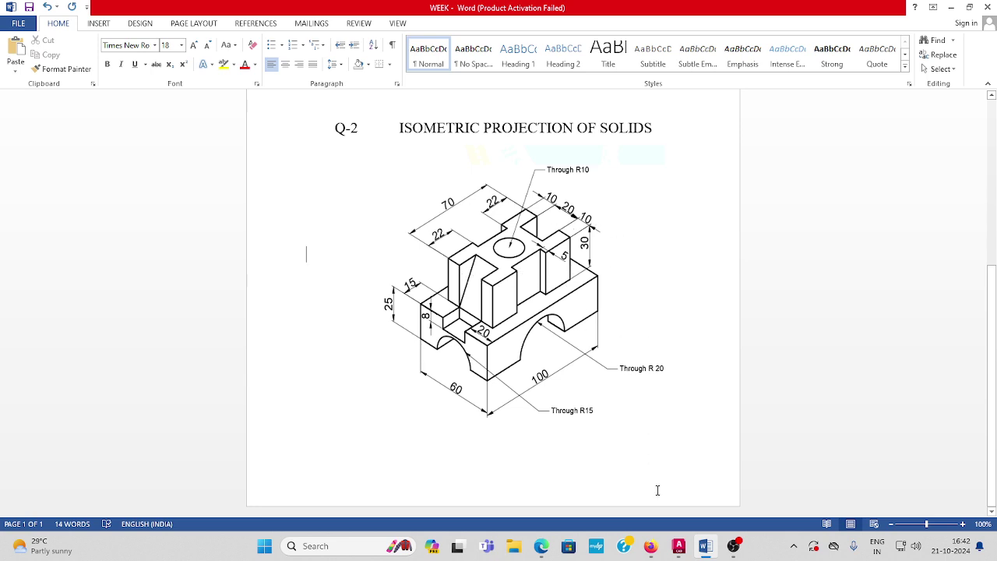
- Switch to Drawing3 in AutoCAD and check which isoplane is active for isometric drafting
mouse_move(679, 548)
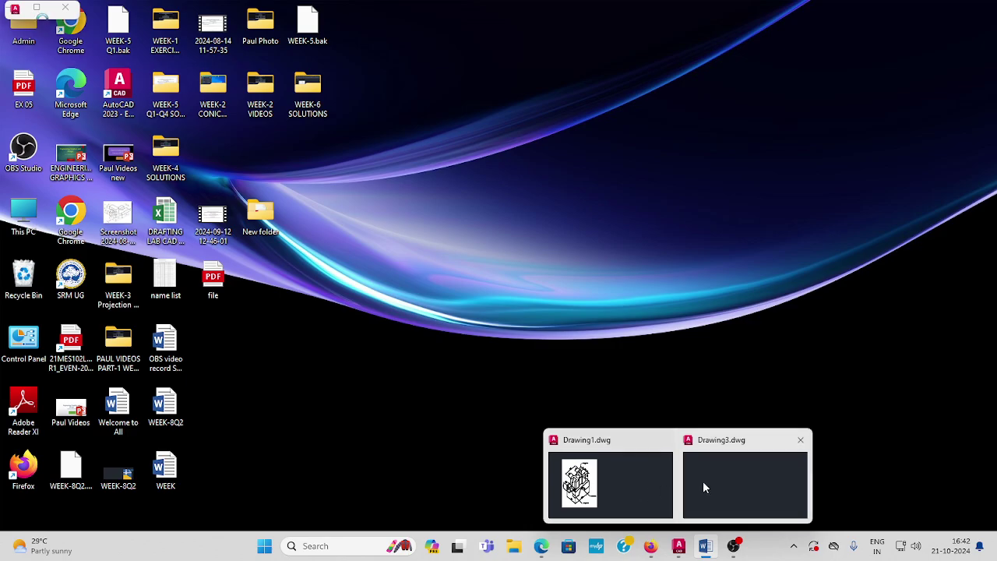
click(712, 480)
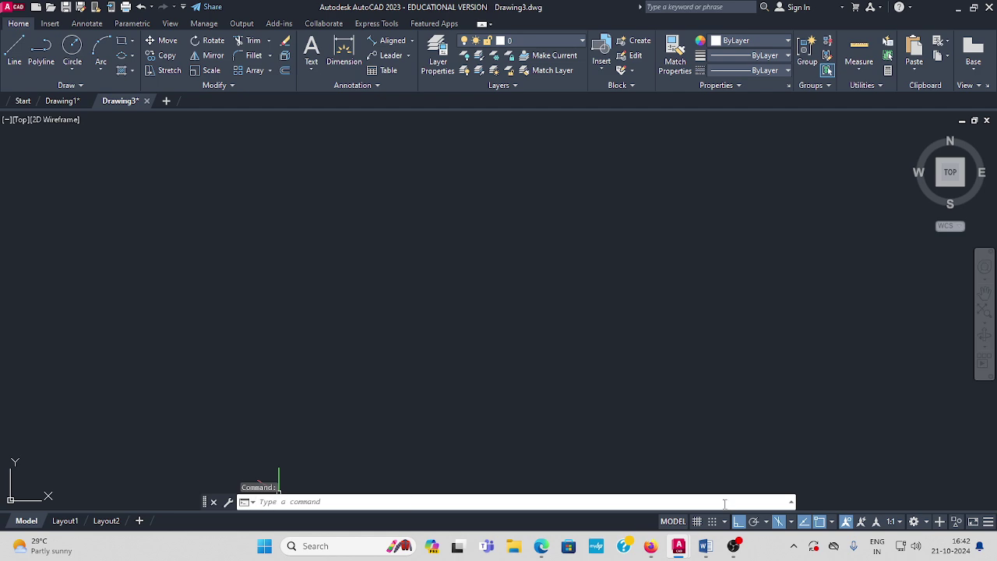
click(791, 521)
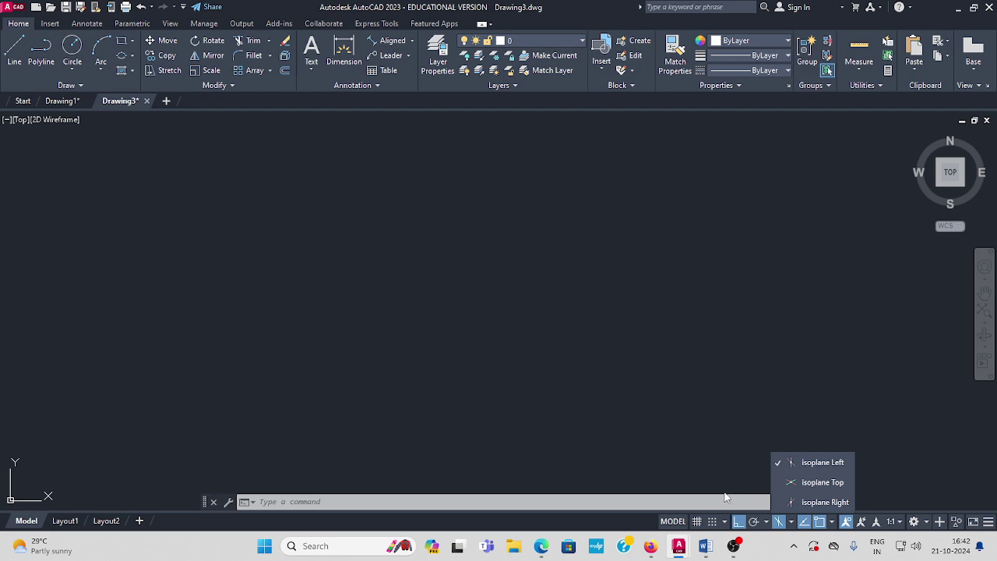
click(695, 426)
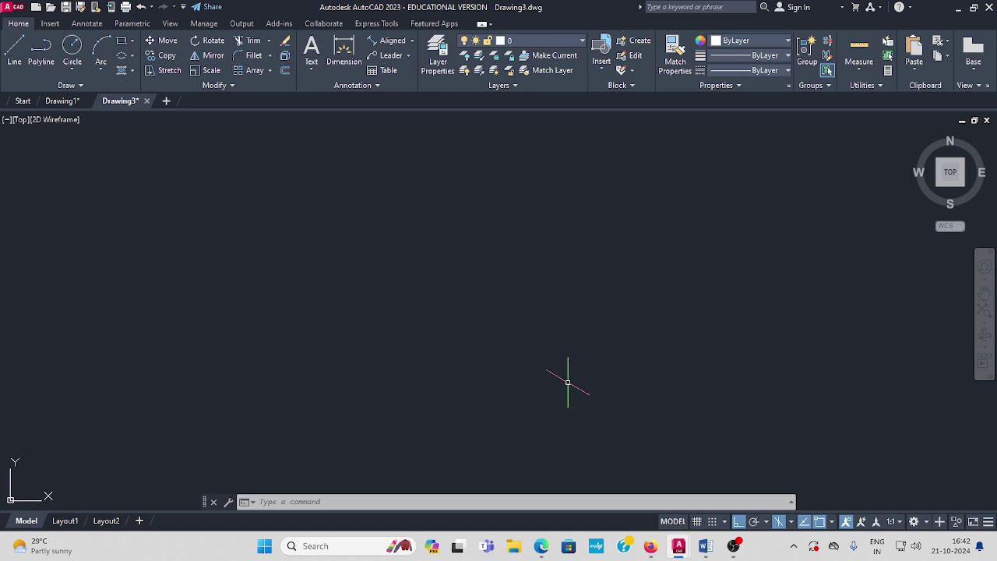
- Look at the dimensioned reference image in Drawing1, and return to Drawing3
click(14, 52)
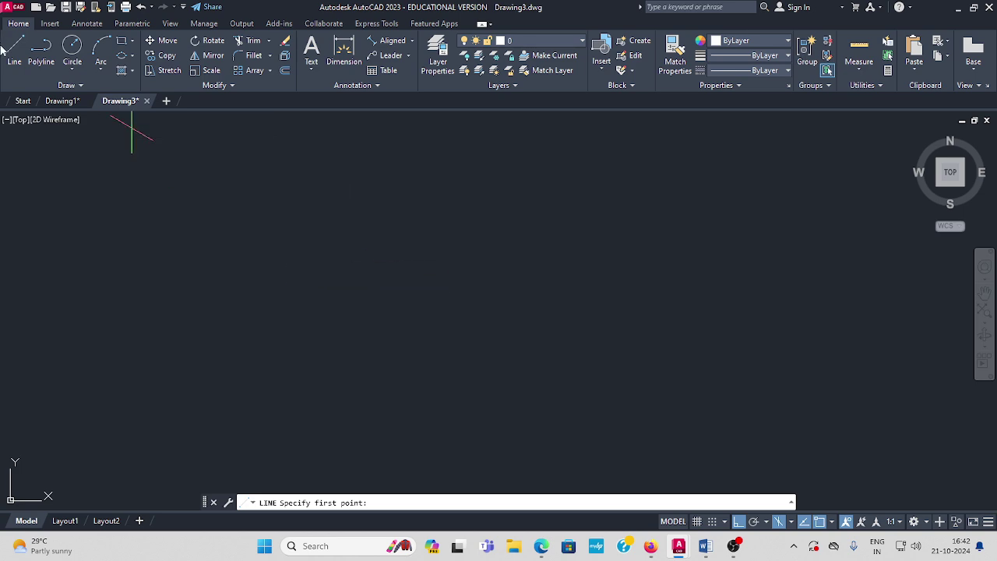
click(67, 102)
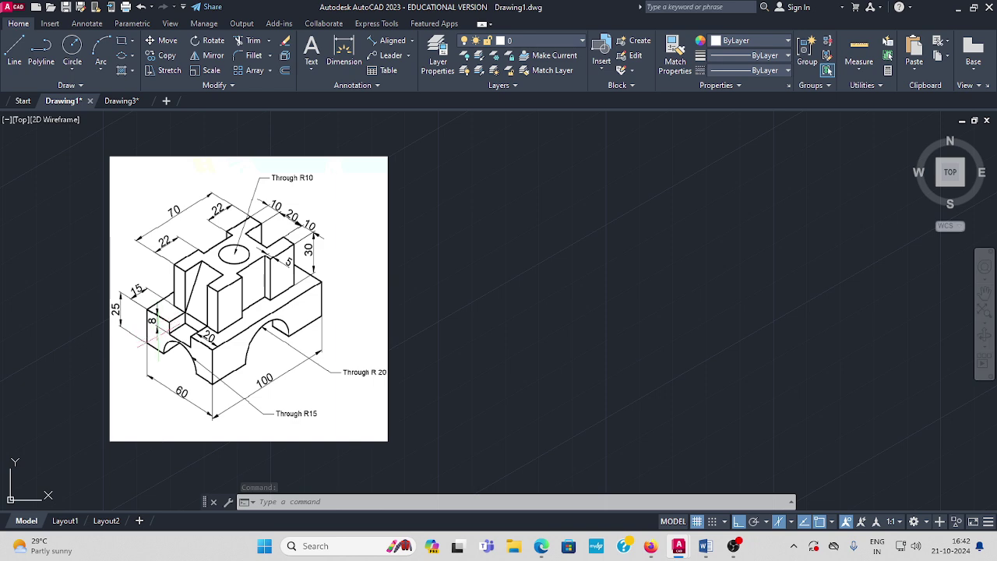
click(123, 103)
- Draw the block's closed isometric base outline with lines of 60, 100 and 60 units, ending back at the starting corner
click(14, 50)
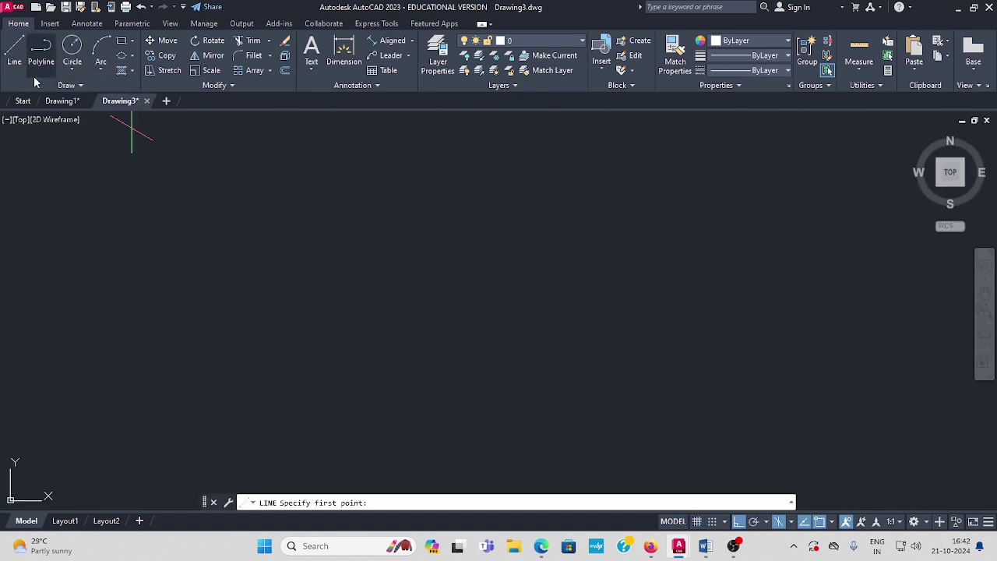
click(289, 234)
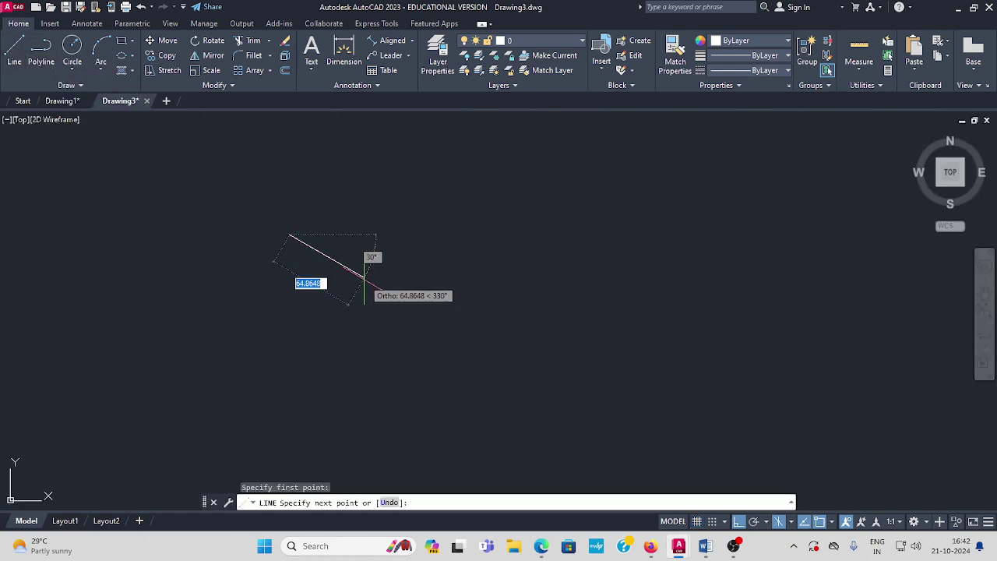
text(60)
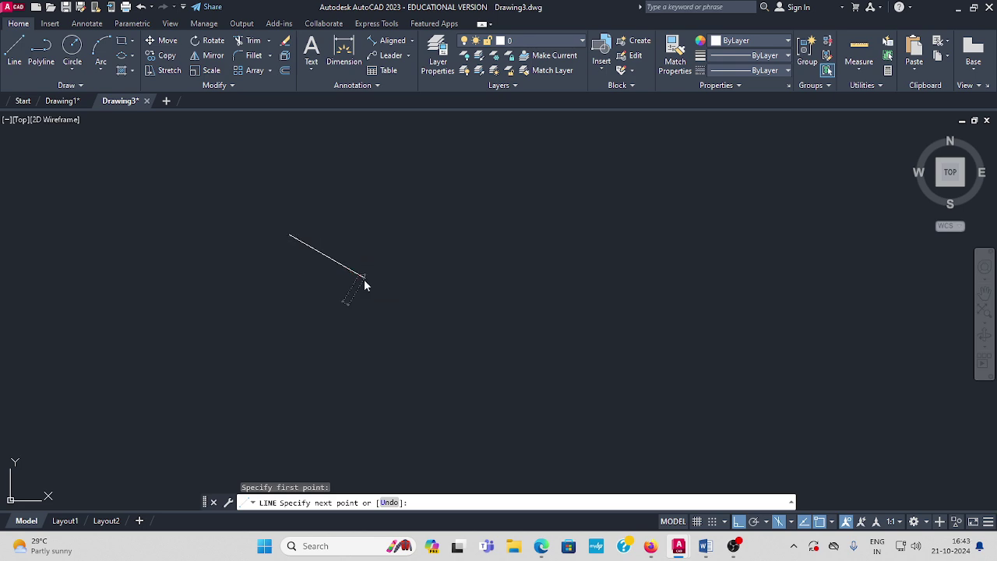
key(Return)
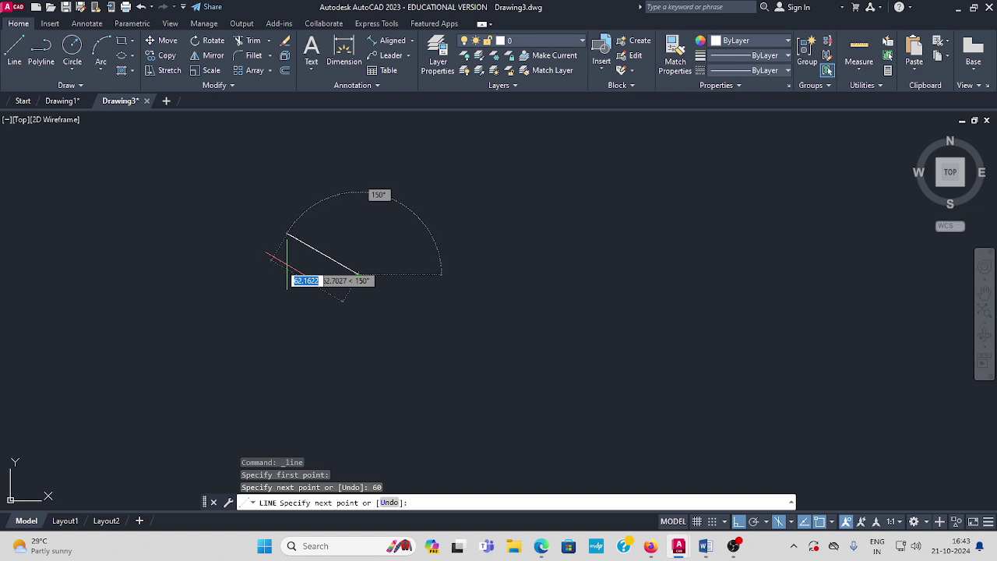
key(F5)
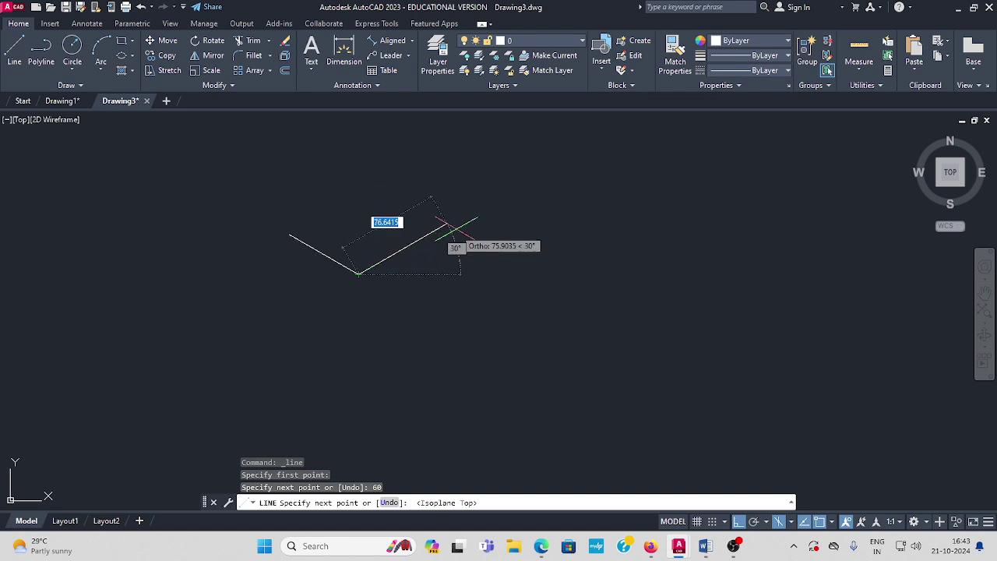
text(1)
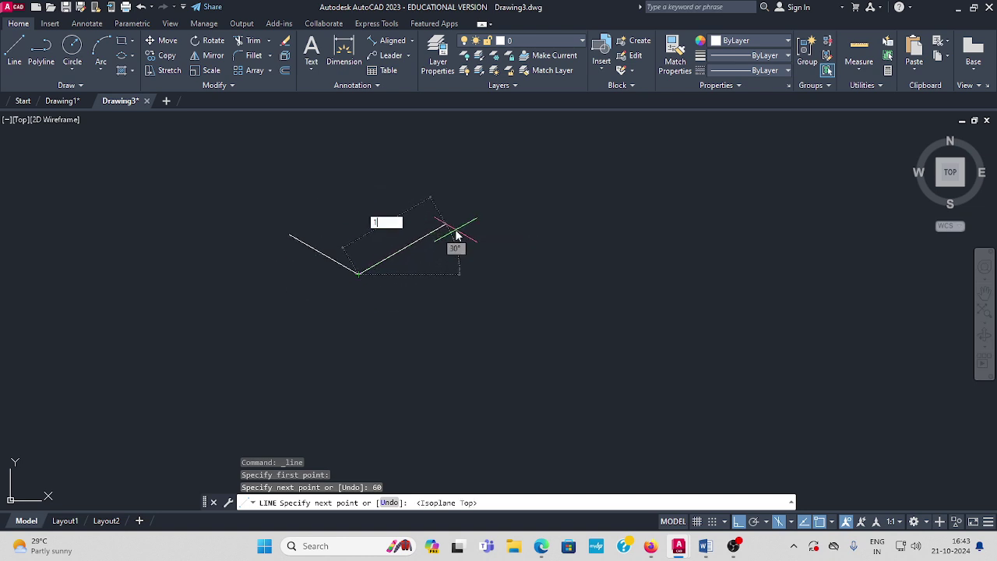
text(00)
key(Return)
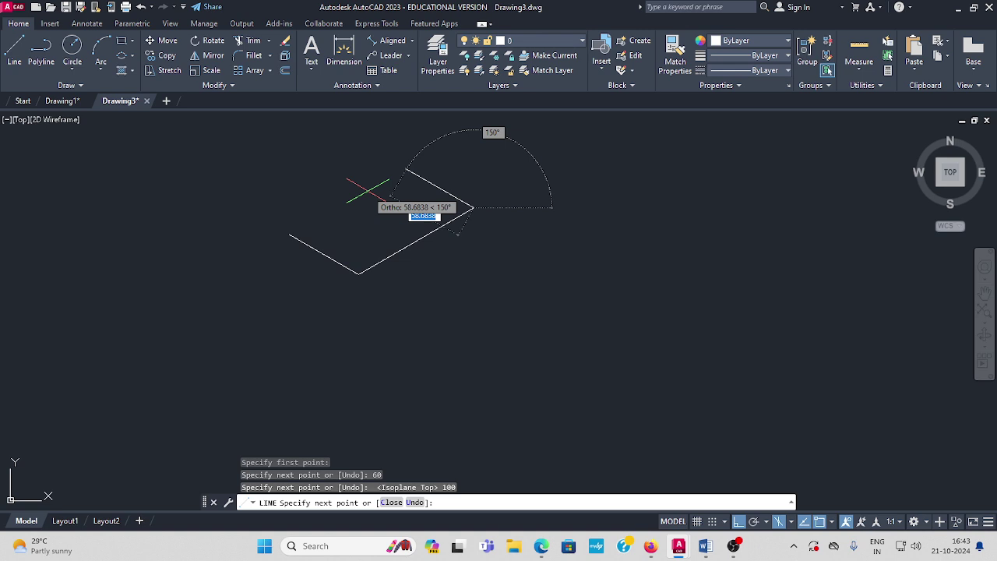
text(60)
key(Return)
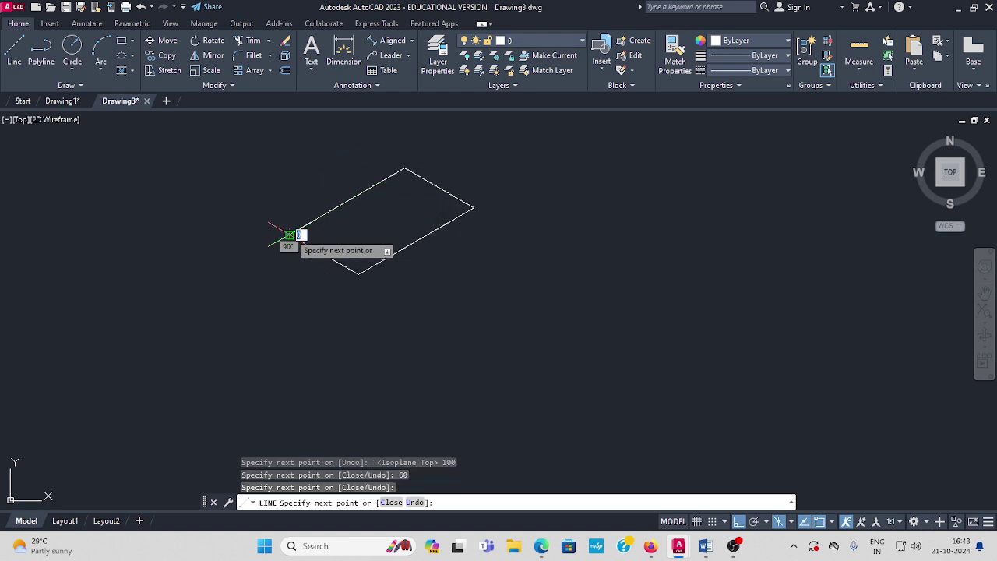
key(Escape)
- Draw a vertical line 25 units up from the base outline's leftmost corner, using isoplane Right
click(15, 52)
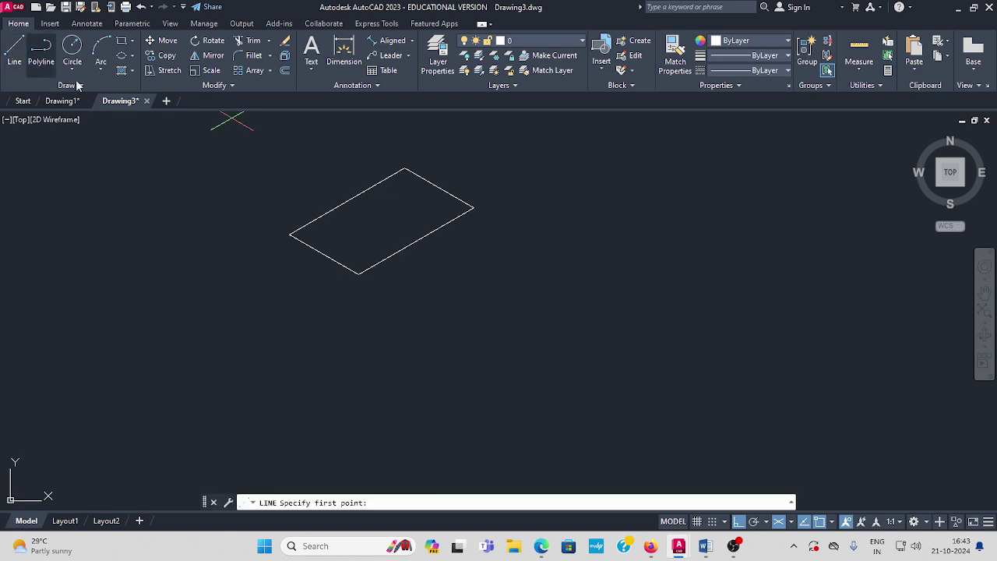
click(289, 234)
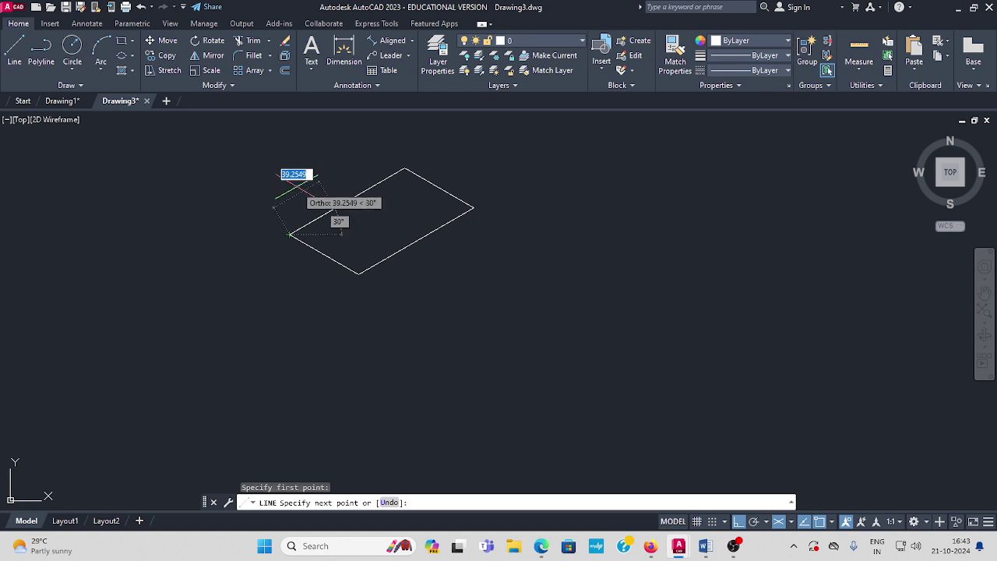
key(F5)
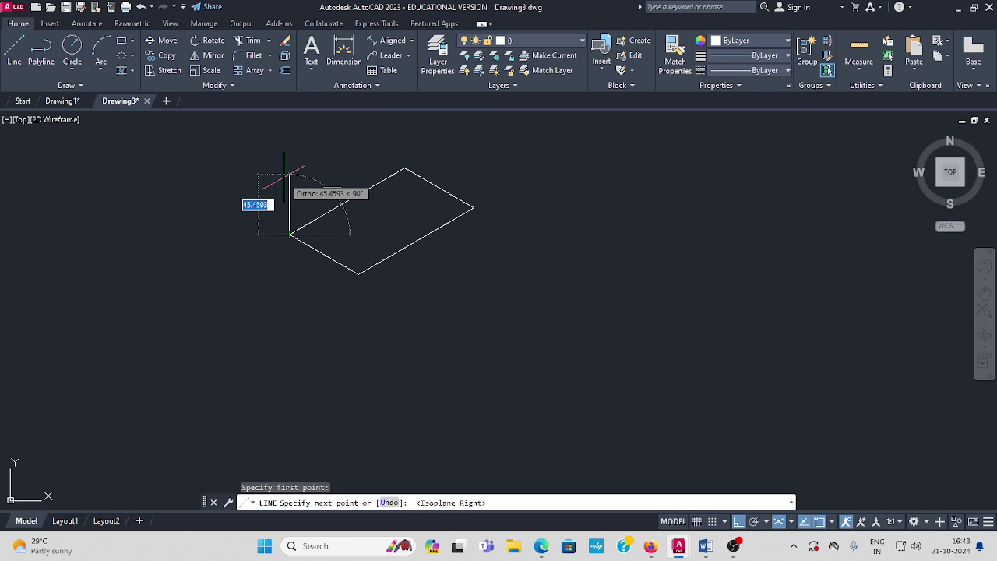
text(25)
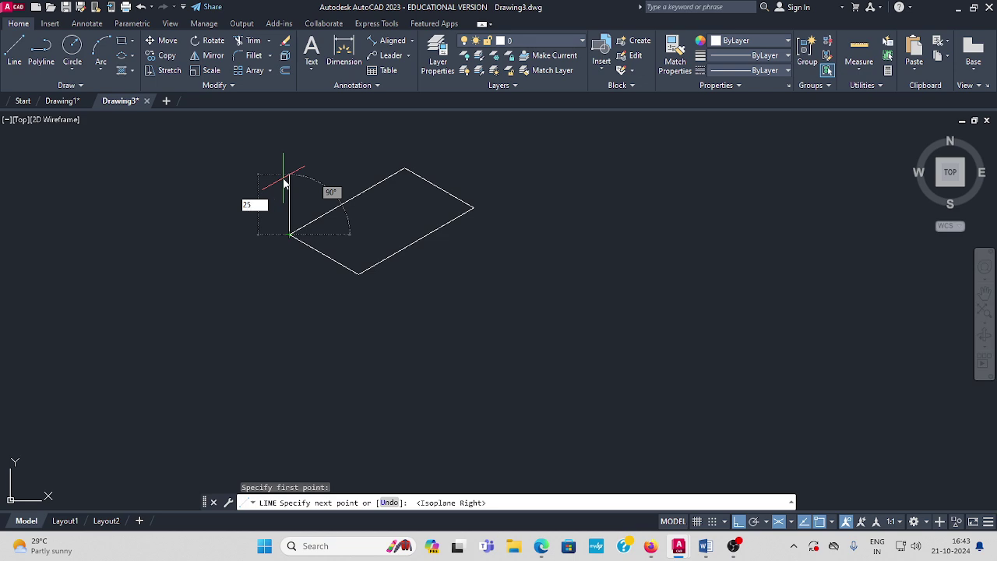
key(Return)
key(Return)
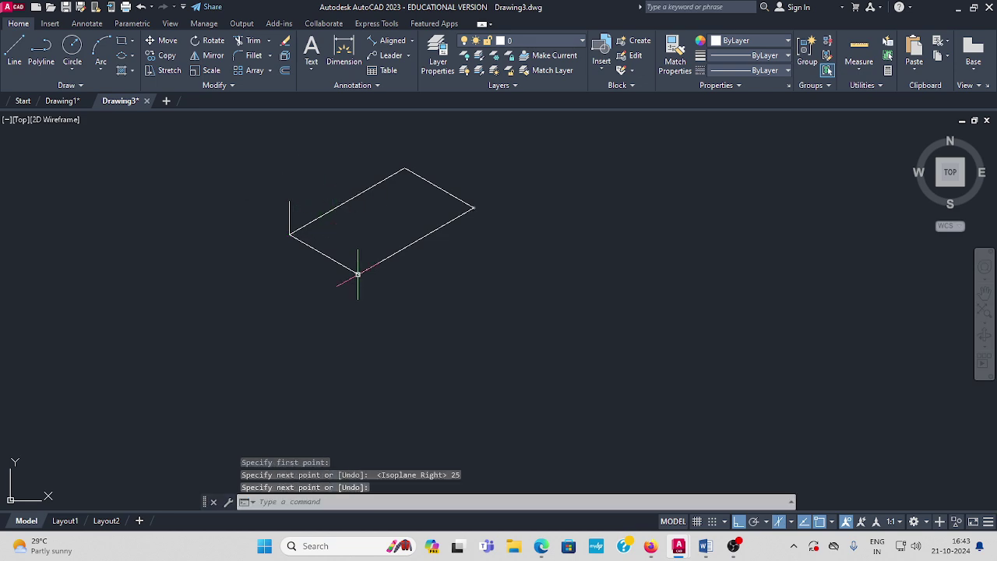
- Draw a vertical line 25 units up from the base outline's front corner
key(Return)
click(357, 273)
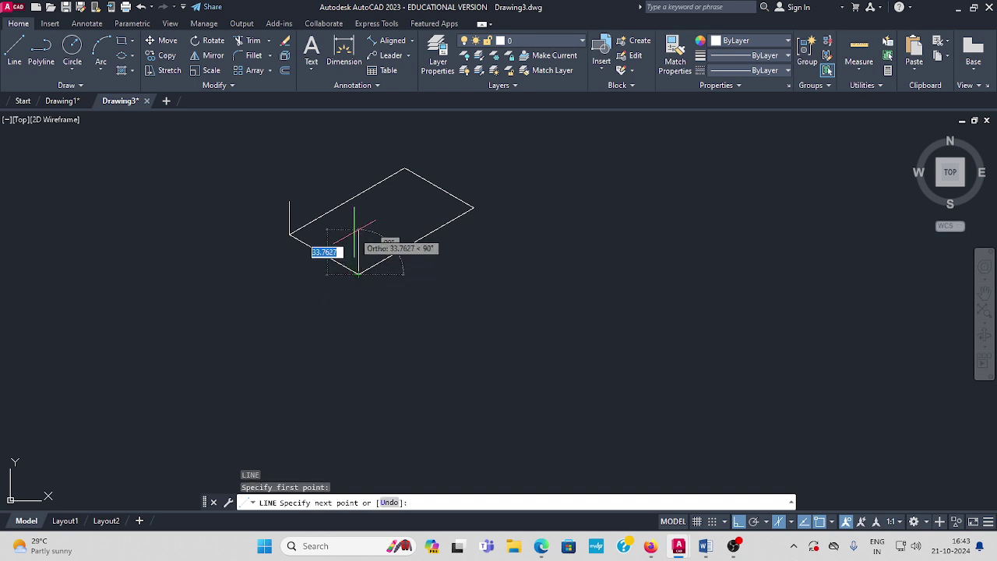
text(2)
key(Return)
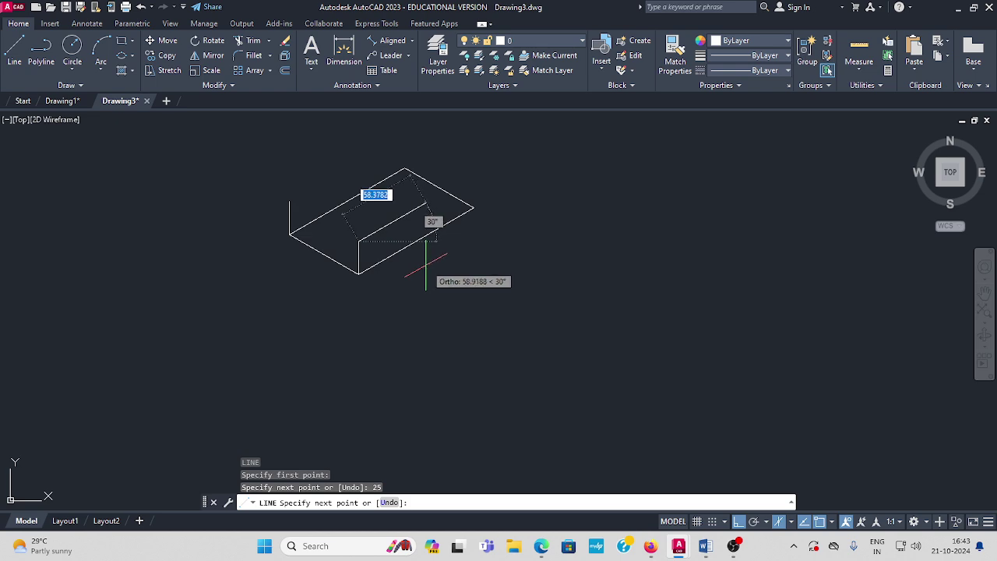
key(Return)
- Draw a vertical line 25 units up from the base outline's rightmost corner
key(Return)
click(474, 208)
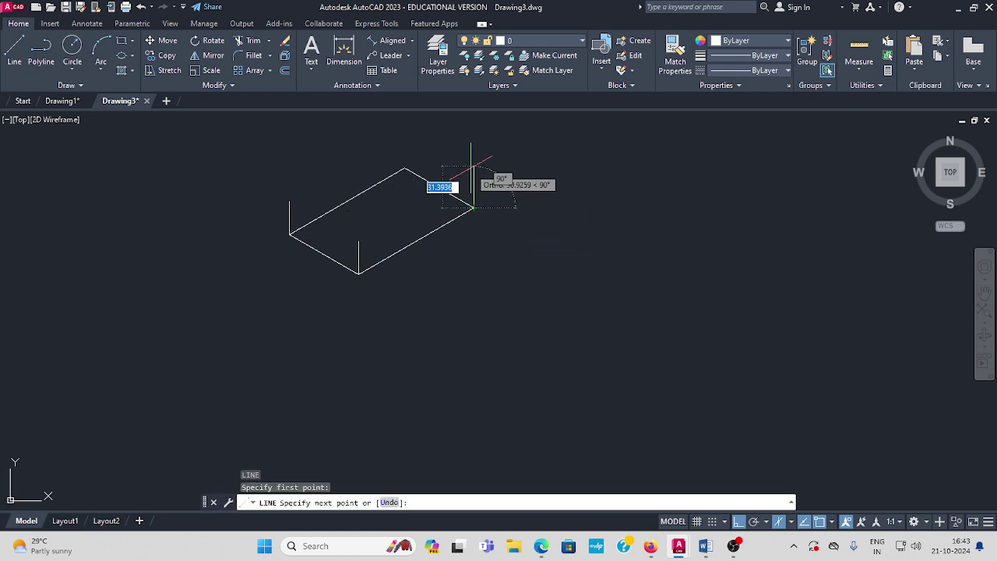
text(25)
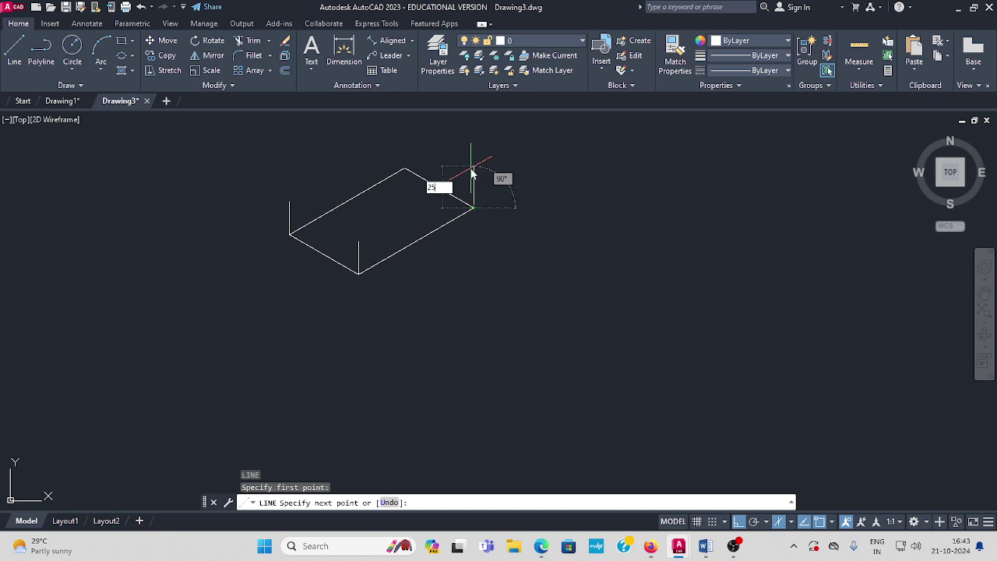
key(Return)
key(Return)
- Draw a vertical line 25 units up from the base outline's back corner
key(Return)
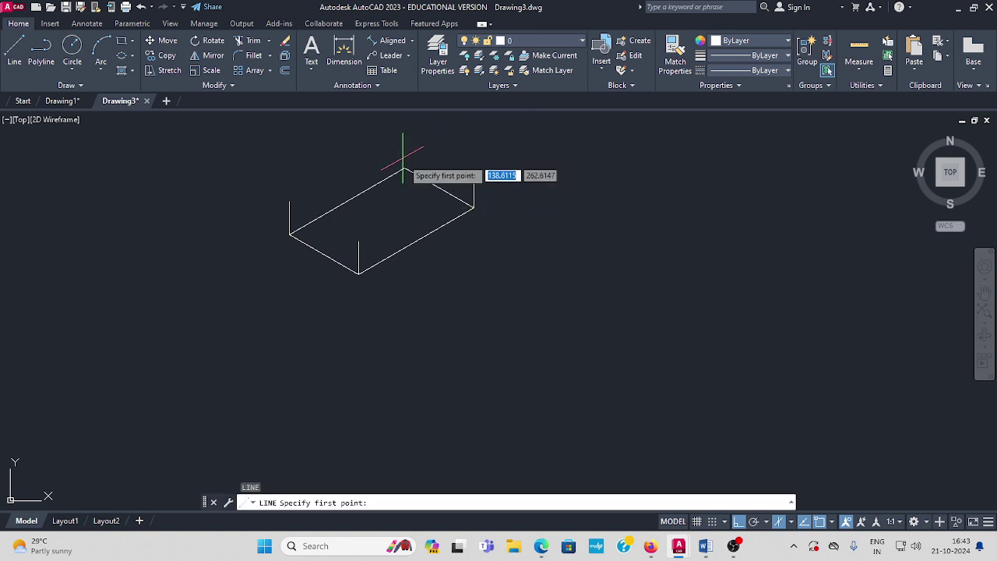
click(405, 168)
text(25)
key(Return)
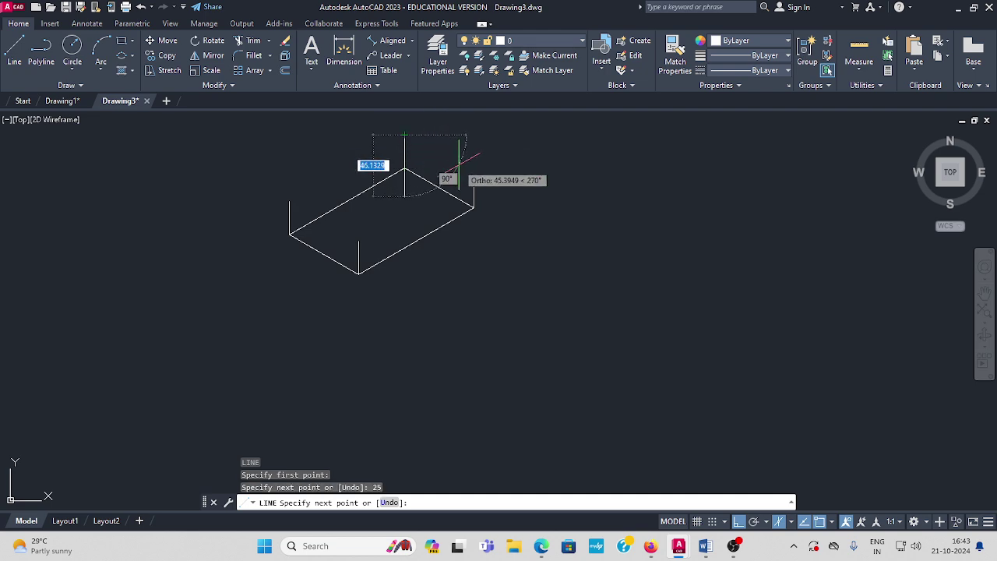
- Continue the line through the upper ends of the vertical edges to close the block's top outline
click(358, 241)
click(289, 201)
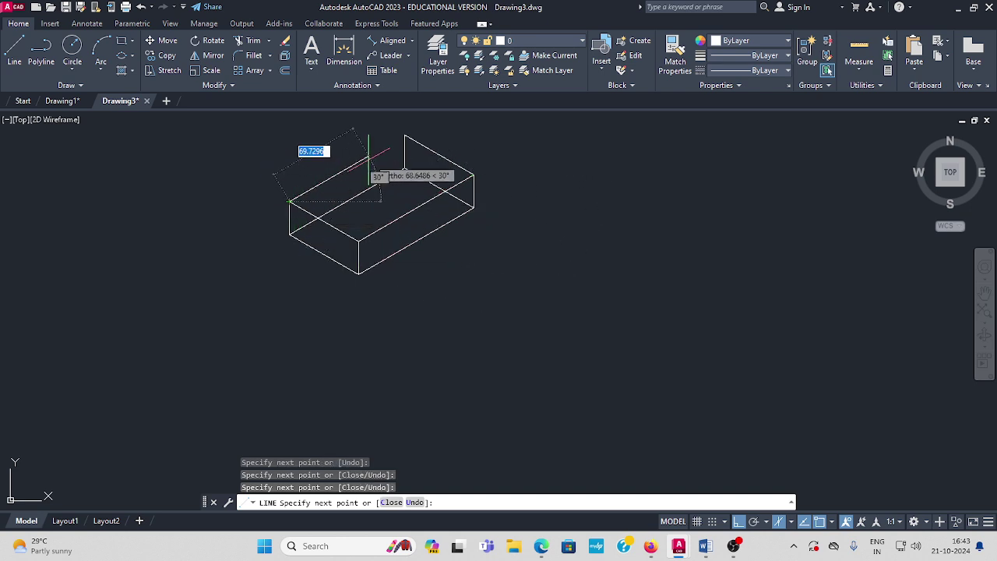
click(404, 134)
key(Escape)
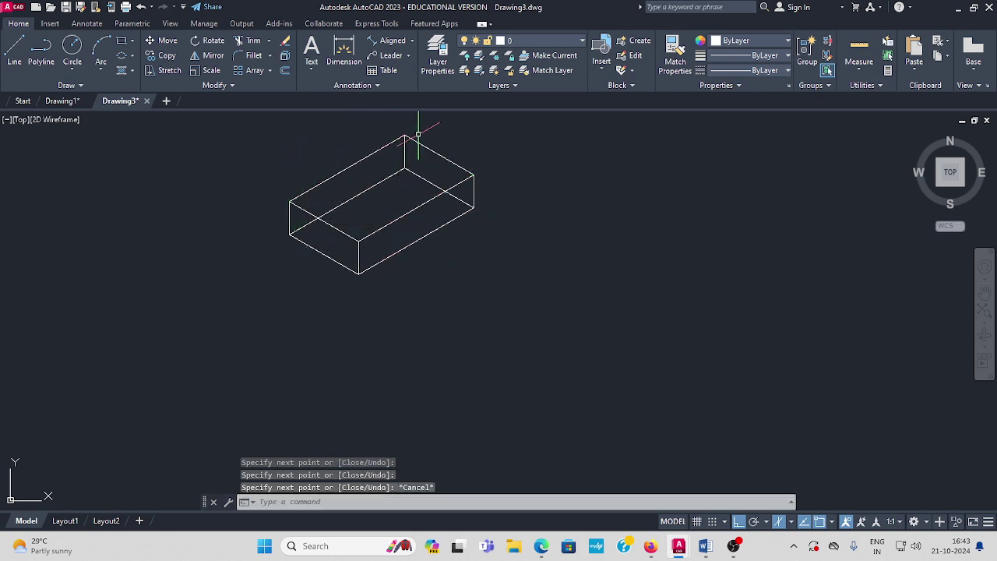
- Draw an isocircle of radius 15 in isoplane Left, centred on the midpoint of the 60-unit end face's lower edge
middle_drag(340, 249, 352, 274)
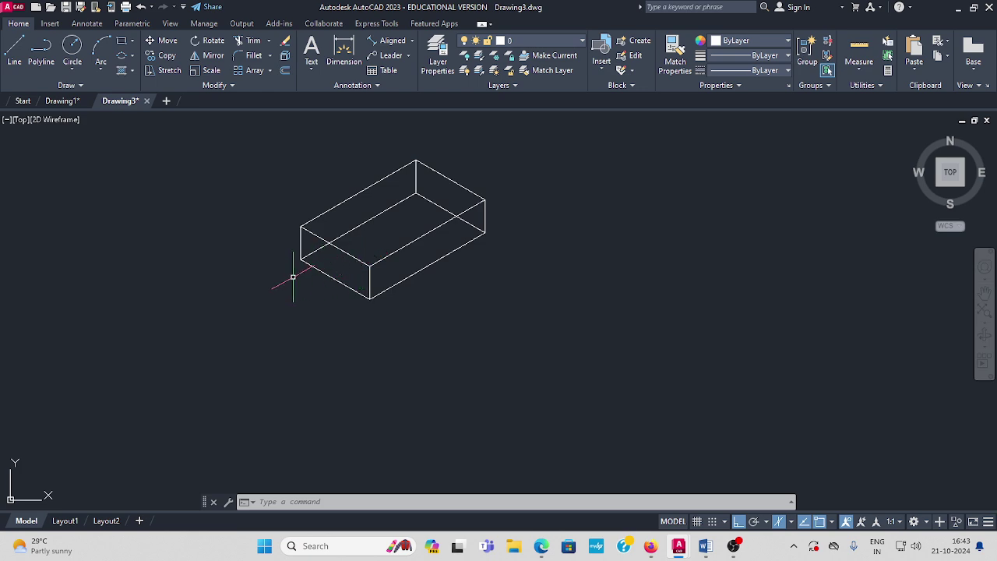
click(133, 58)
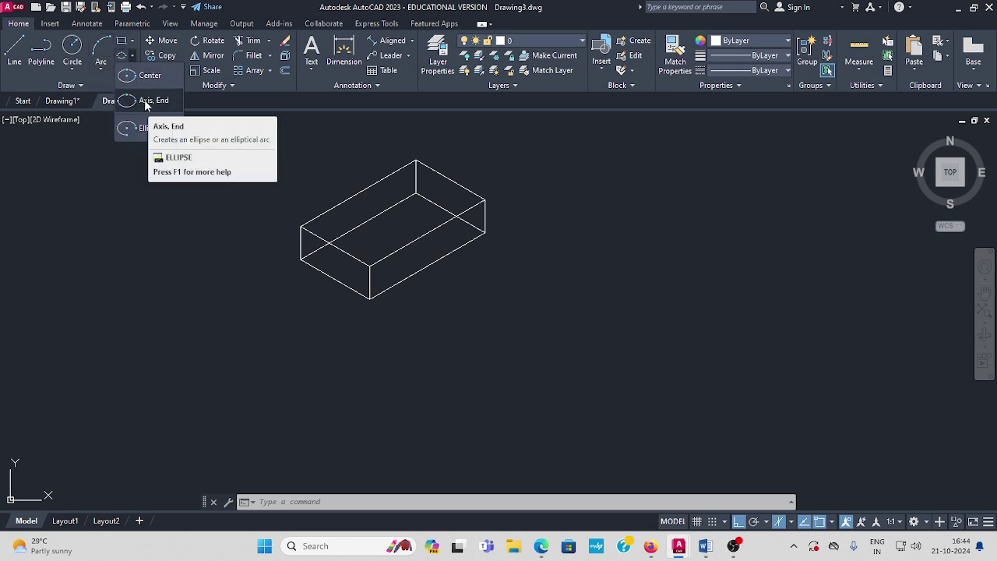
click(148, 101)
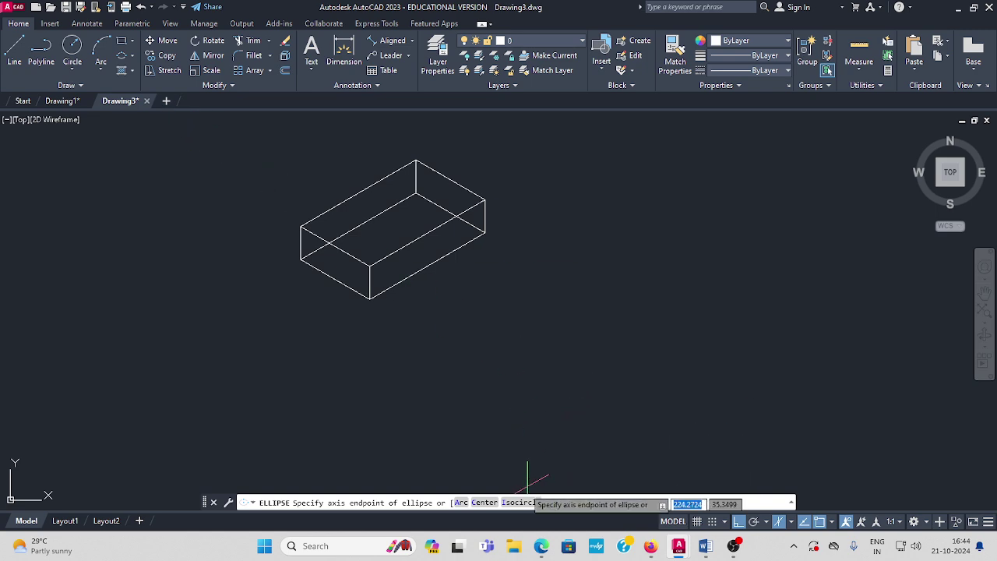
click(520, 502)
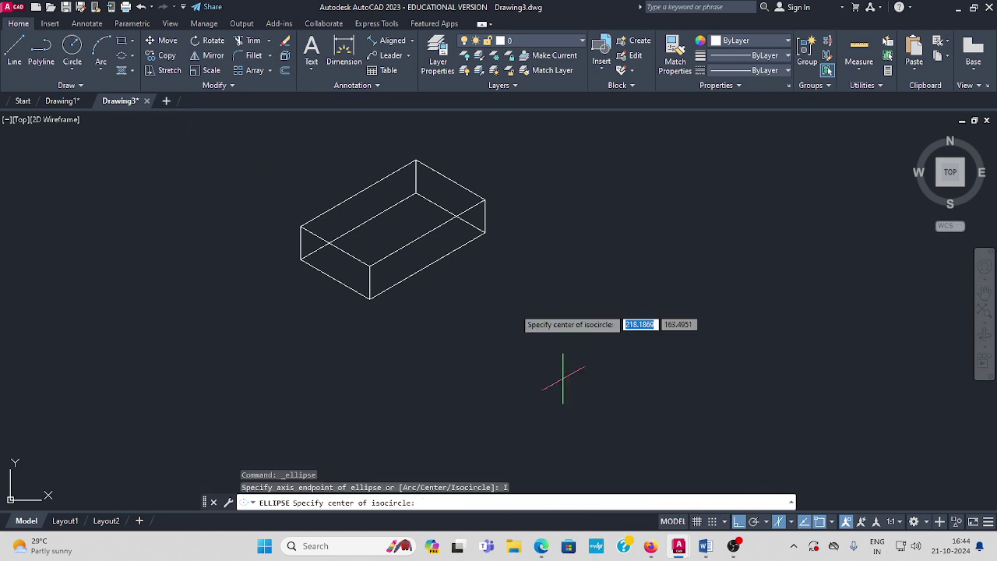
click(335, 279)
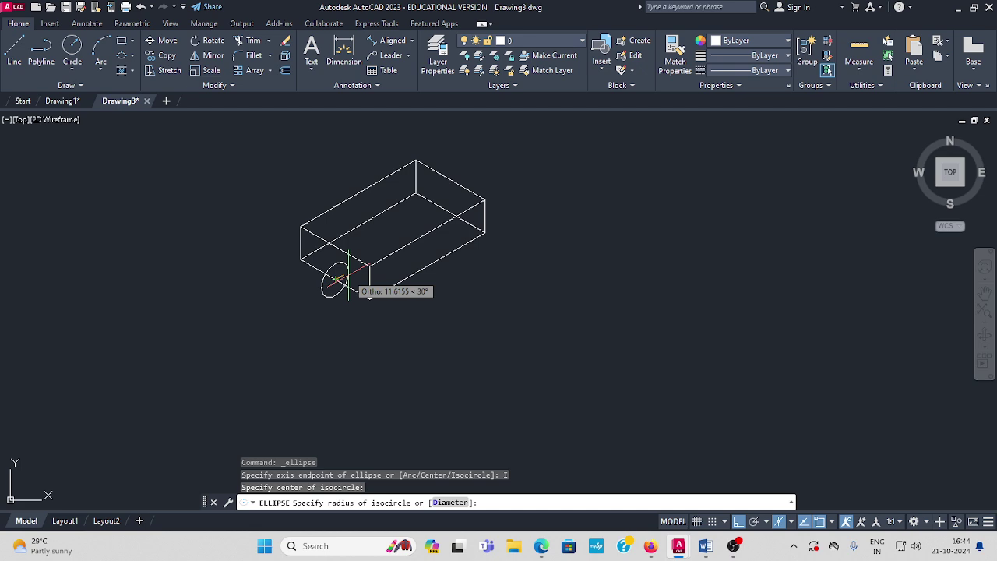
key(F5)
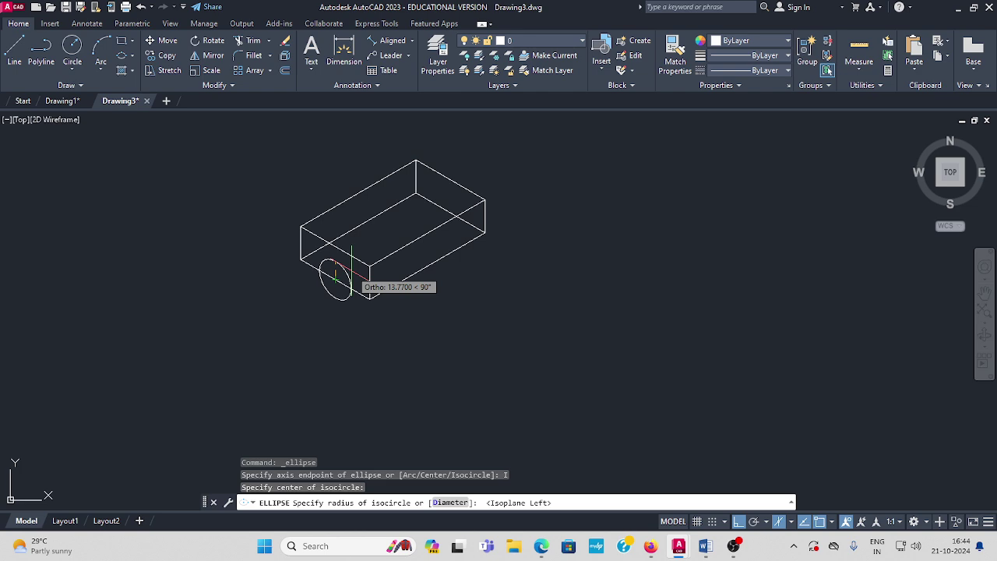
text(15)
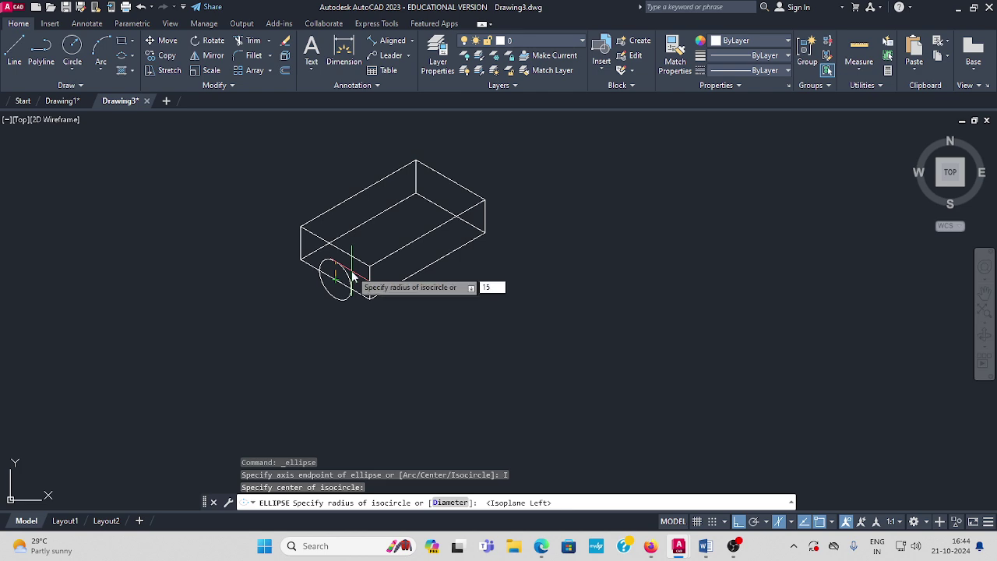
key(Return)
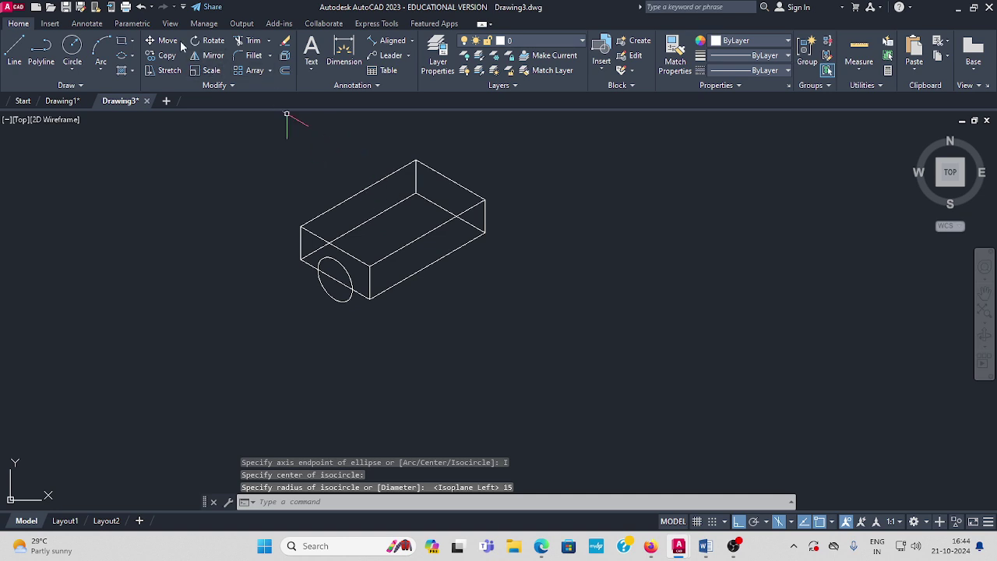
- Trim away the lower half of the radius 15 isocircle and the end face's base edge inside it
click(250, 42)
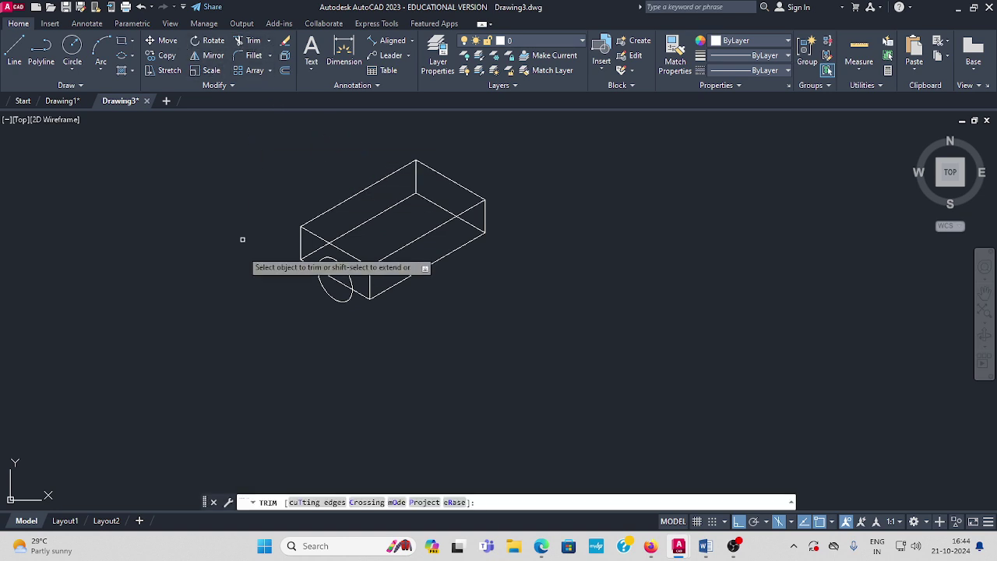
click(332, 291)
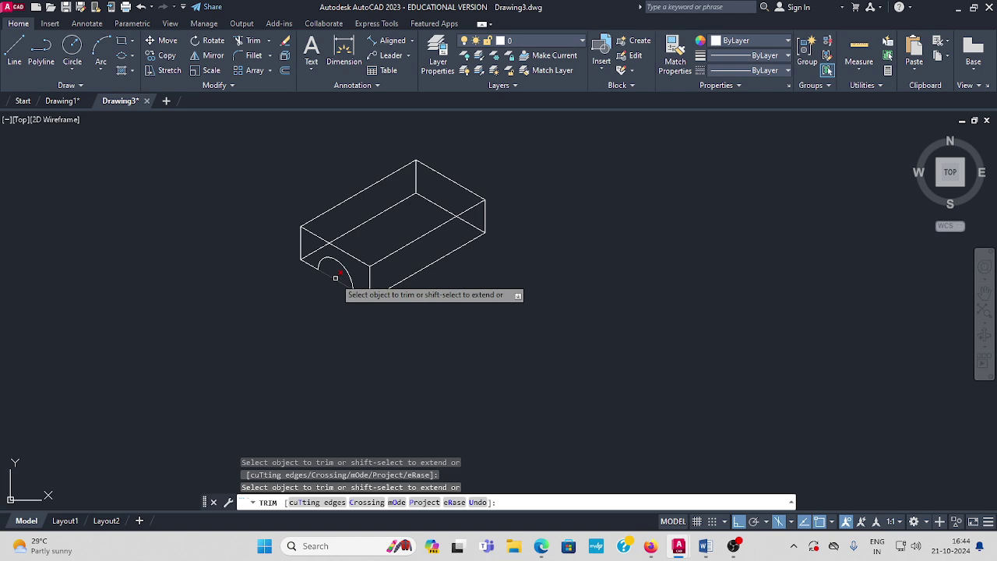
key(Escape)
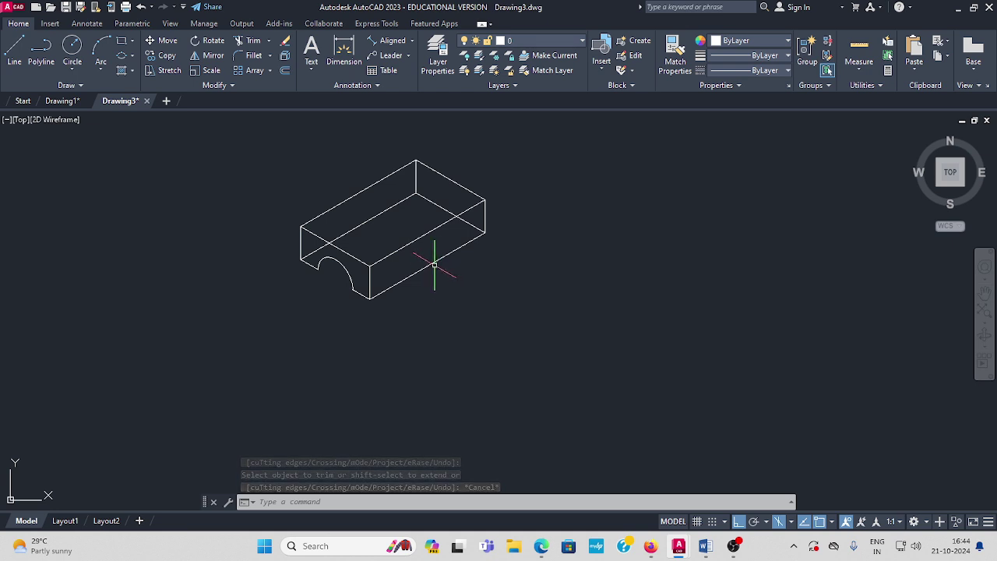
- Draw an isocircle of radius 20 in isoplane Right, centred on the midpoint of the 100-unit front face's lower edge
click(62, 100)
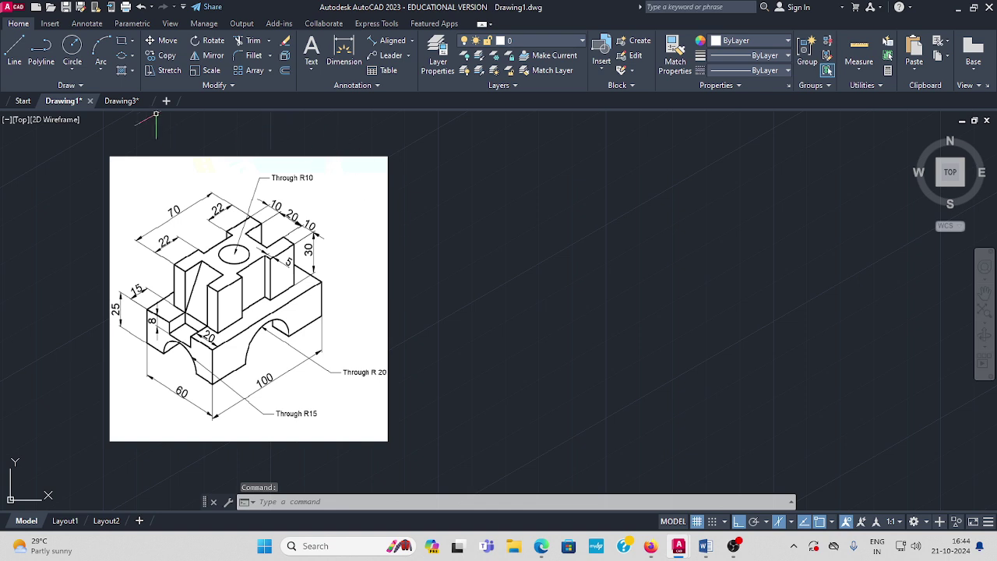
click(122, 101)
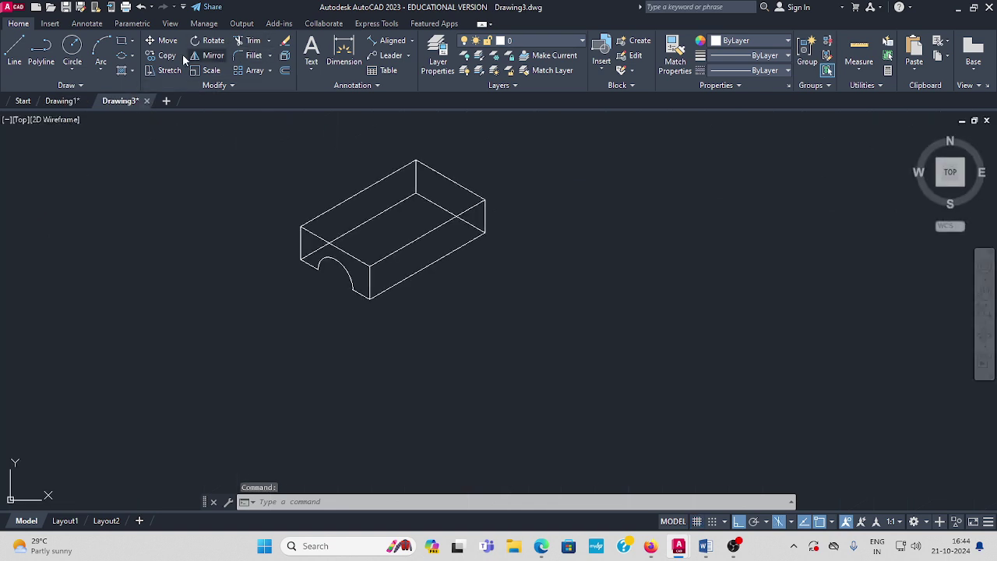
click(123, 56)
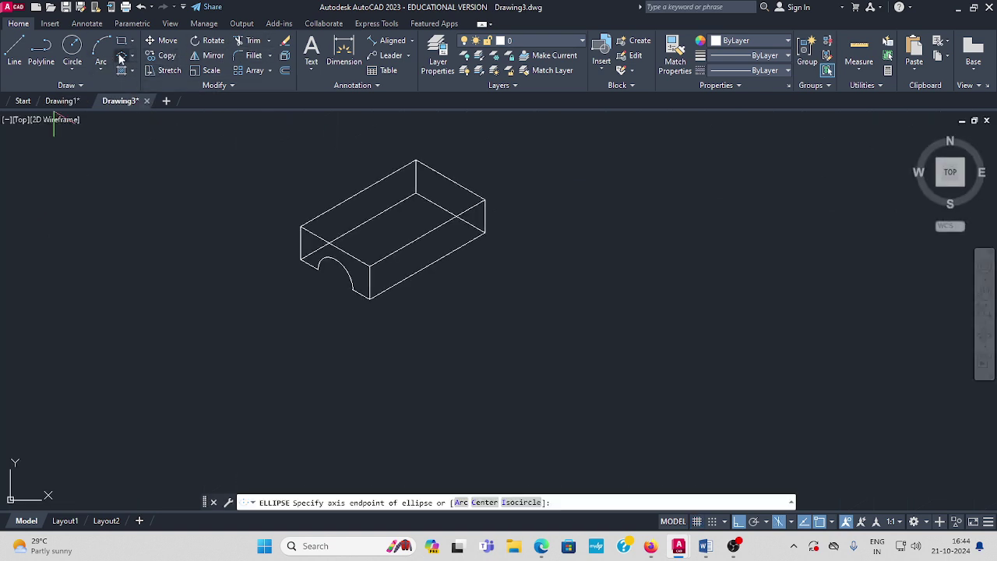
click(520, 502)
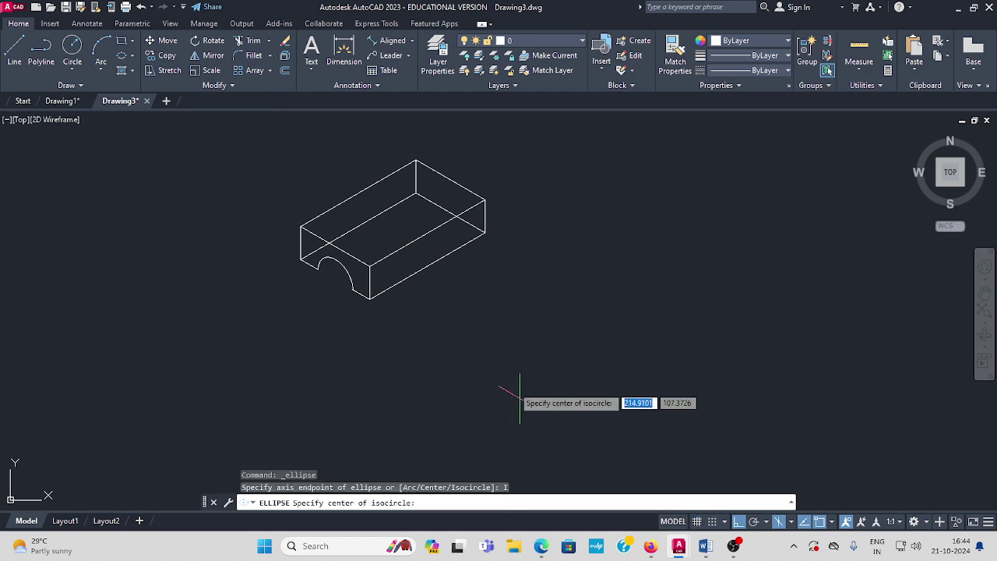
click(428, 266)
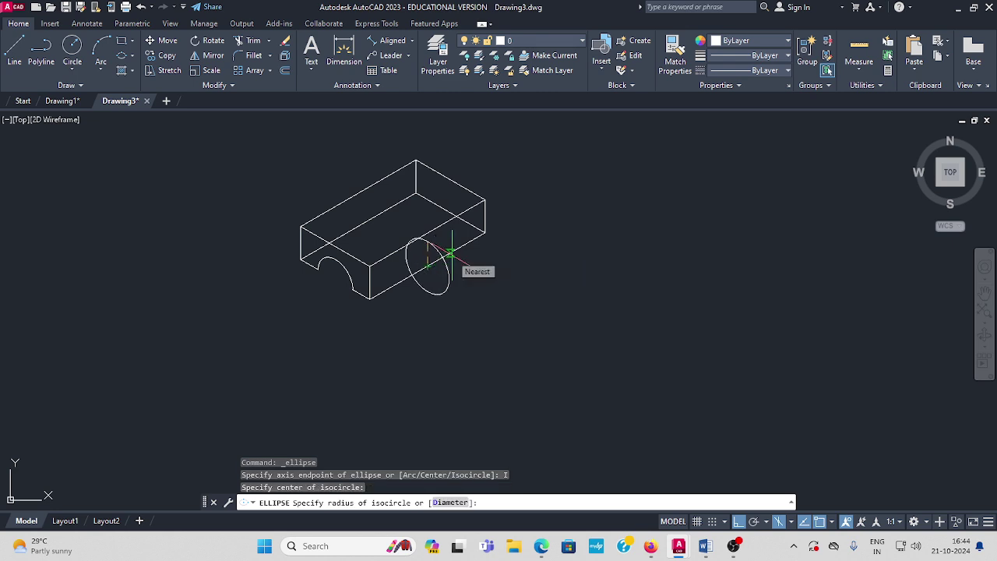
key(F5)
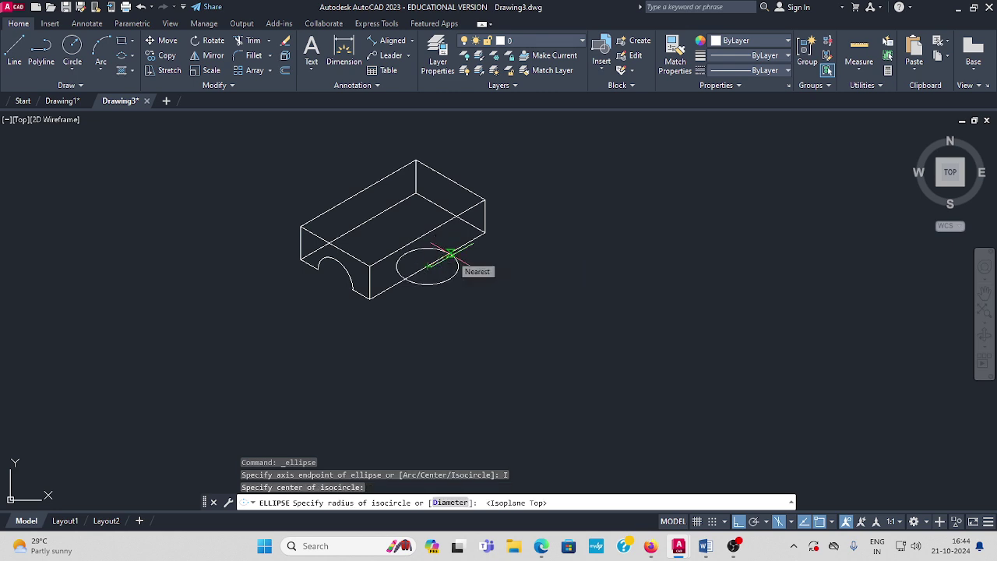
key(F5)
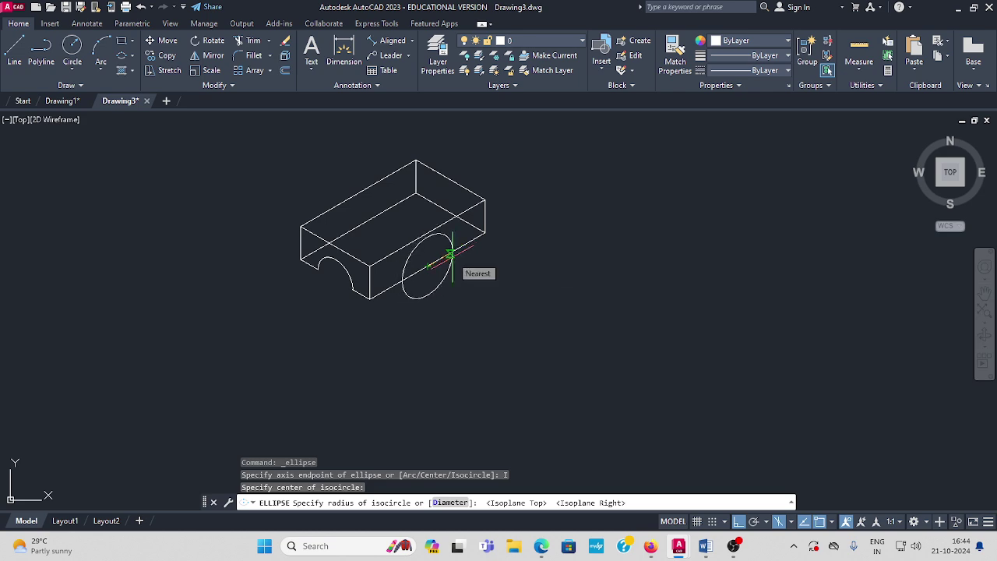
key(Return)
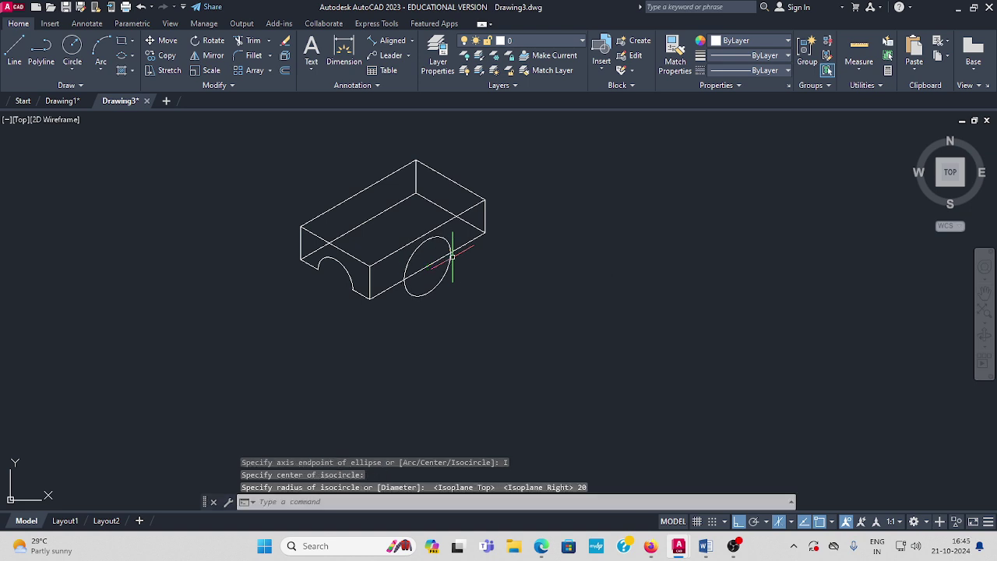
- Trim away the lower half of the radius 20 isocircle and the front face's base edge inside it
click(247, 40)
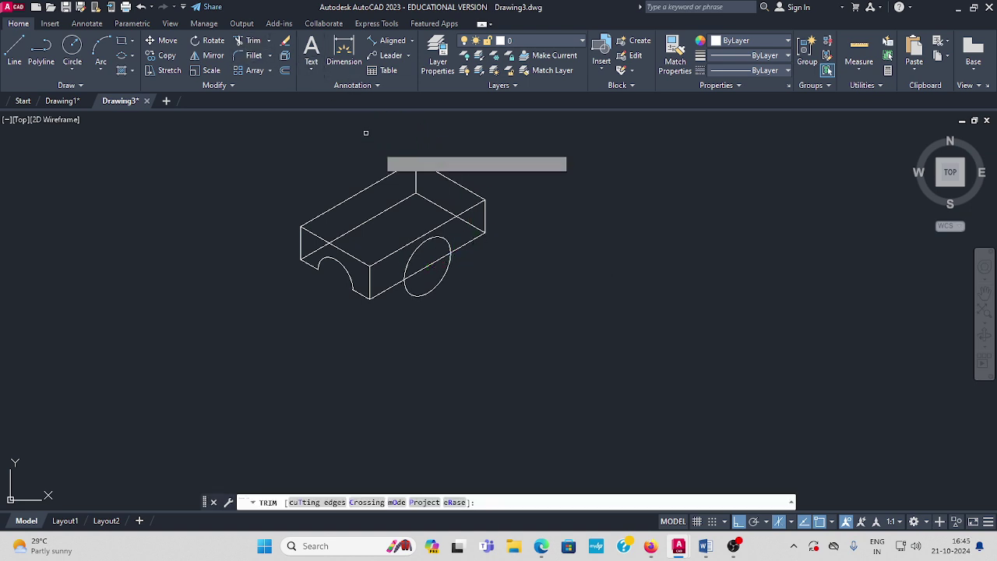
click(435, 290)
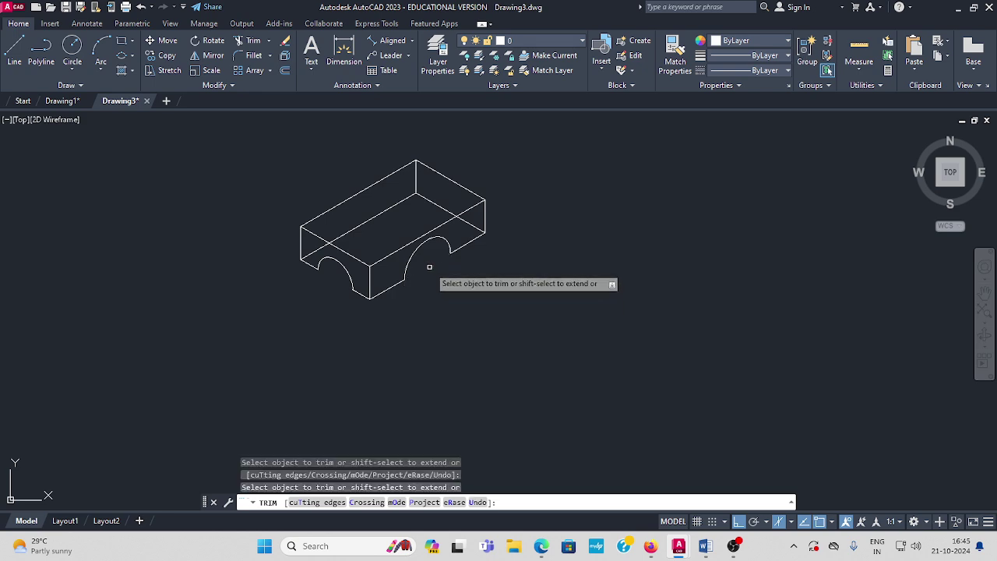
key(Escape)
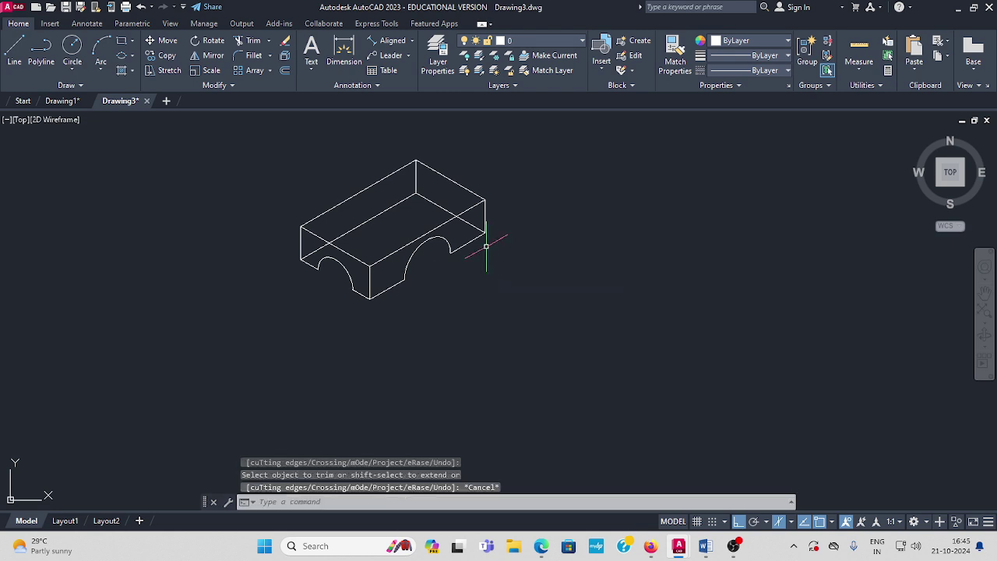
- Draw a receding line in isoplane Left from the right foot of the radius 20 arch, parallel to the 60-unit edges
click(13, 49)
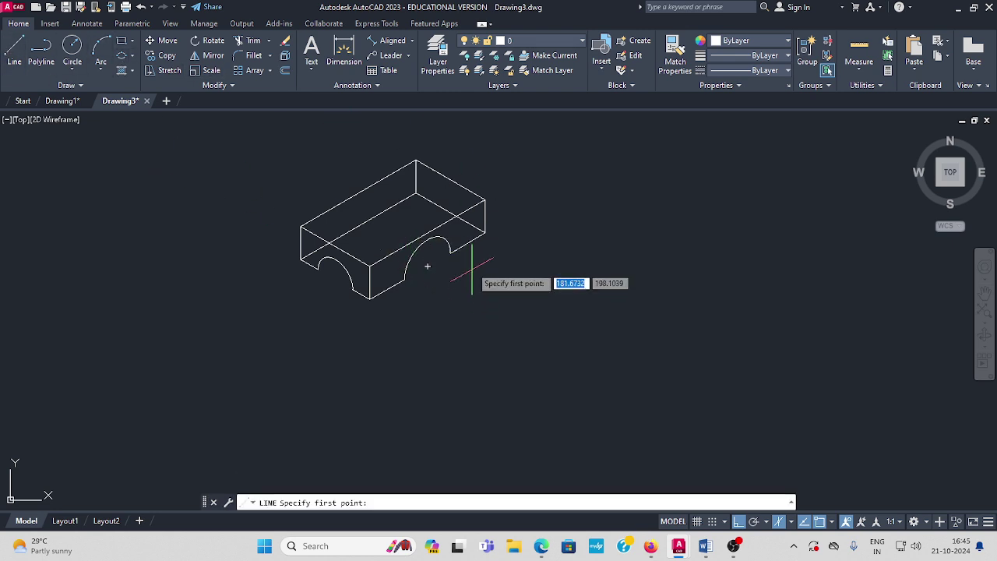
click(449, 250)
middle_drag(427, 265, 445, 303)
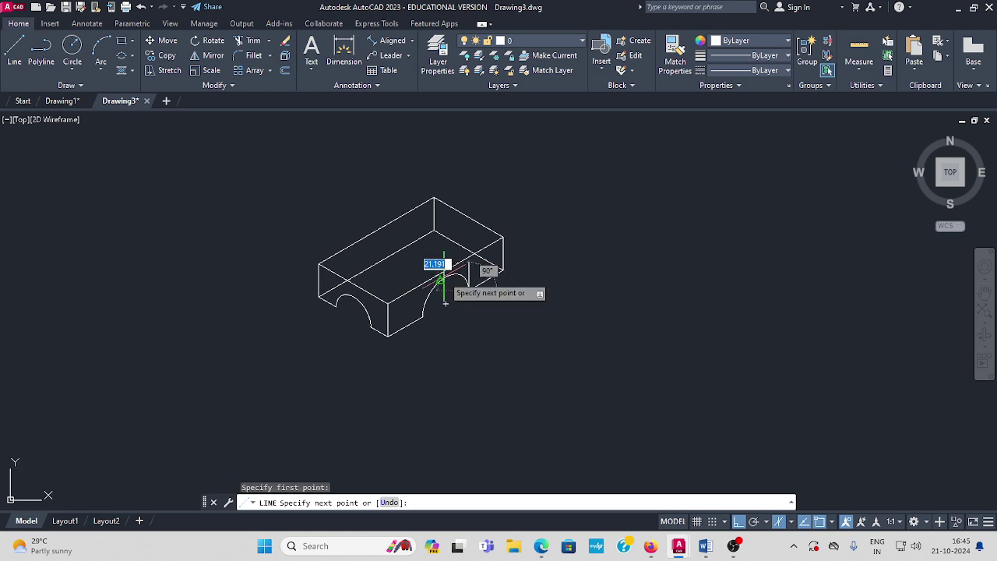
key(F5)
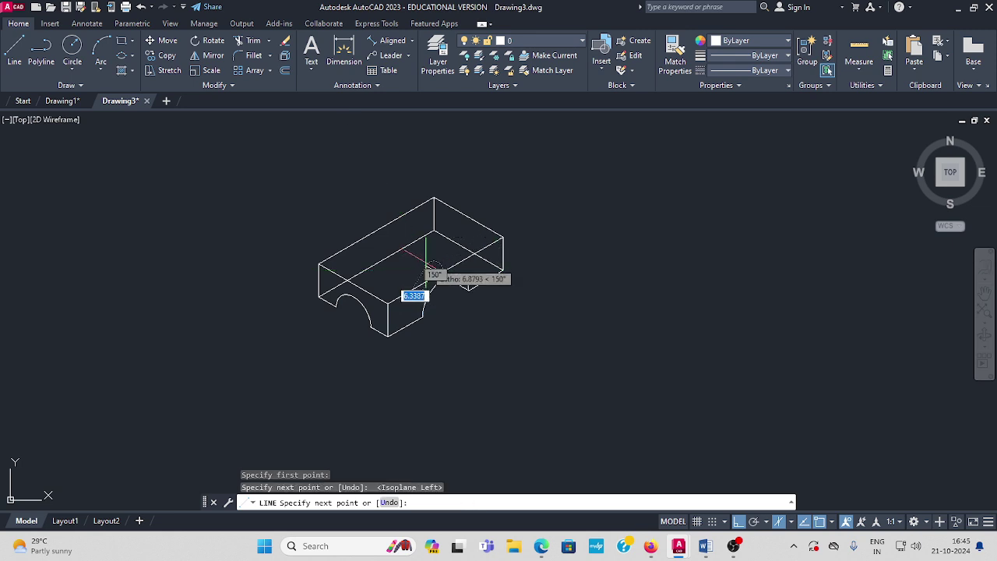
key(Escape)
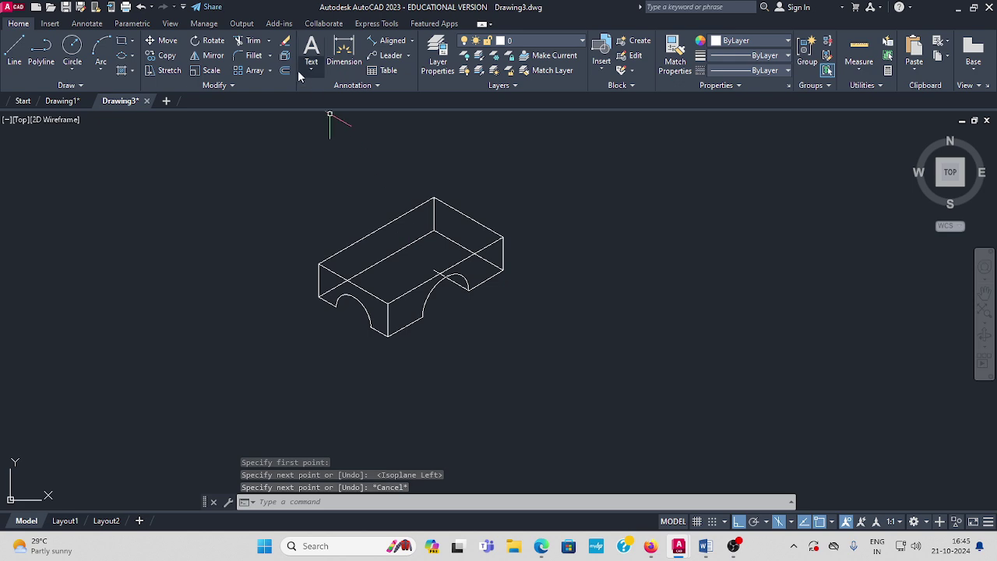
- Trim the receding line where it extends past the radius 20 arch
click(253, 42)
scroll(430, 253, up, 4)
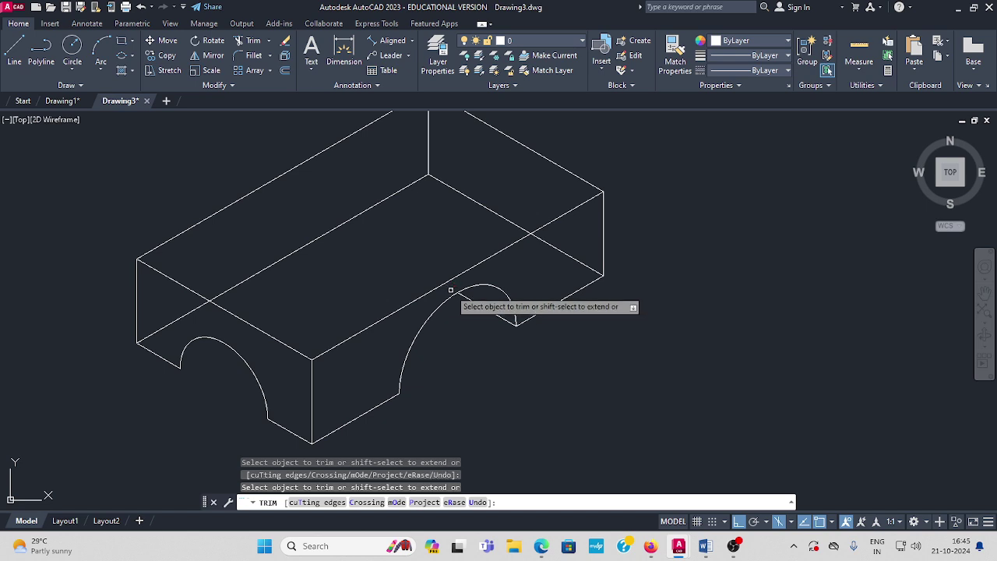
key(Escape)
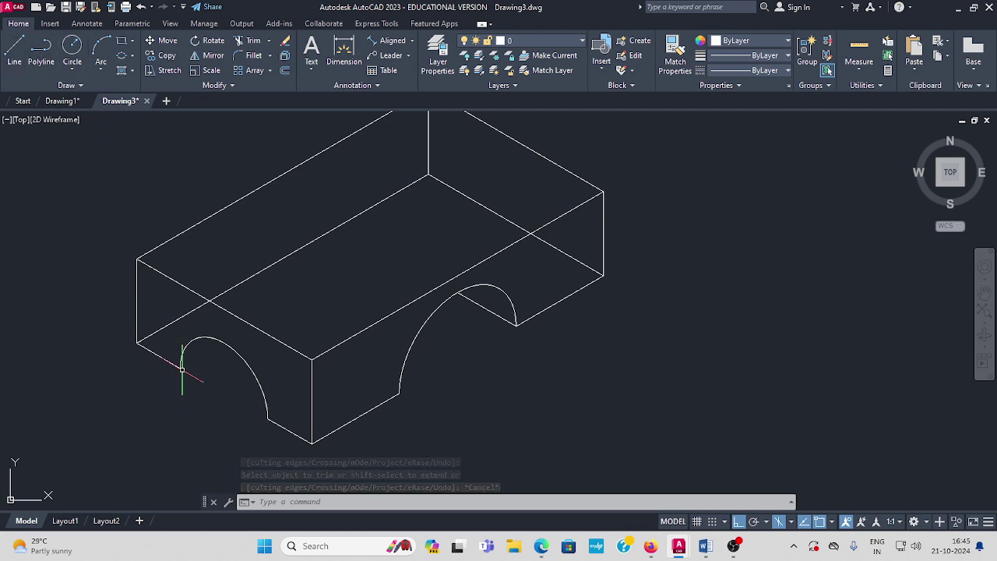
- Draw a receding line about 34 units long in isoplane Top from the left foot of the radius 15 arch, at 30°
click(16, 53)
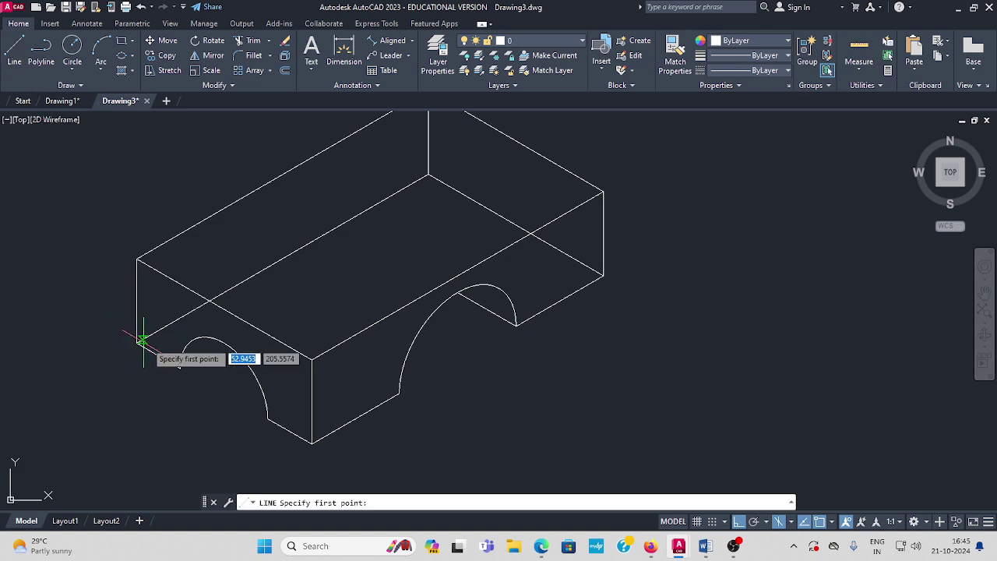
click(181, 365)
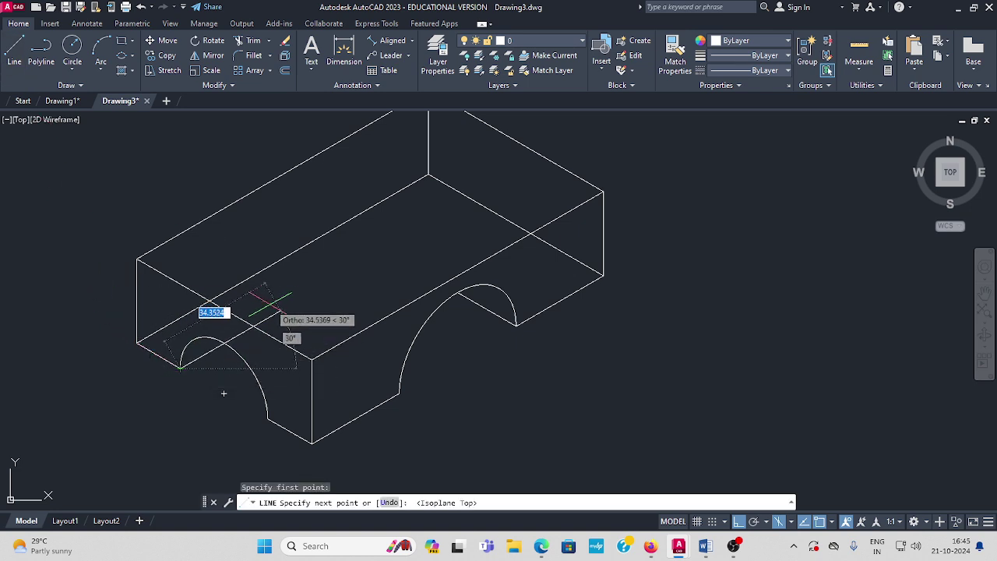
key(F5)
key(Escape)
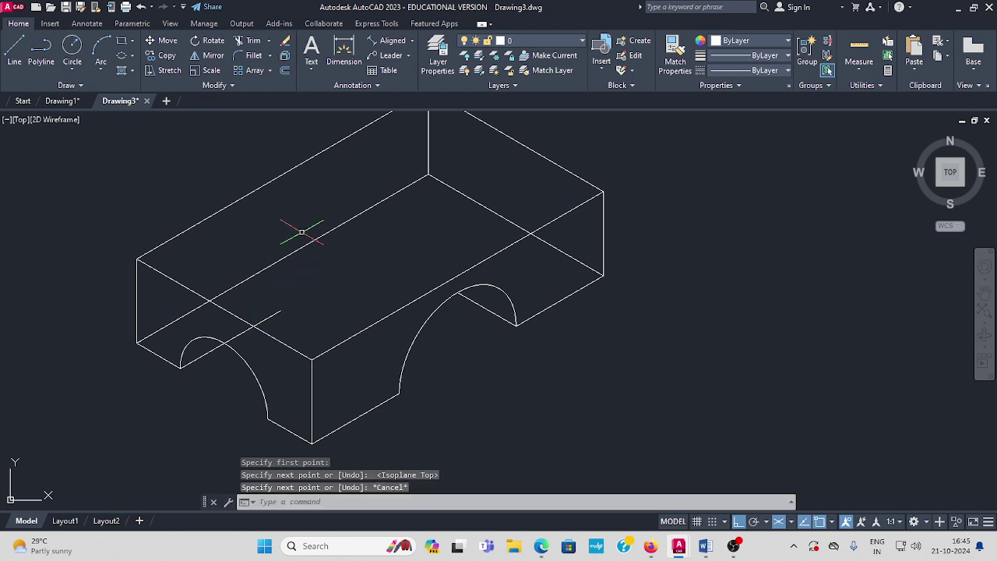
- Trim the receding line back to the radius 15 arch so only the part inside the opening remains
click(248, 41)
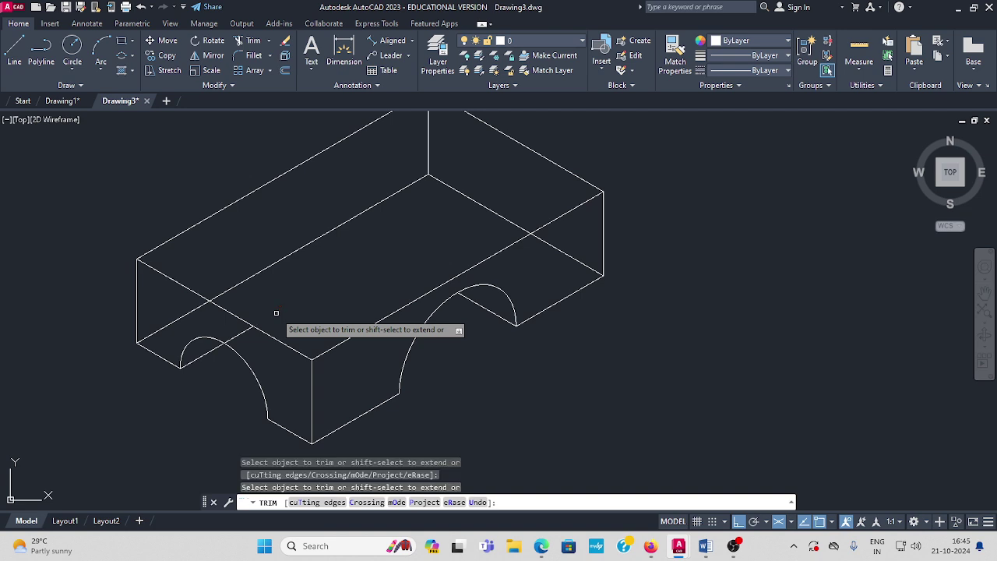
click(239, 336)
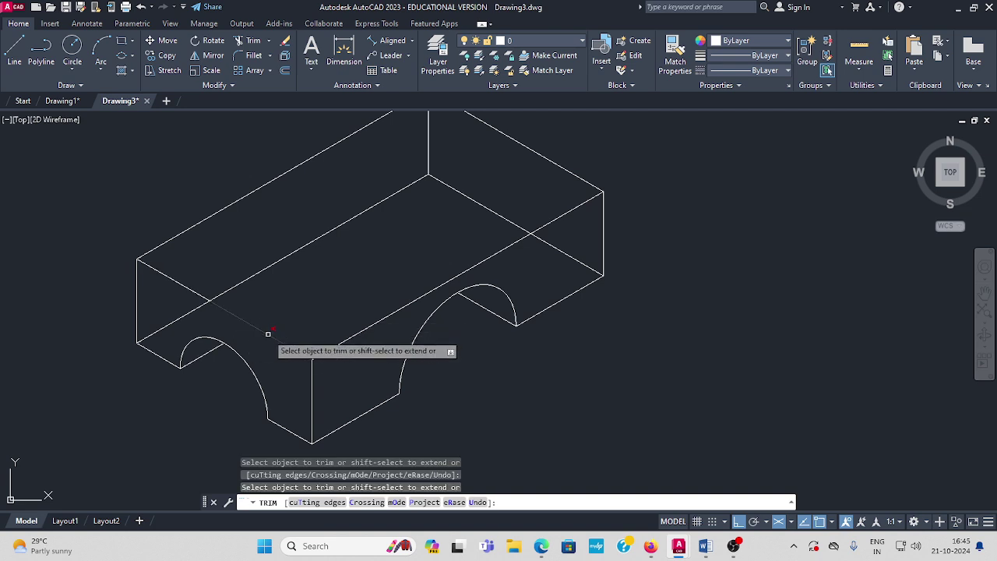
key(Escape)
scroll(321, 300, down, 2)
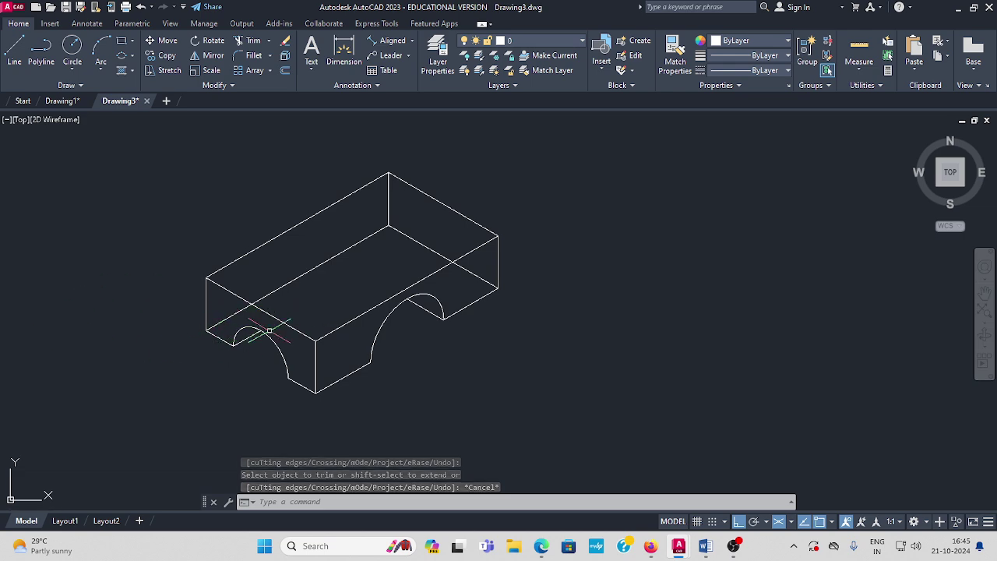
- From the top outline's leftmost corner, draw a line 15 units along the back 100-unit edge and 10 units inward parallel to the 60-unit edge
click(14, 50)
click(54, 102)
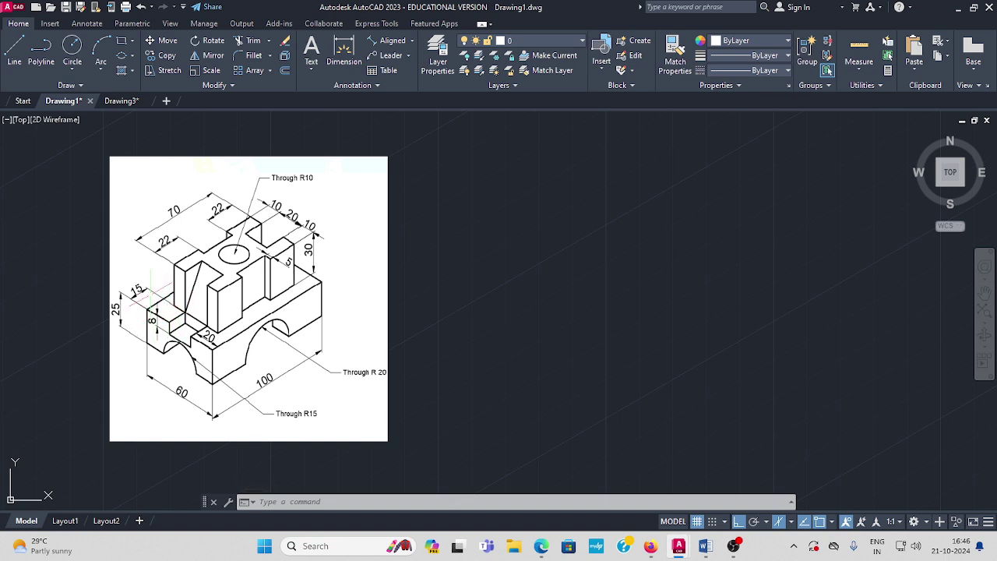
click(121, 101)
click(14, 53)
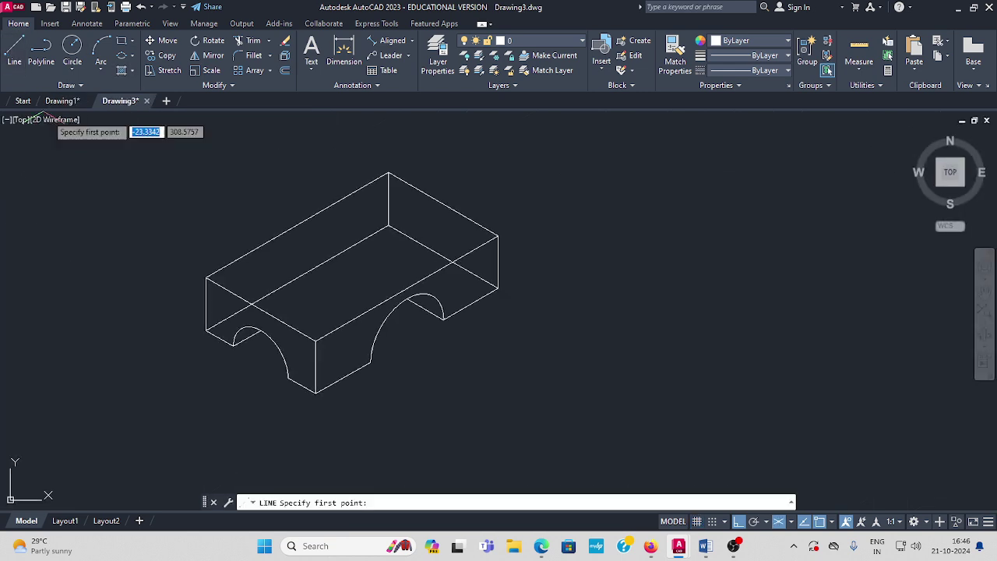
click(206, 276)
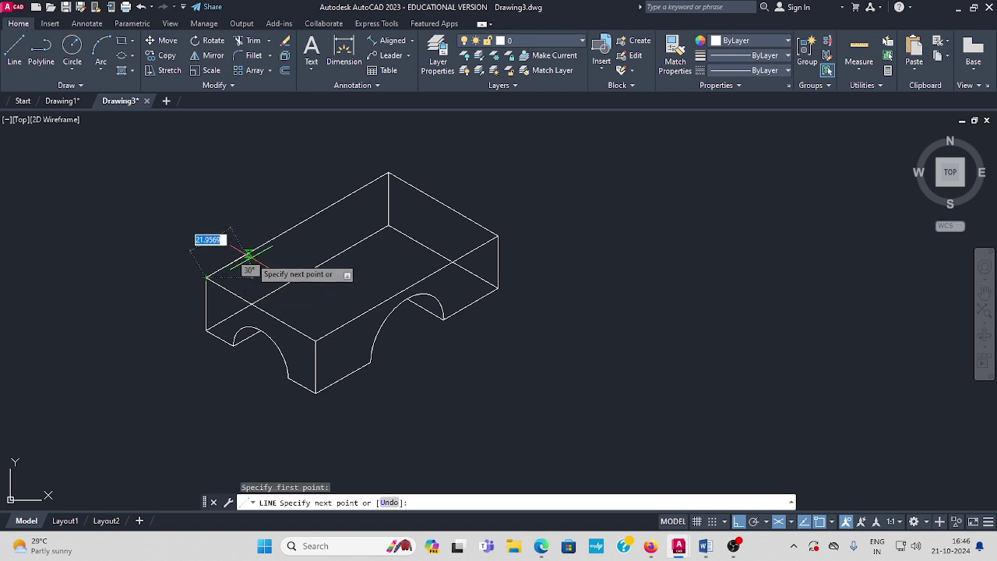
text(15)
key(Return)
text(10)
key(Return)
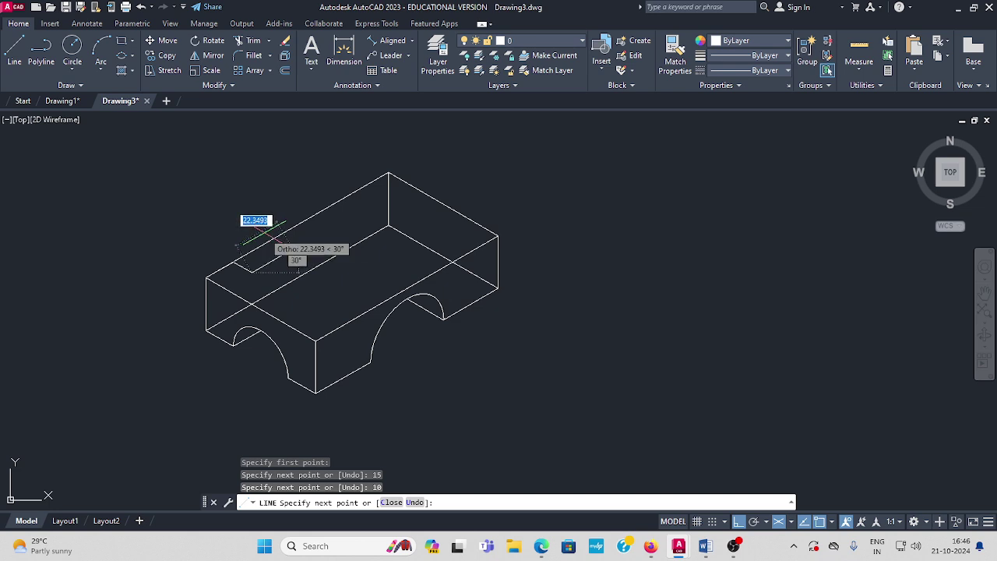
- Continue the line 30 units vertically upward in isoplane Right and end it there
key(F5)
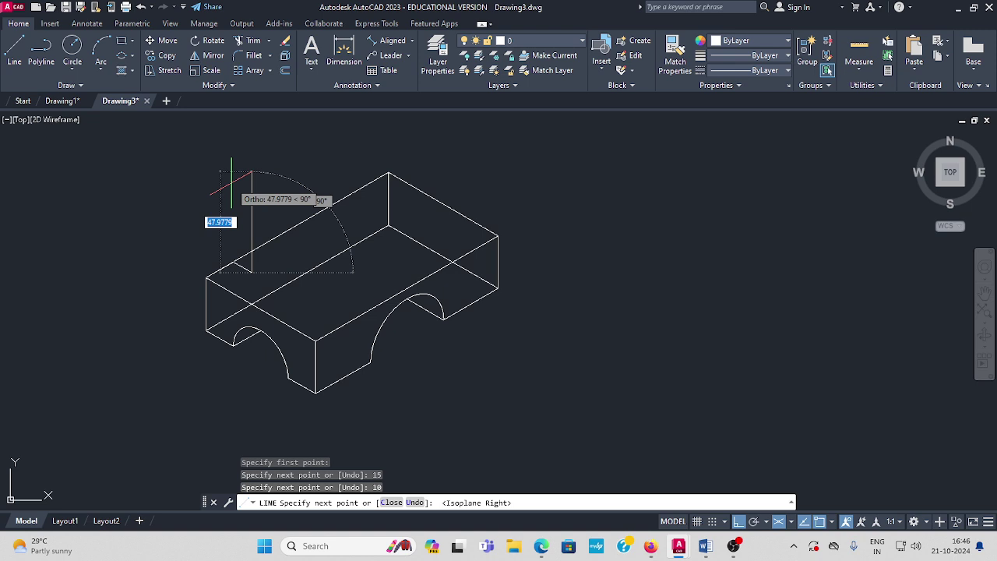
text(30)
key(Return)
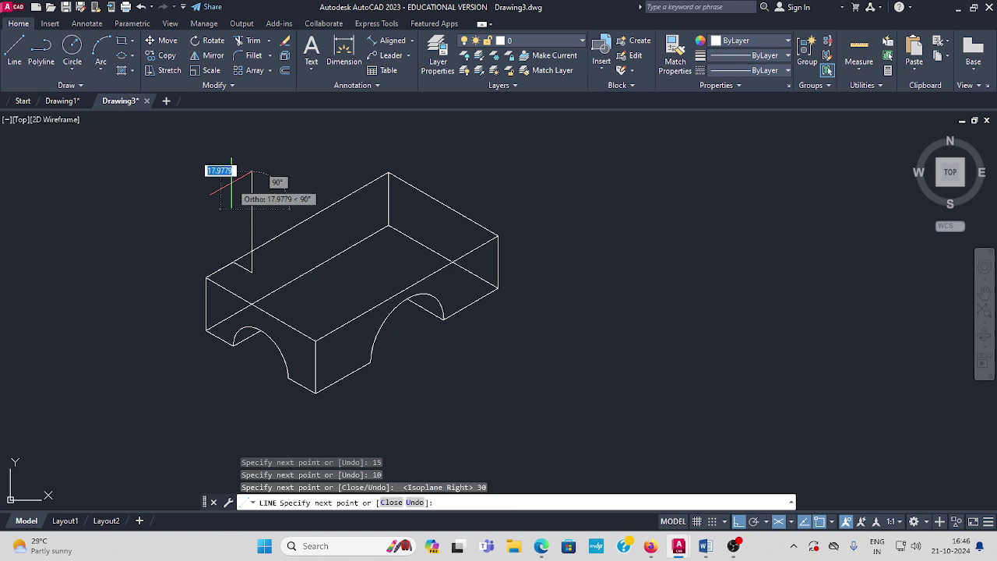
key(Escape)
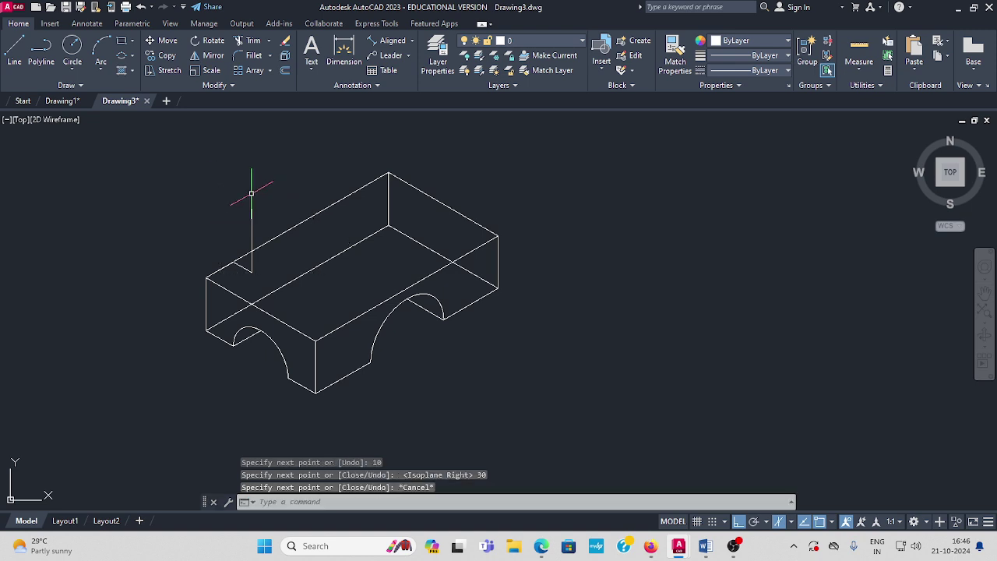
- Check the upper block's dimensions on the reference picture in Drawing1 and return to Drawing3
click(62, 101)
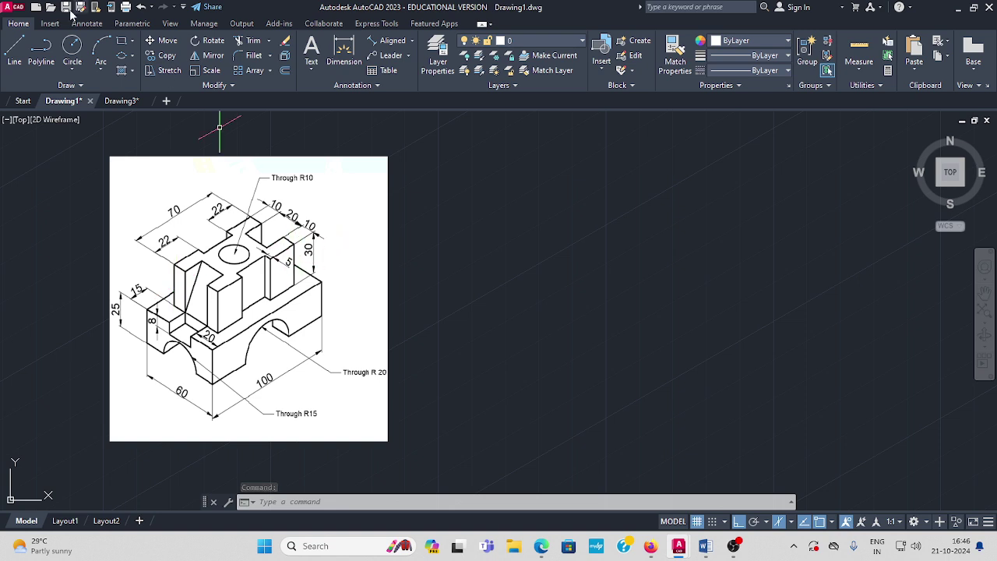
click(122, 101)
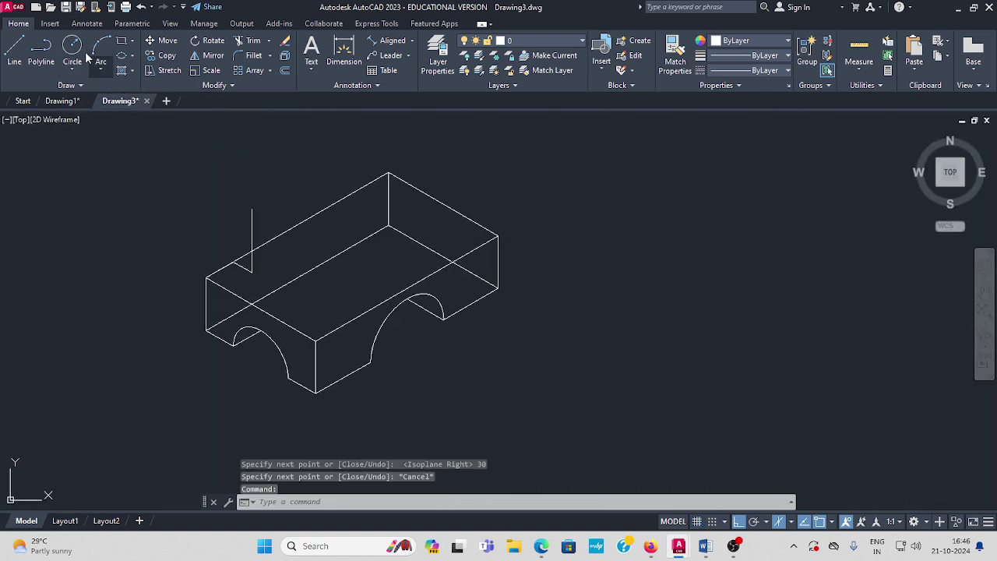
- From the upper end of the 30-unit vertical, draw a line 22 units parallel to the 100-unit edge and 5 units inward parallel to the 60-unit edge
click(13, 51)
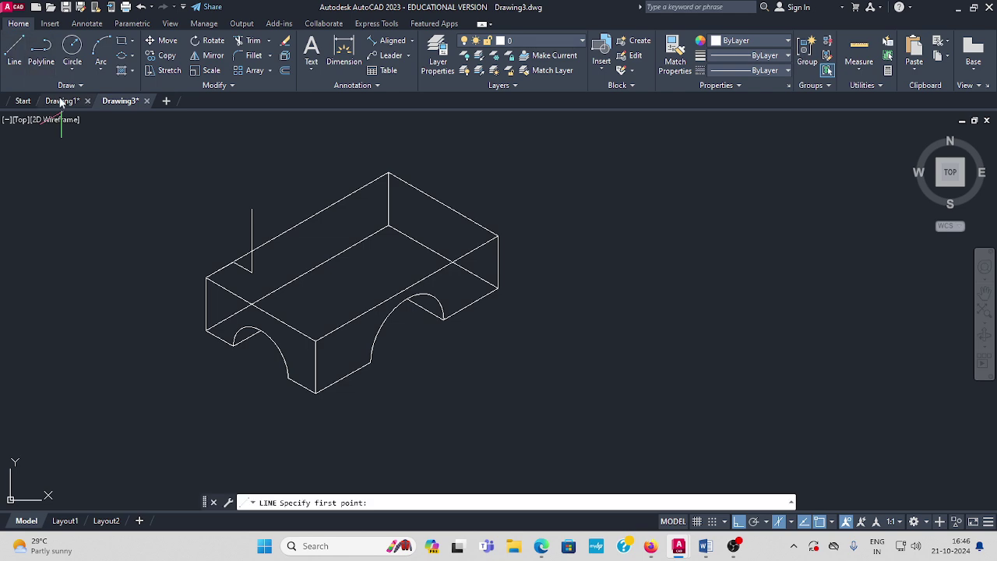
click(252, 209)
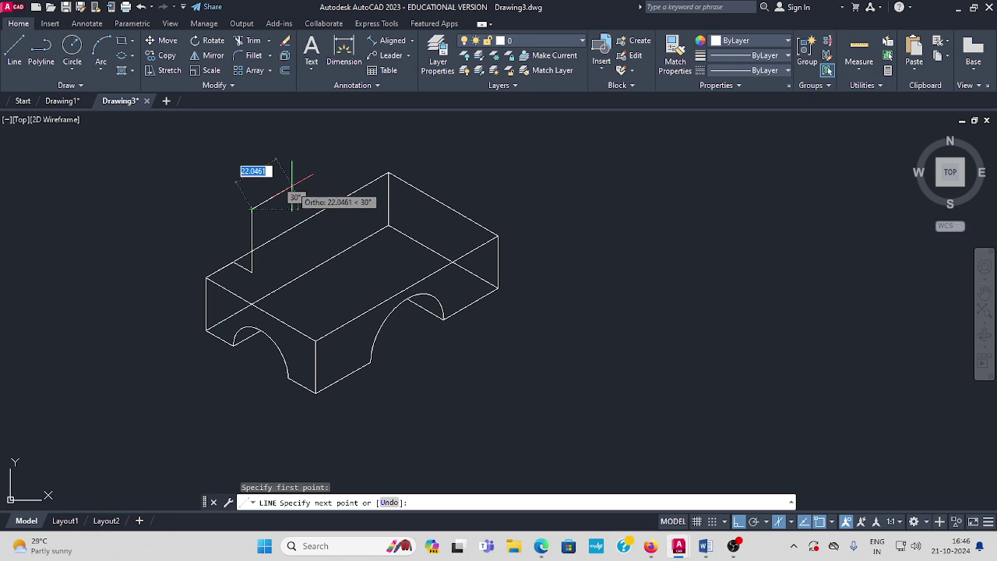
text(22)
key(Return)
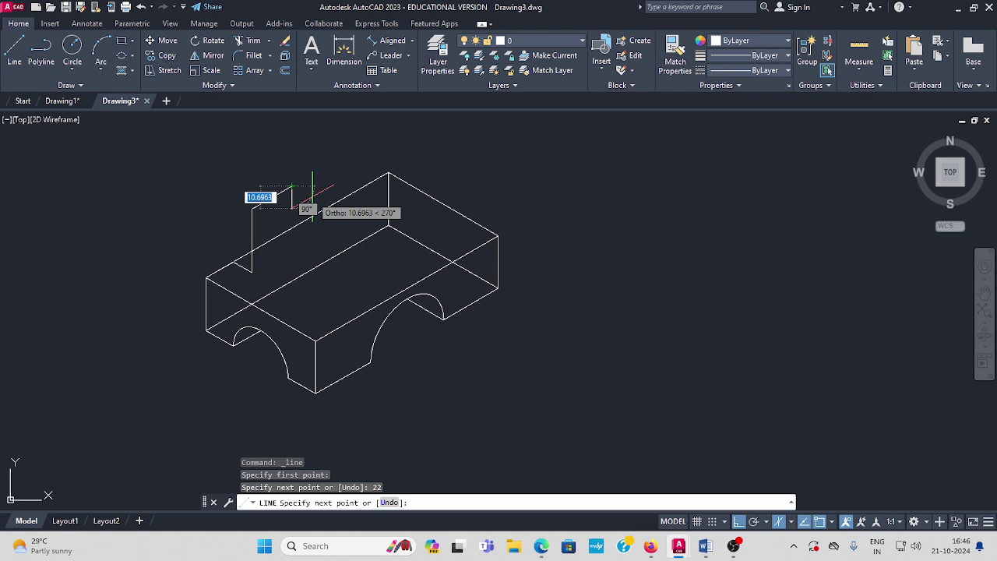
key(F5)
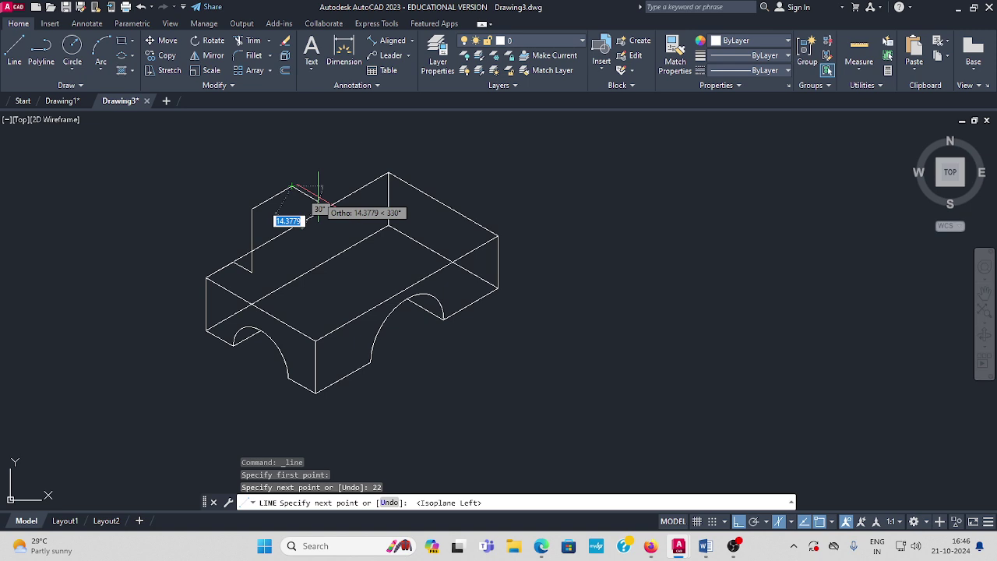
text(5)
key(Return)
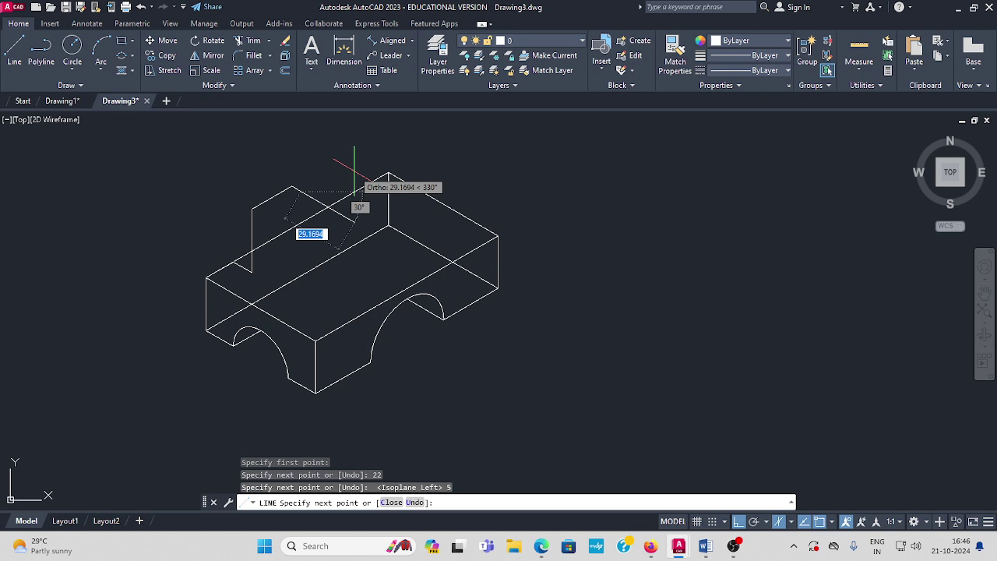
- Continue the upper outline in isoplane Top: 26 units along the 100-unit direction, 5 units back outward, and 22 units further along
key(F5)
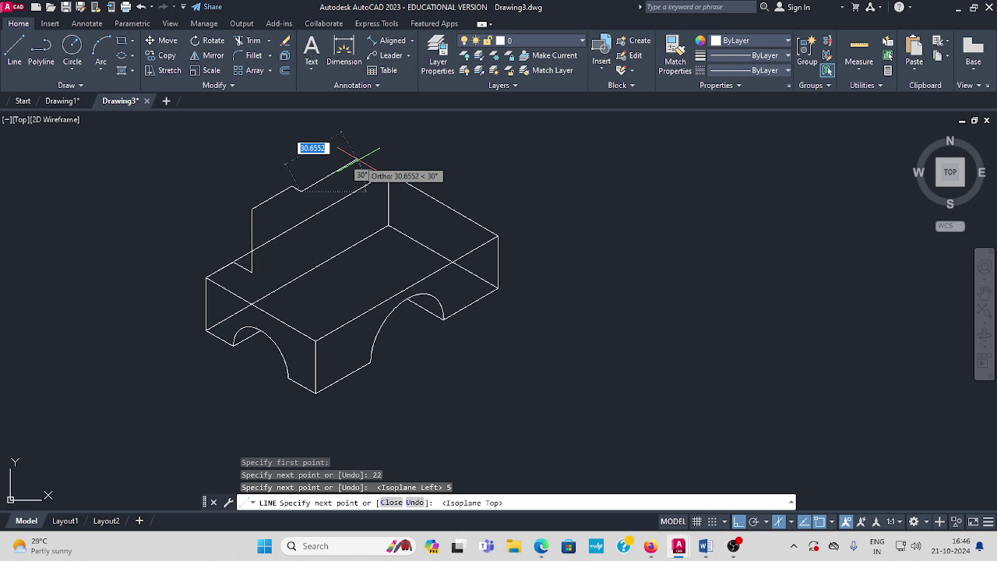
text(26)
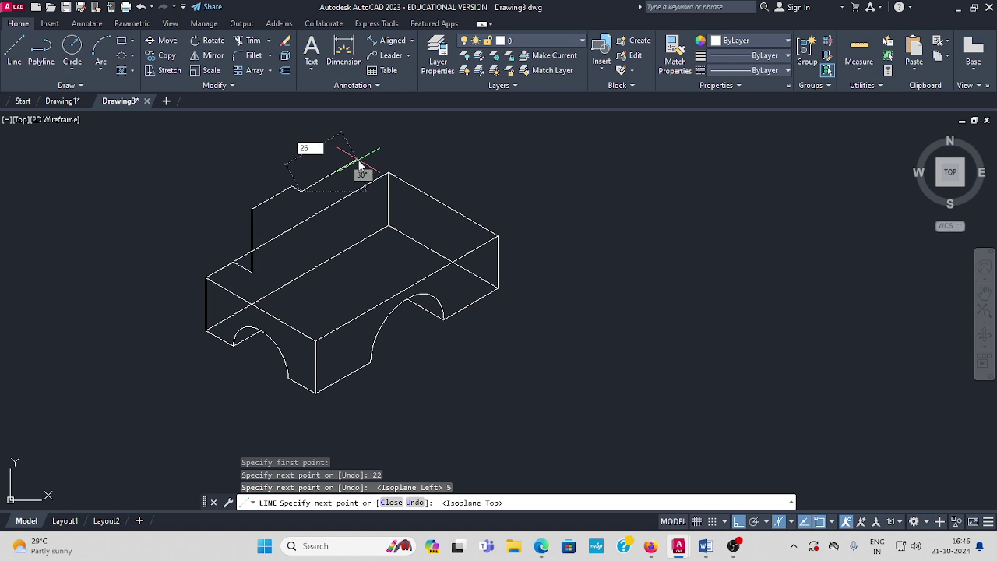
key(Return)
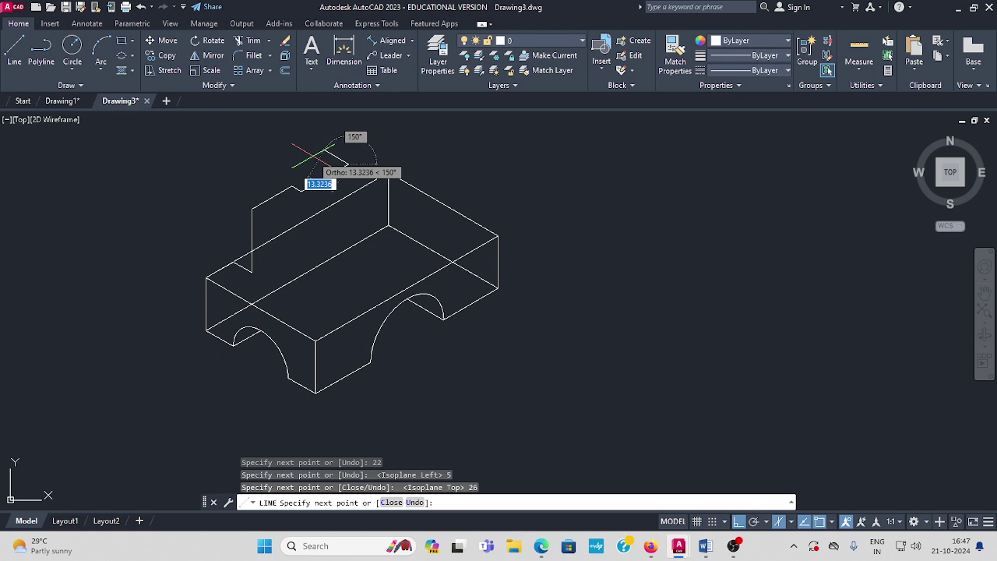
text(5)
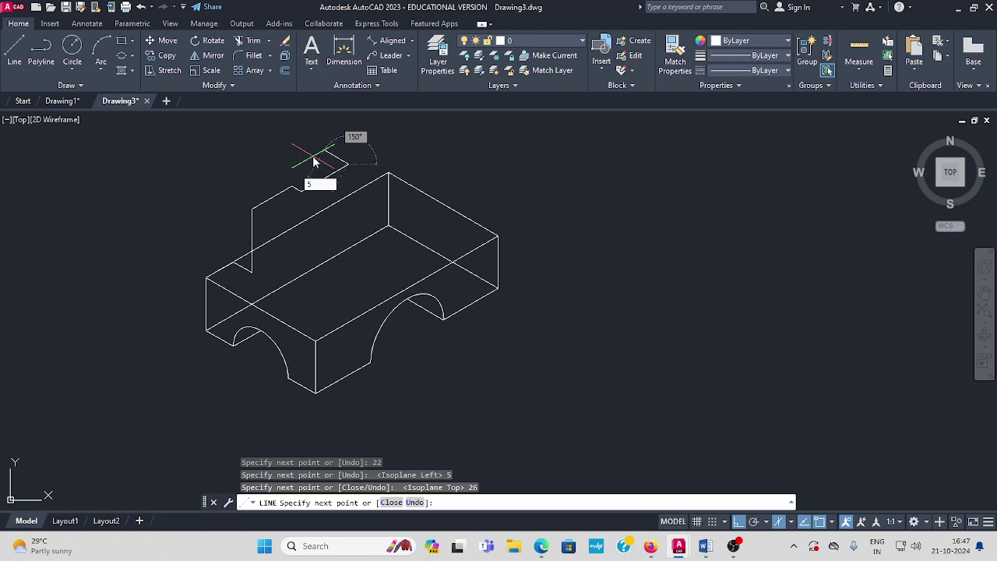
key(Return)
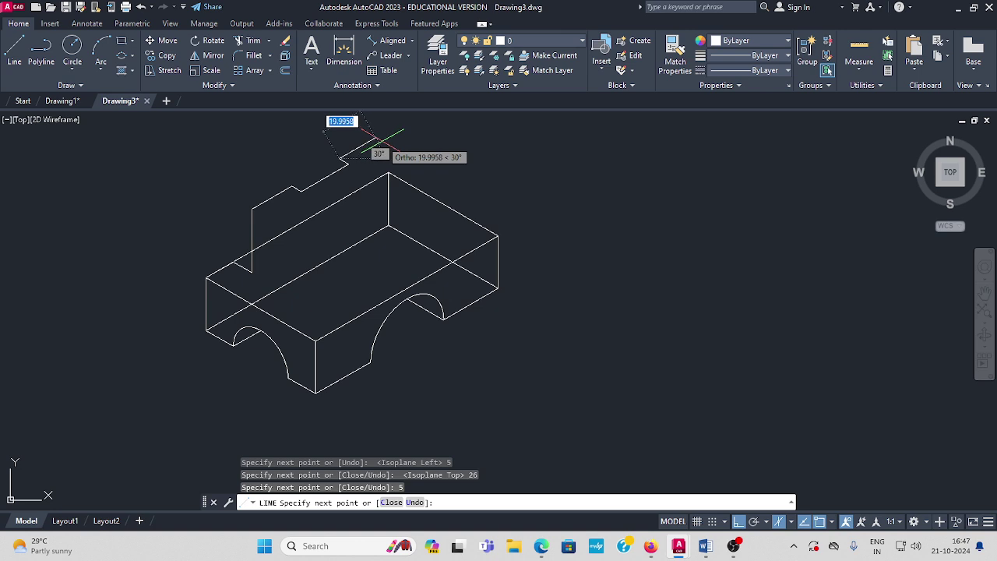
text(22)
key(Return)
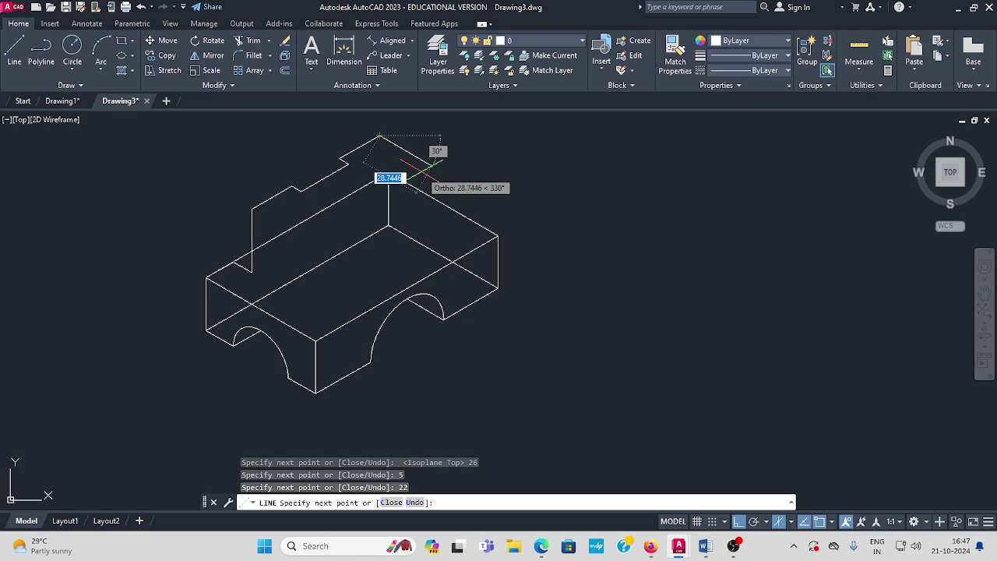
- Outline the end slot: 10 units toward the front, 17 units back along the length, 20 units across, and 17 units out again
text(10)
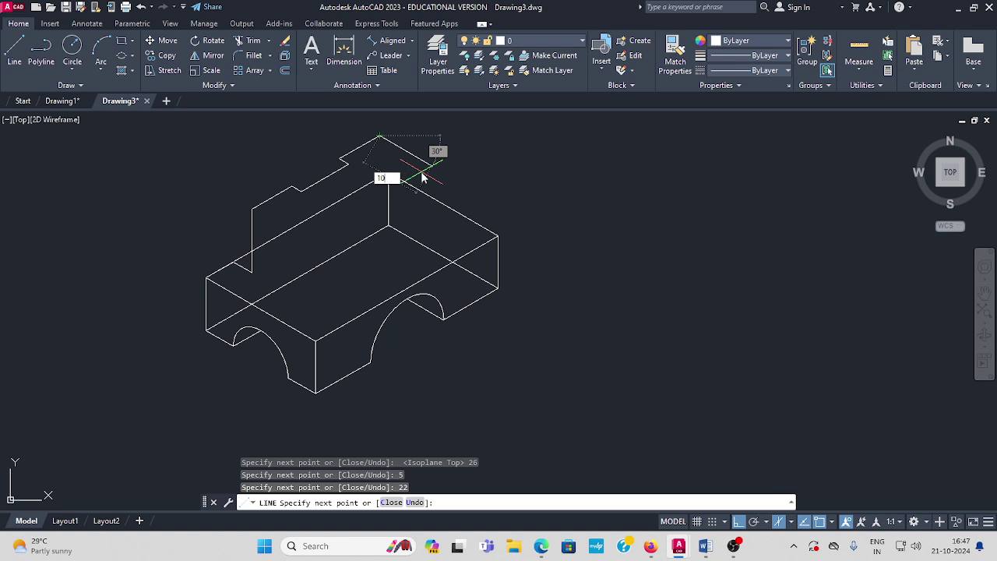
key(Return)
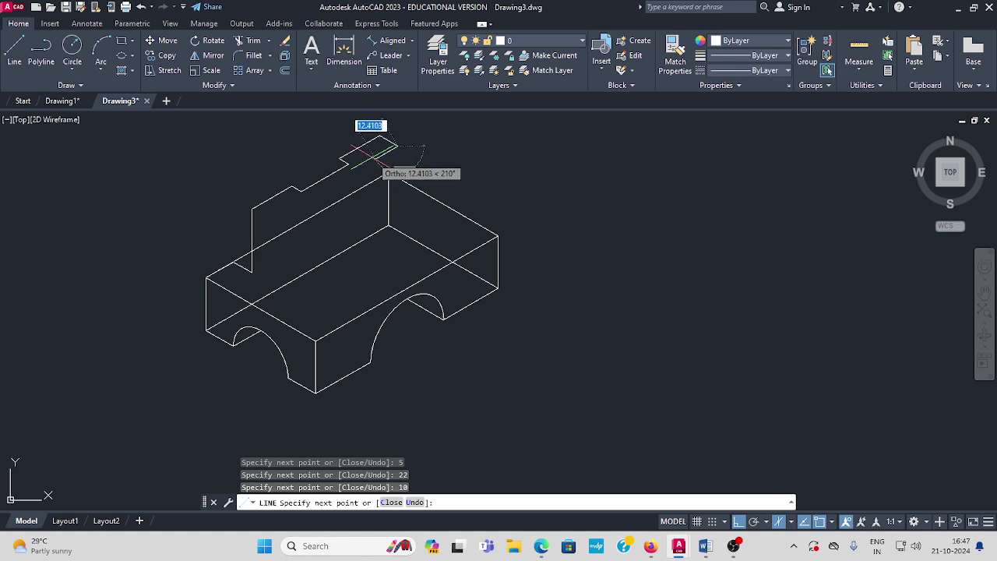
text(17)
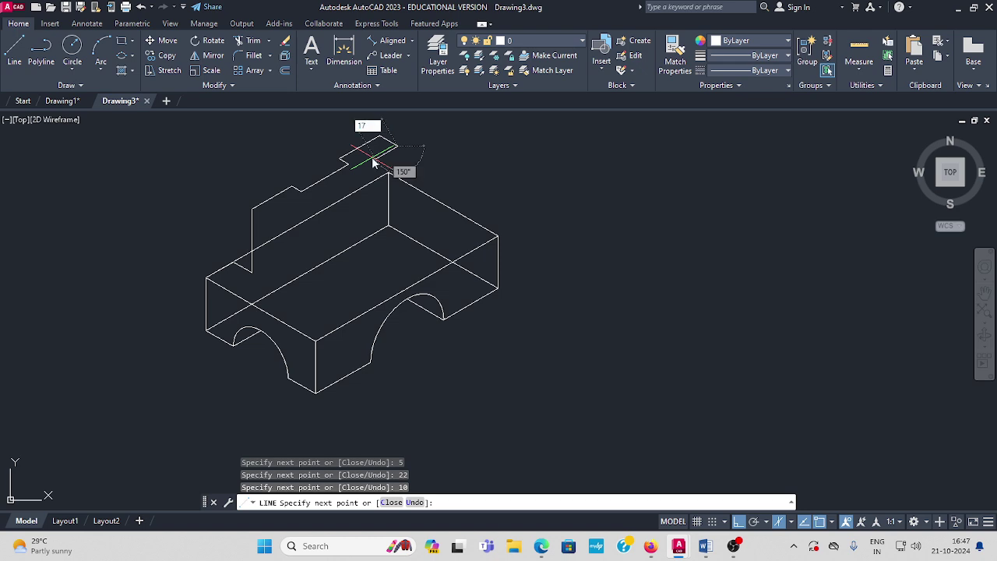
key(Return)
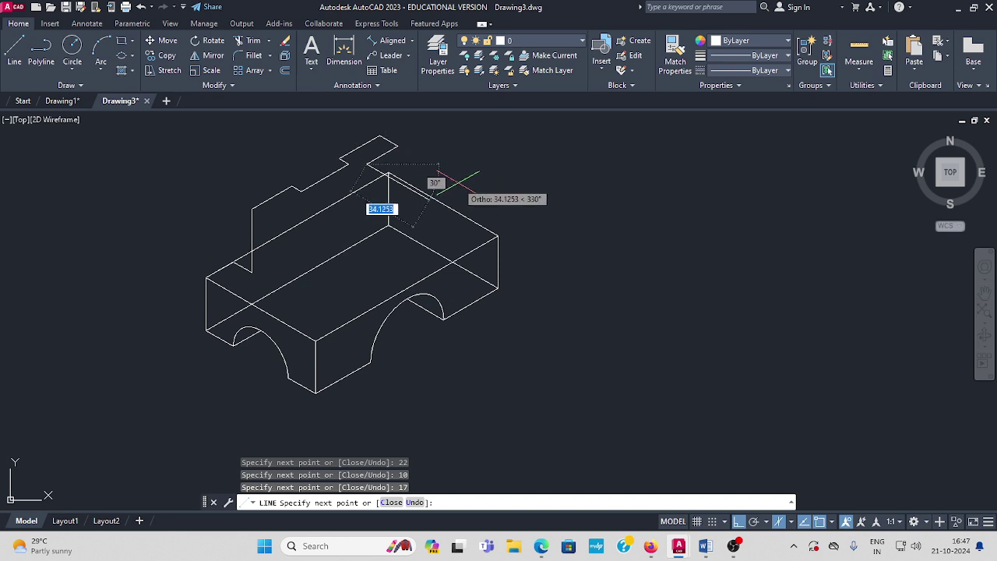
text(20)
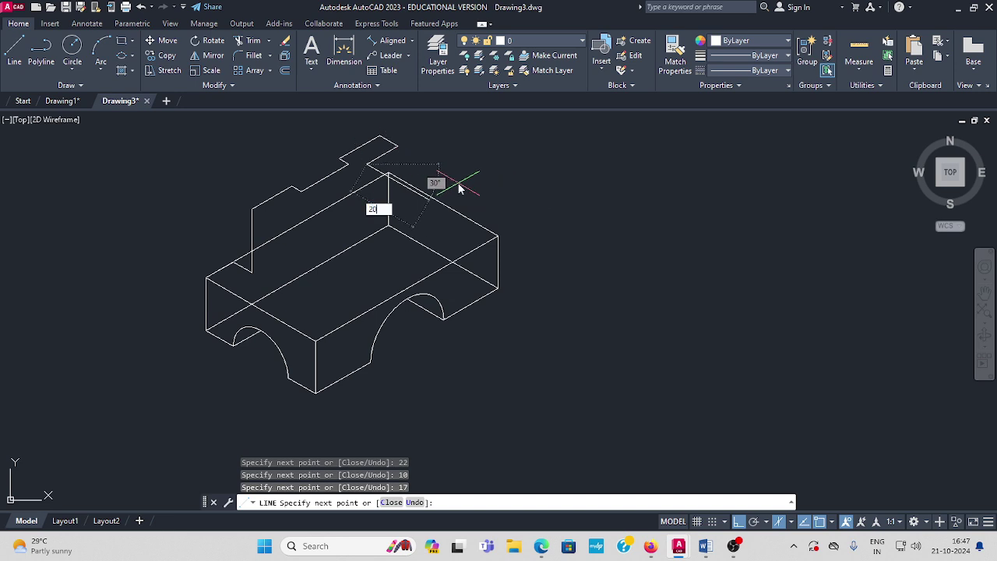
key(Return)
text(1)
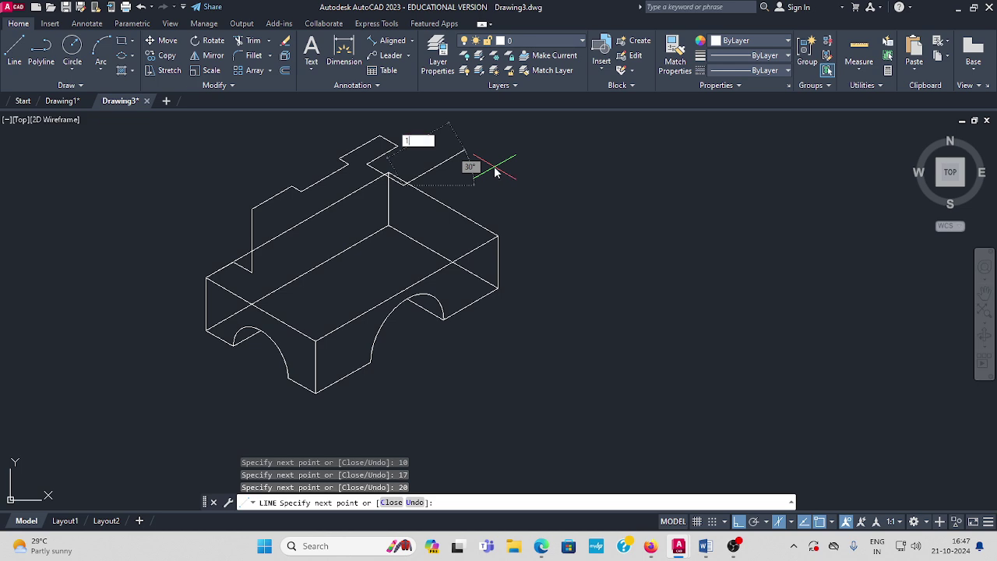
text(7)
key(Return)
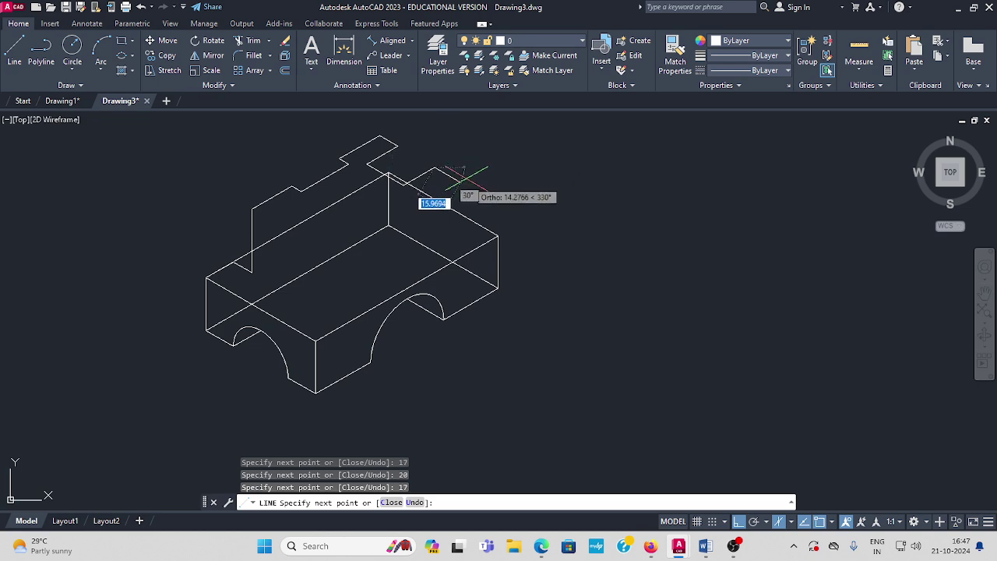
- Continue the front side of the outline: 10 units toward the front, 22 units back along the length, 5 units inward, and 26 units further back
text(10)
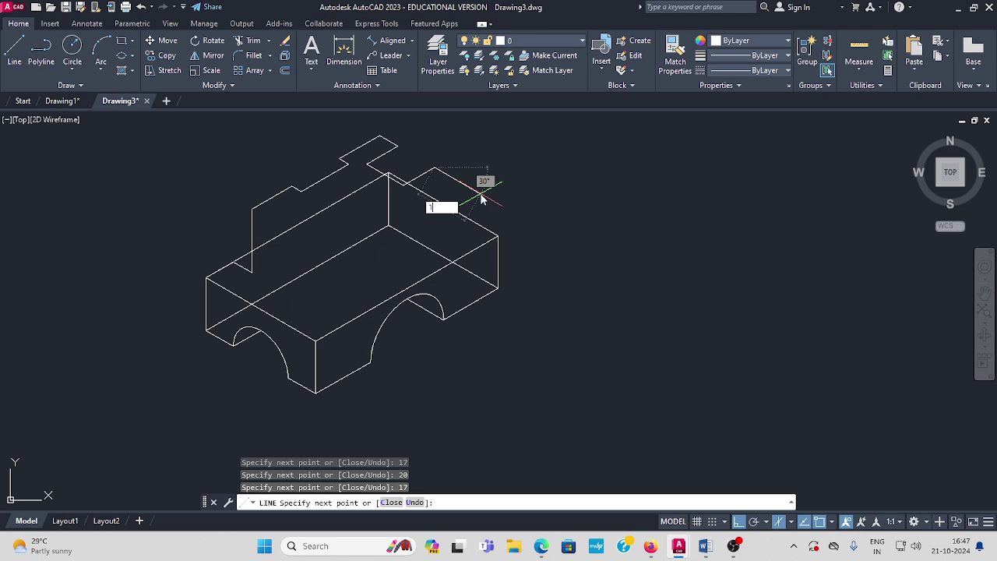
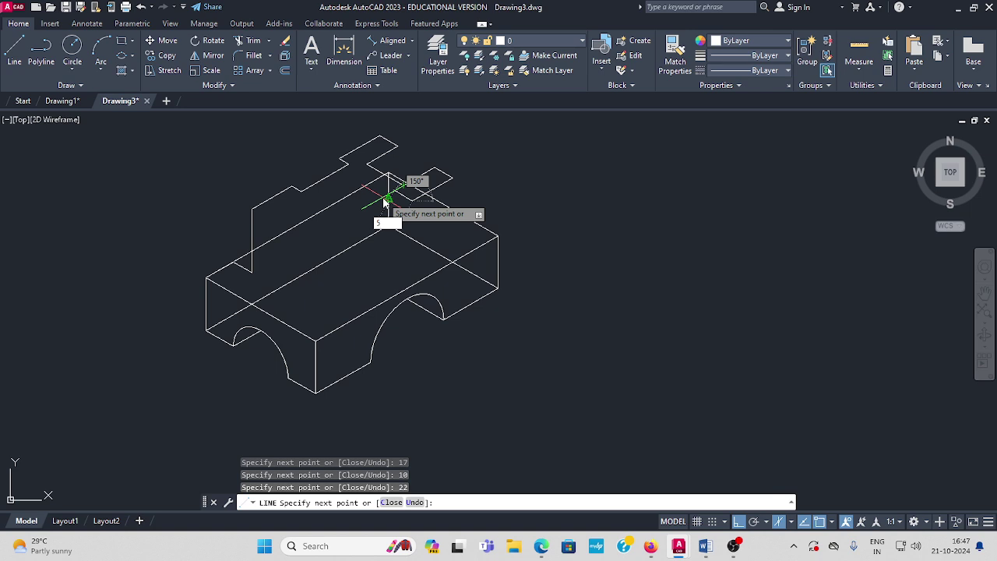
key(Return)
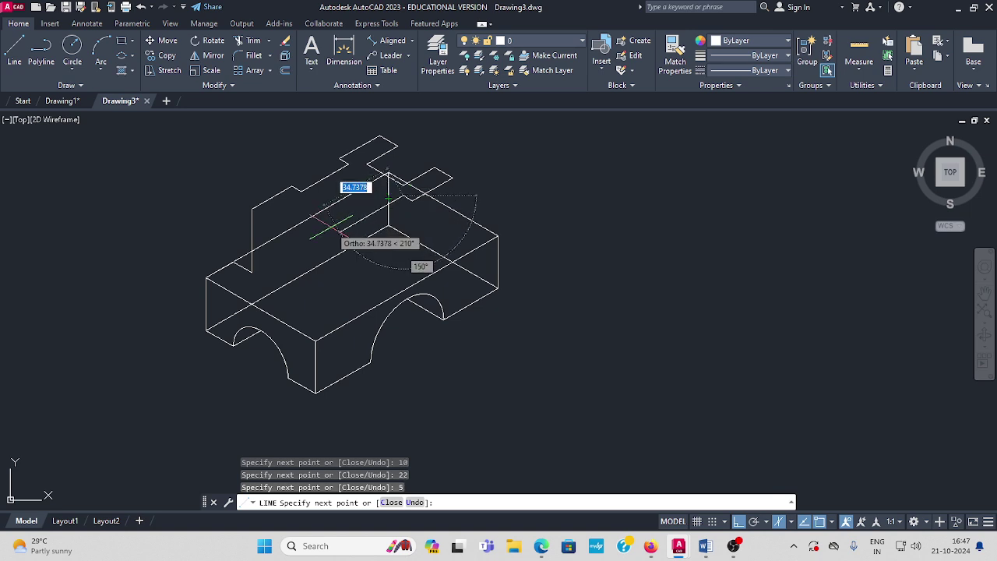
text(2)
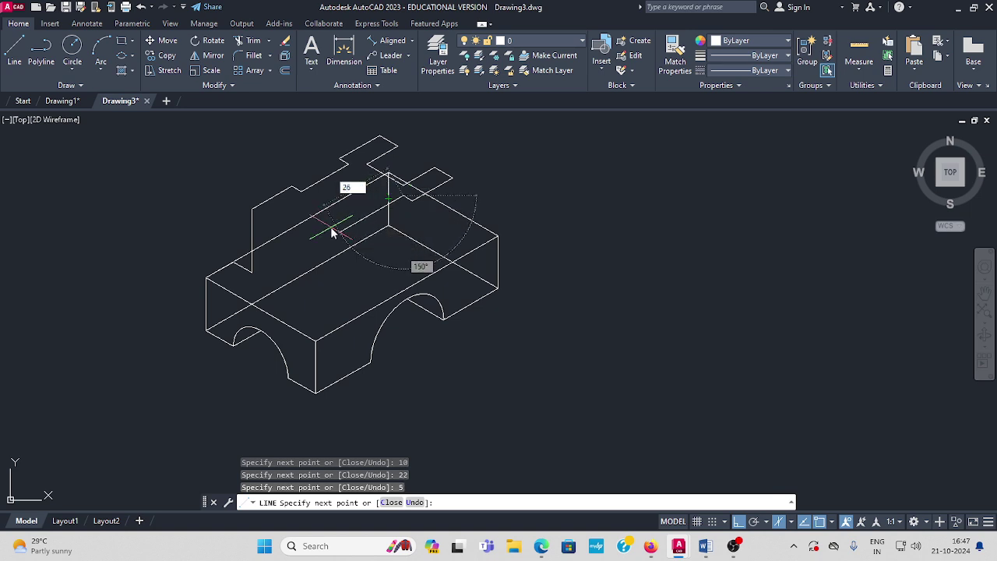
text(6)
key(Return)
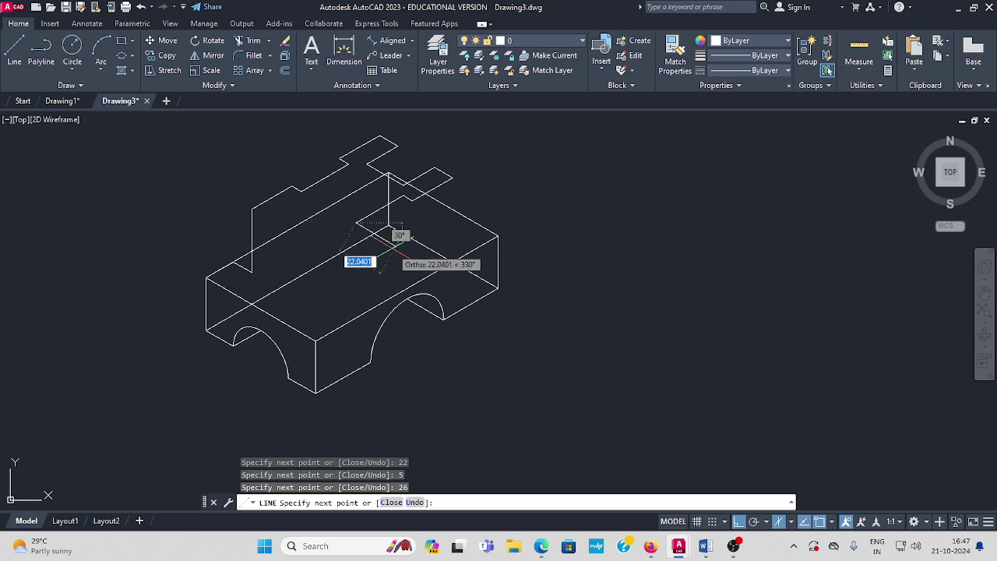
- Extend the outline 5 units toward the front, 22 units back along the length and 10 units toward the front, and end the line there
text(5)
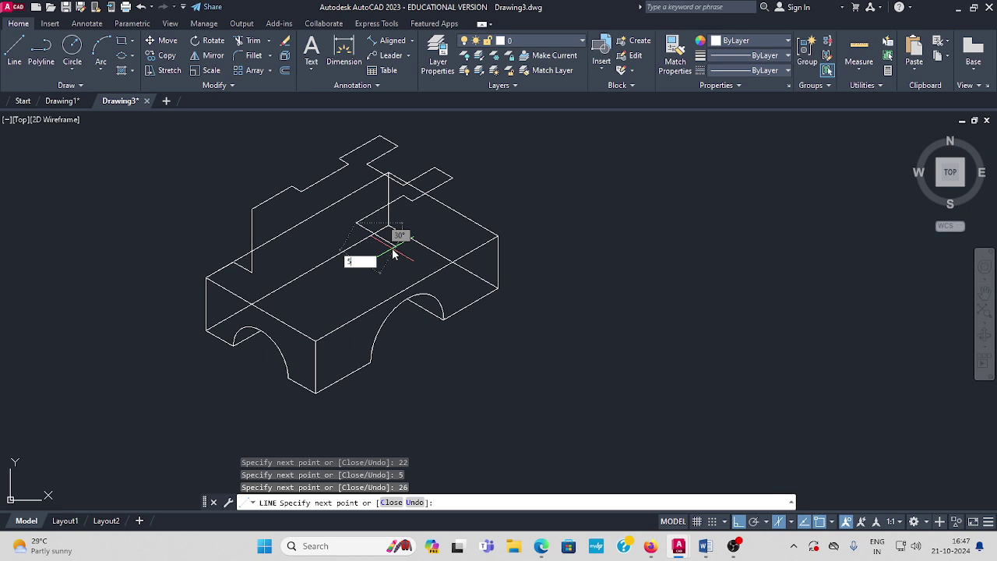
key(Return)
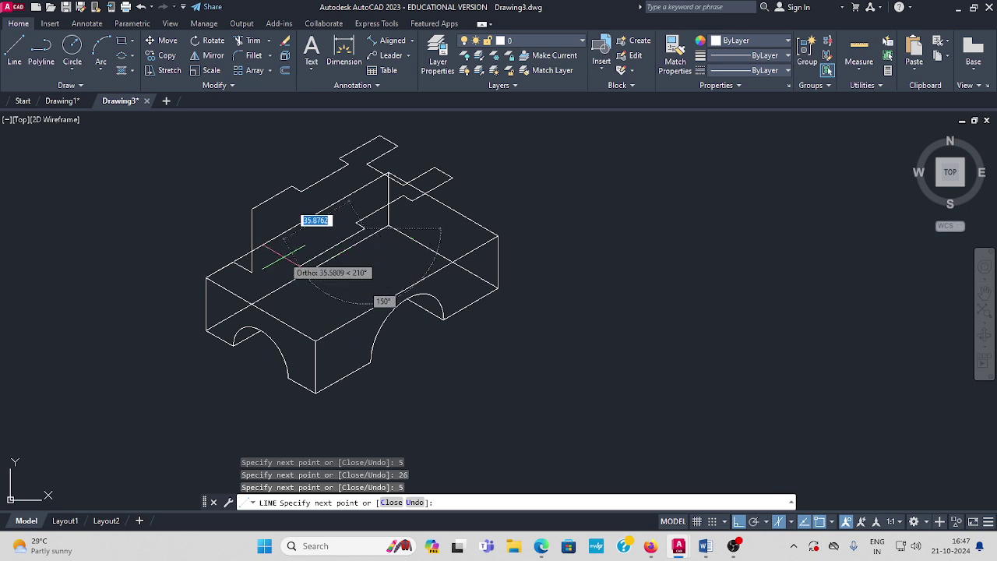
text(2)
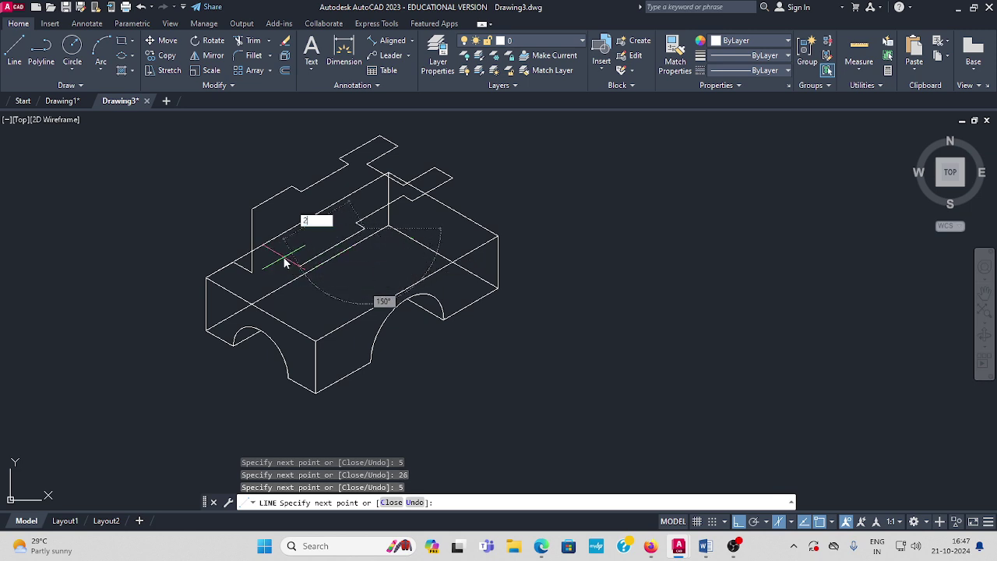
text(2)
key(Return)
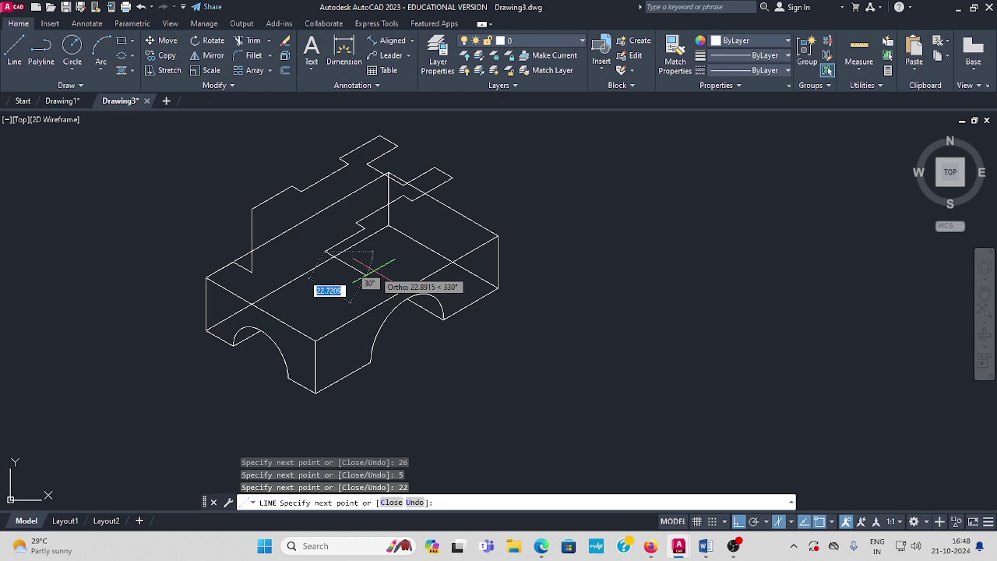
text(10)
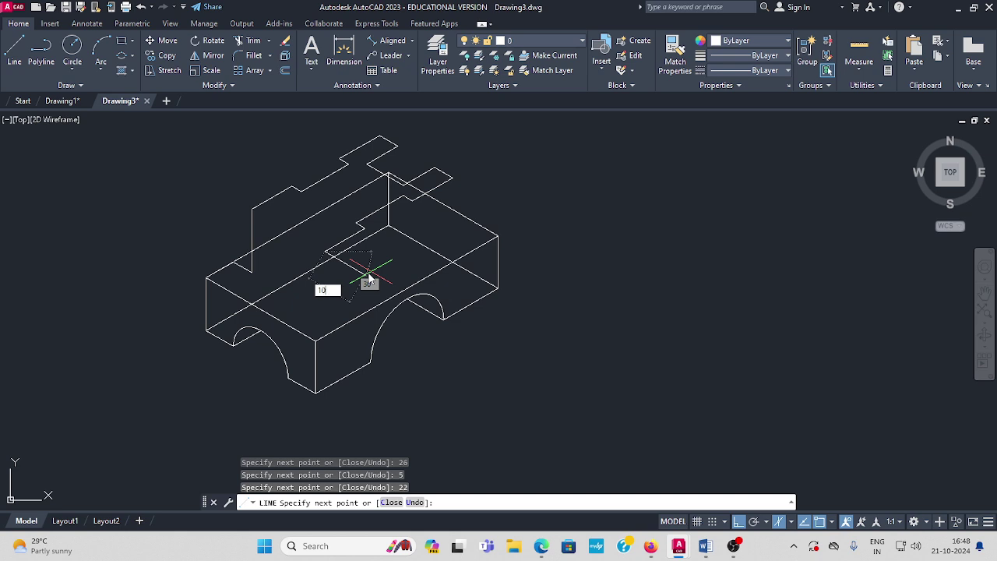
key(Return)
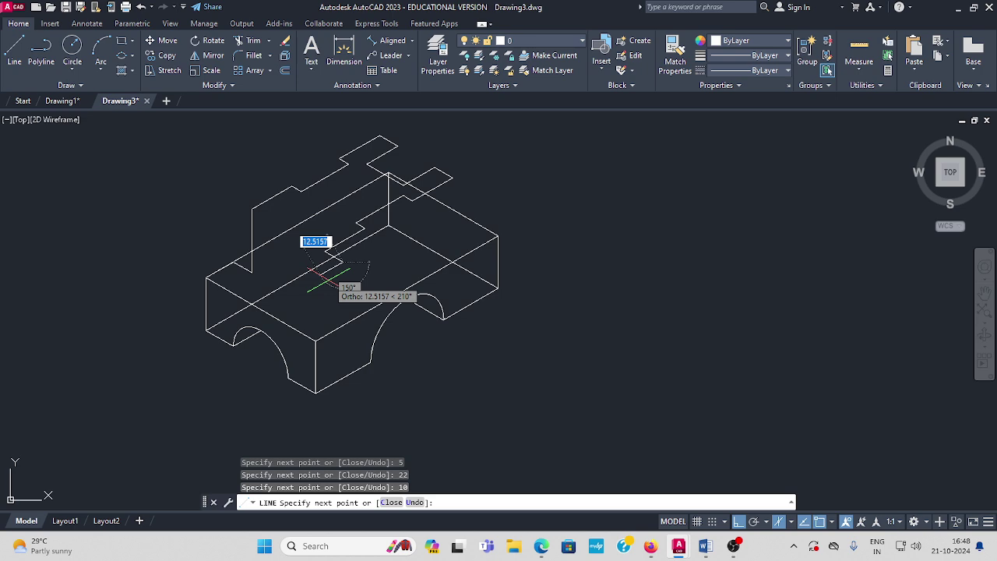
key(Escape)
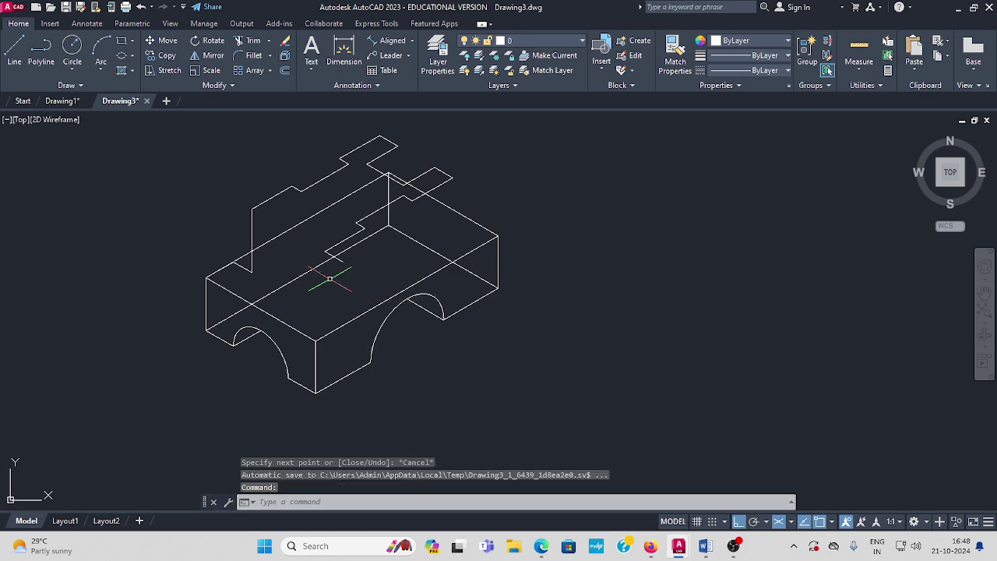
- From the outline's front end point, draw a vertical line 30 units down in isoplane Right to the base block
click(11, 50)
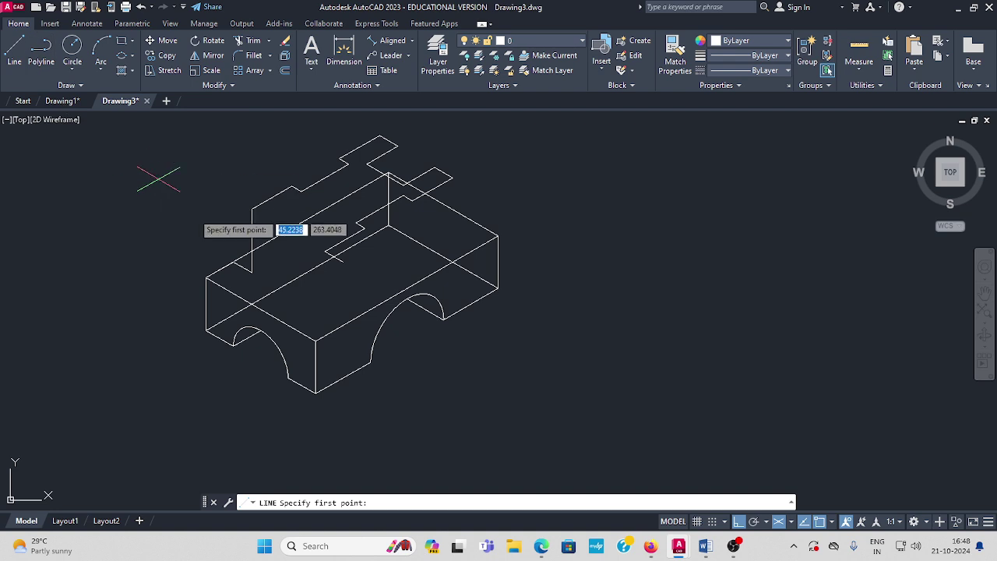
click(341, 262)
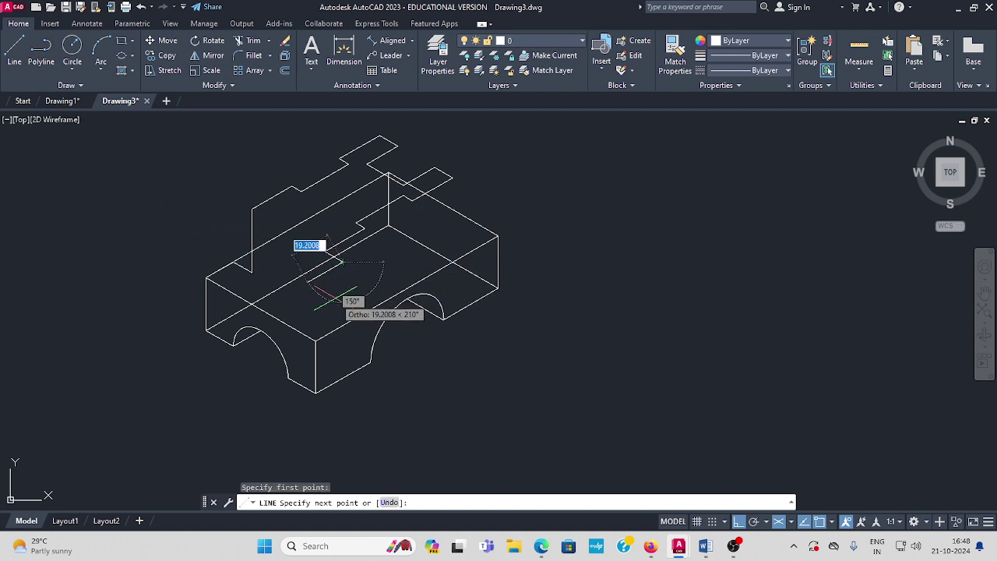
key(F5)
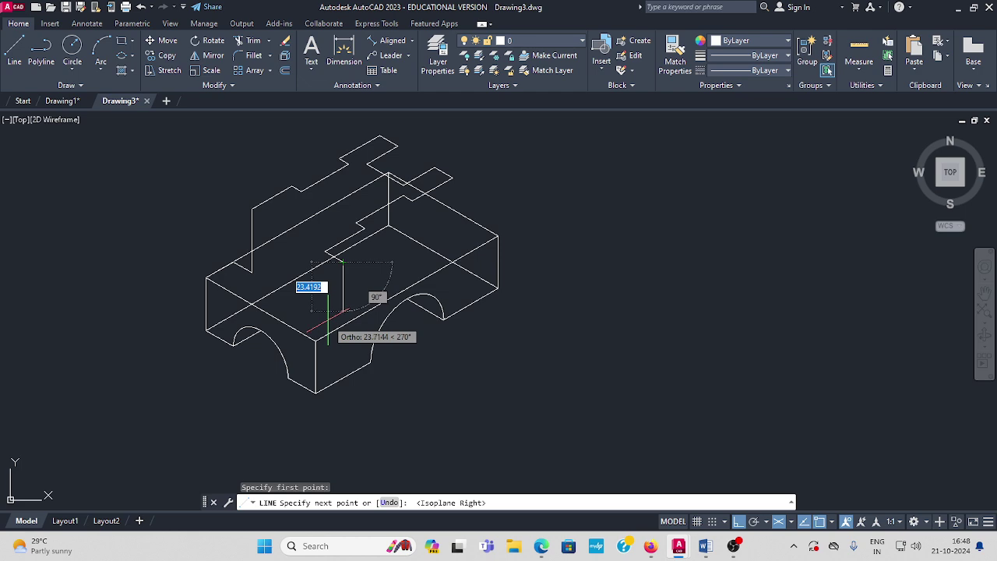
text(30)
key(Return)
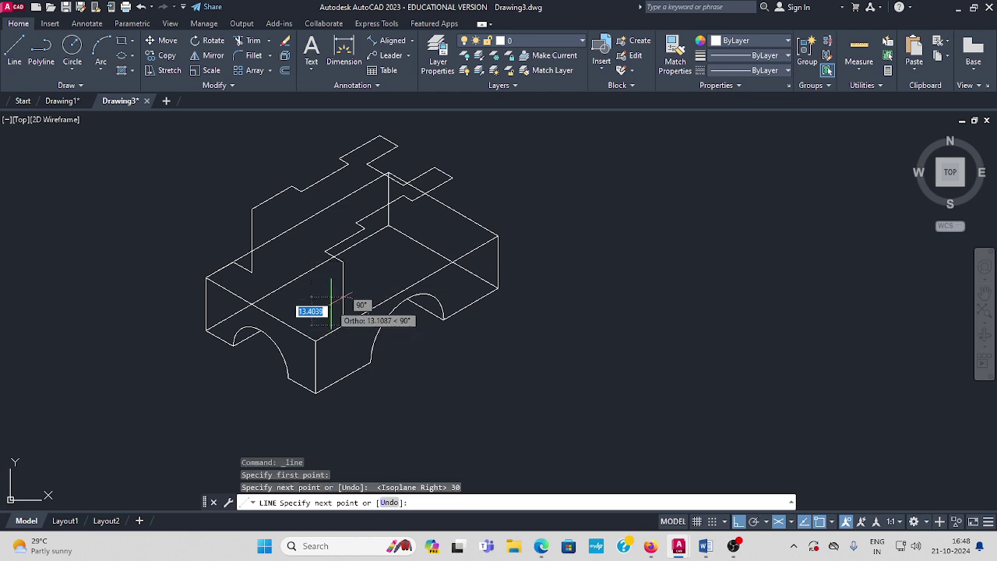
key(Escape)
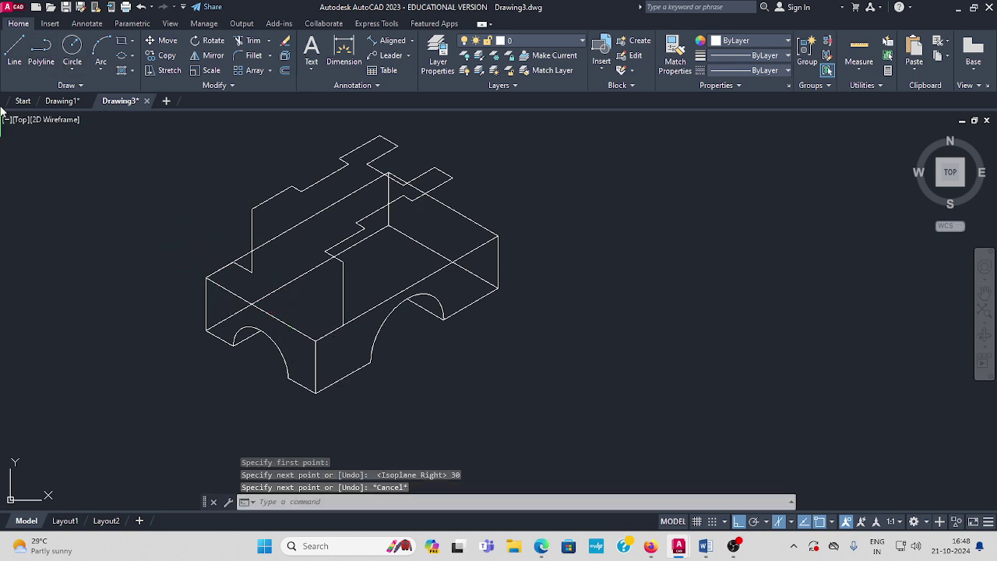
- Erase the vertical line at the outline's front end and draw one 30 units down from the adjacent inner corner instead
click(342, 297)
key(Delete)
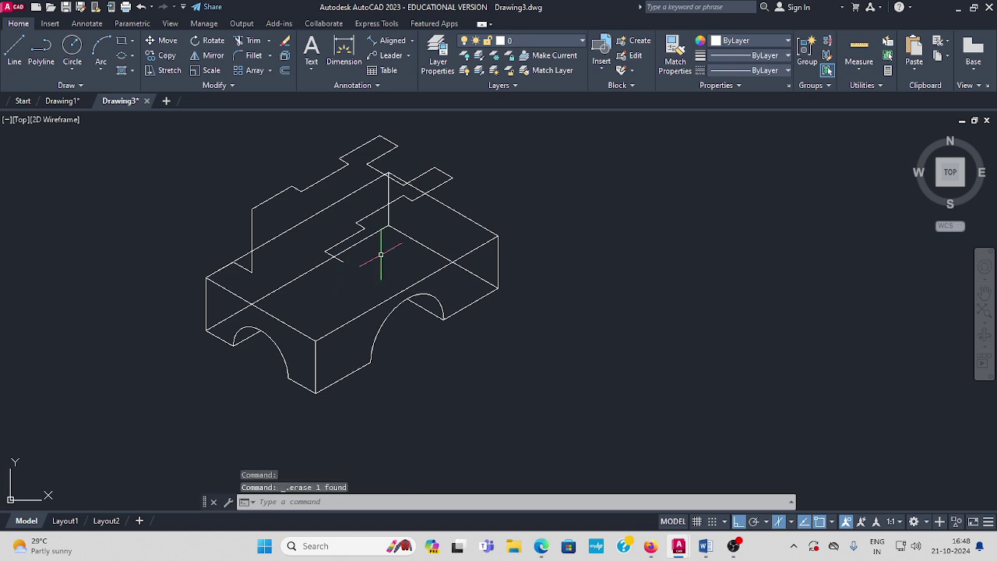
click(14, 53)
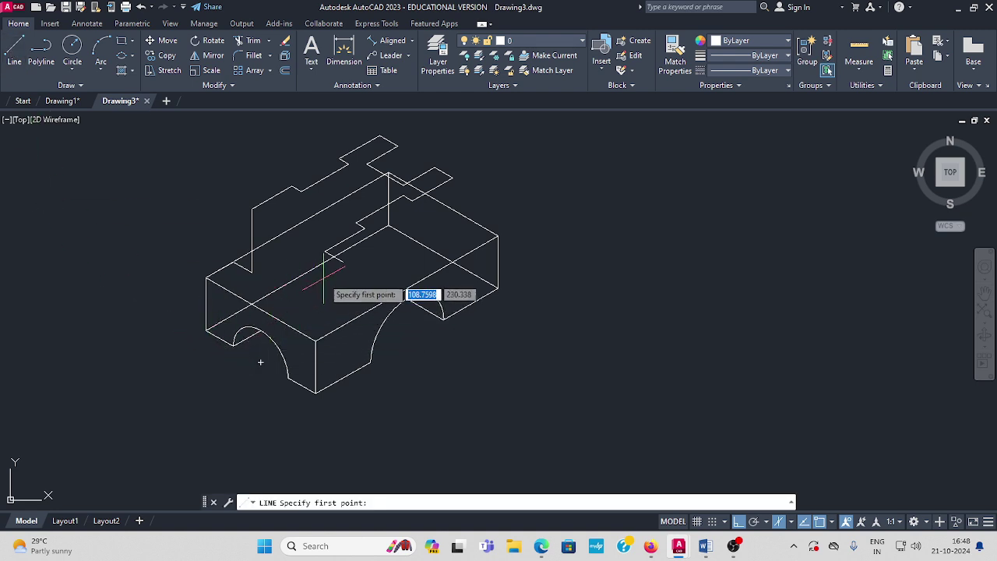
click(325, 252)
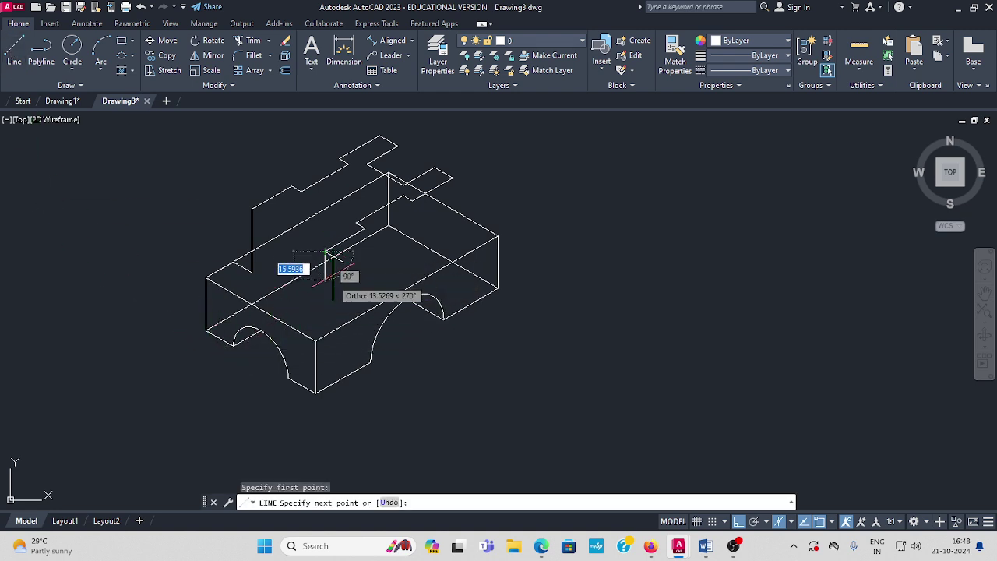
text(3)
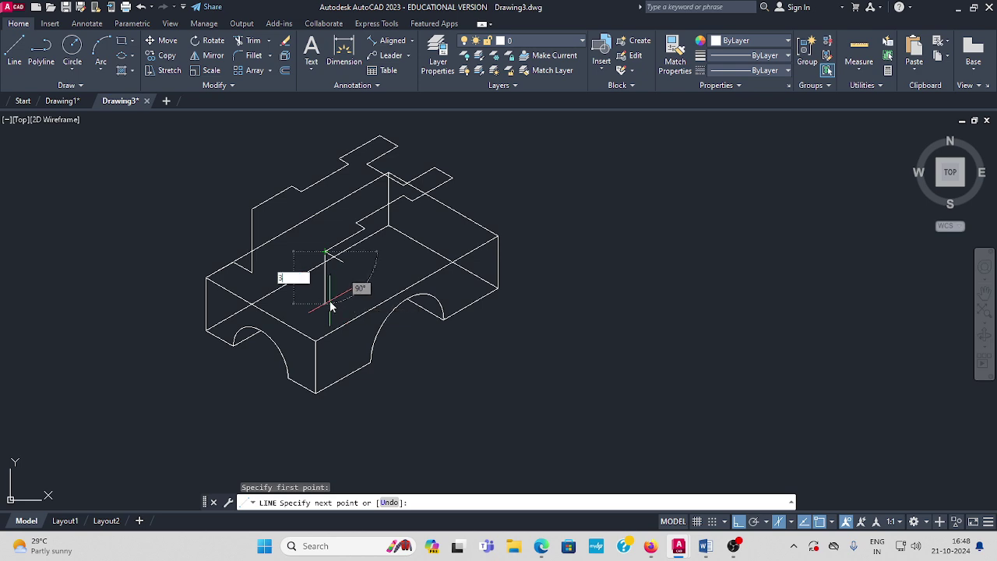
text(0)
key(Return)
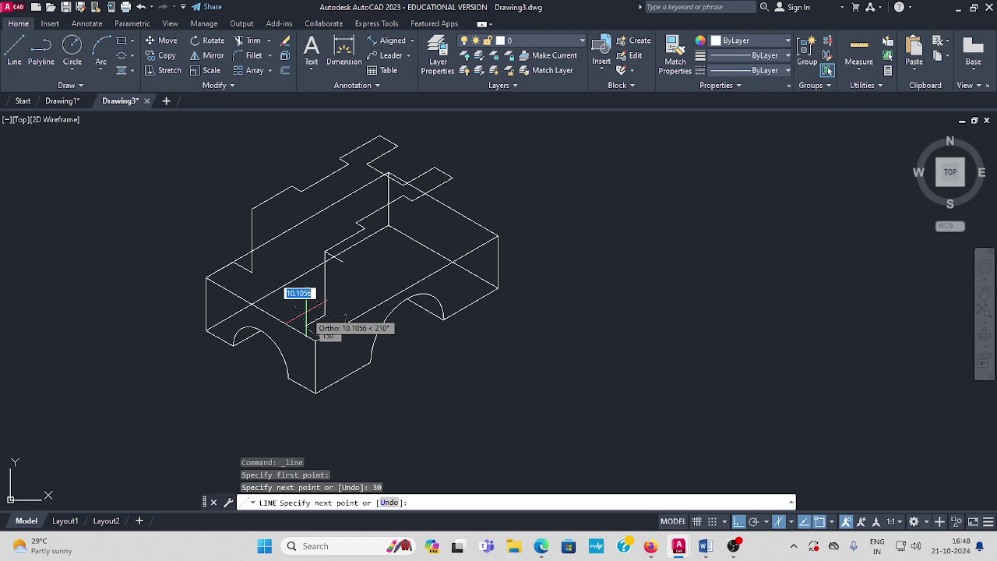
- Complete the front leg's end face in isoplane Left: 10 units inward, 30 units up, and back to the starting corner
key(F5)
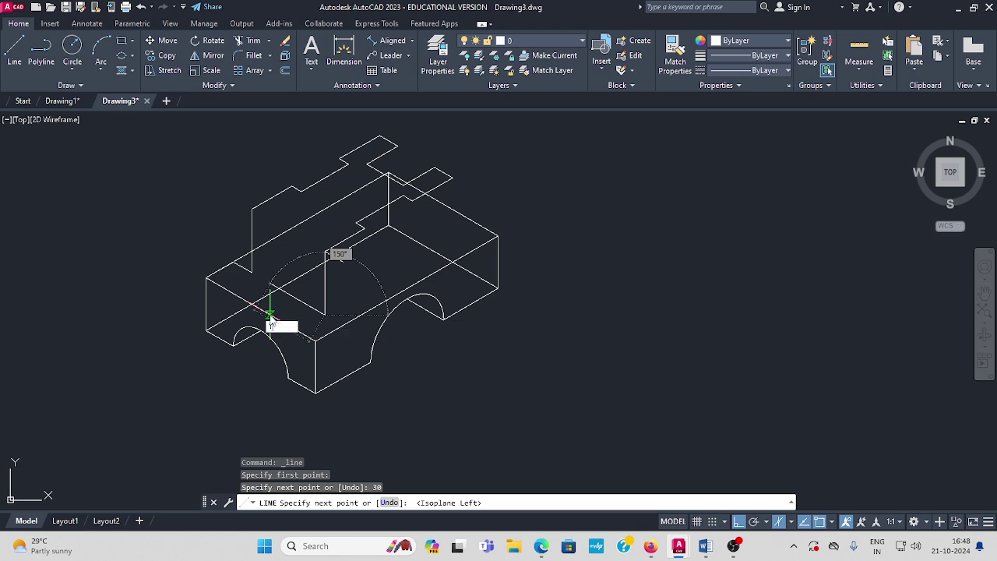
text(10)
key(Return)
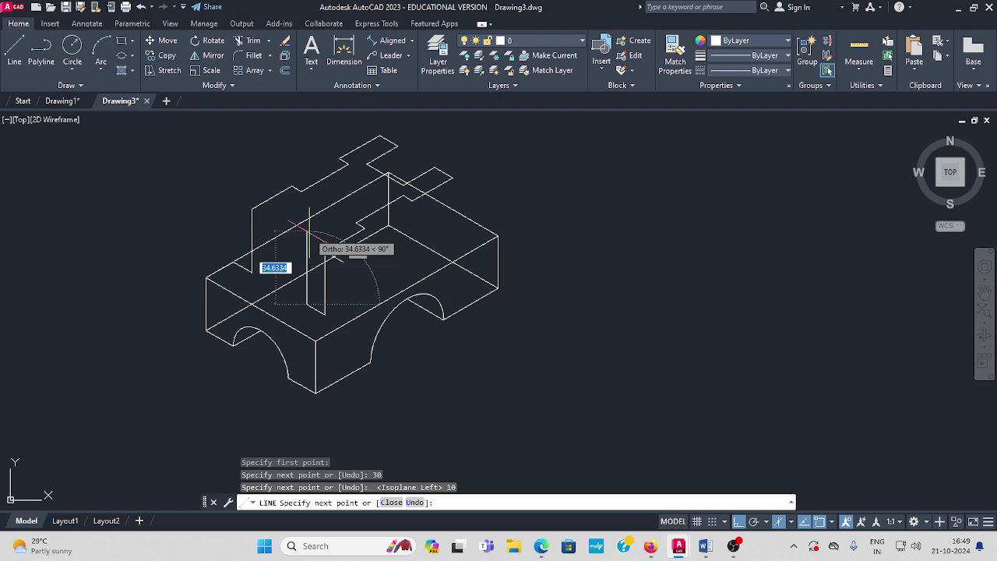
text(30)
key(Return)
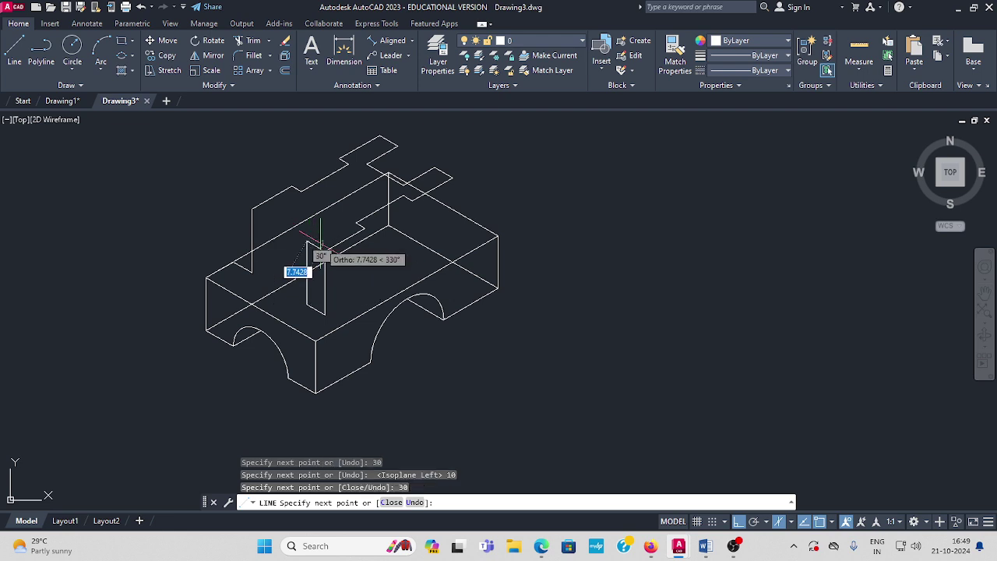
click(326, 251)
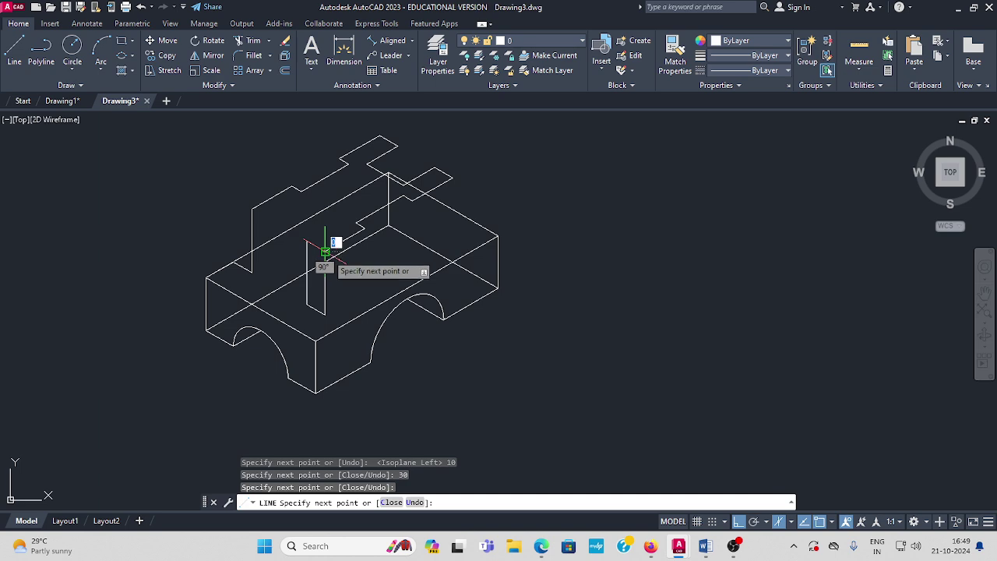
key(Escape)
- Outline the rear leg's end face from its upper corner: 10 units toward the front, 30 units down, and across to the front leg's foot
click(14, 51)
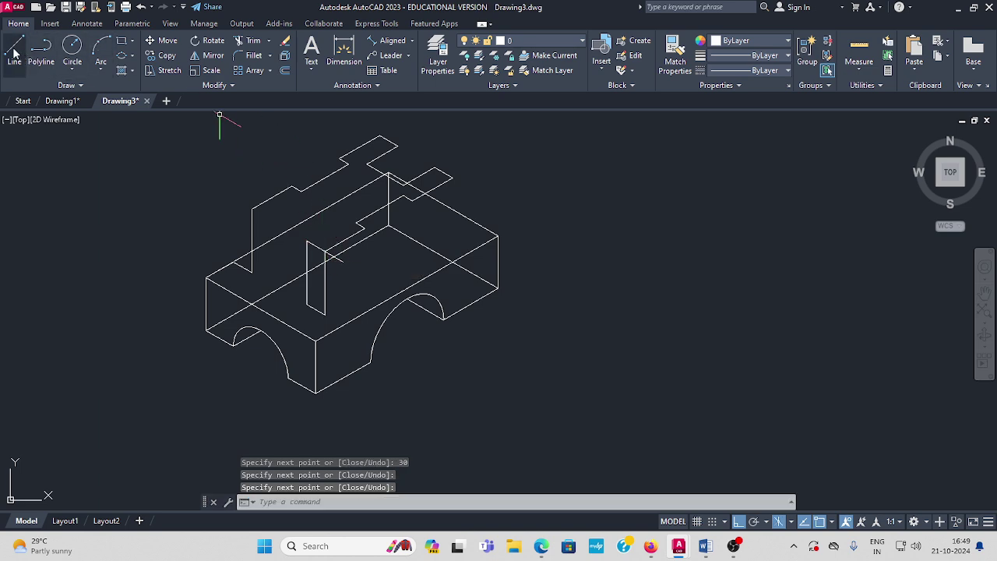
click(252, 209)
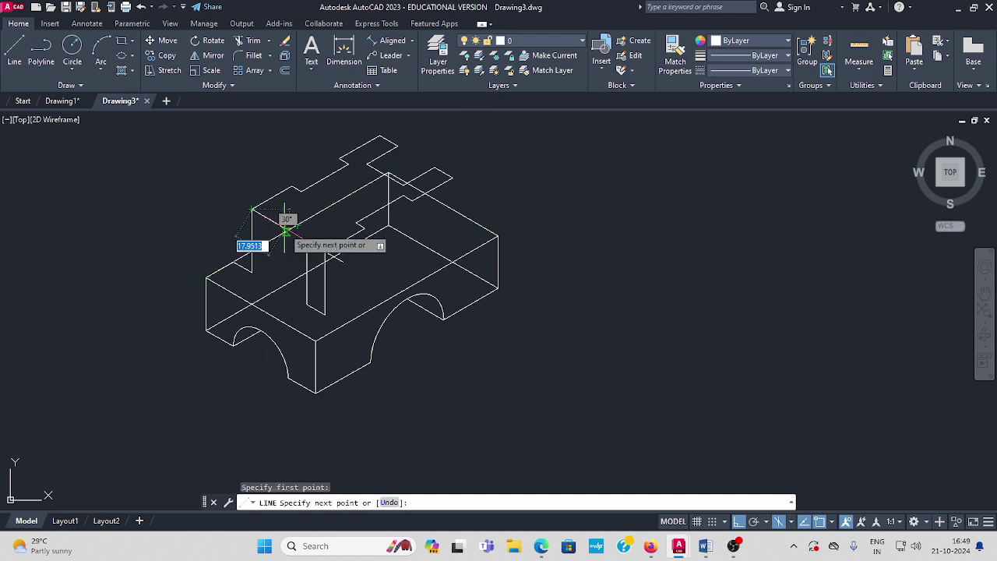
key(Return)
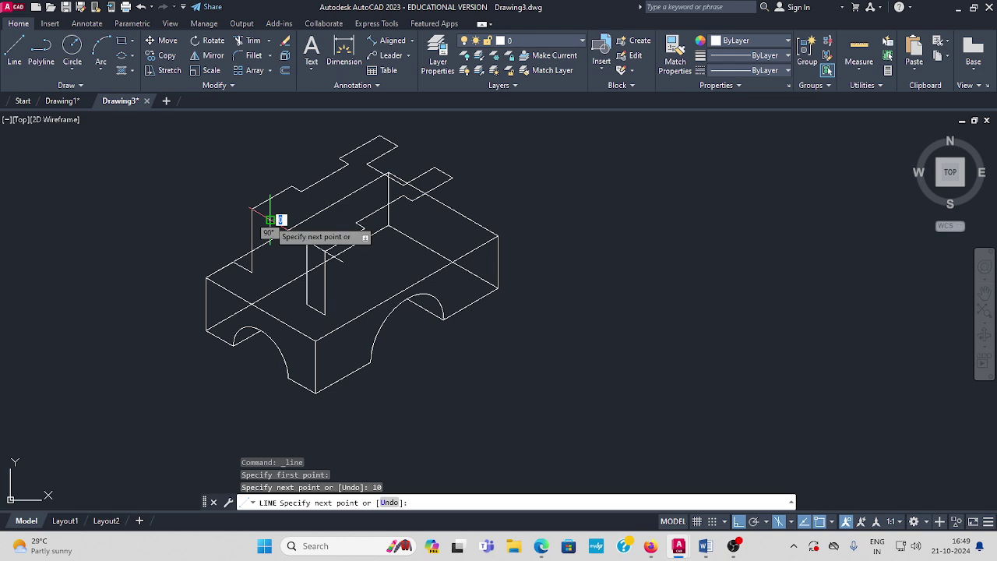
text(3)
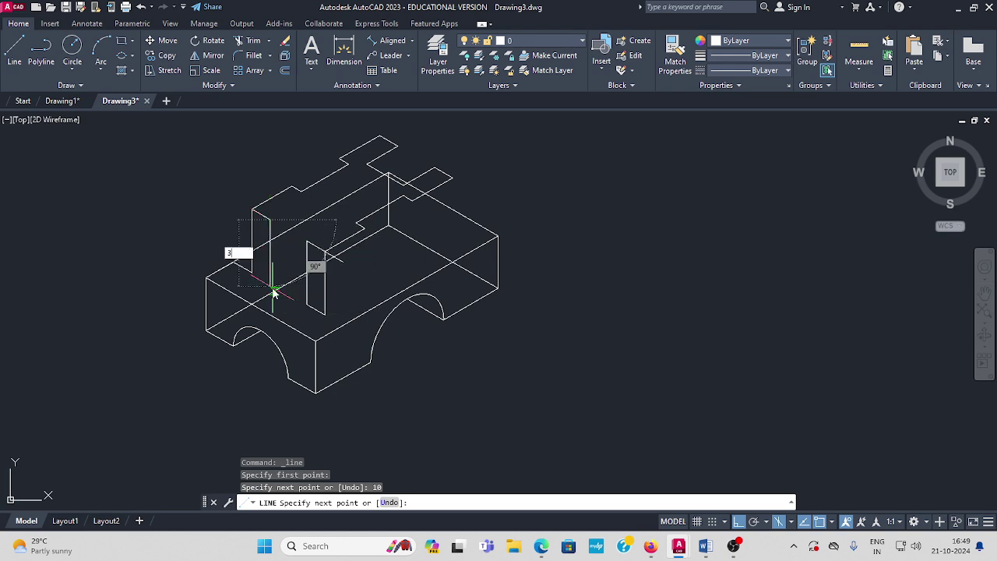
text(0)
key(Return)
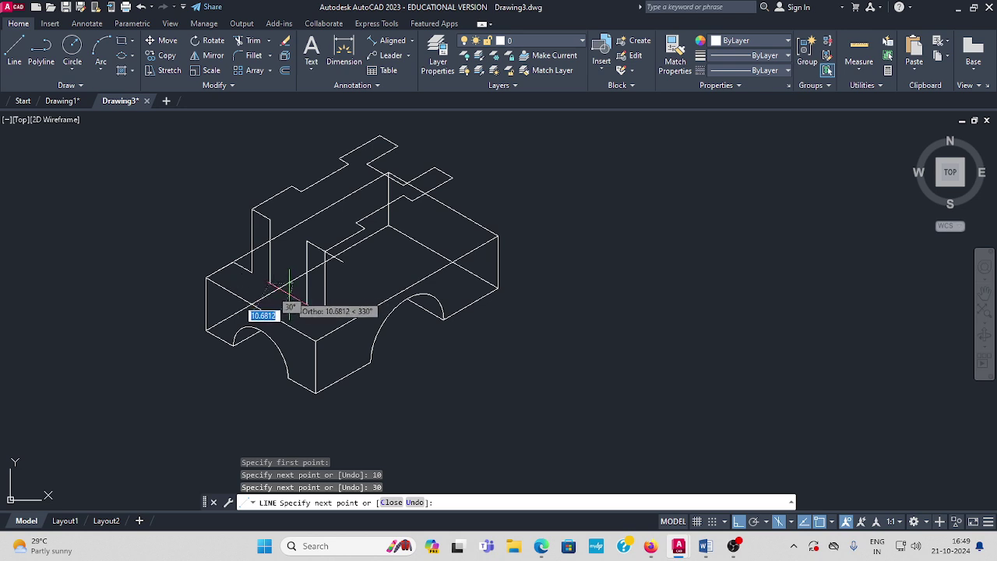
click(320, 310)
key(Escape)
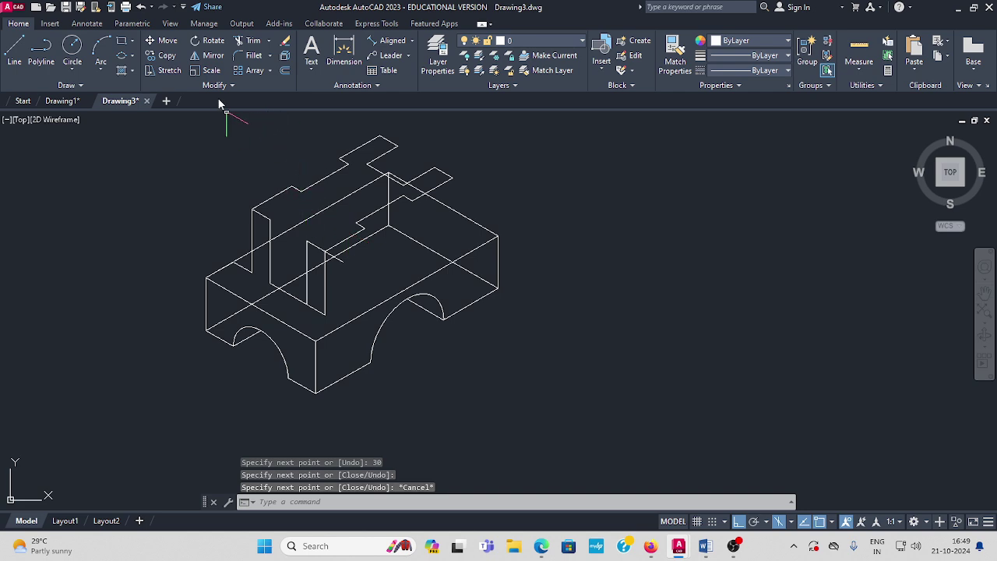
- Draw the near end slot's top edges in isoplane Top: 17 units back, 20 units across, and out to the front leg's inner top corner
click(14, 49)
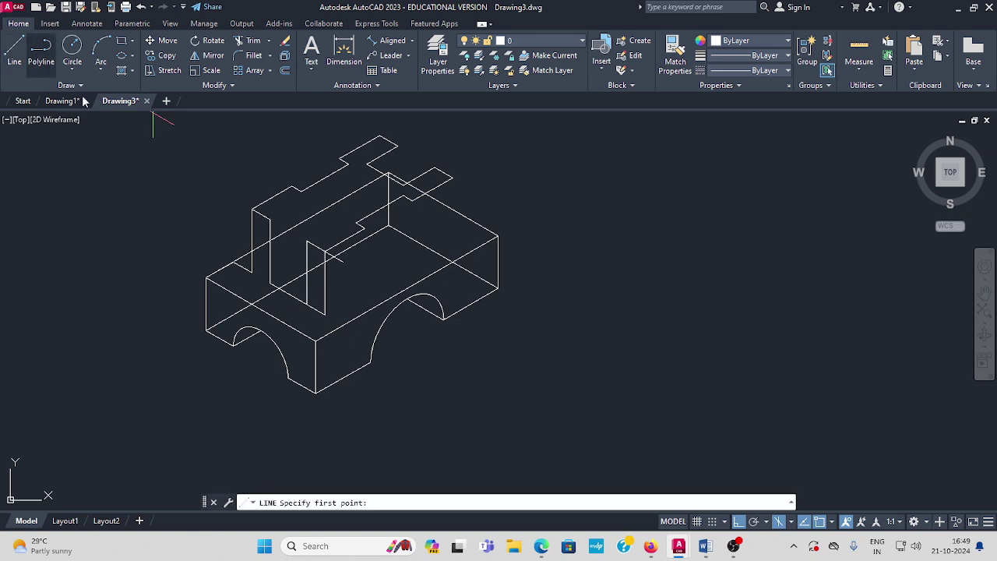
click(269, 220)
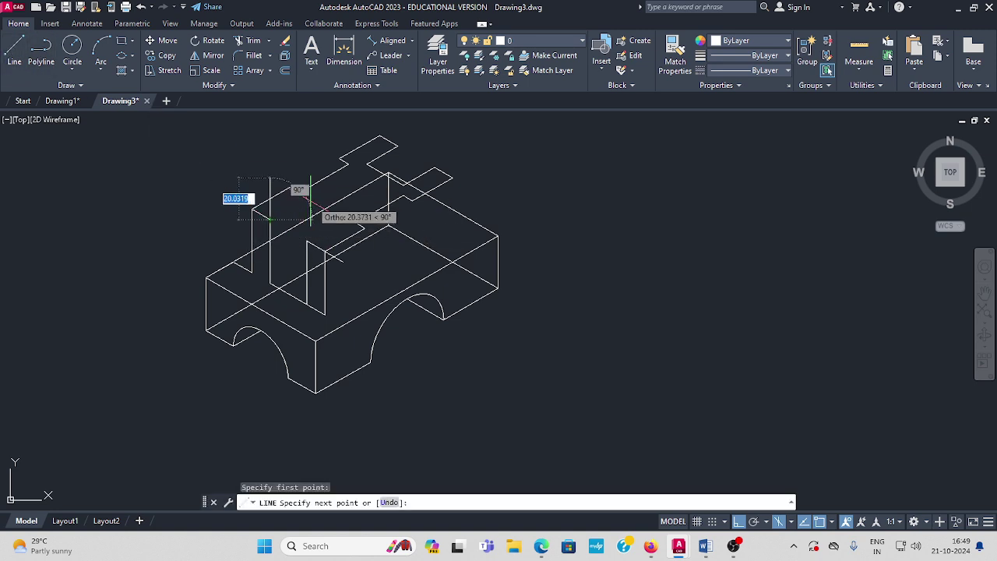
key(F5)
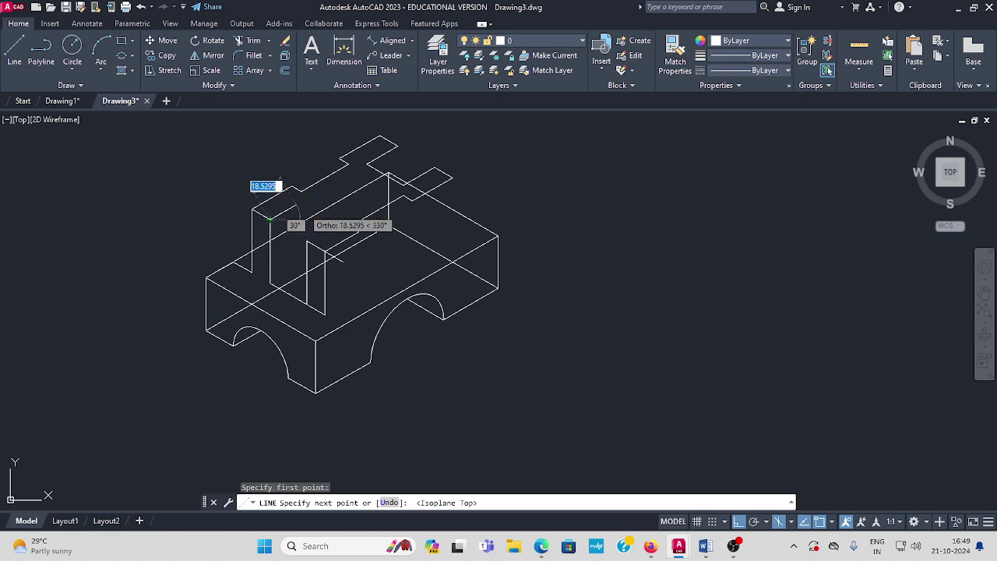
text(1)
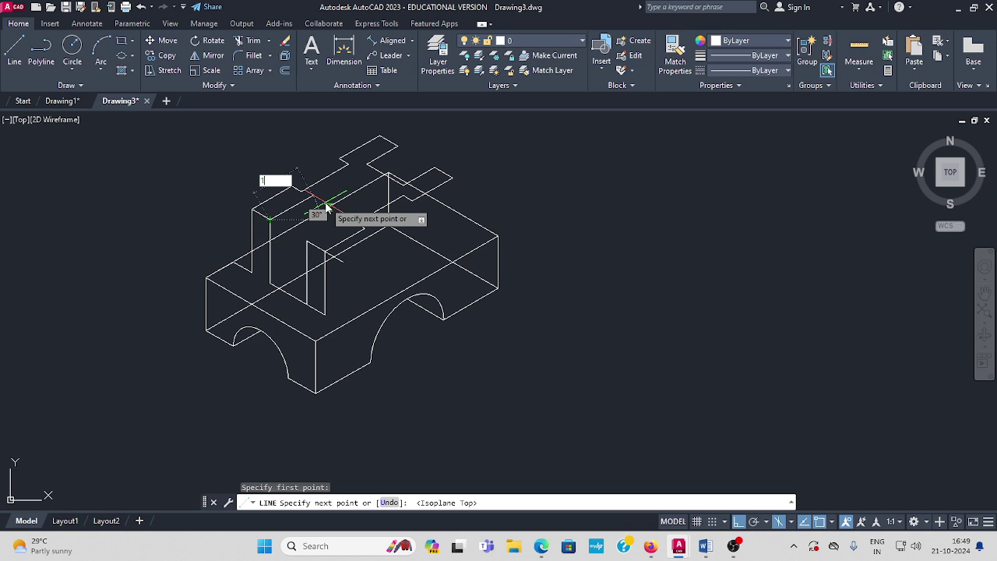
text(7)
key(Return)
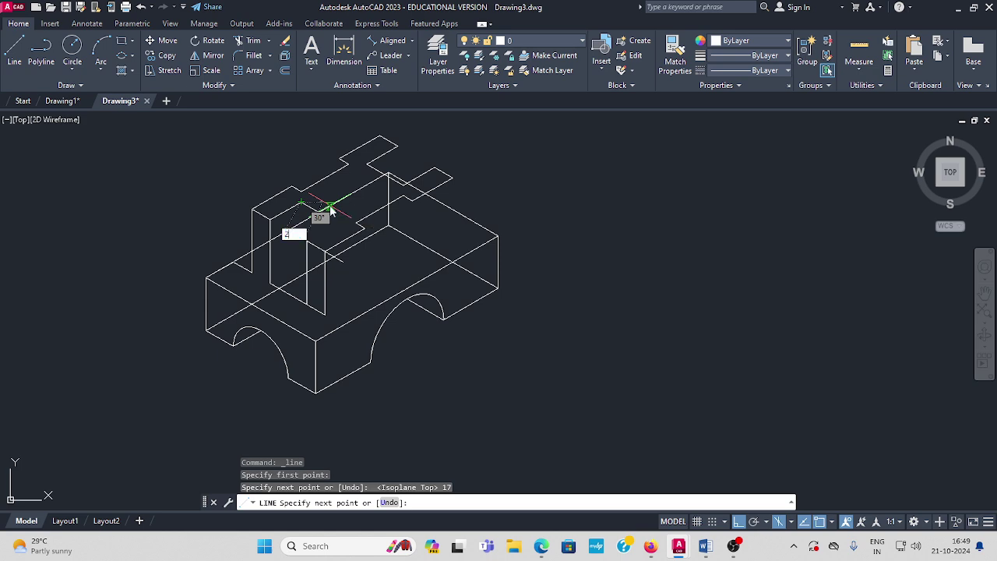
text(20)
key(Return)
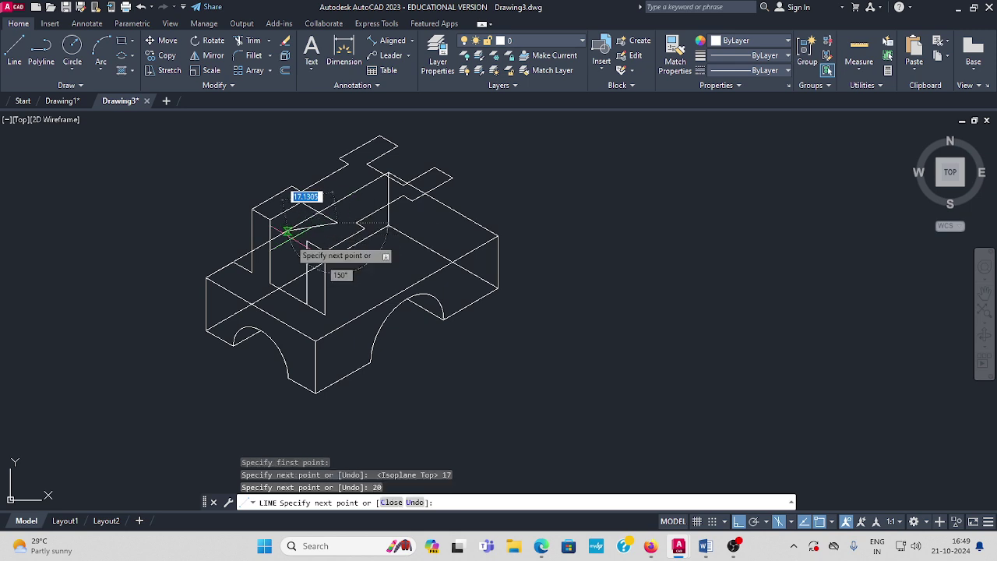
click(307, 242)
key(Escape)
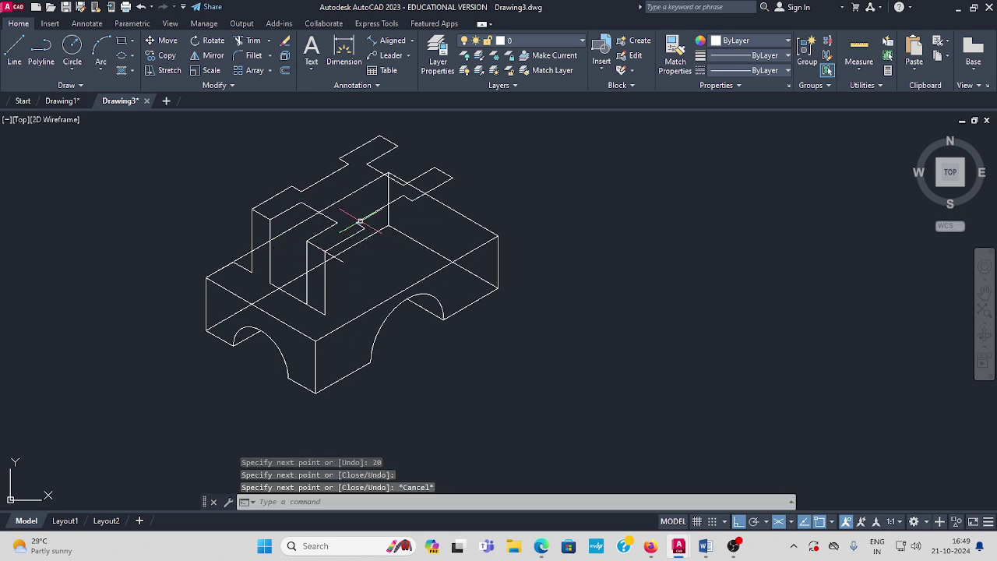
- Trim the overshoot at the front leg's top corner and the base block's back edges hidden behind the upper block
click(249, 41)
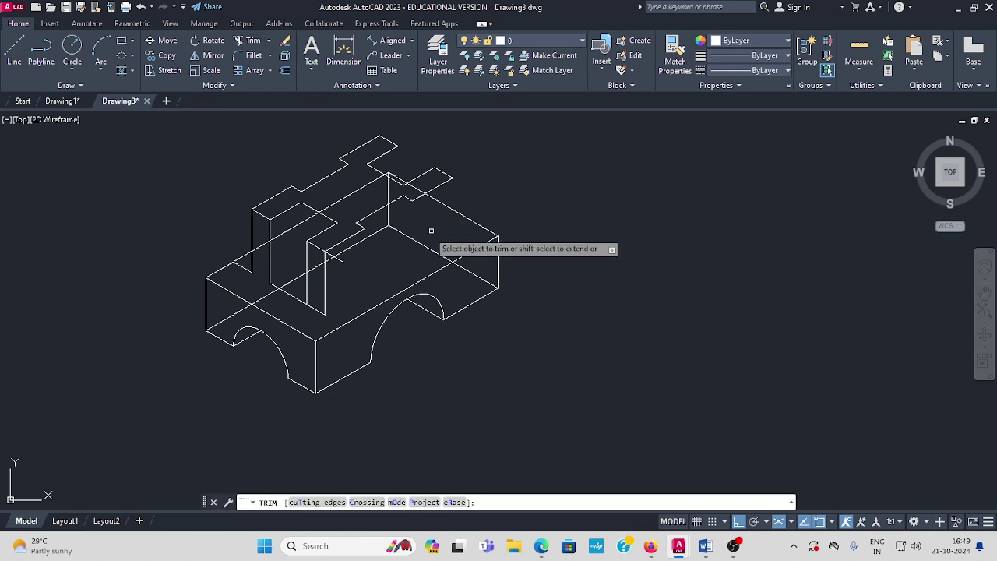
click(330, 257)
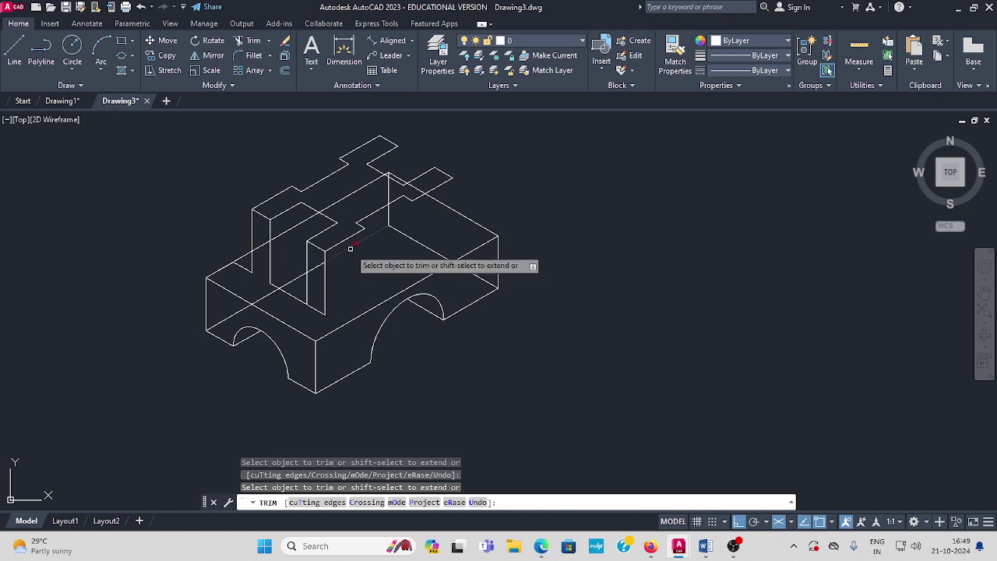
click(387, 218)
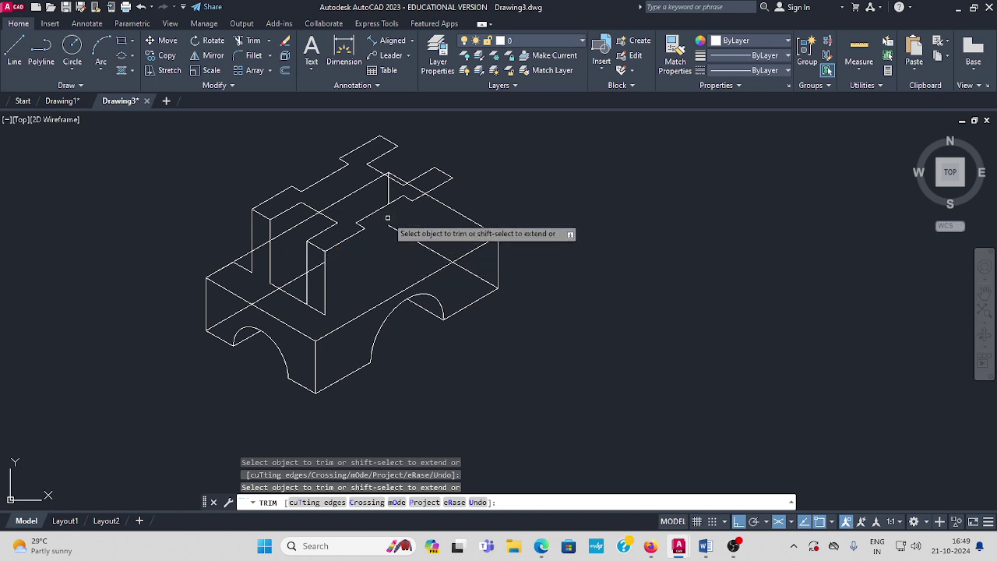
click(389, 172)
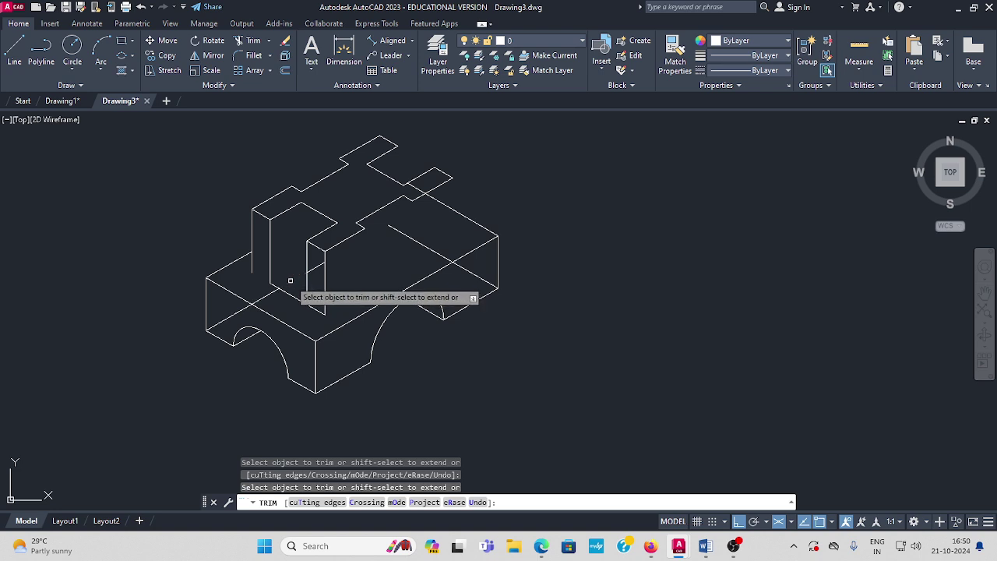
key(Escape)
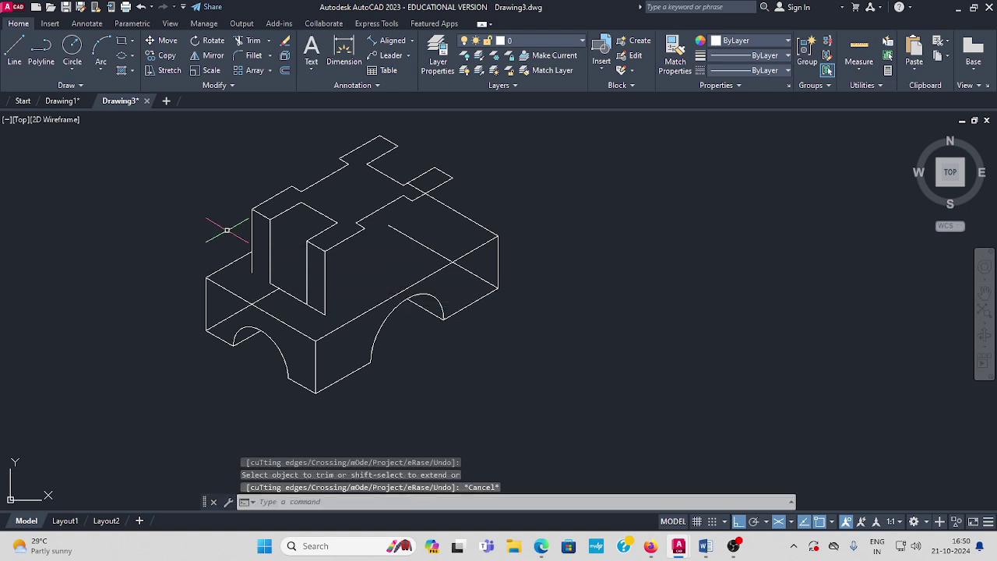
- Draw the rear leg's bottom edge between the feet of its two vertical edges
click(14, 53)
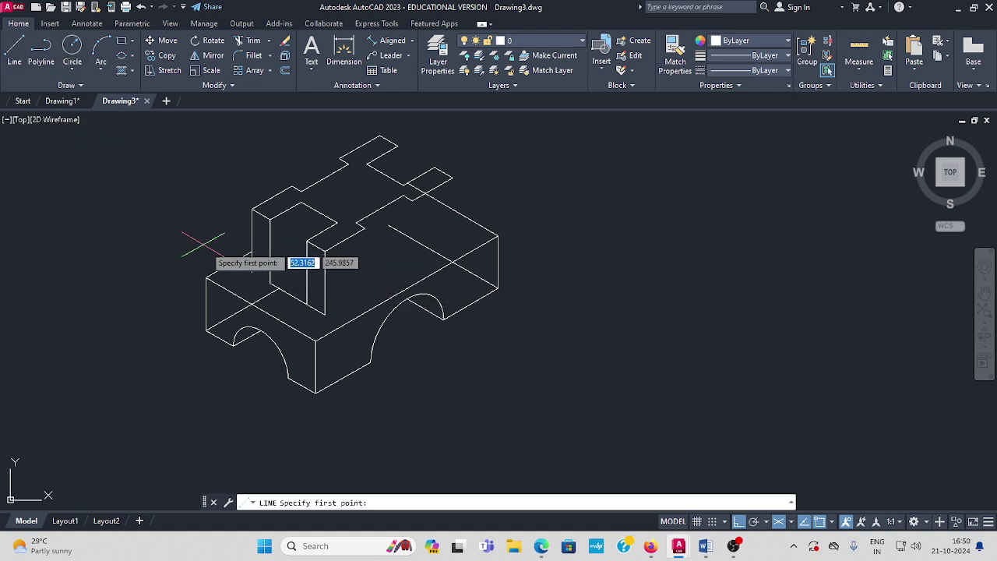
click(269, 281)
click(248, 273)
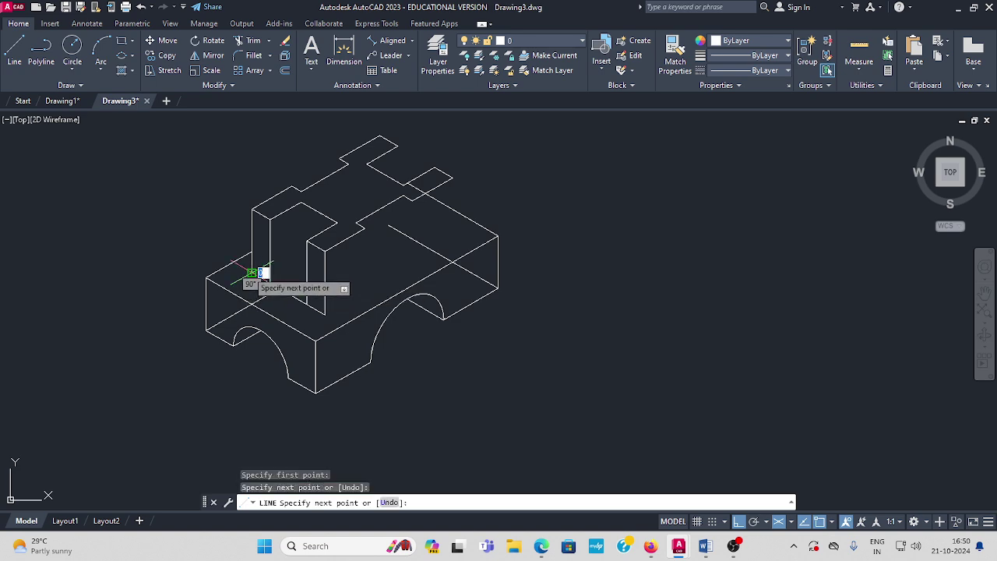
key(Escape)
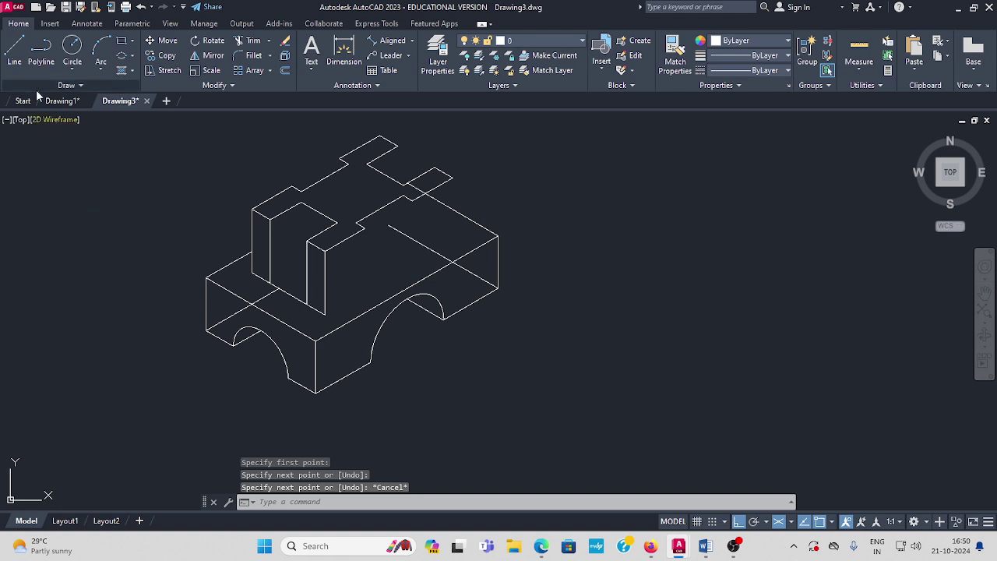
- Try a line from the front leg's inner foot to the base block's upper end edge, and erase it
click(14, 53)
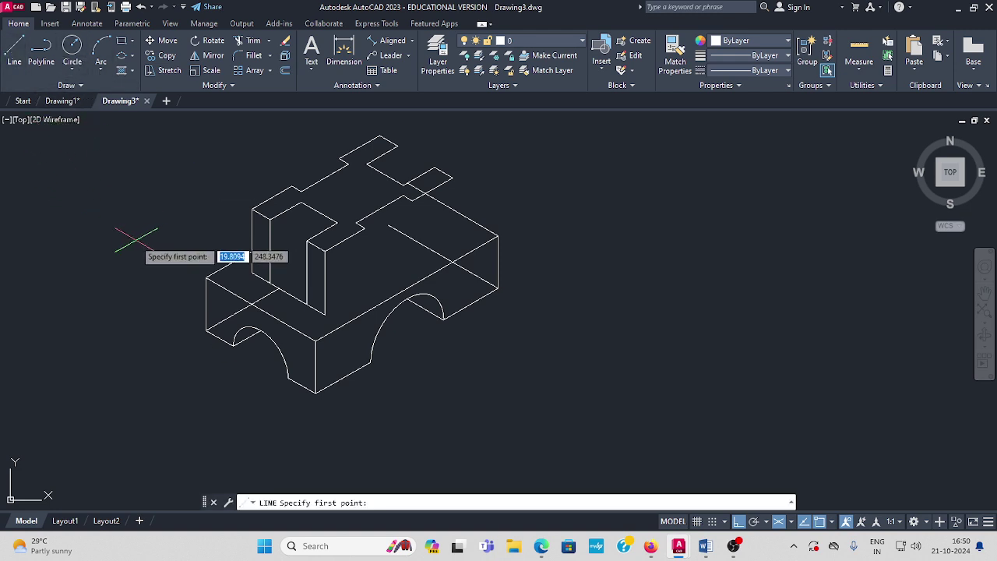
click(304, 304)
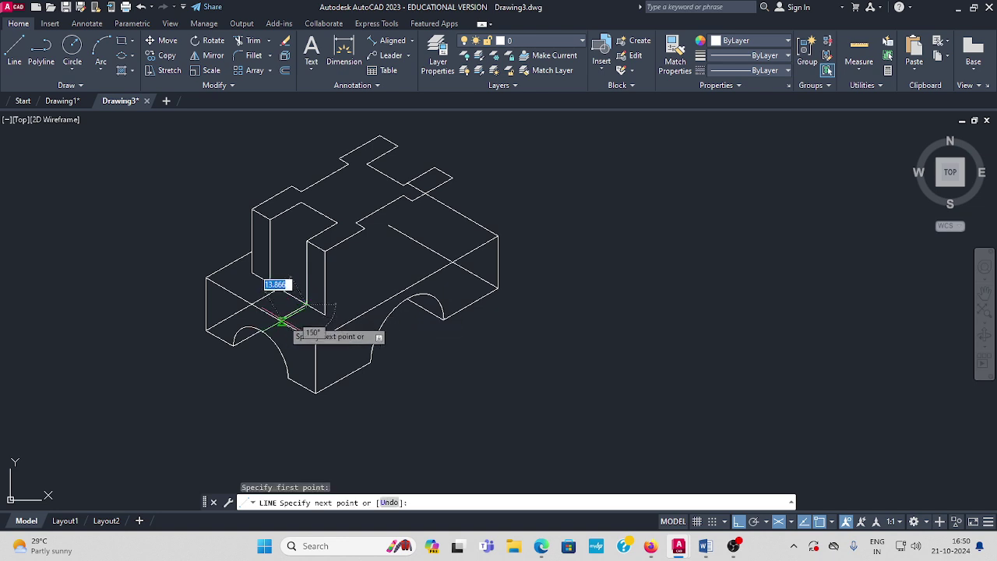
click(275, 318)
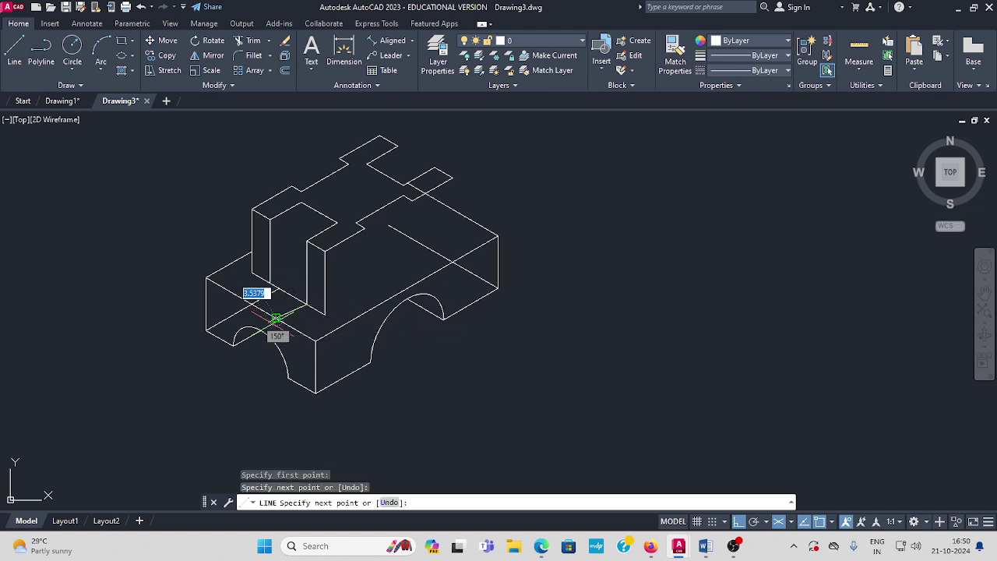
key(Return)
click(290, 310)
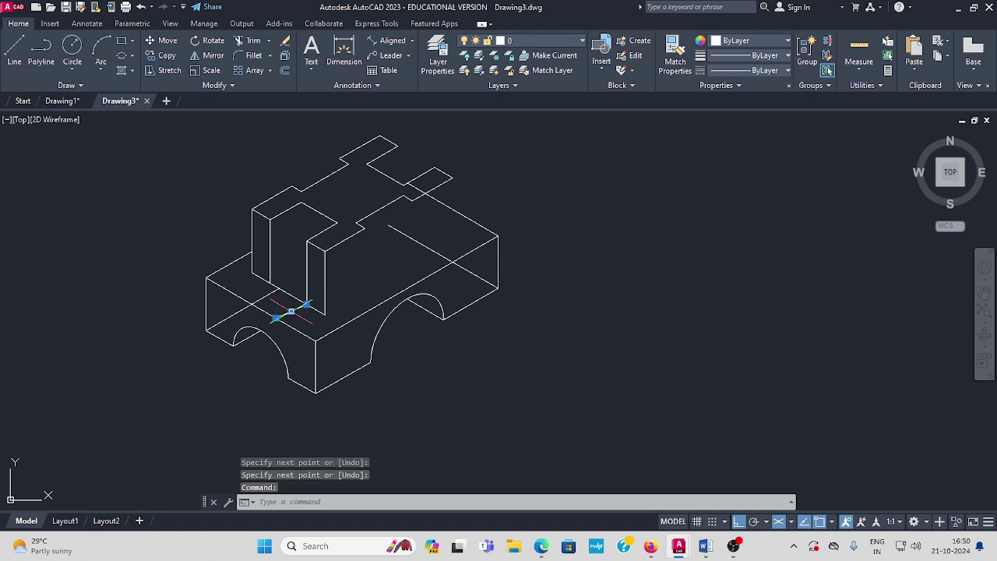
key(Delete)
- Draw a line from the front leg's inner foot to the base block's upper end edge and trim its overshoot past that edge
click(14, 55)
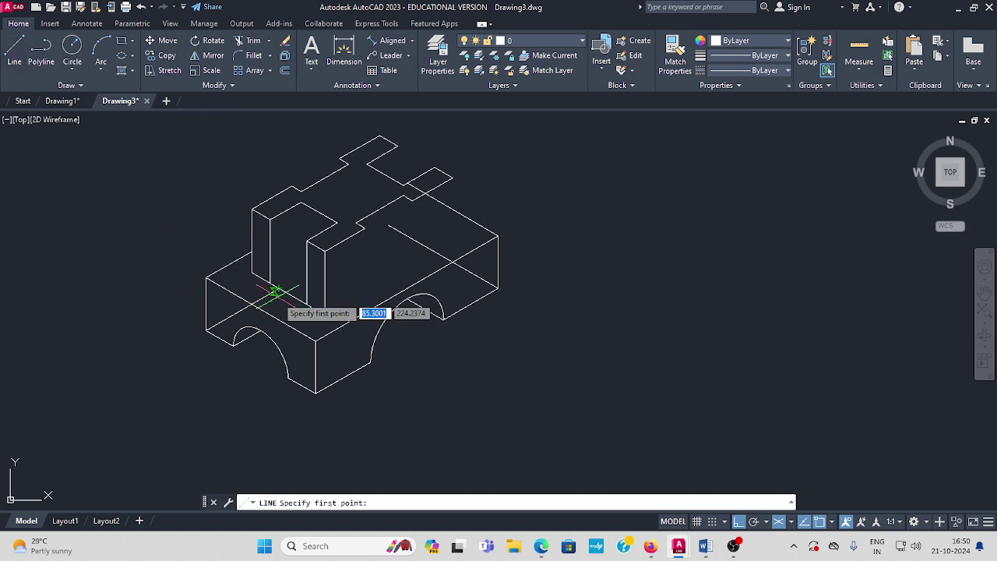
click(306, 304)
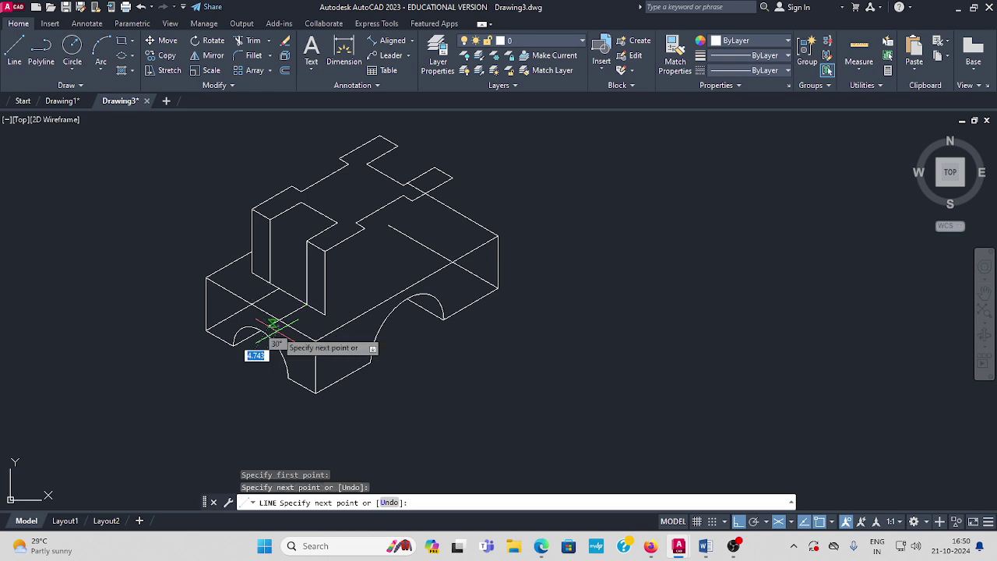
key(Escape)
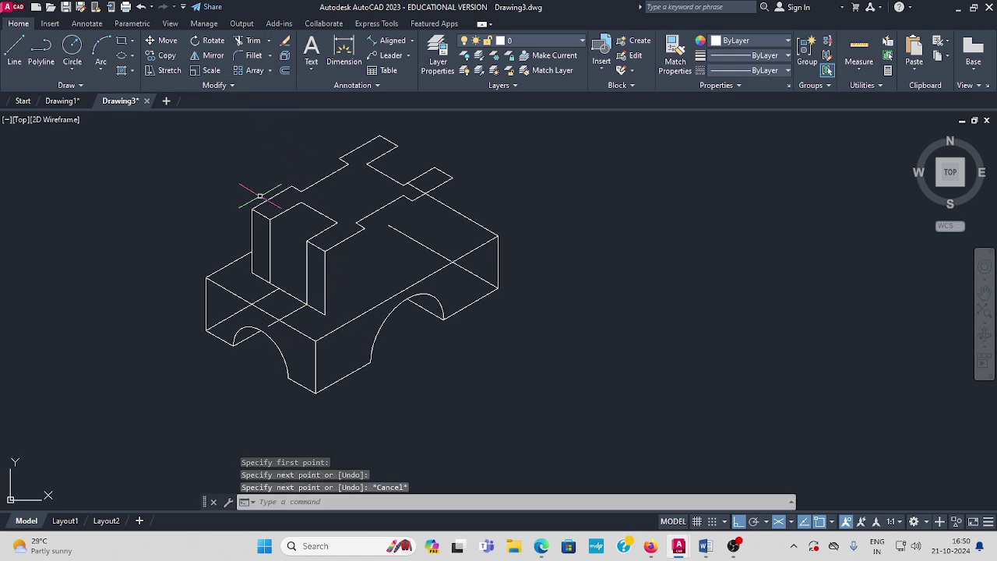
click(252, 42)
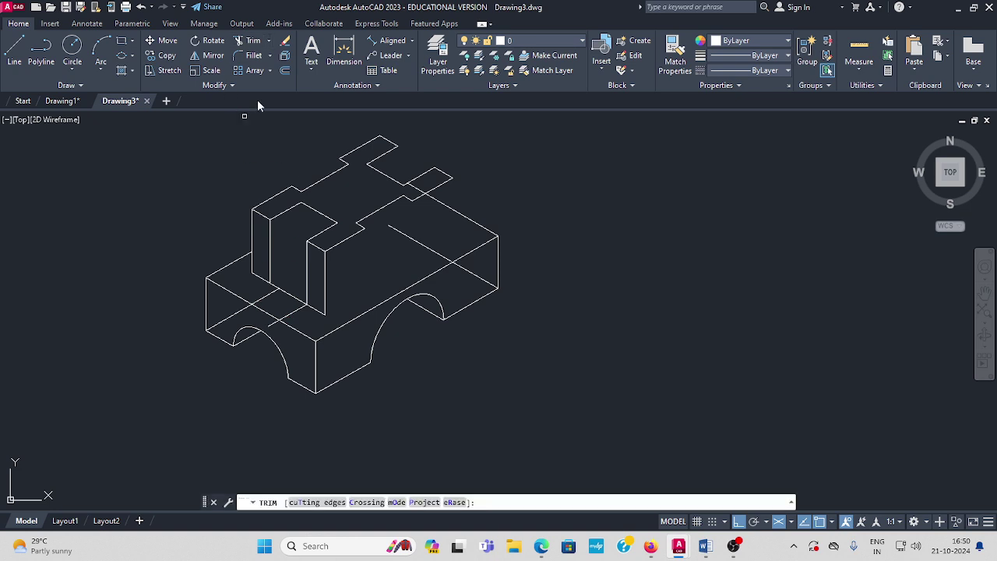
click(272, 320)
key(Escape)
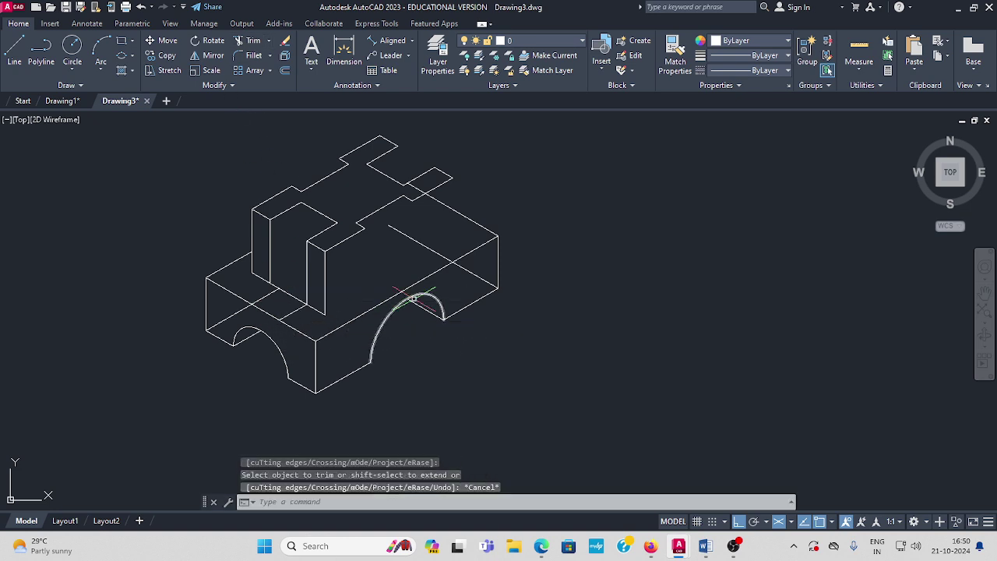
- Erase the hidden bottom edge at the base block's far end
click(15, 52)
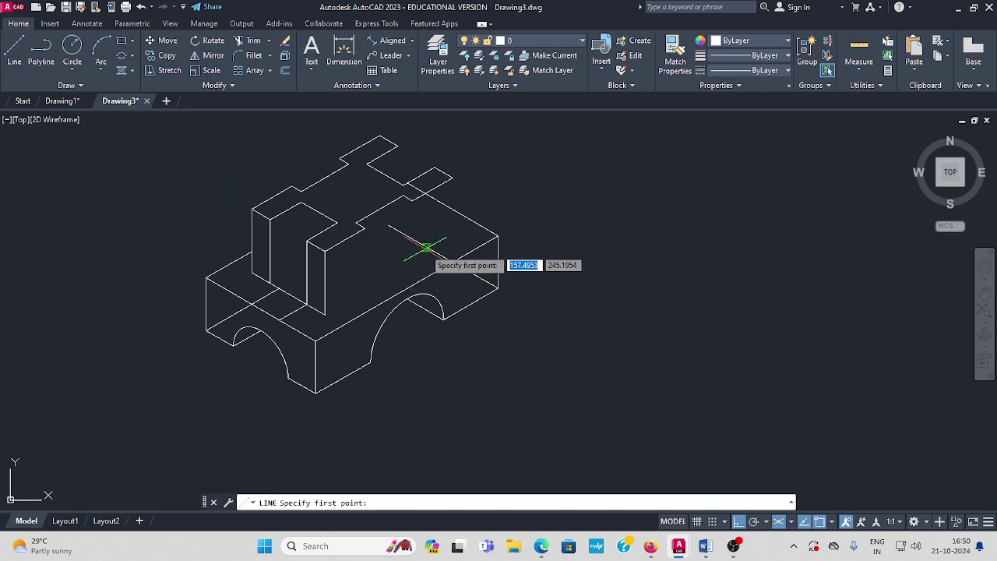
key(Escape)
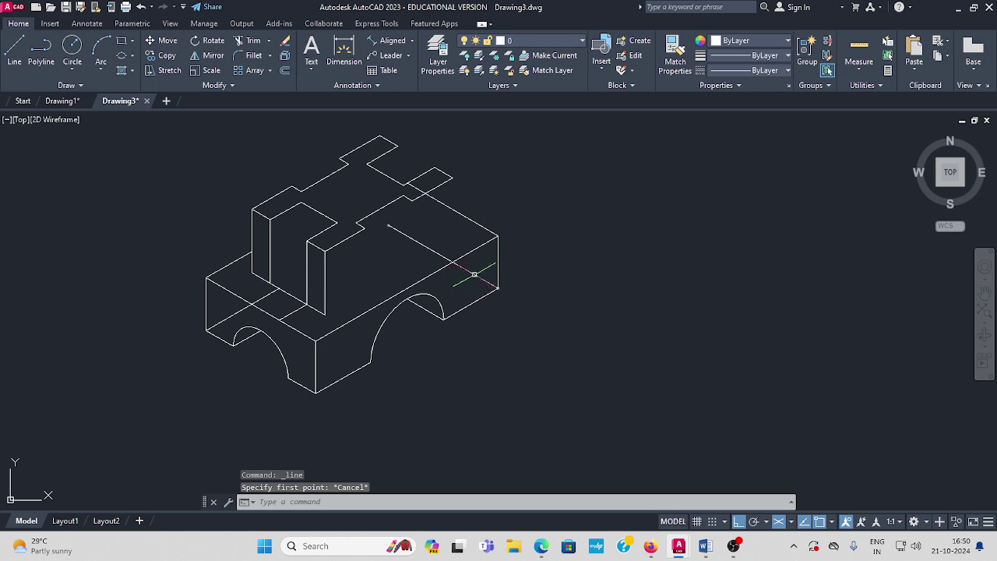
click(475, 274)
key(Delete)
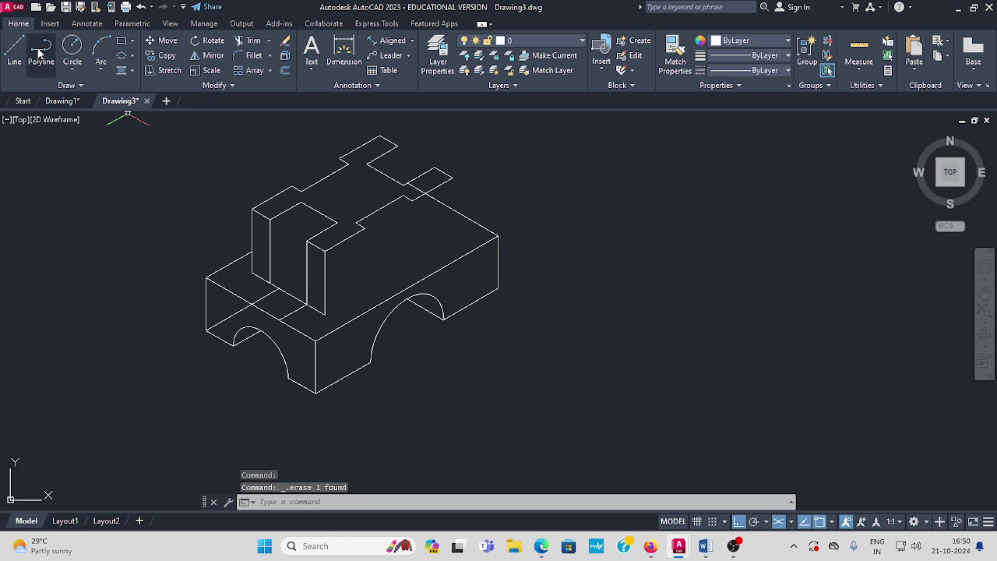
- In isoplane Right, draw the far leg's outer face: 30 units down from its top corner, 22 along the base, and up to the side notch
click(11, 53)
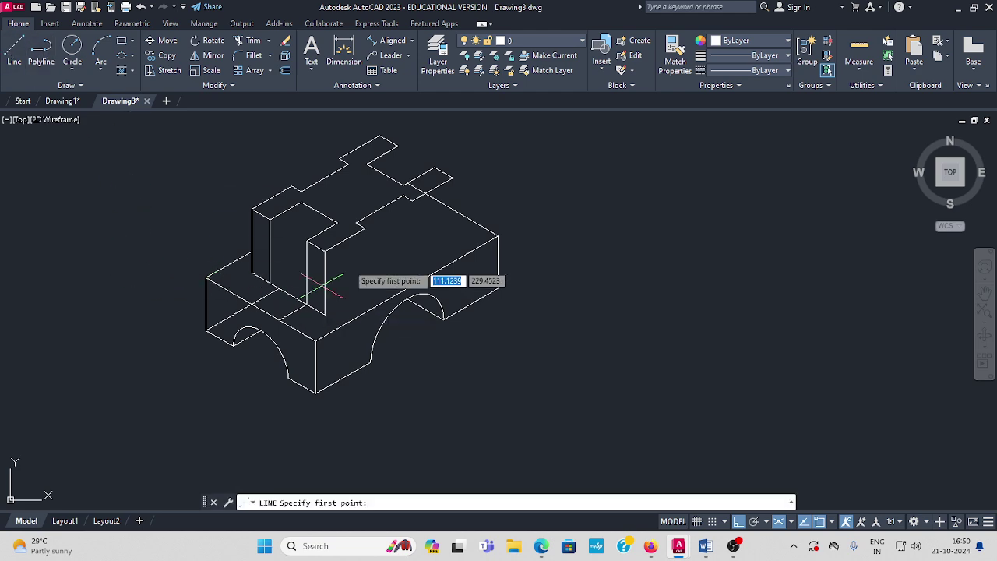
click(452, 178)
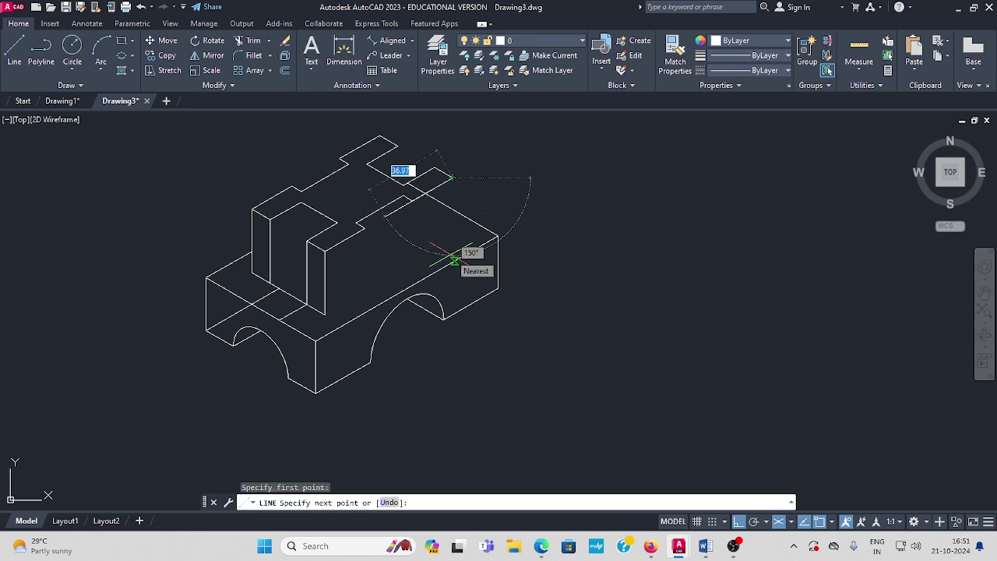
key(F5)
text(30)
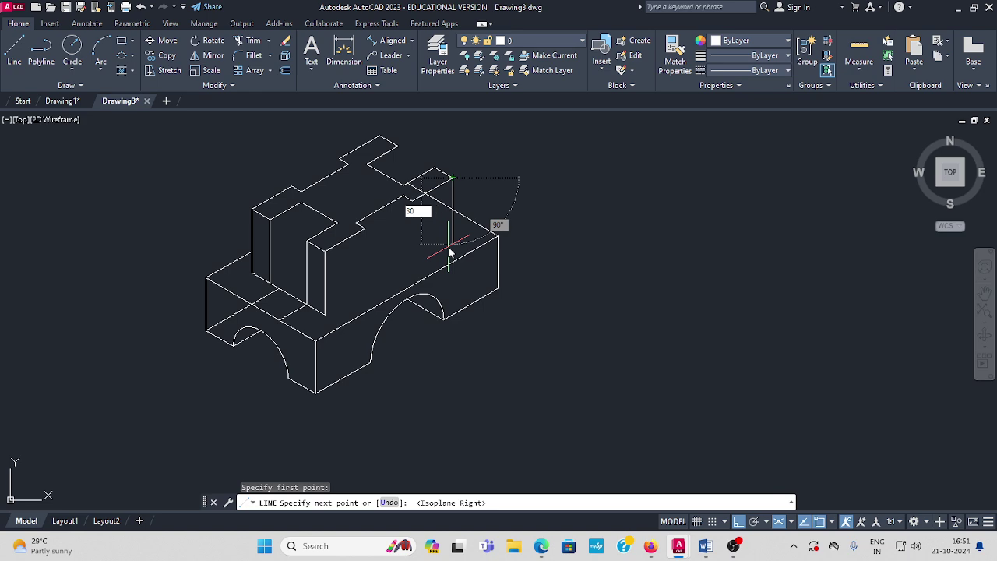
key(Return)
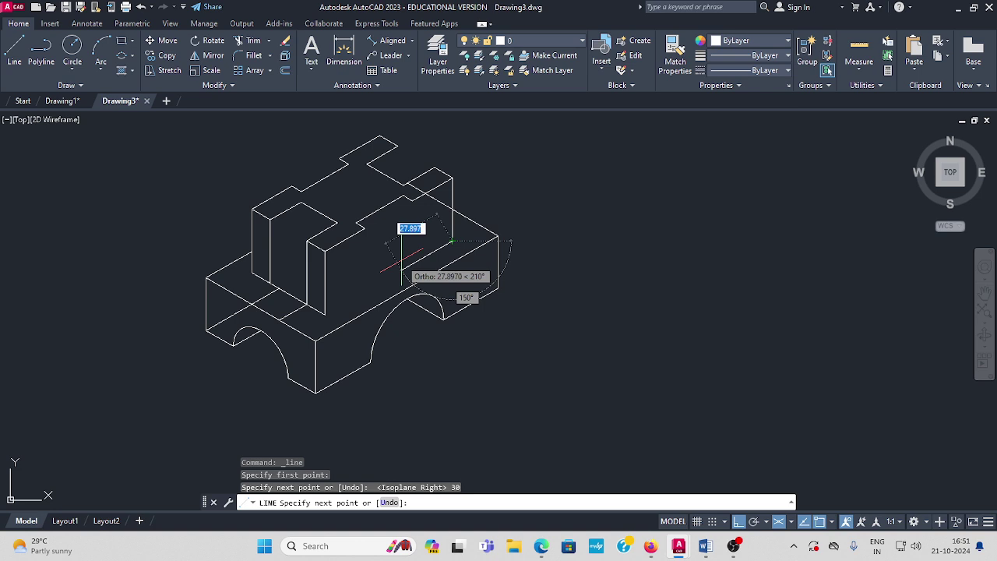
text(22)
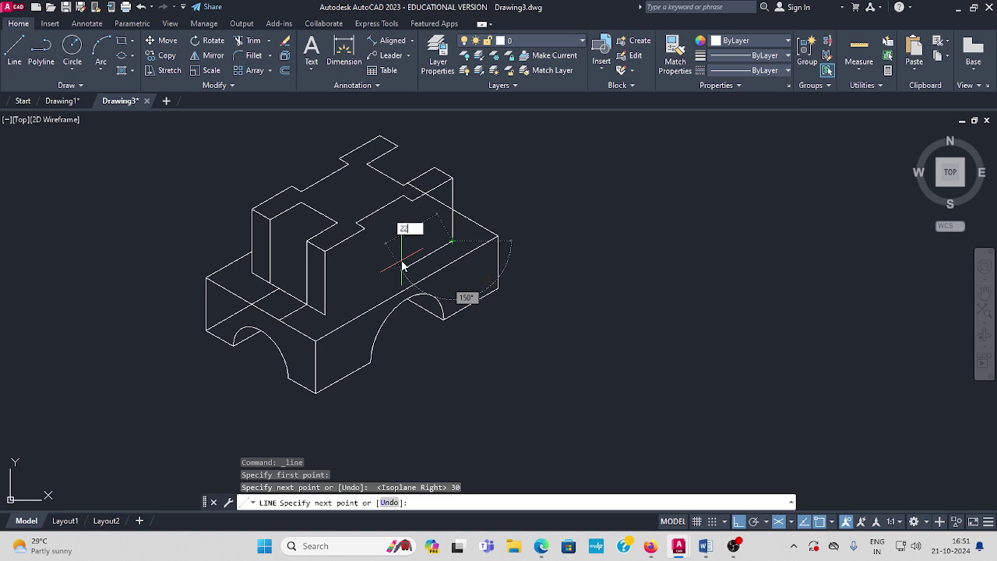
key(Return)
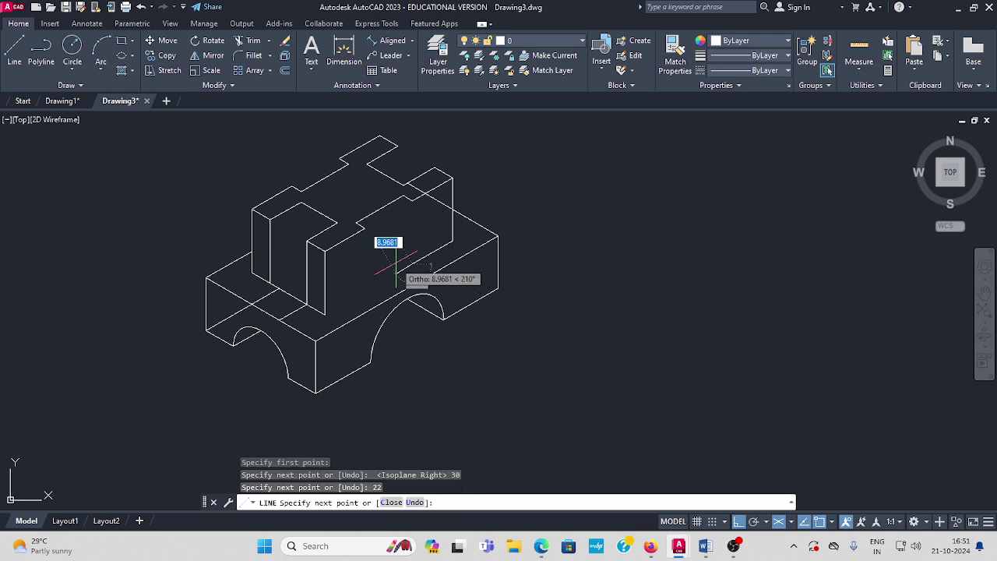
click(412, 201)
key(Escape)
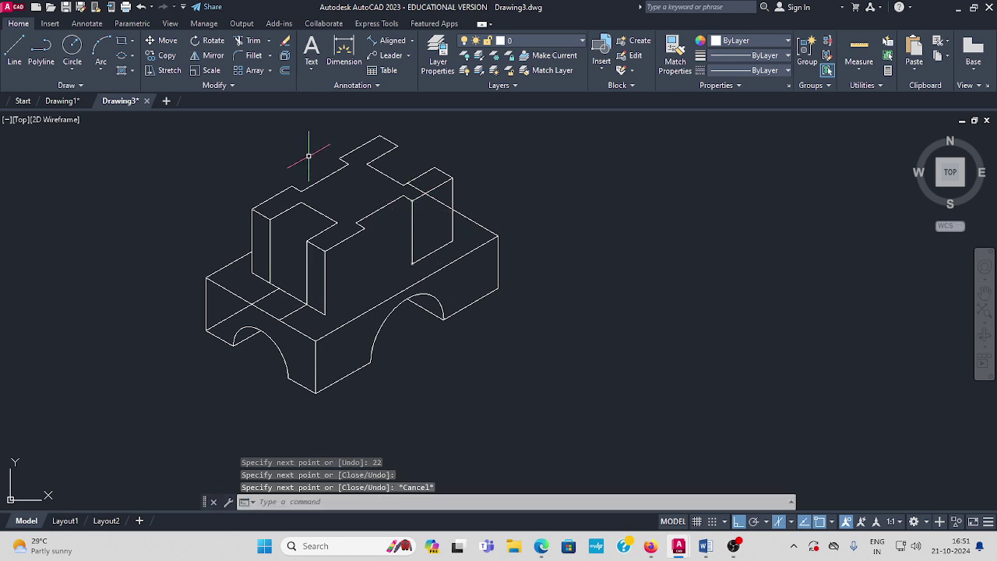
- Draw the front leg's bottom edge 22 units along the base from its outer foot and a vertical edge up to the side notch corner
click(14, 51)
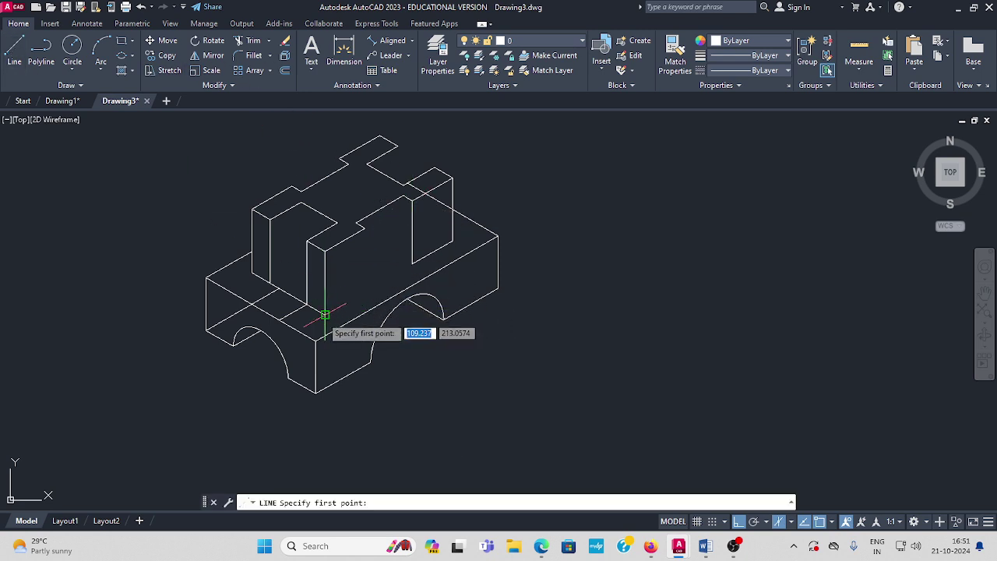
click(324, 315)
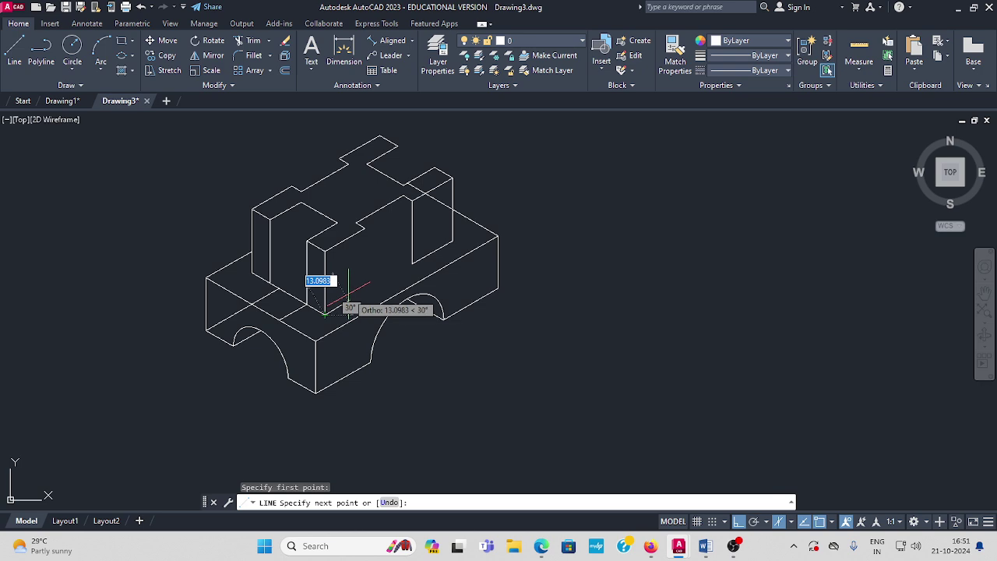
text(22)
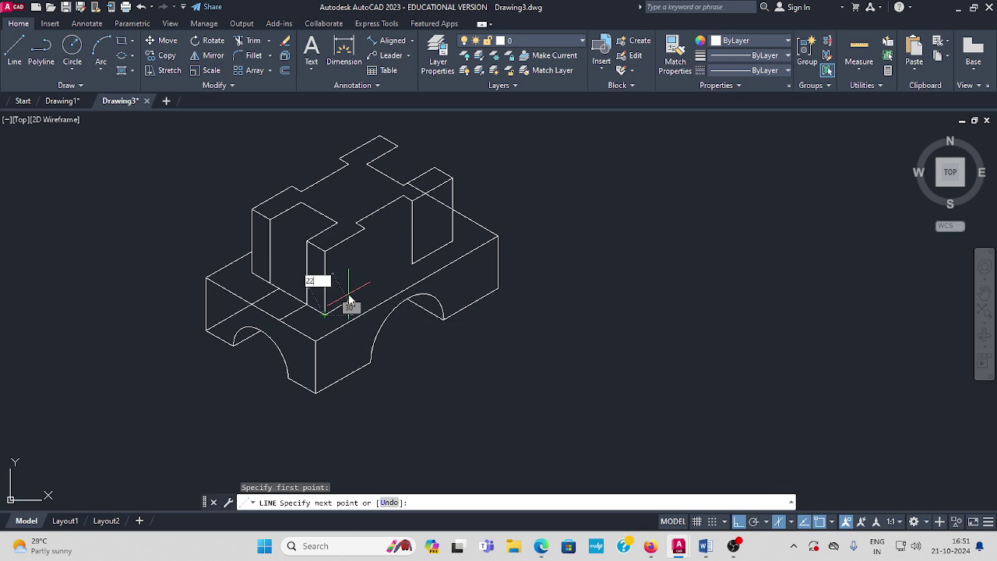
key(Return)
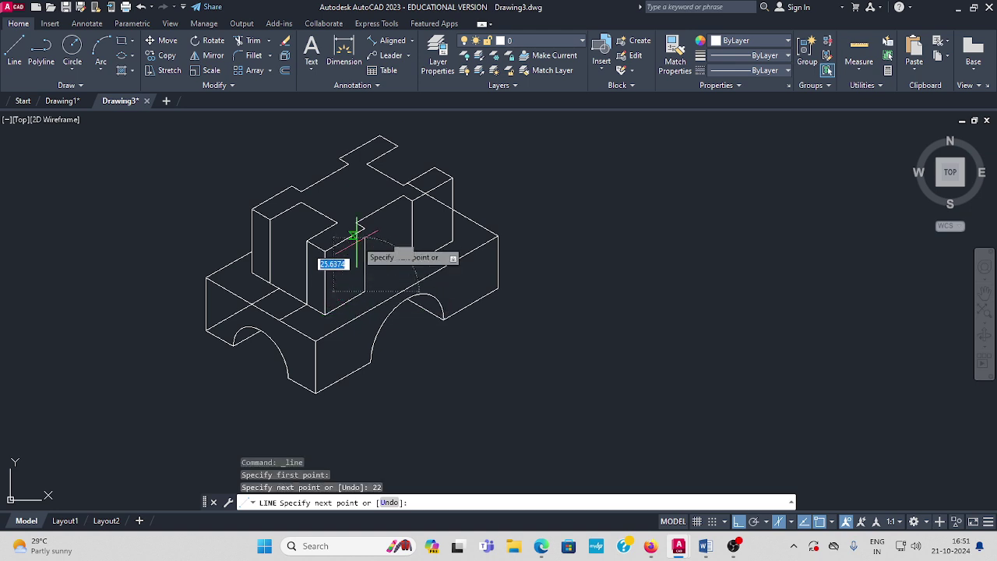
click(363, 225)
key(Escape)
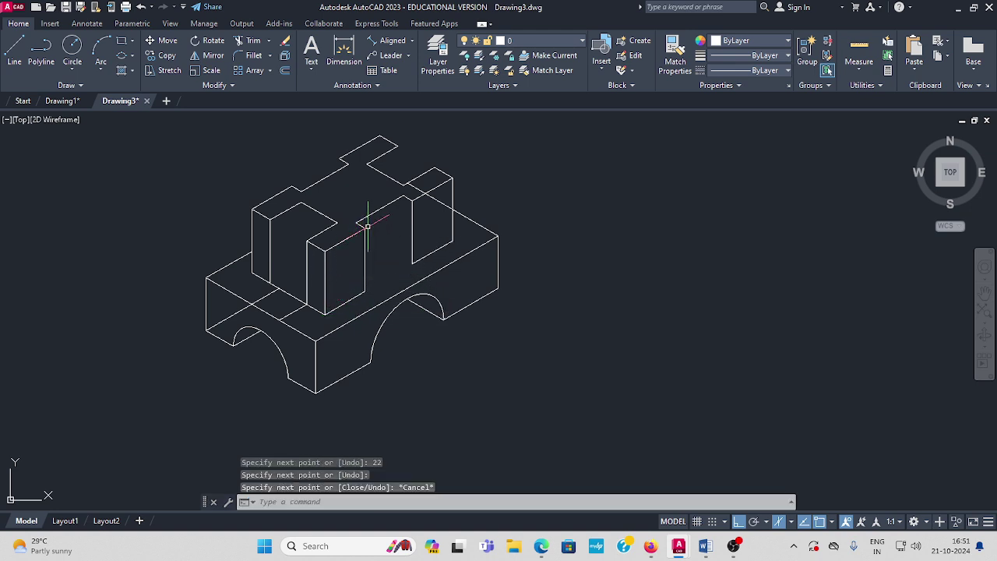
- In isoplane Left, draw the side notch's bottom edge 5 units inward from the far leg's foot and its inner vertical edge up to the top
click(16, 53)
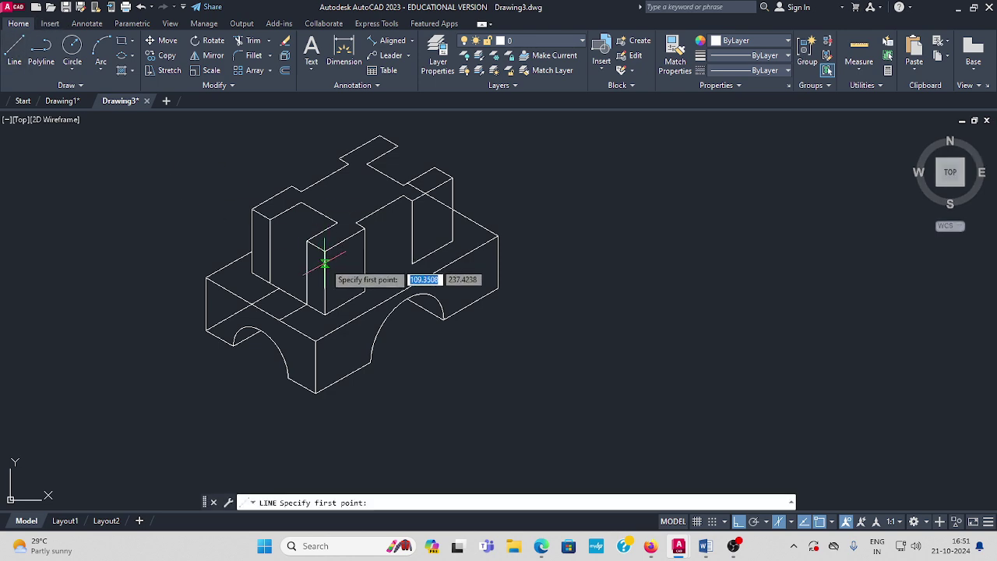
click(412, 264)
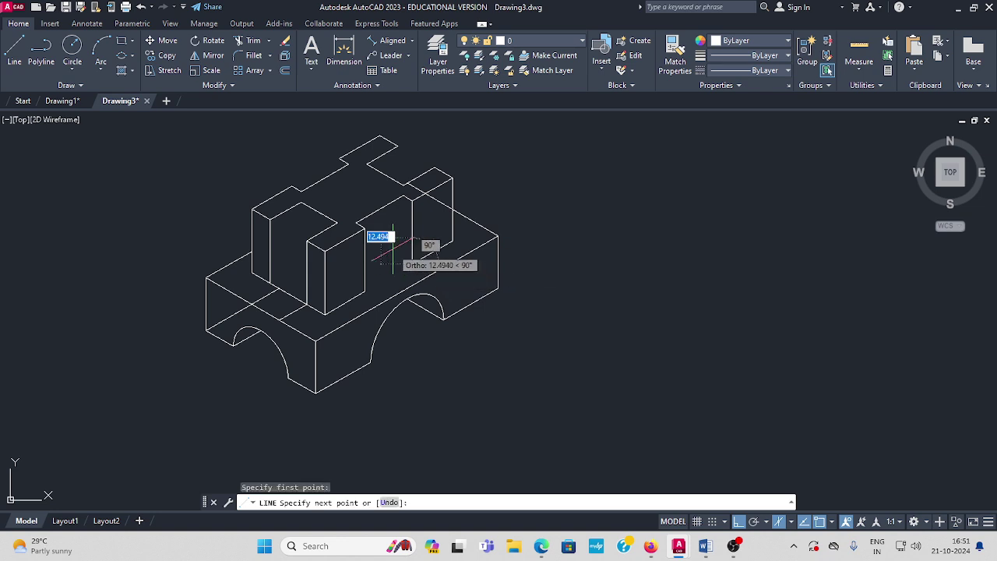
key(F5)
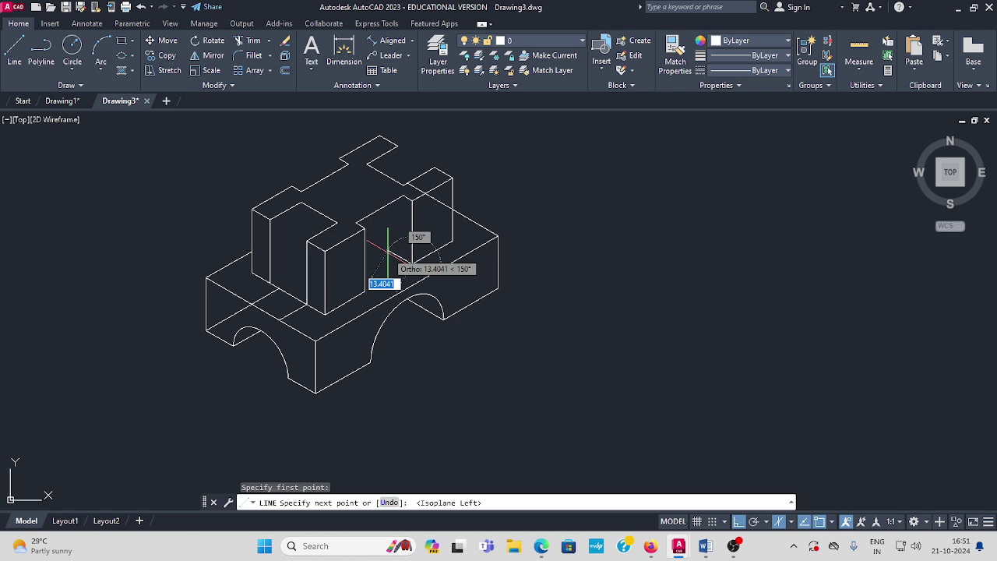
text(5)
key(Return)
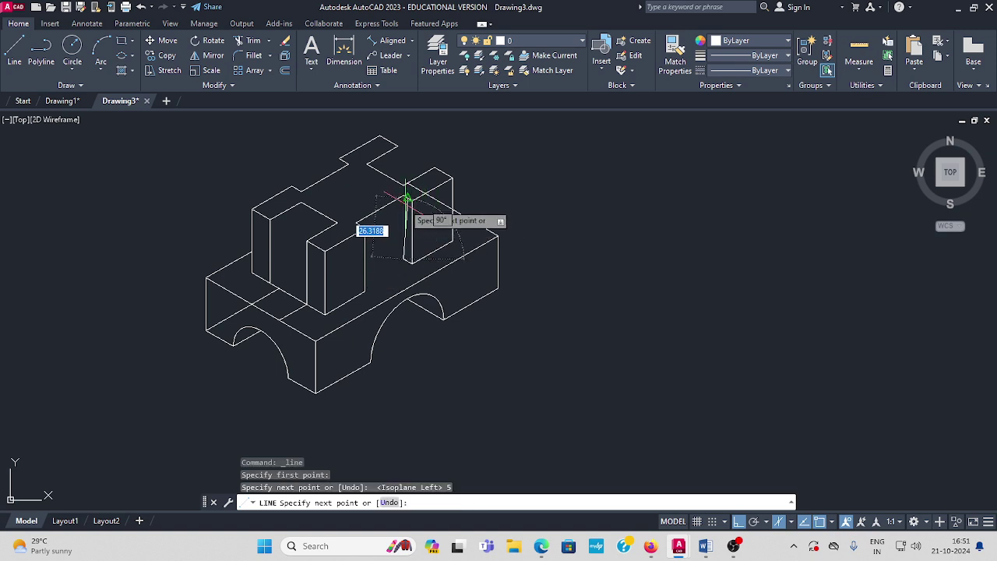
click(403, 194)
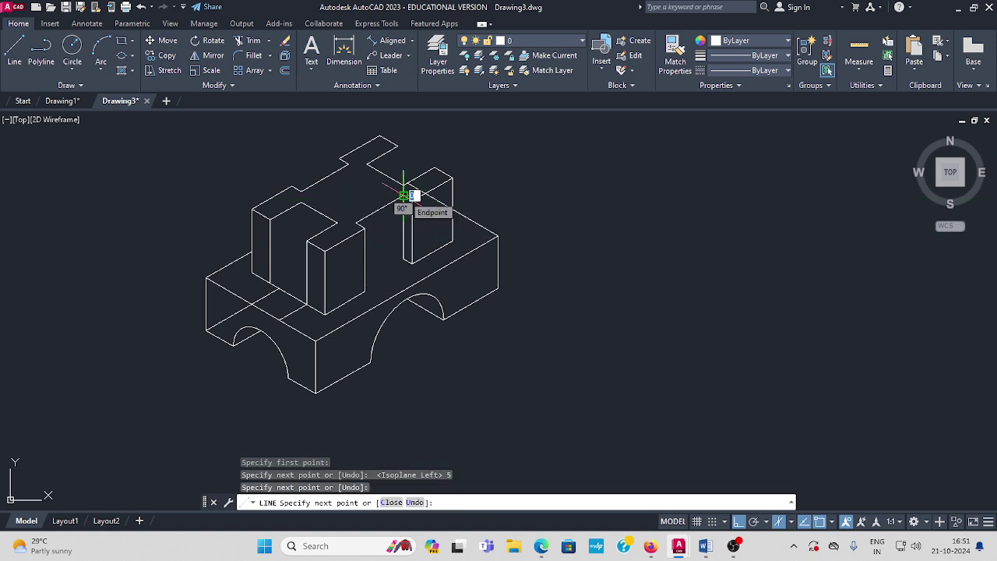
key(Return)
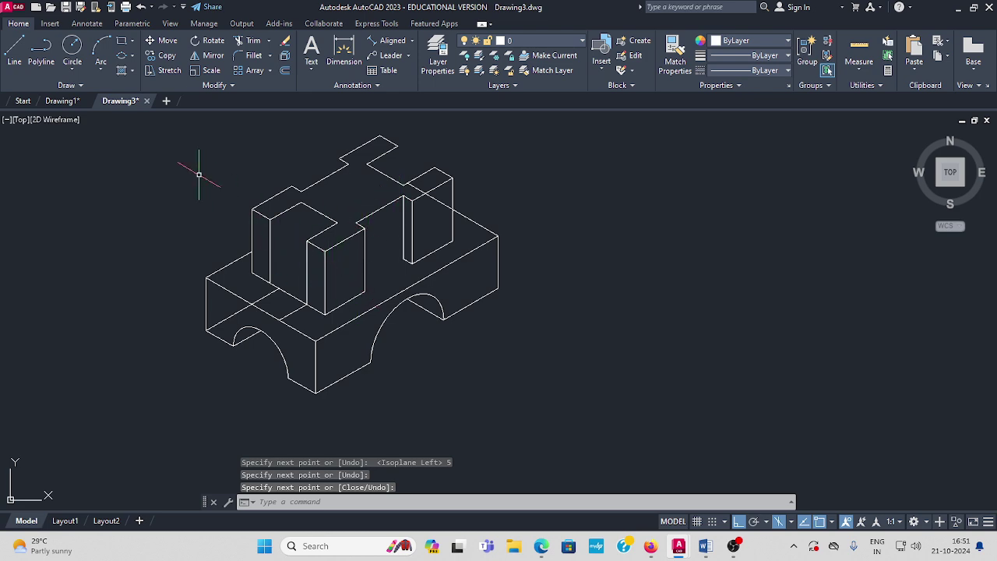
- In isoplane Top, draw the side notch's bottom back edge from its inner foot towards the front leg and trim the part hidden behind that leg
click(21, 70)
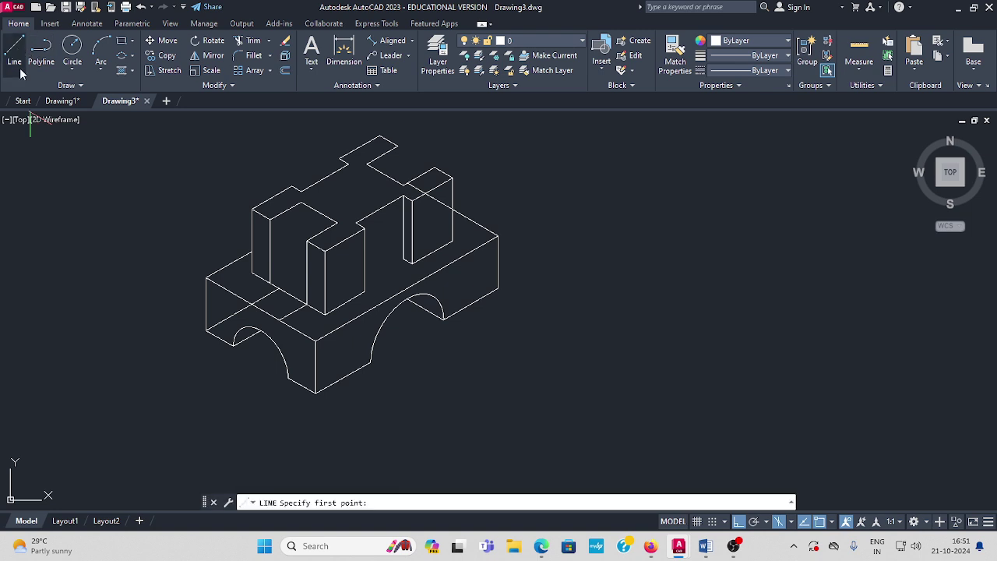
click(405, 261)
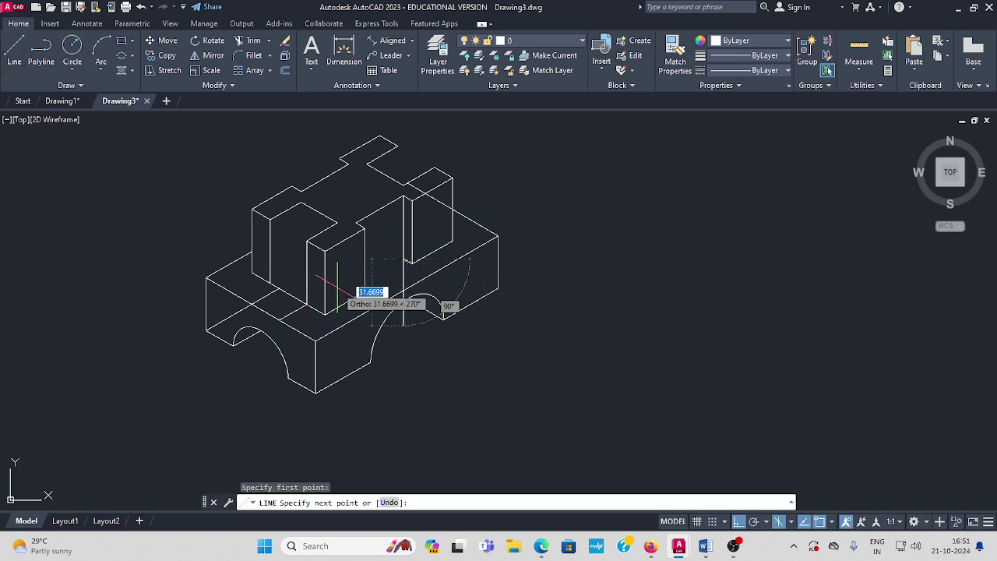
key(F5)
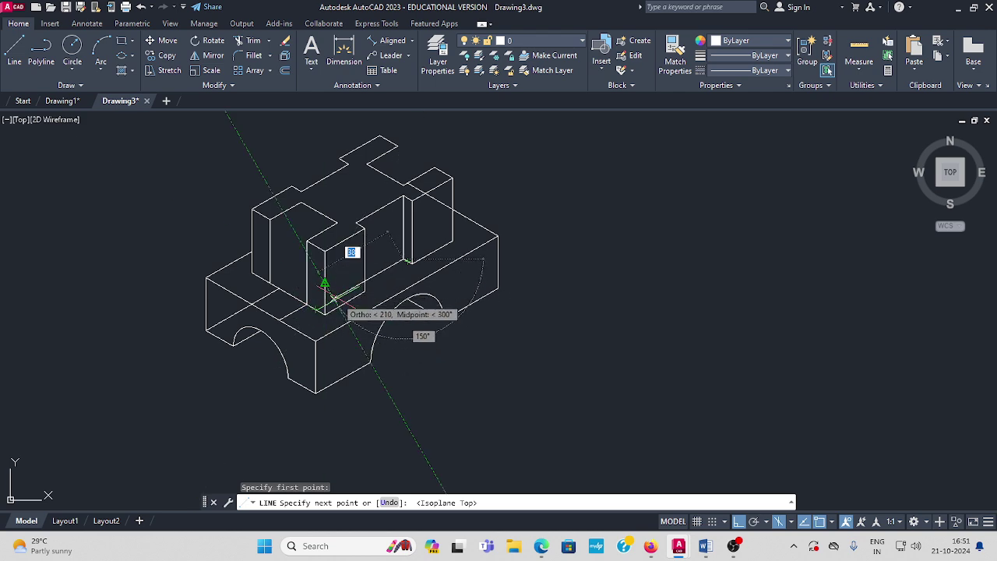
middle_drag(329, 284, 308, 309)
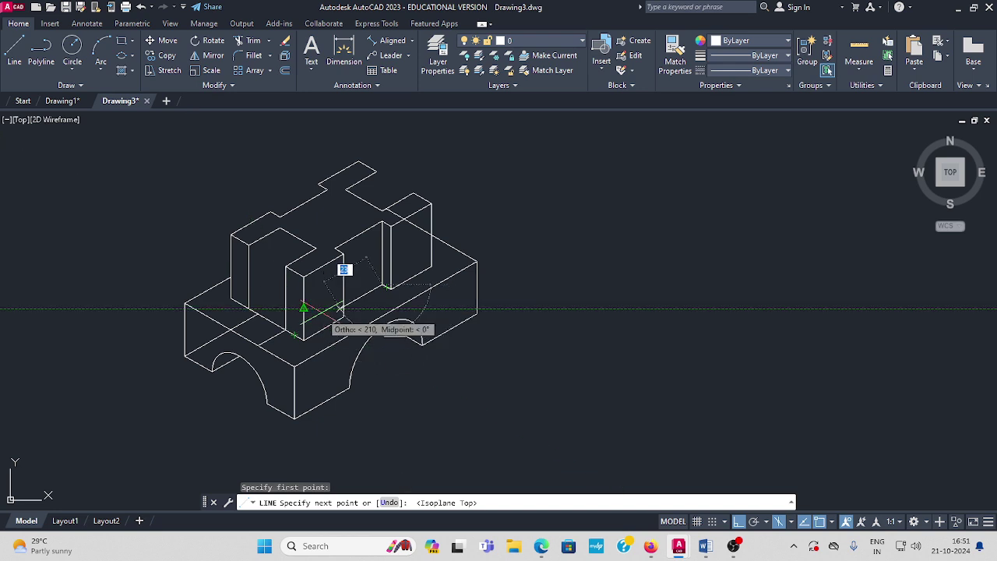
click(306, 327)
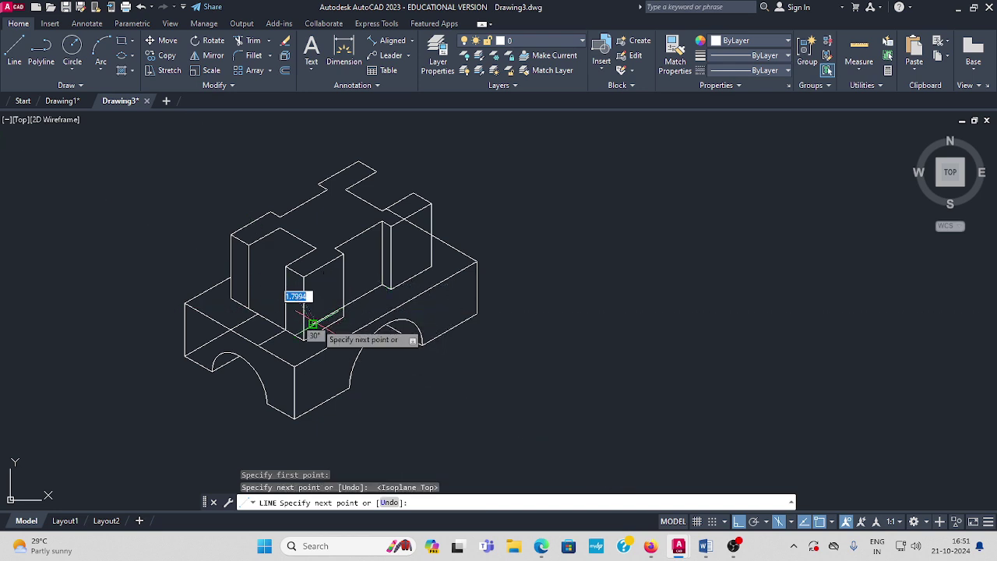
key(Escape)
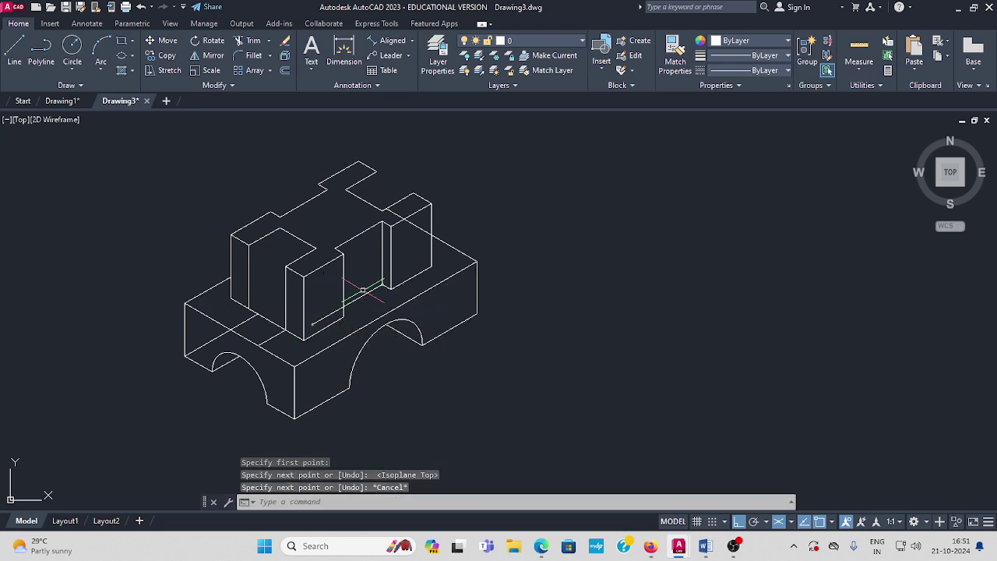
click(251, 42)
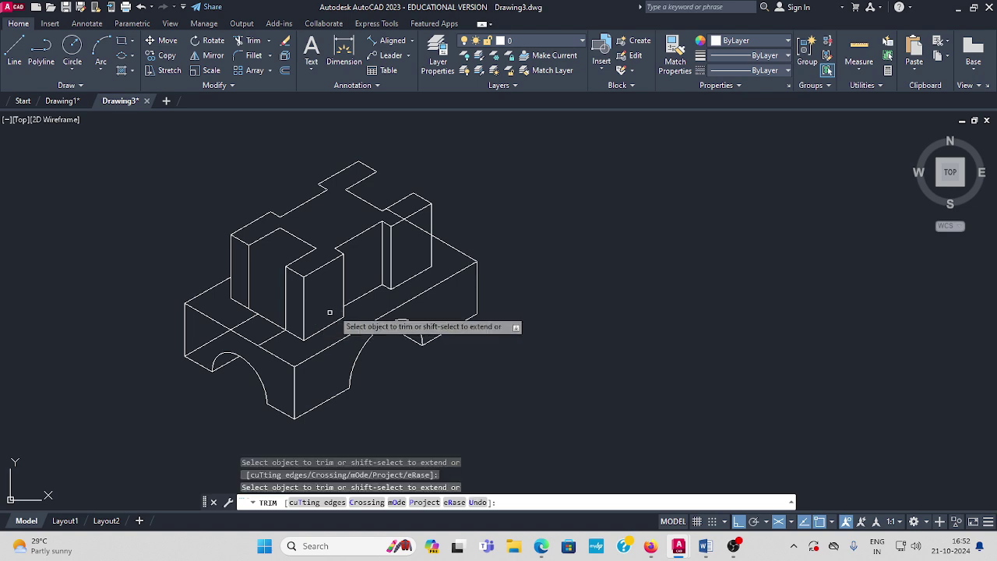
key(Escape)
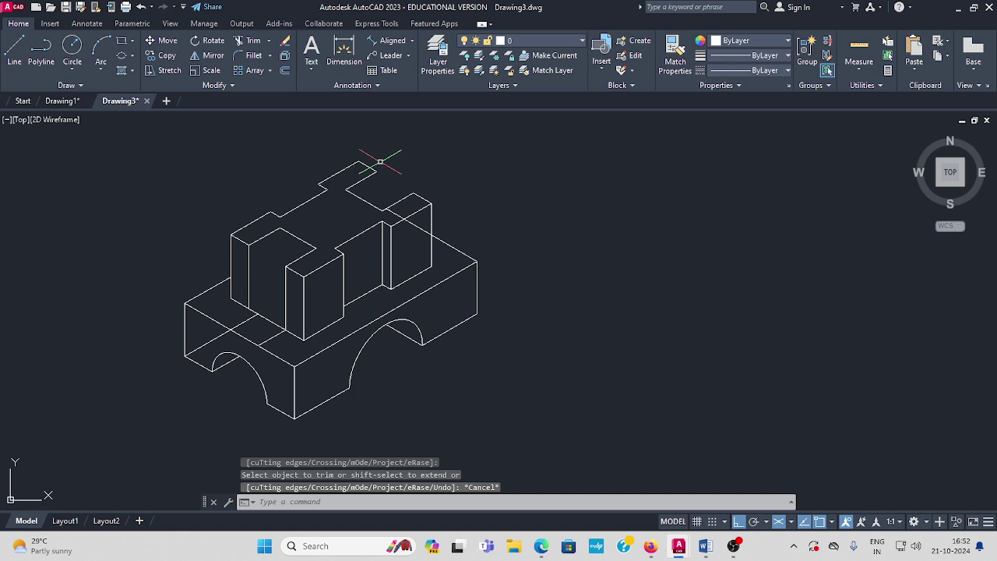
- Trim the parts of the base block's top back edge hidden behind the upper block's rear leg
click(251, 43)
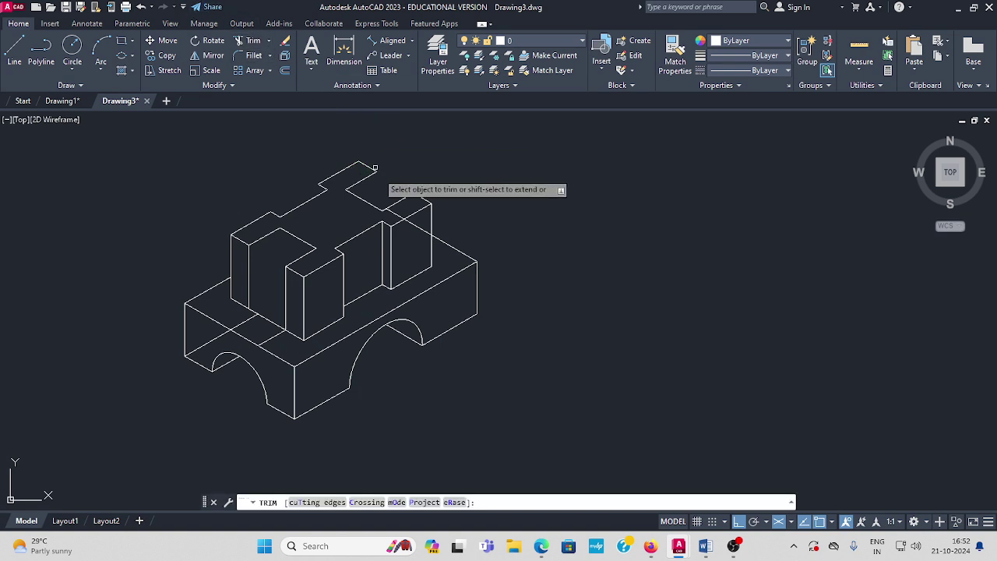
click(395, 215)
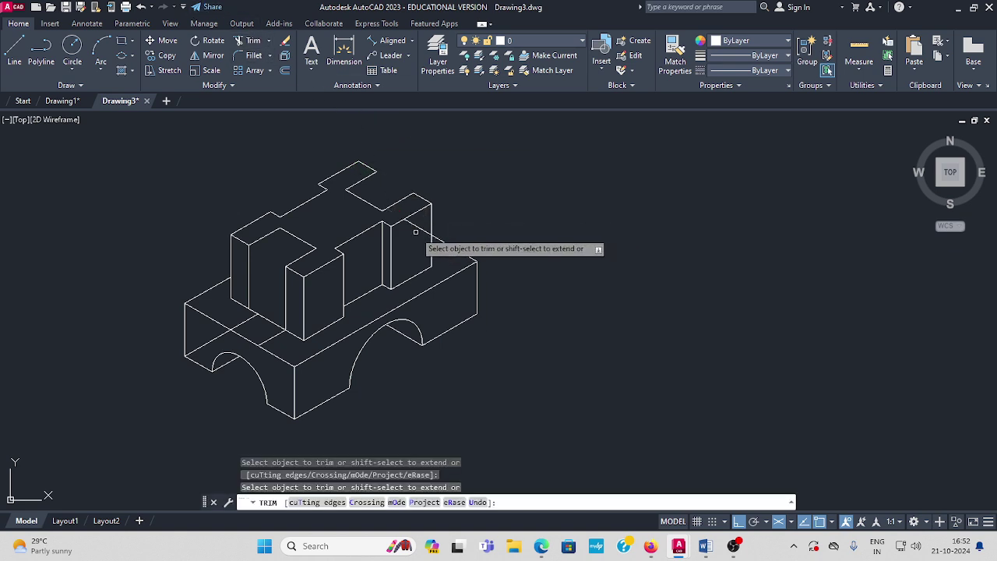
click(426, 192)
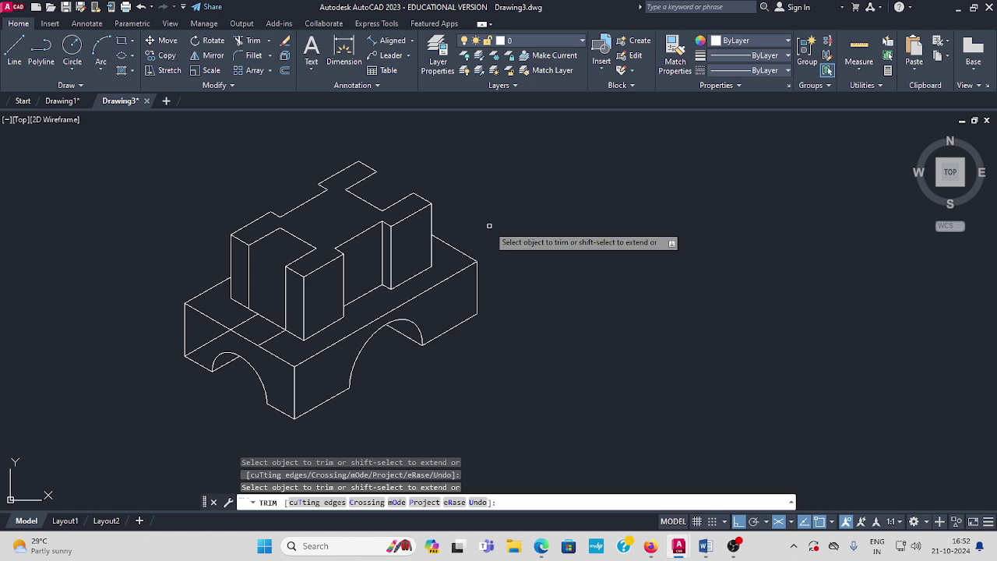
key(Escape)
middle_drag(478, 222, 507, 231)
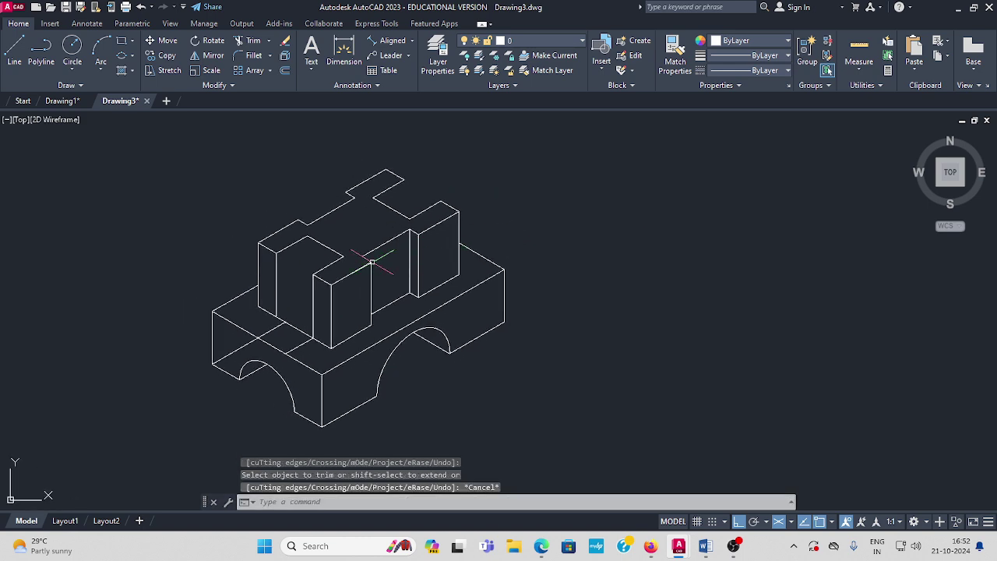
- Draw a slanted line from the end slot's inner top corner down to the foot of the far leg's inner edge
click(14, 49)
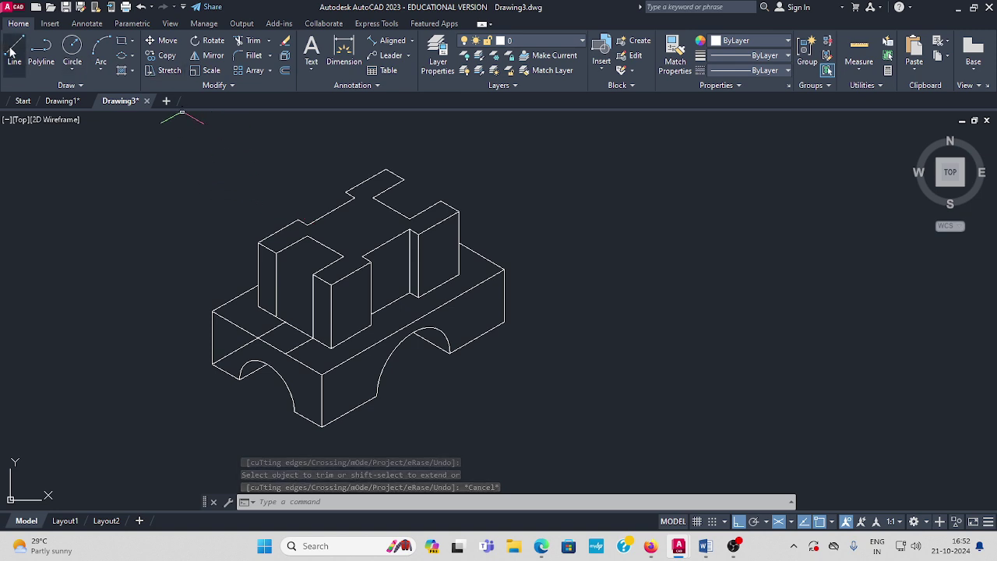
click(307, 234)
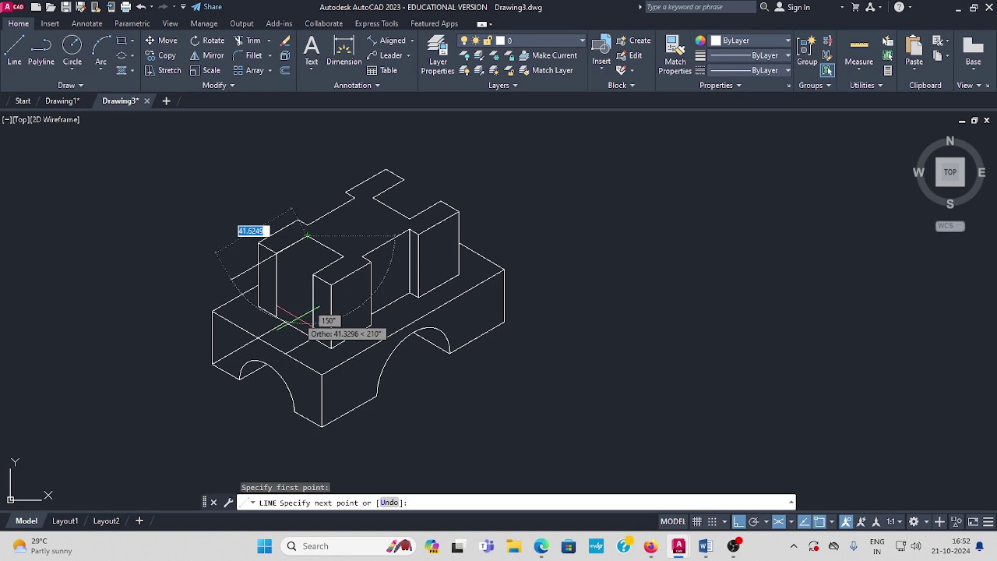
text(47)
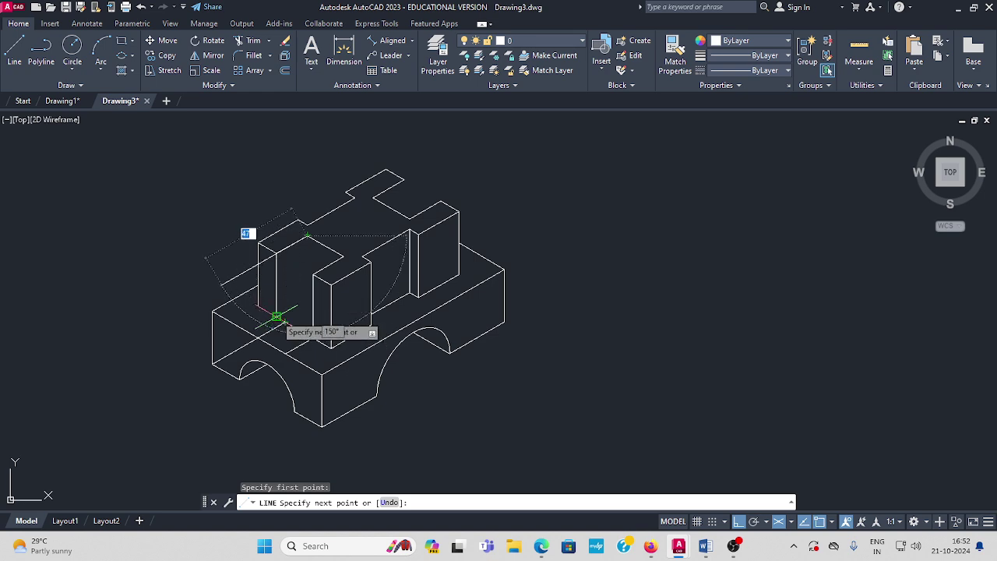
key(Return)
key(Escape)
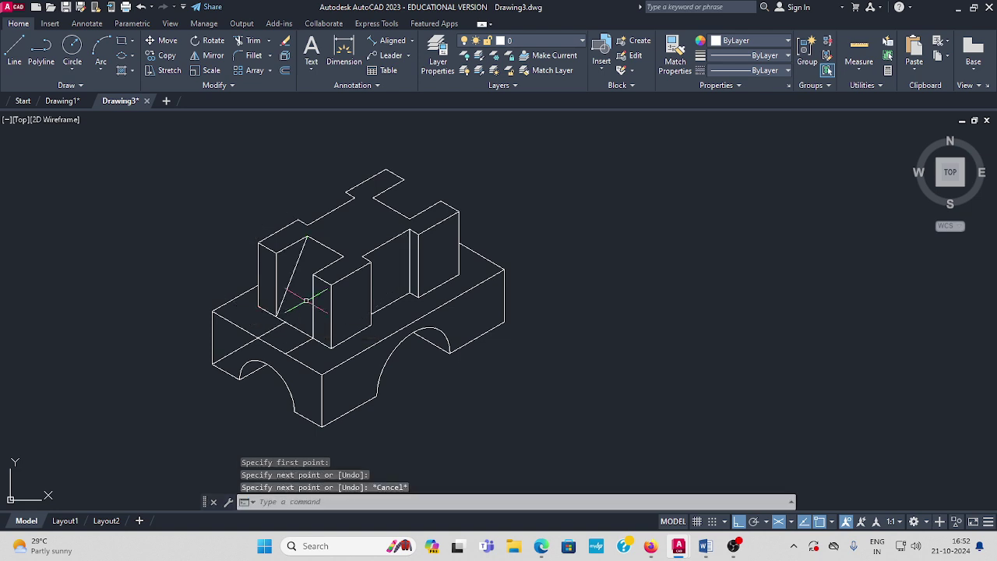
- Replace the stray line below the far leg with a slot edge from the leg's foot, trimmed at the base's end edge
click(271, 330)
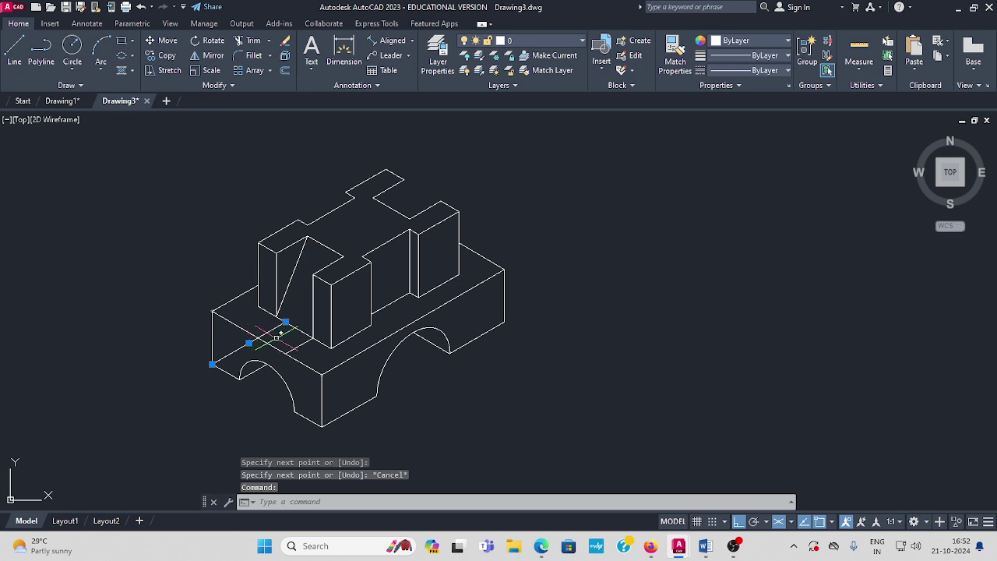
key(Delete)
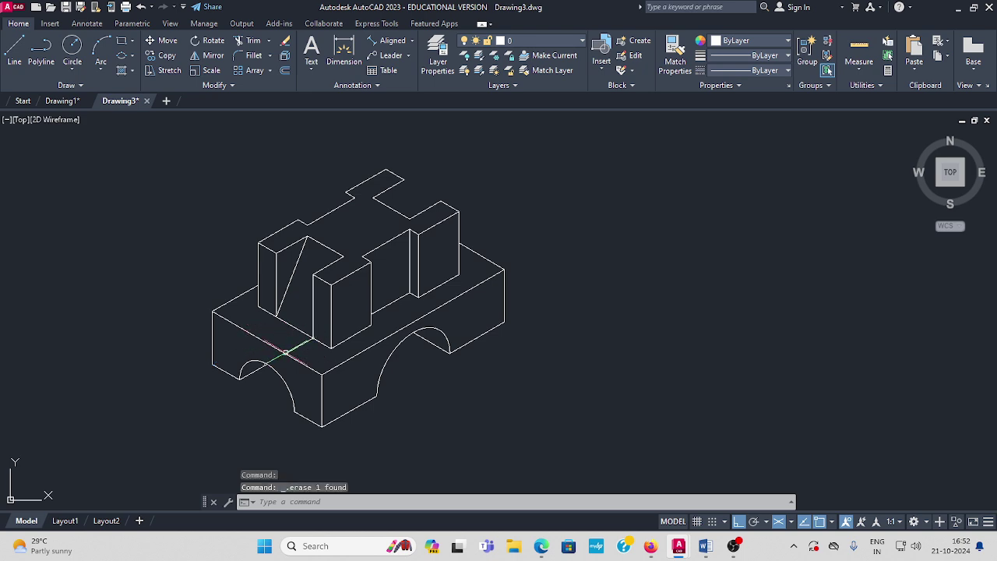
click(13, 55)
click(277, 315)
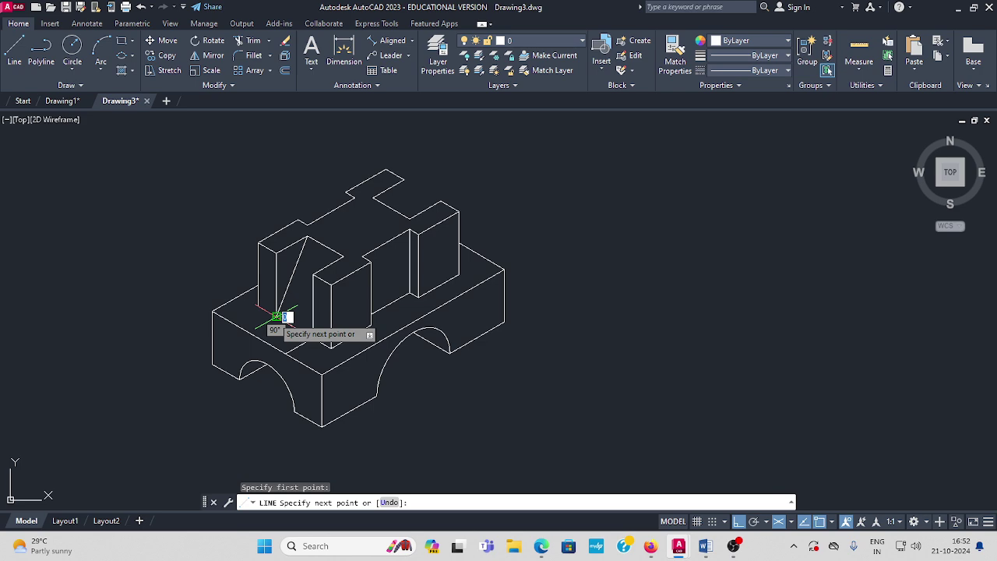
click(232, 333)
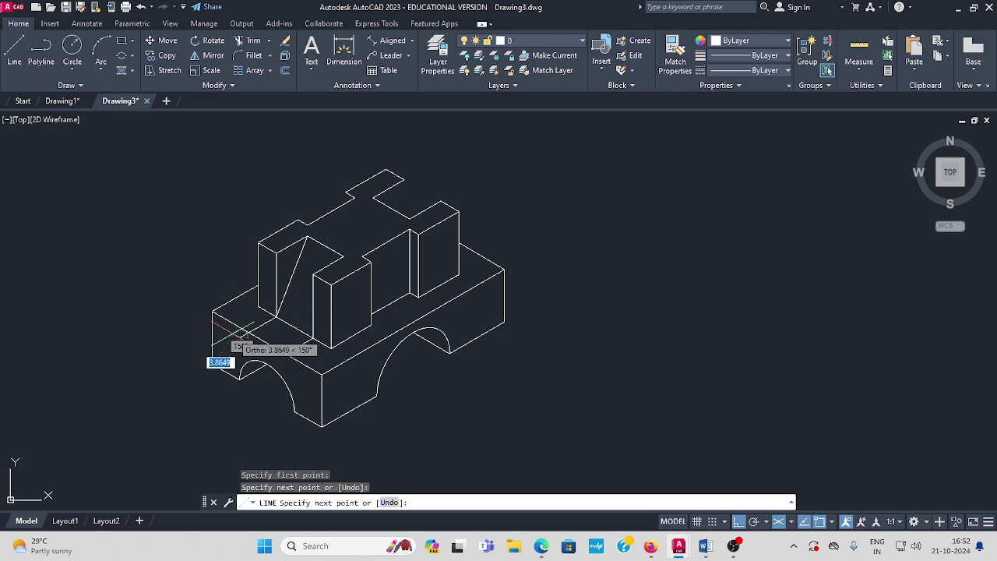
key(Escape)
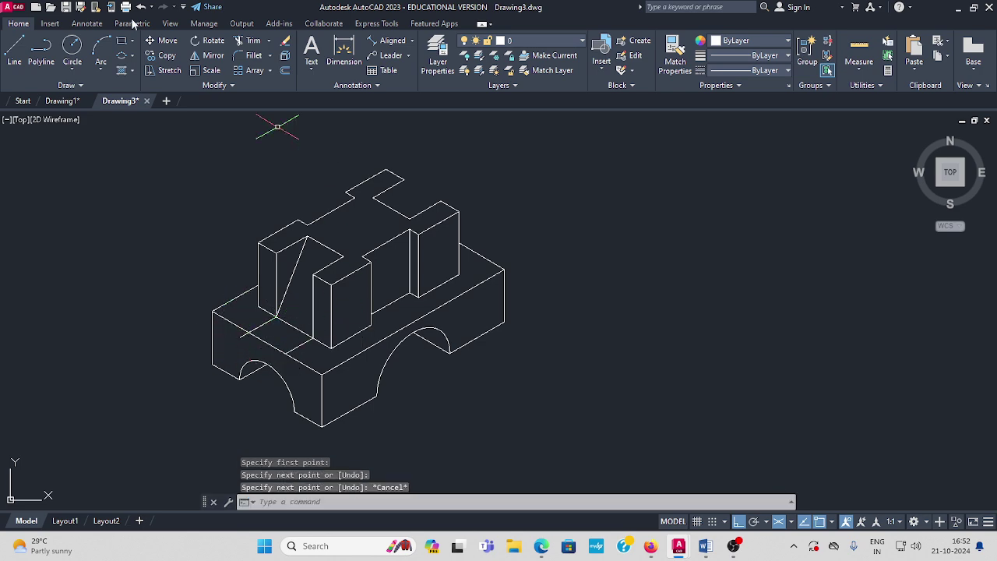
click(249, 41)
click(244, 337)
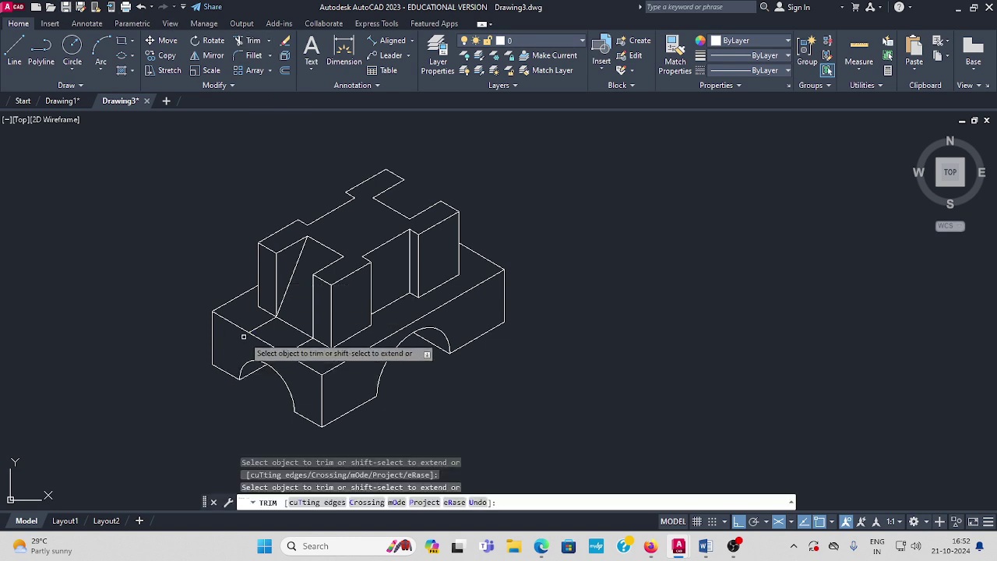
key(Escape)
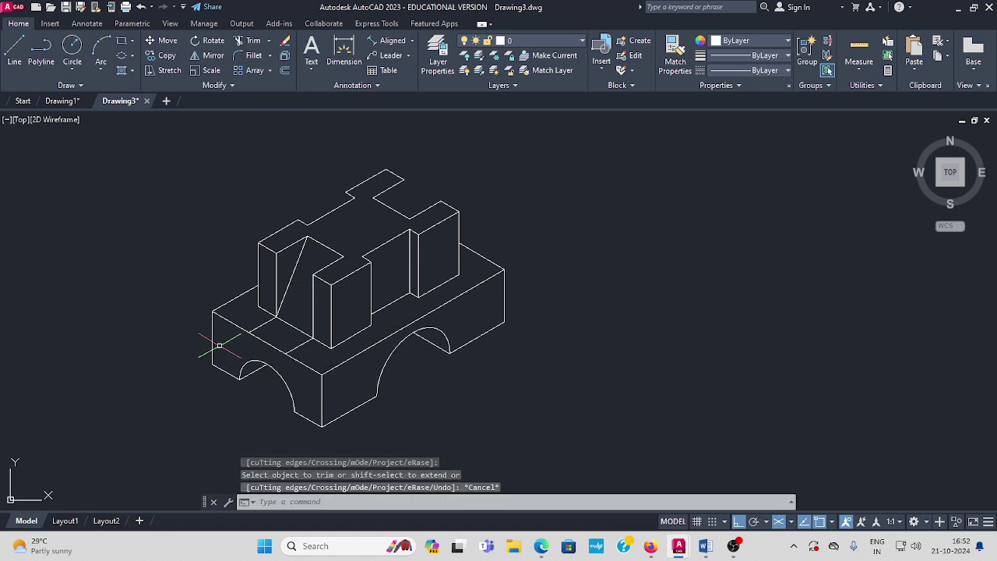
- Draw the slot outline on the base's end face: 8 units down, 20 across in isoplane Left, and up to the other slot edge
click(13, 51)
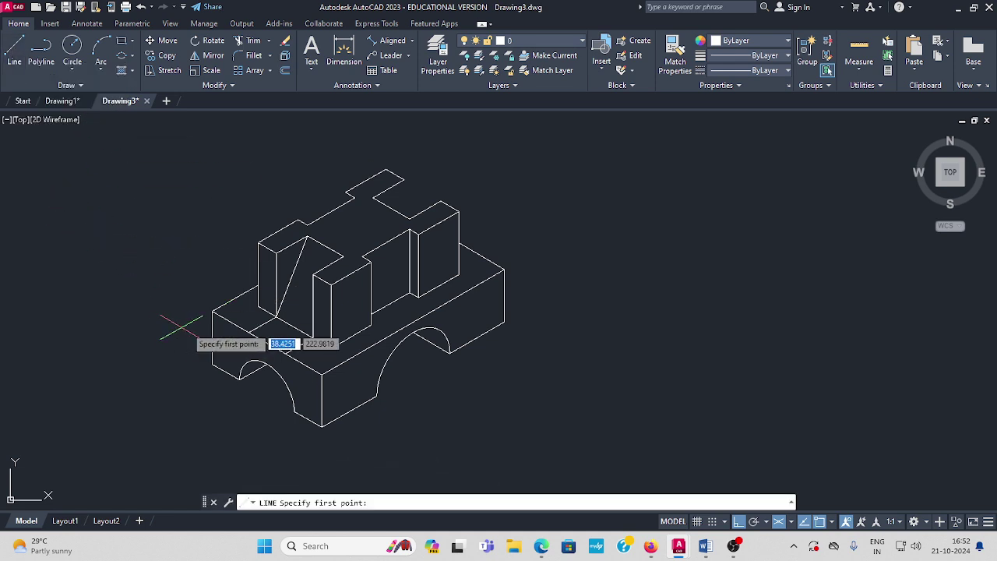
click(249, 321)
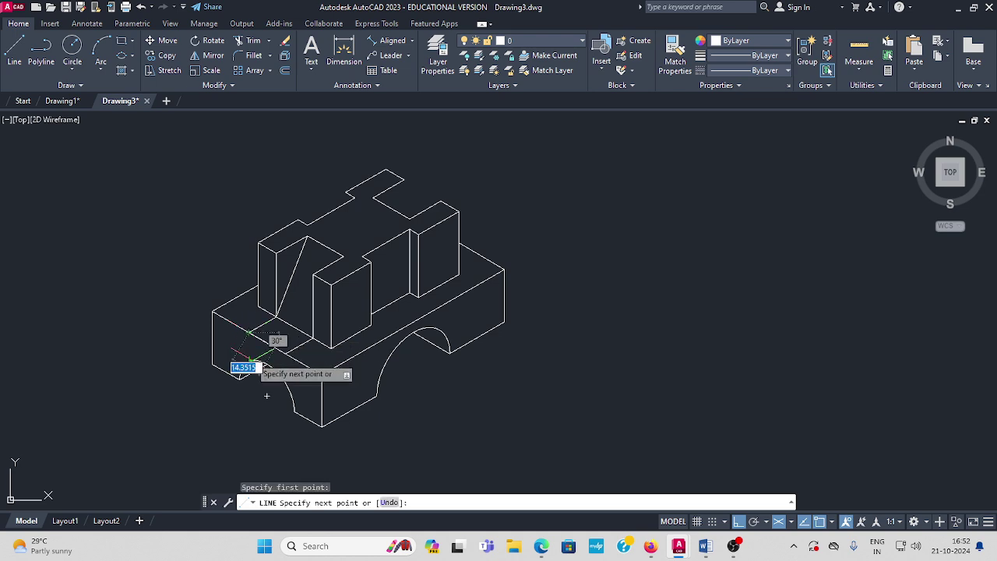
key(F5)
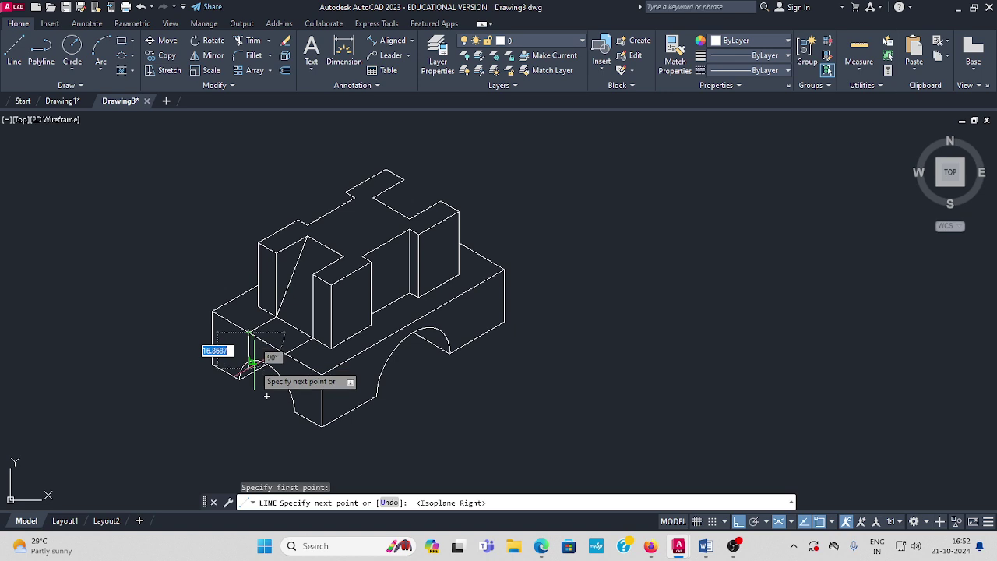
middle_drag(246, 350, 245, 335)
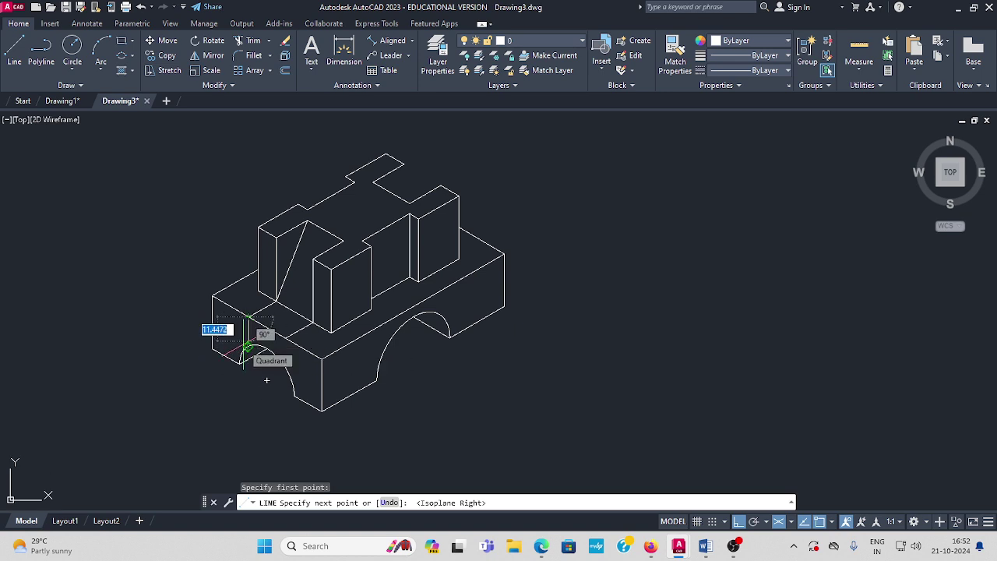
text(8)
key(Return)
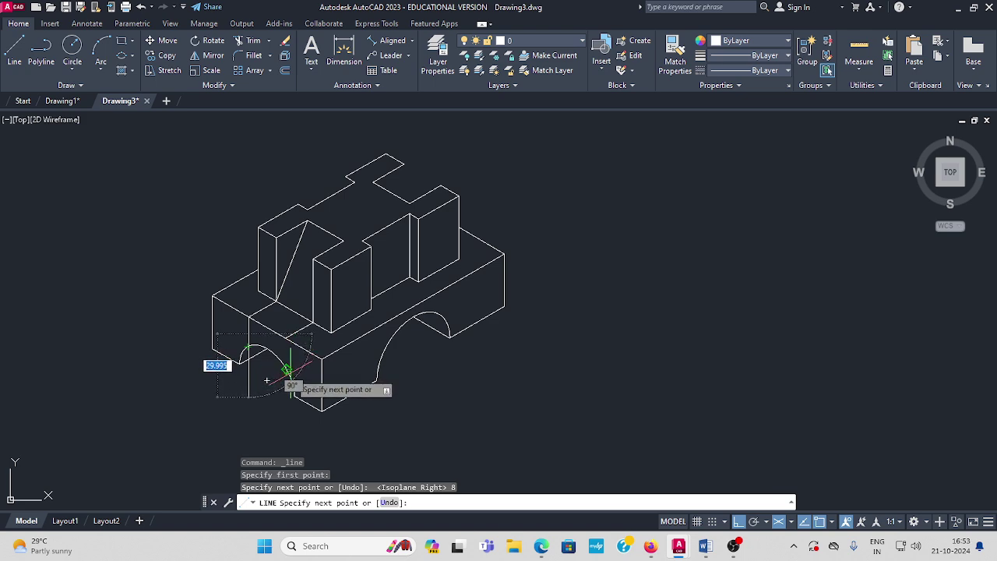
key(F5)
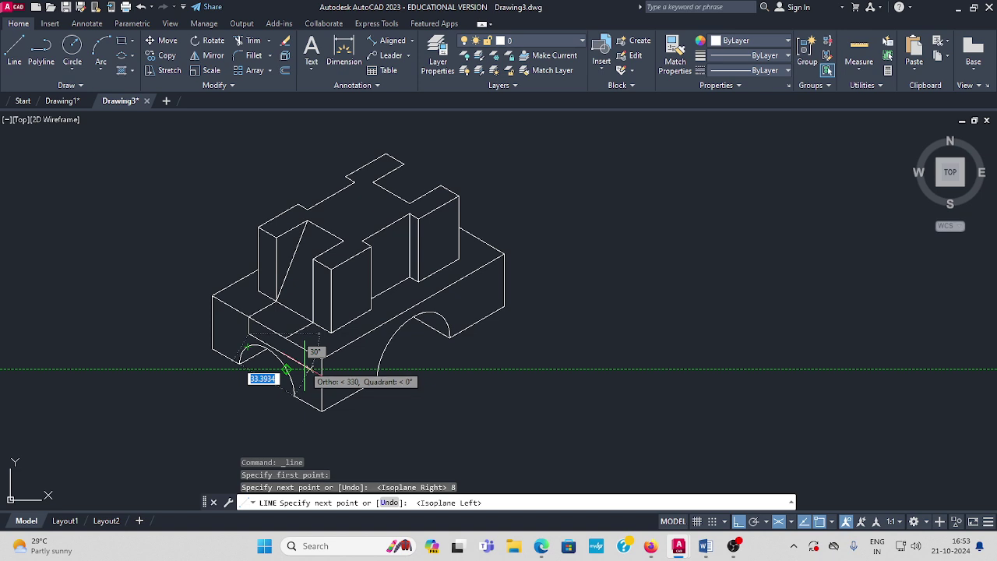
text(2)
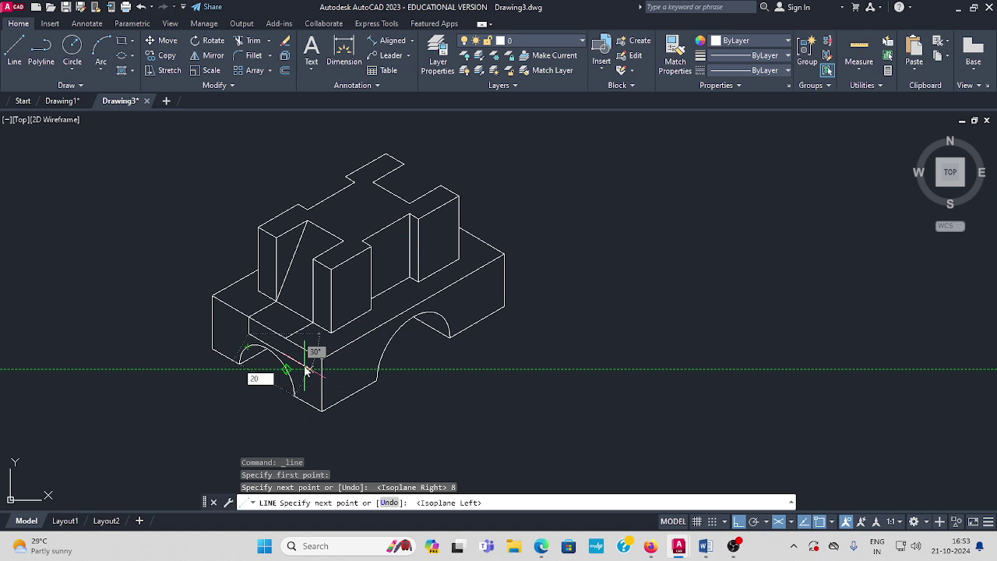
text(0)
key(Return)
scroll(288, 338, up, 2)
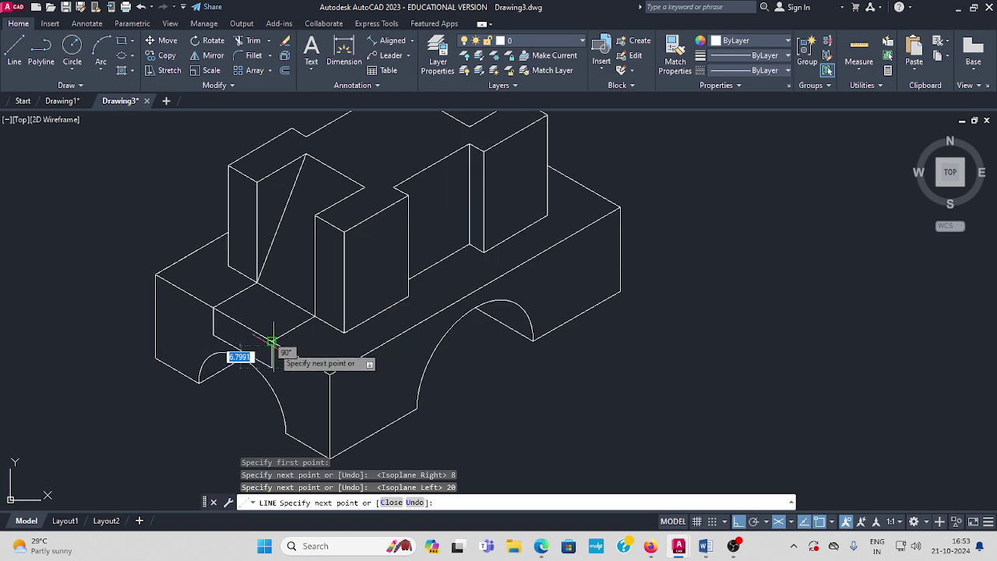
key(Escape)
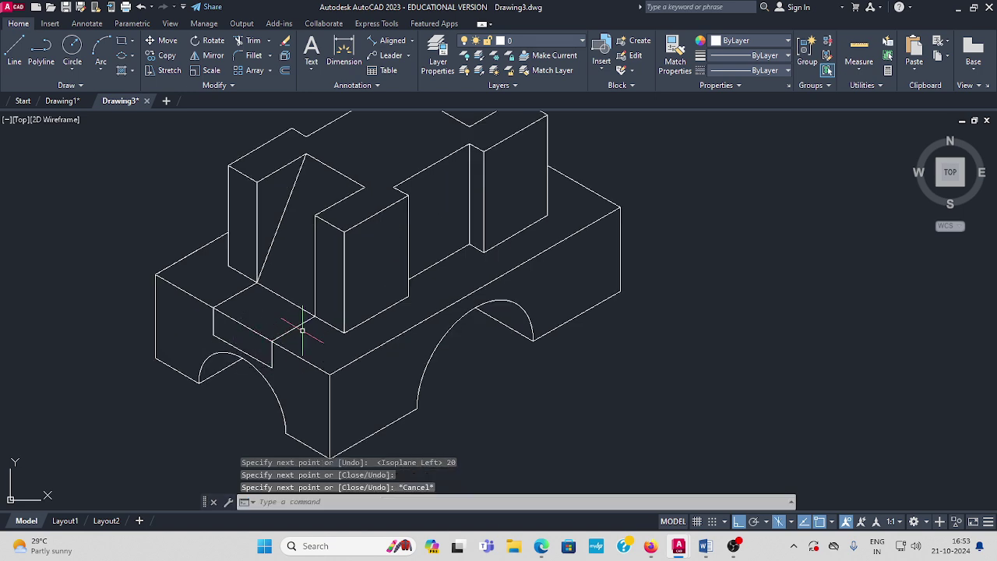
- Trim the base's top end edge across the slot opening
click(255, 44)
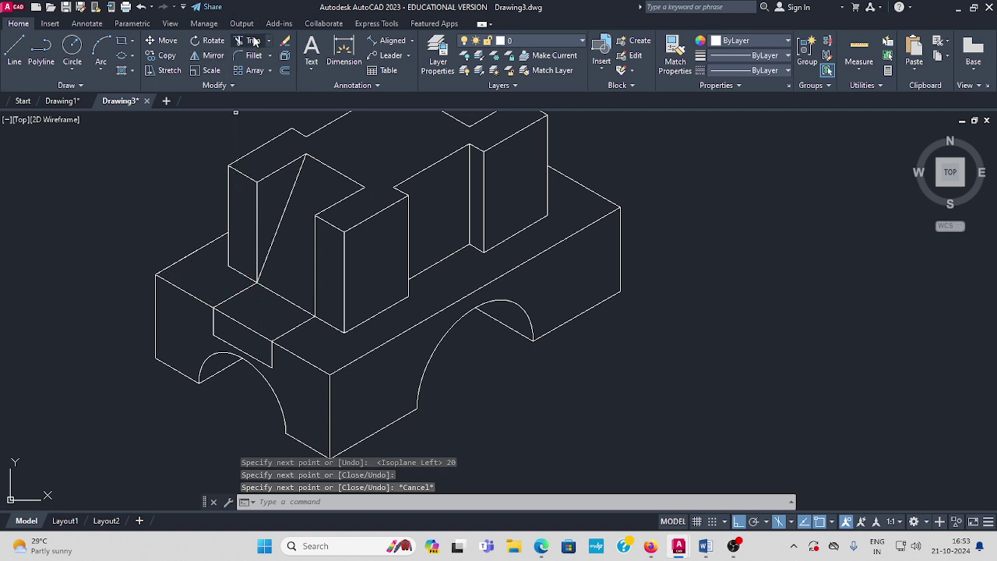
click(244, 326)
key(Escape)
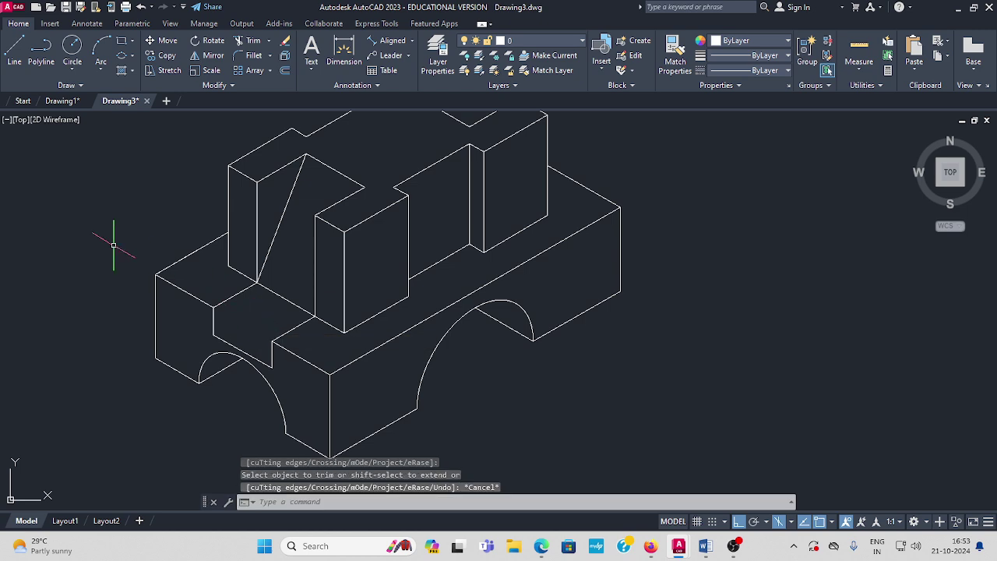
- Draw a vertical line down from the far leg's foot into the base slot
click(14, 53)
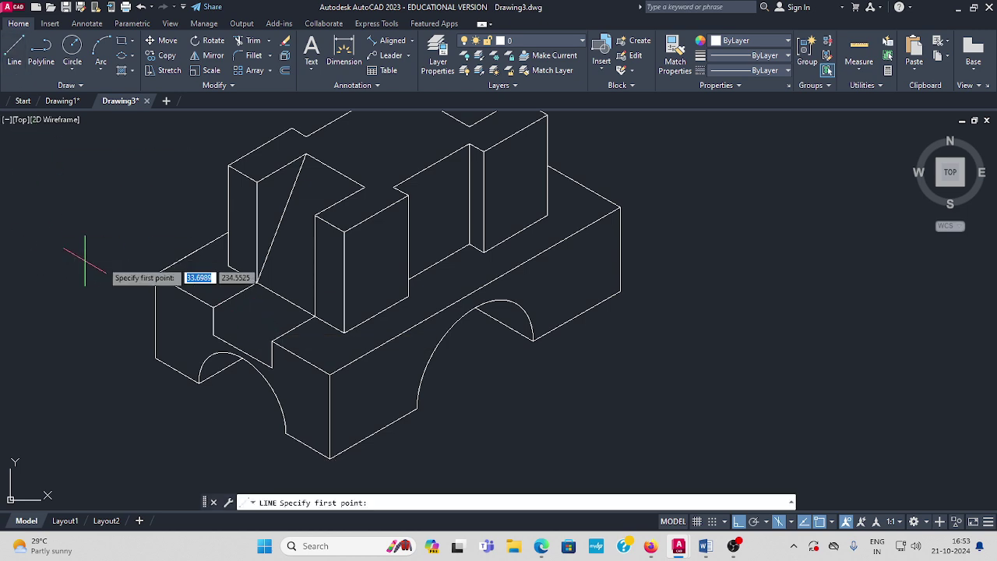
click(256, 281)
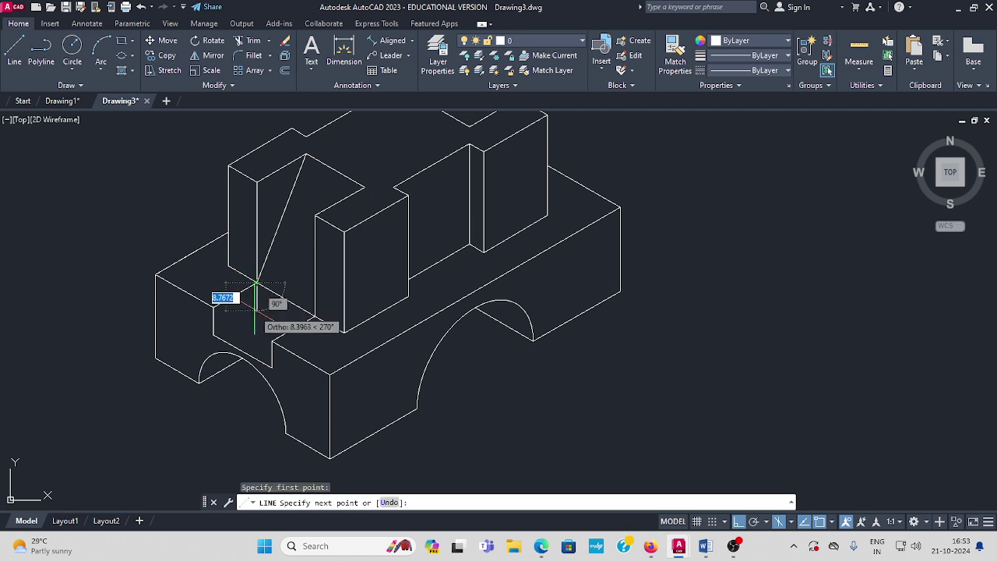
click(256, 327)
key(Return)
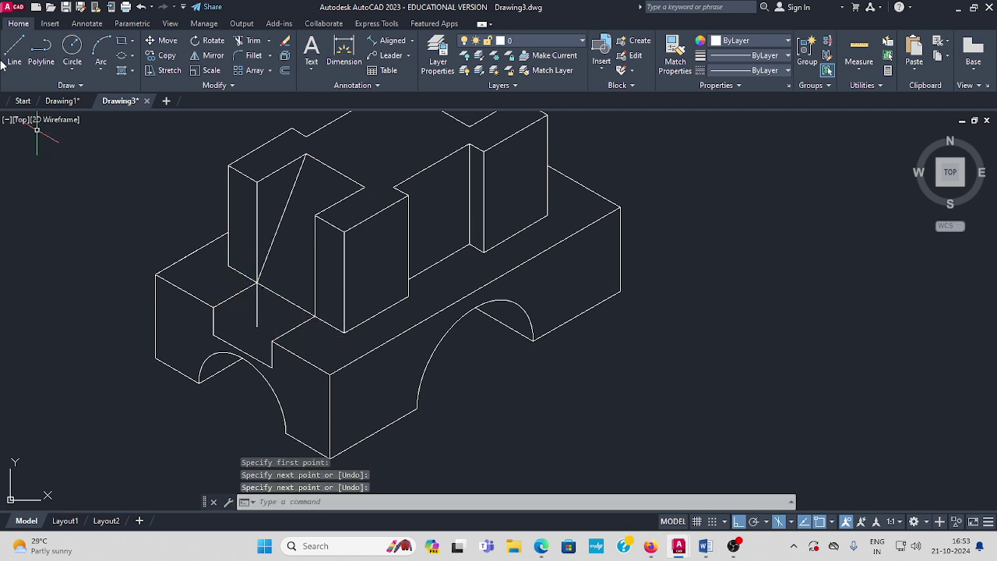
- In isoplane Top, draw the slot's bottom side edge inward from its lower outer corner and trim both overhangs at the inner corner
click(15, 50)
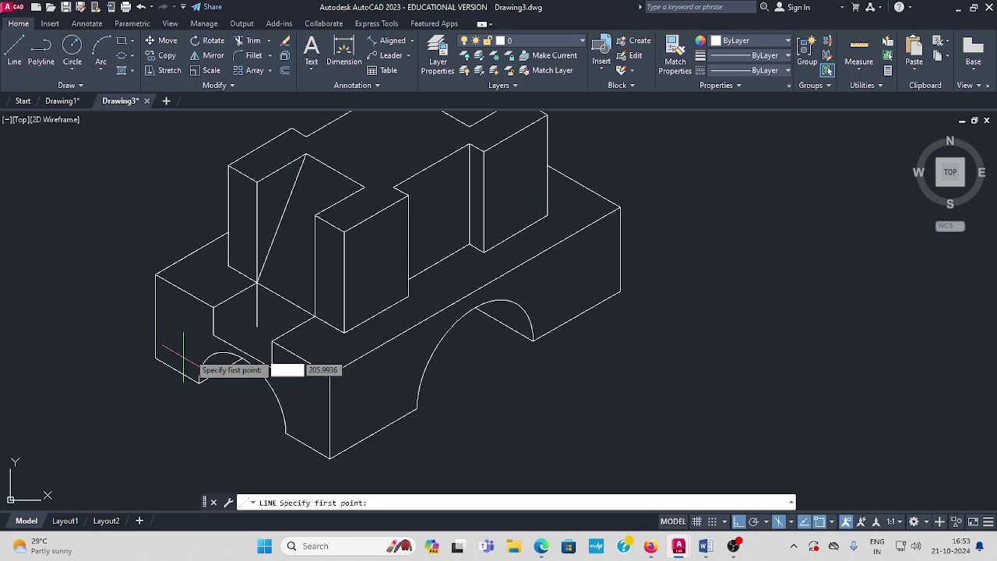
click(213, 335)
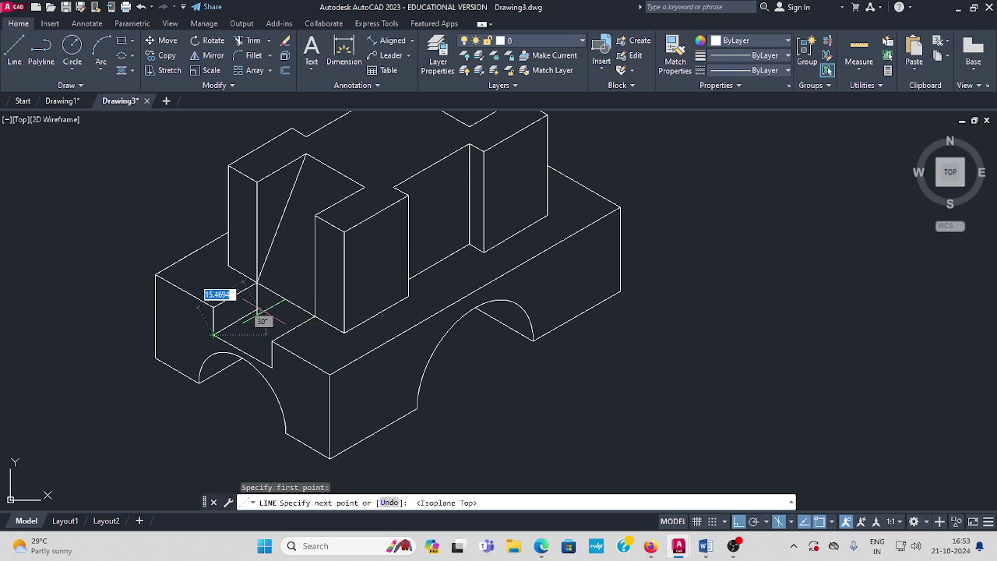
key(F5)
key(Escape)
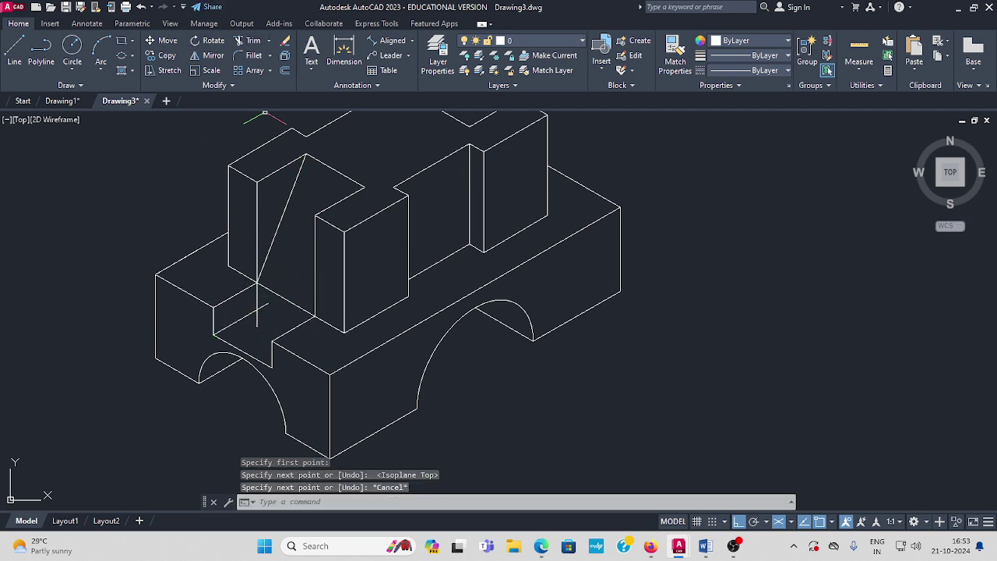
click(261, 47)
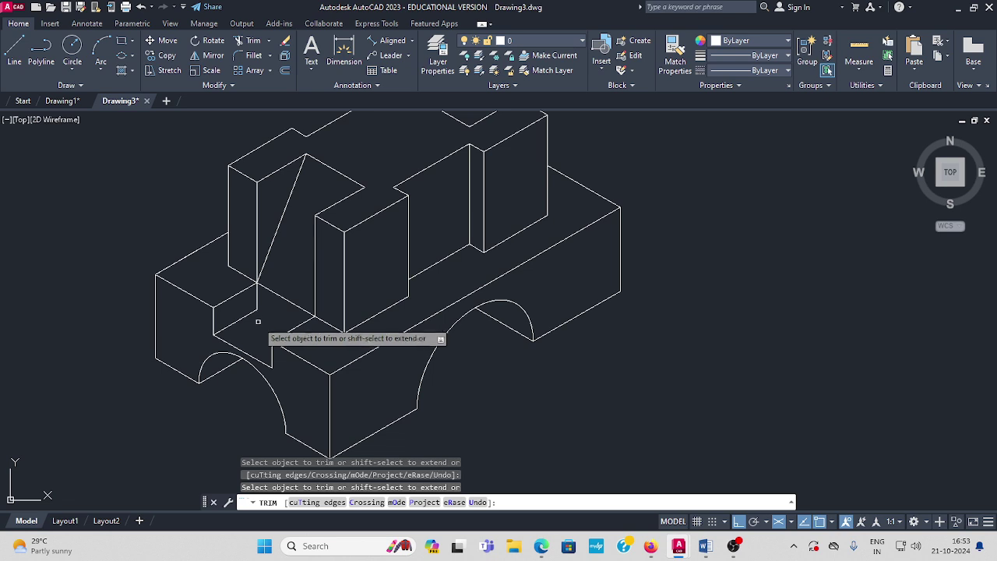
key(Escape)
- Draw the slot floor's inner edge from the lower inner corner across the slot and trim the part running past the slot's side
click(14, 52)
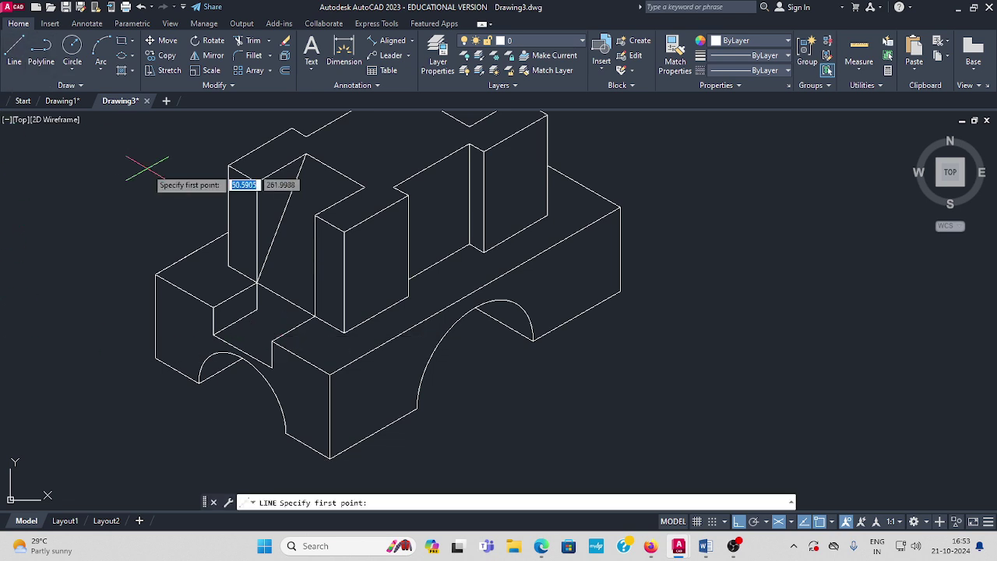
click(257, 310)
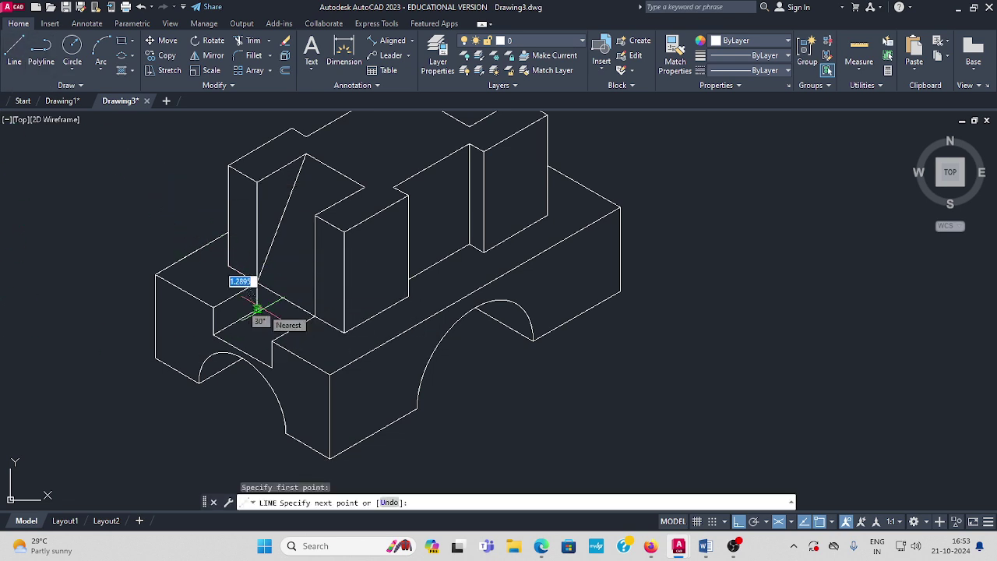
click(334, 348)
key(Escape)
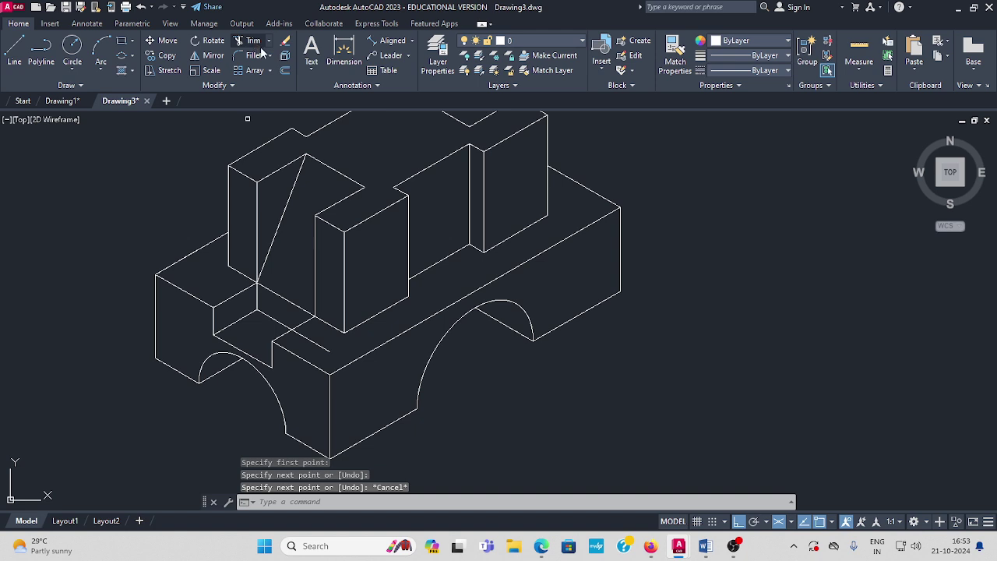
click(254, 42)
click(313, 347)
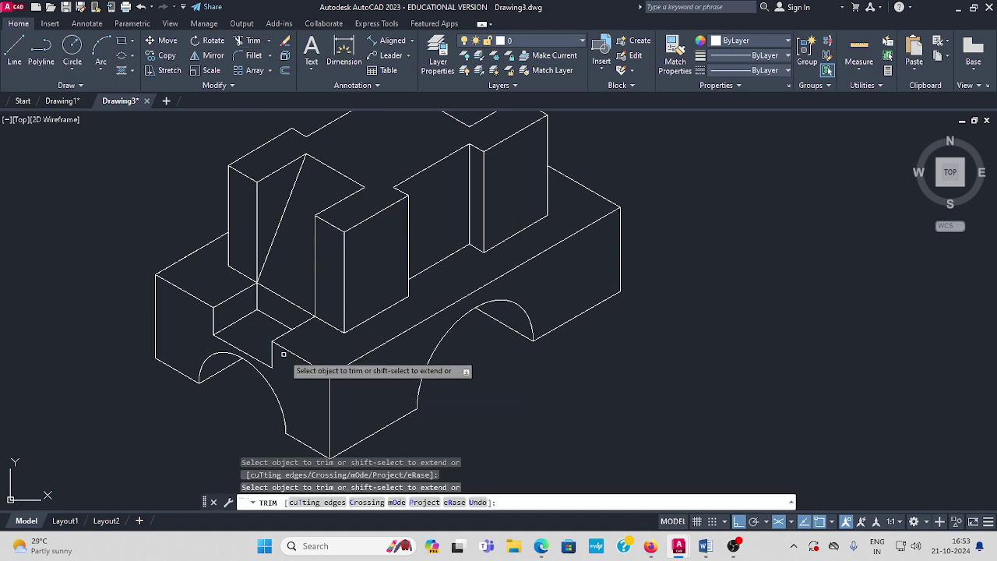
key(Escape)
scroll(313, 343, down, 5)
scroll(346, 369, up, 3)
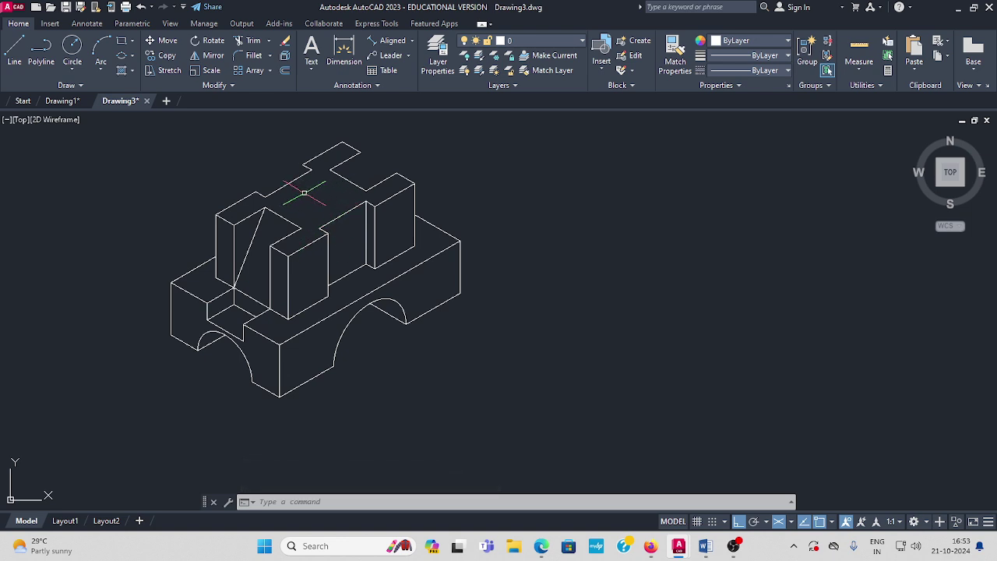
- Check the hole on the reference drawing and draw a construction line across the upper block's top face between the two recessed end edges' midpoints
click(62, 102)
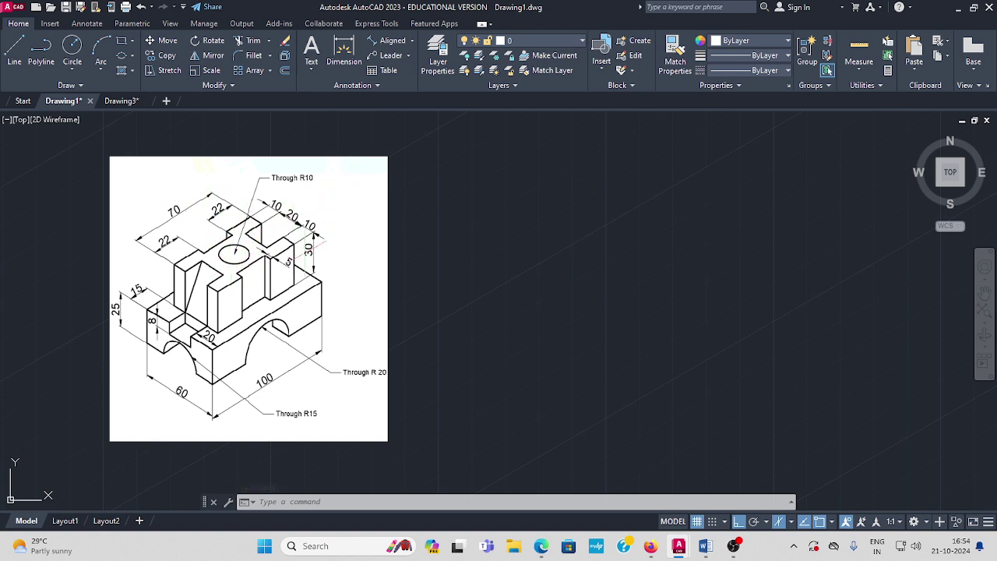
click(119, 100)
middle_drag(479, 236, 453, 263)
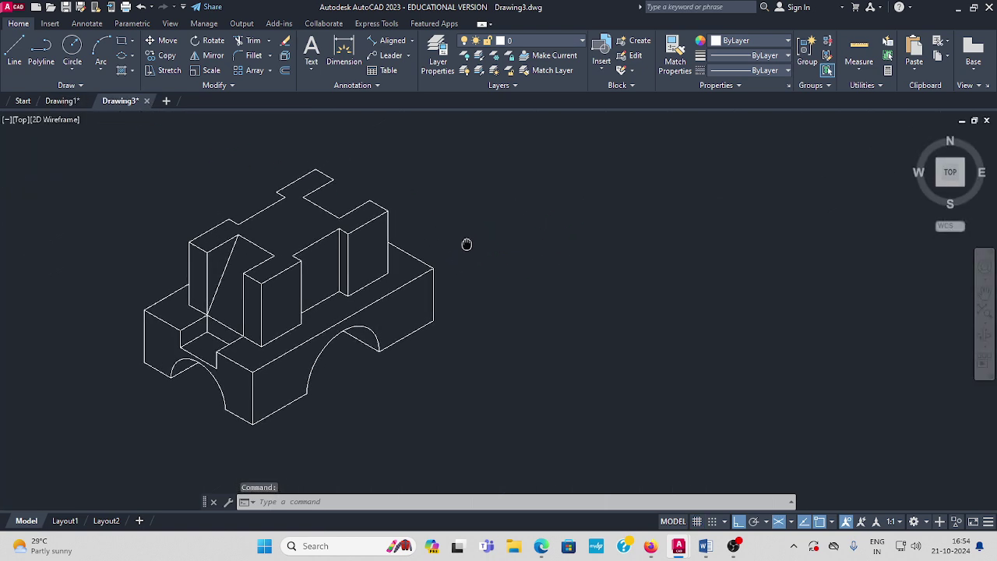
click(124, 63)
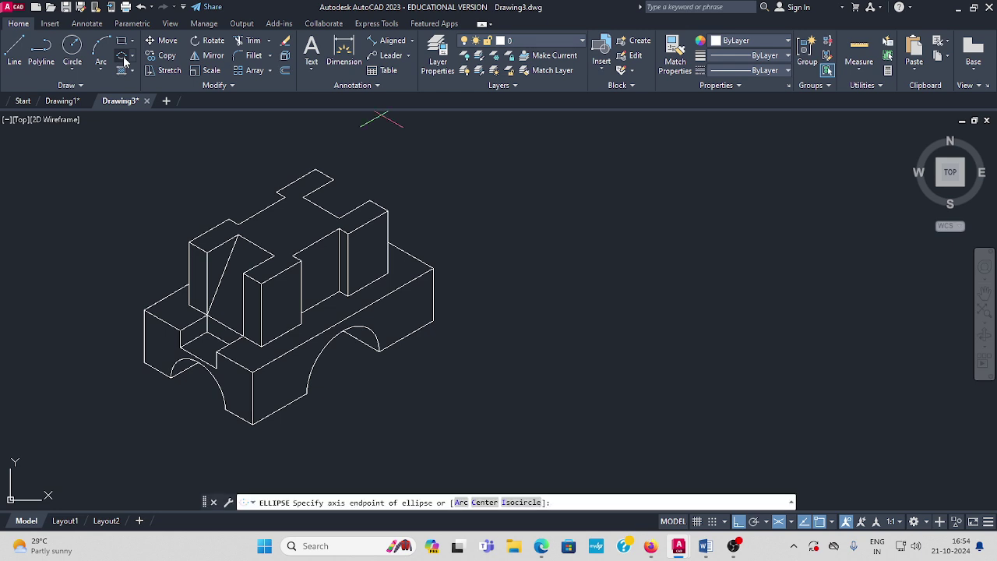
key(Escape)
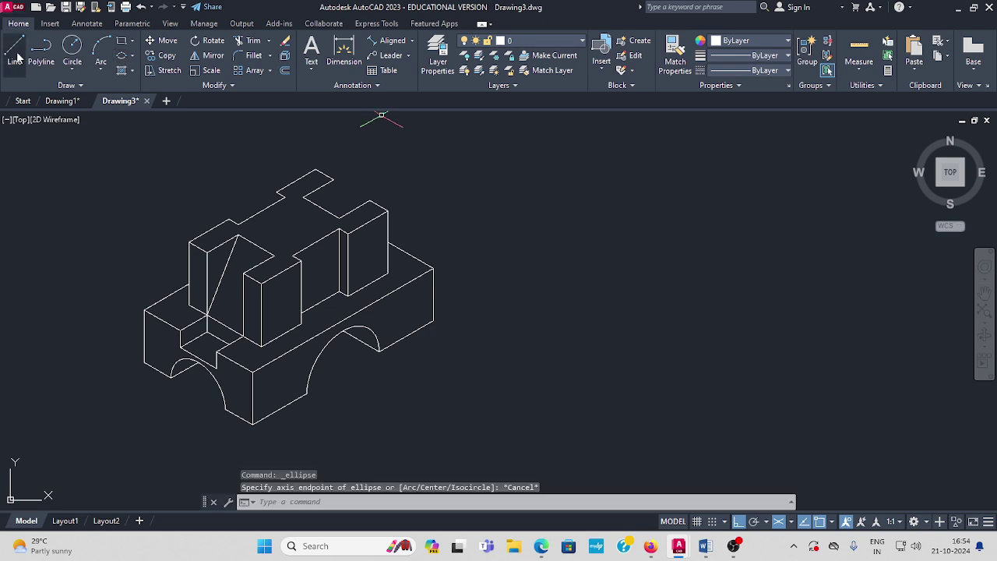
click(17, 55)
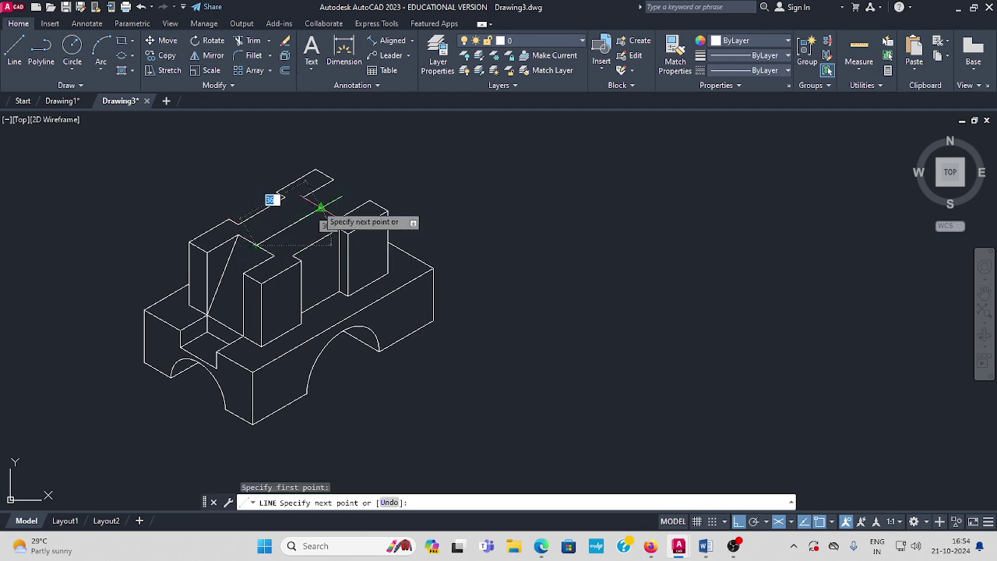
click(322, 207)
key(Escape)
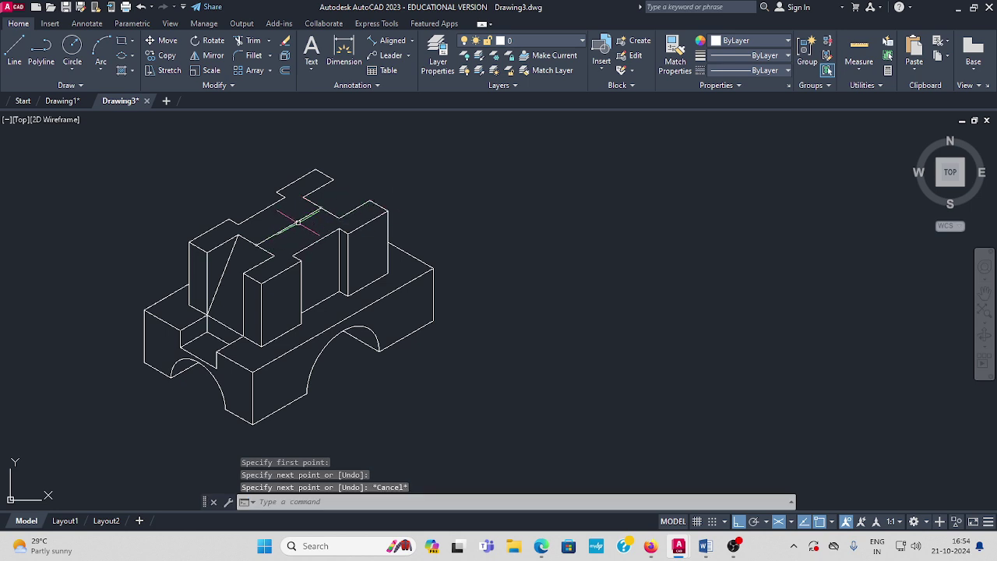
- Try an isocircle of radius 20 centred on the construction line's midpoint, and erase it
click(123, 58)
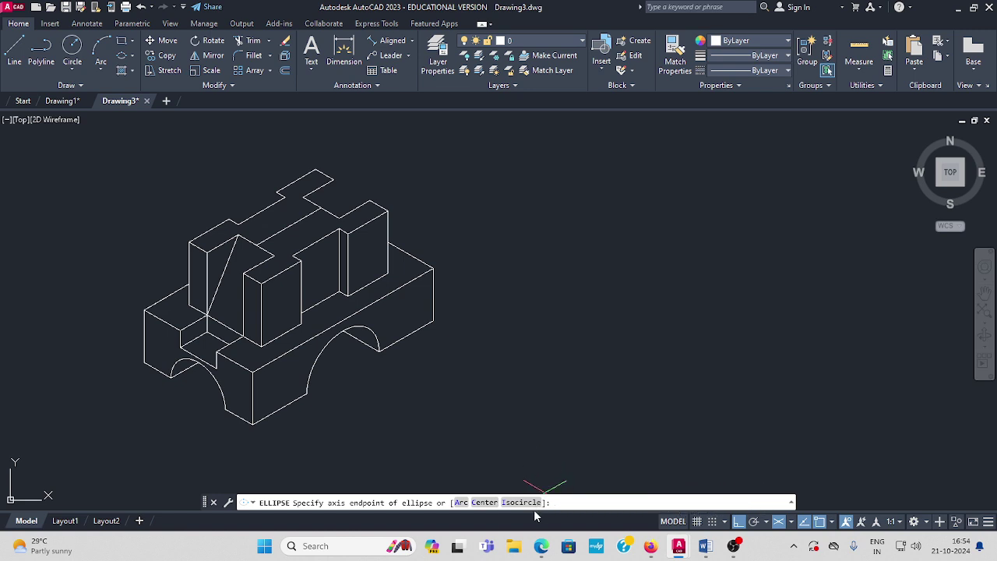
click(521, 502)
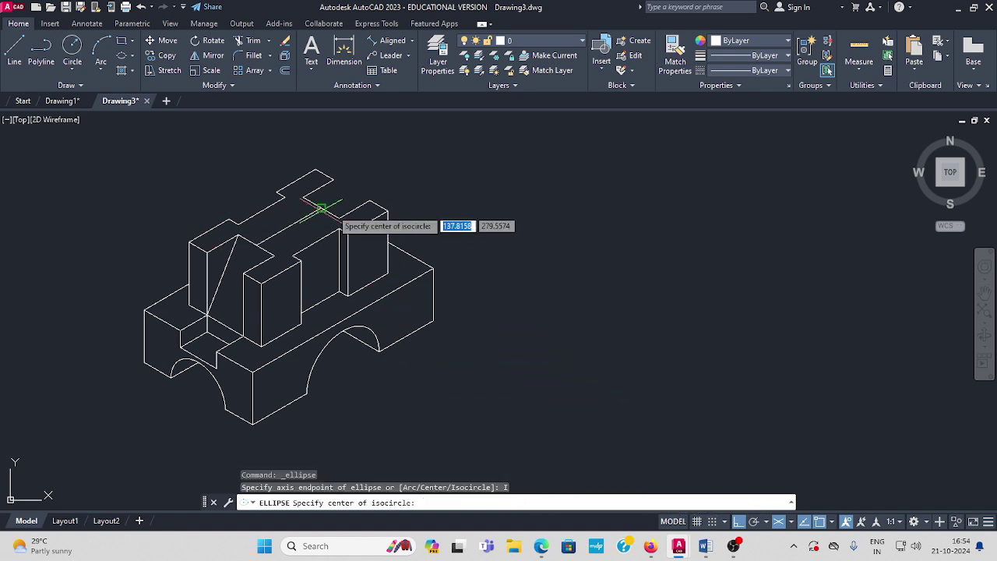
click(290, 225)
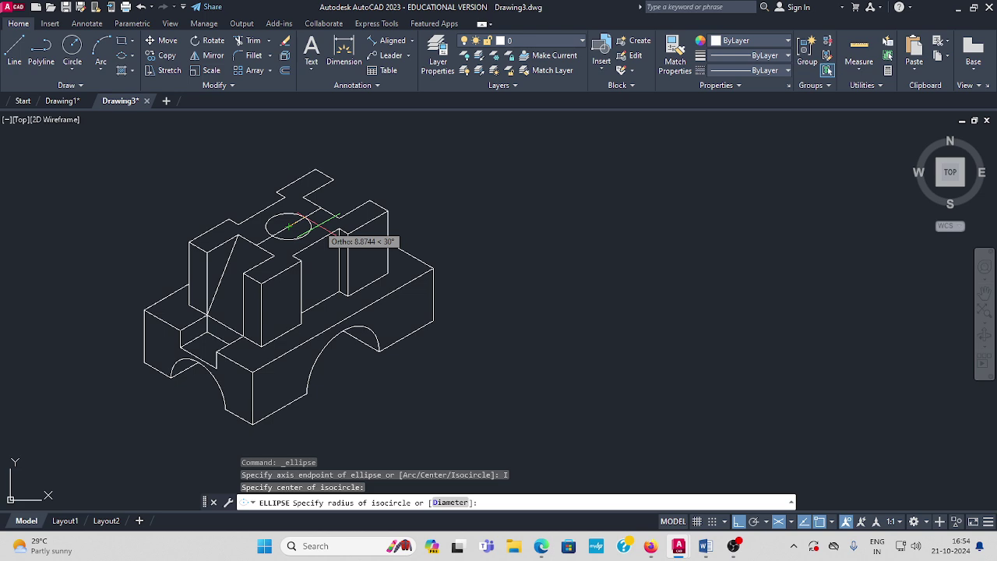
text(20)
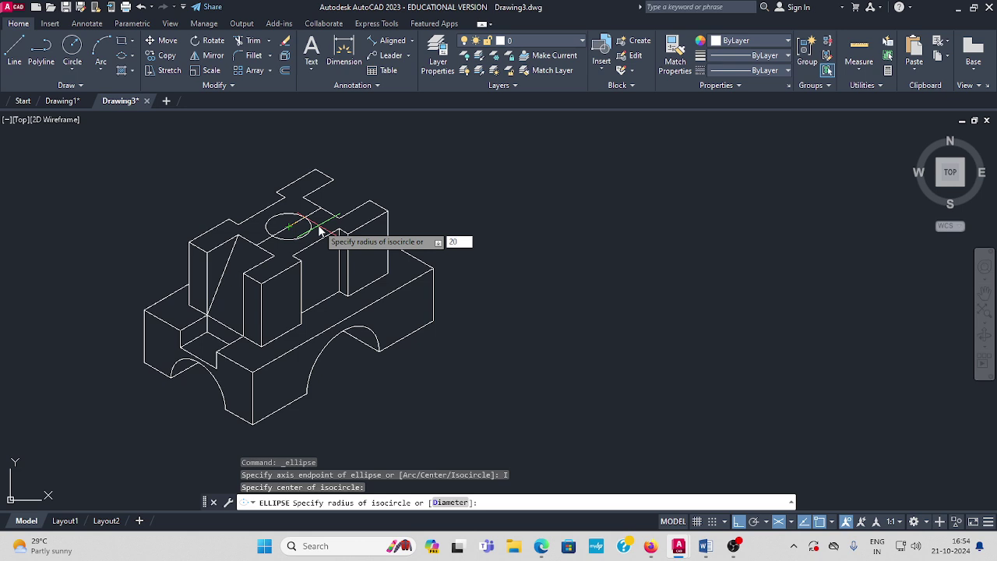
key(Return)
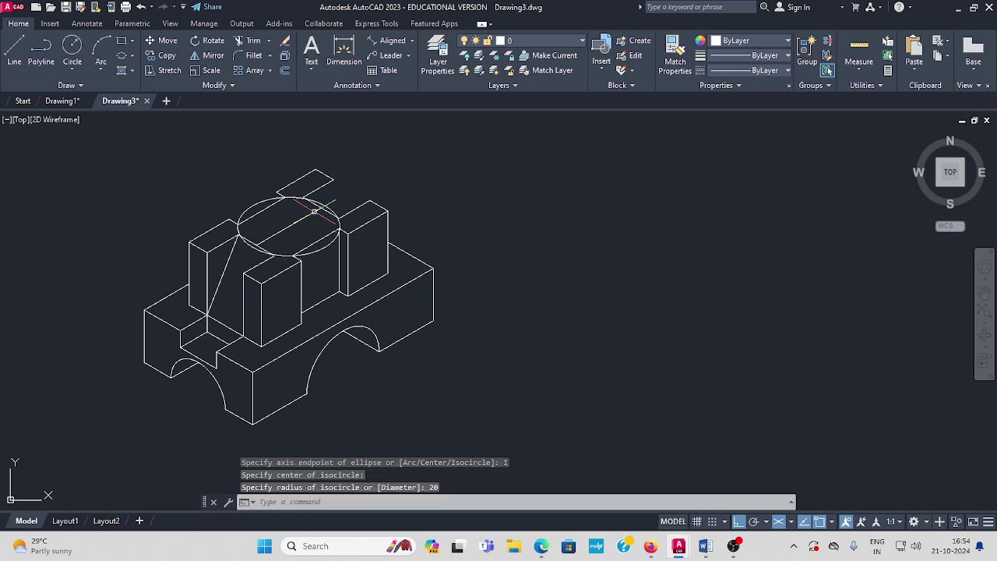
click(250, 205)
key(Delete)
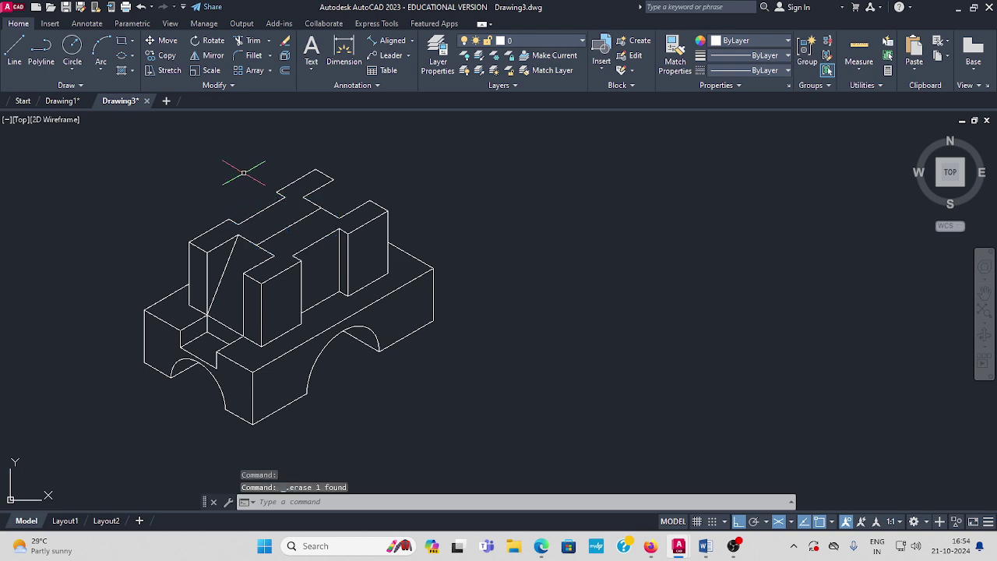
- Draw an isocircle of radius 10 centred on the construction line's midpoint on the upper block's top face
click(121, 58)
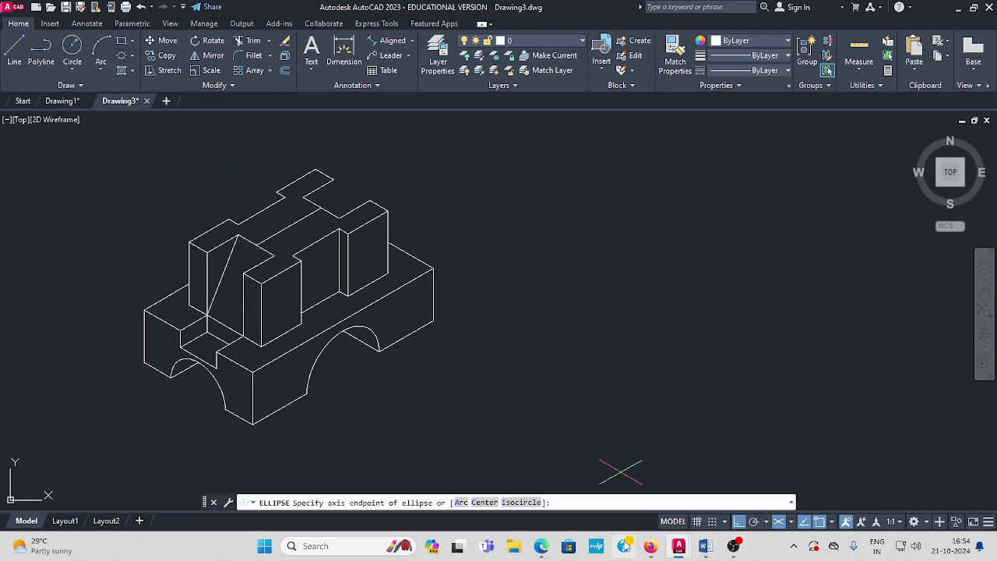
click(521, 502)
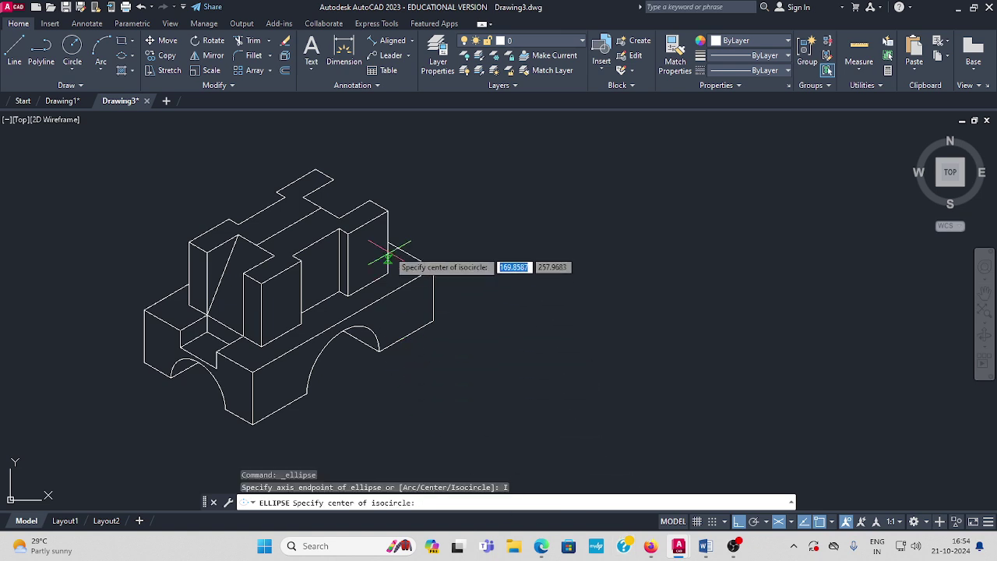
click(289, 225)
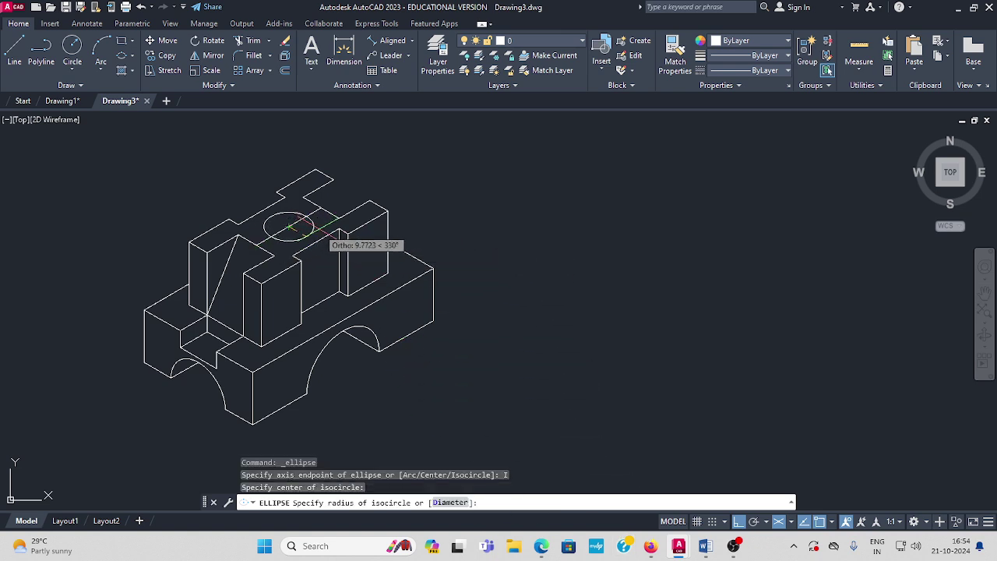
text(1)
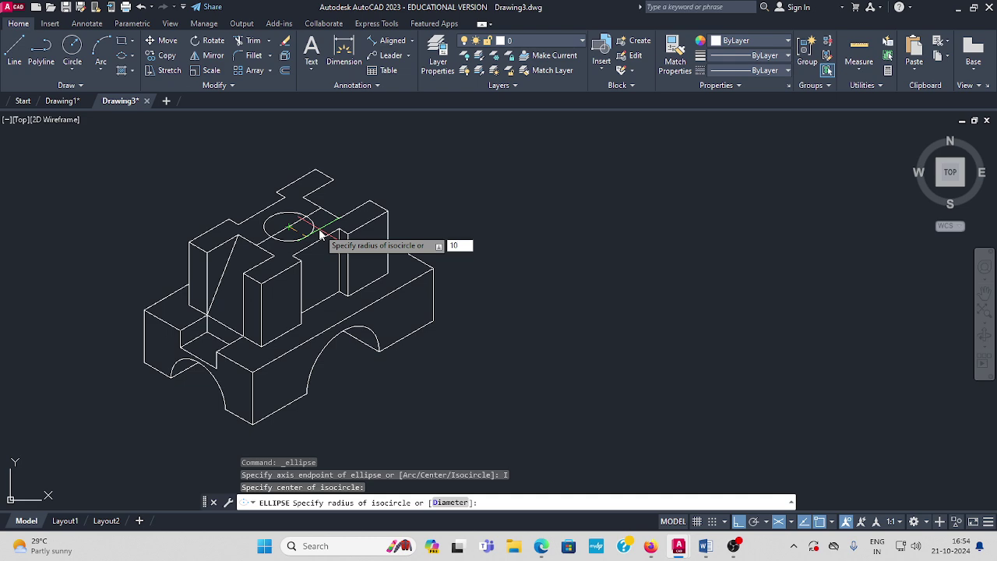
text(0)
key(Return)
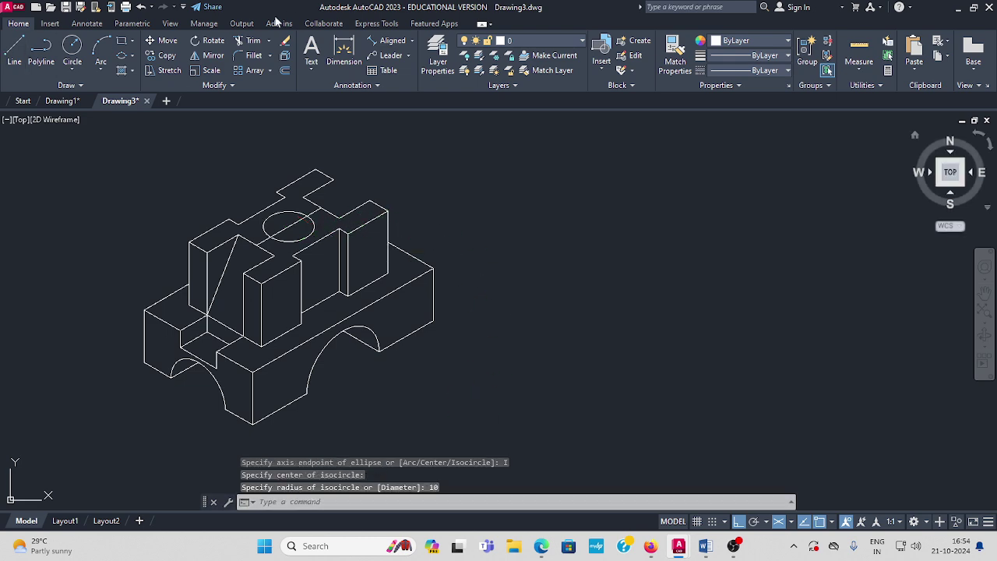
- Trim away the construction line inside and outside the hole on the upper block's top face
click(251, 40)
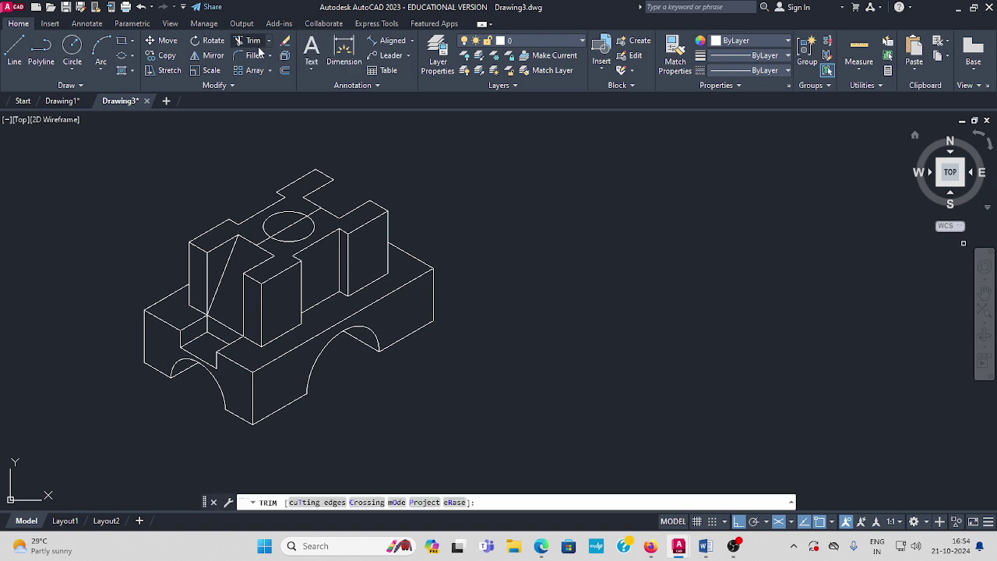
click(283, 228)
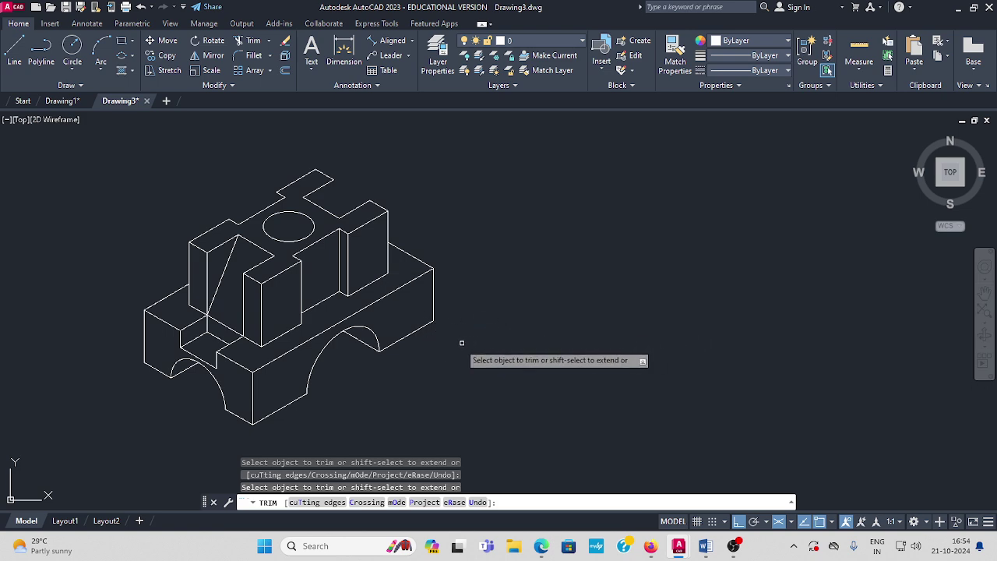
key(Escape)
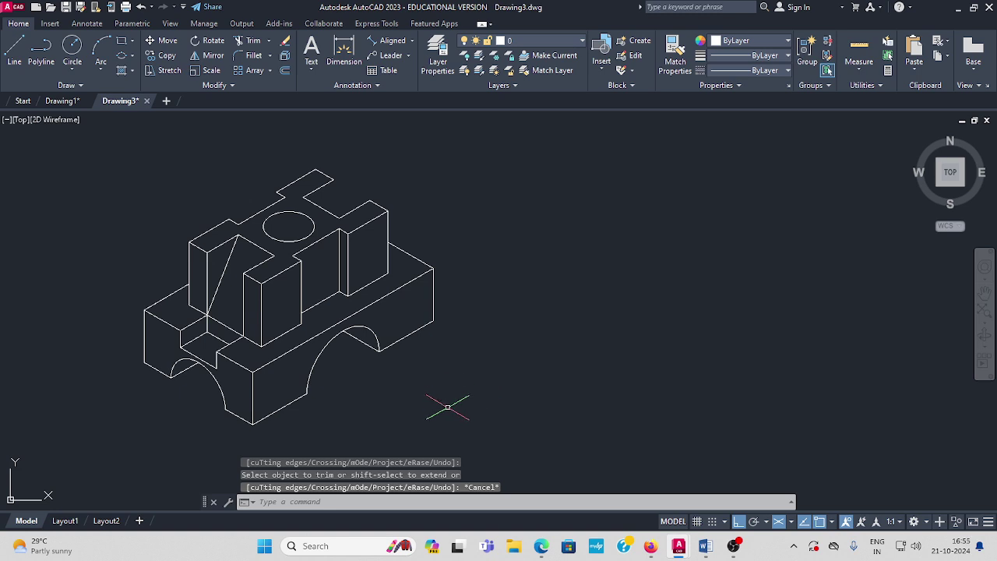
- In isoplane Right, draw a vertical edge about 8 units down from the rear far leg's inner notch corner
click(14, 53)
scroll(316, 193, up, 2)
scroll(315, 193, up, 1)
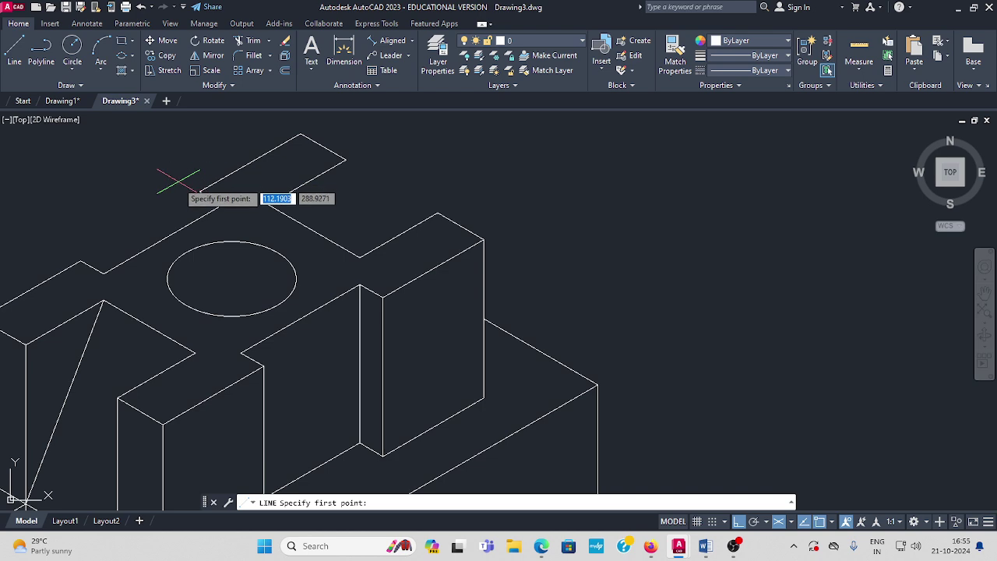
click(201, 192)
middle_drag(211, 230, 206, 220)
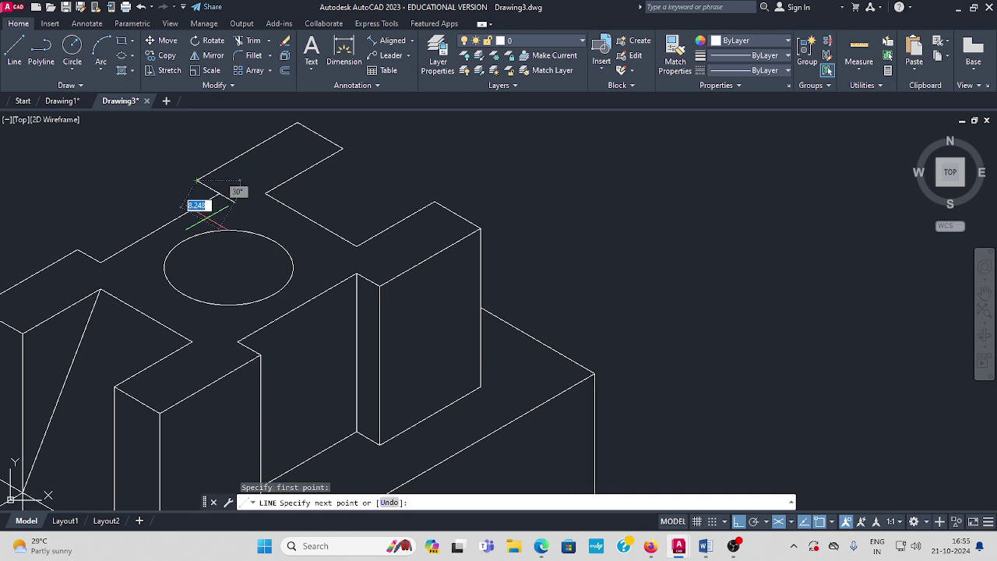
click(218, 221)
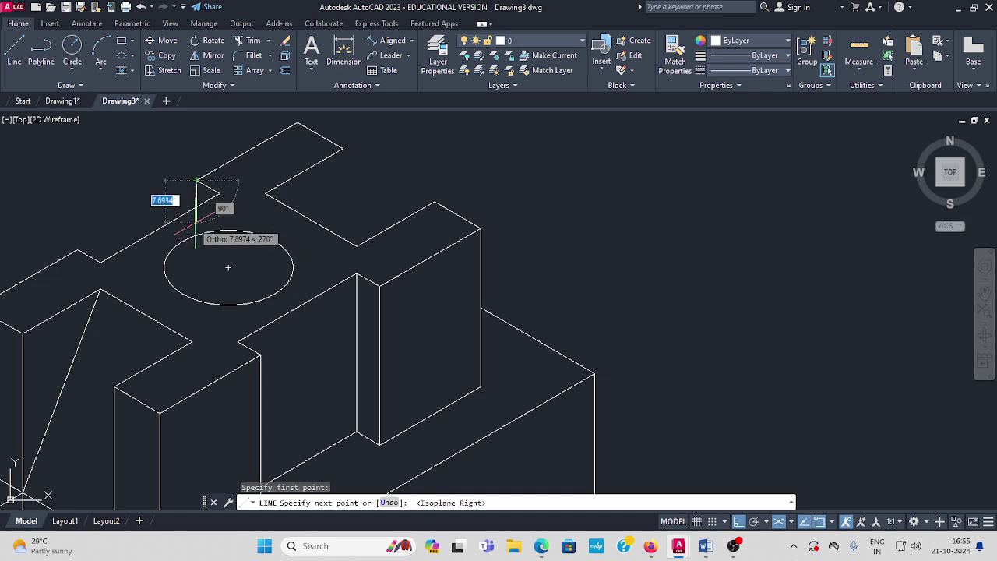
key(F5)
key(Escape)
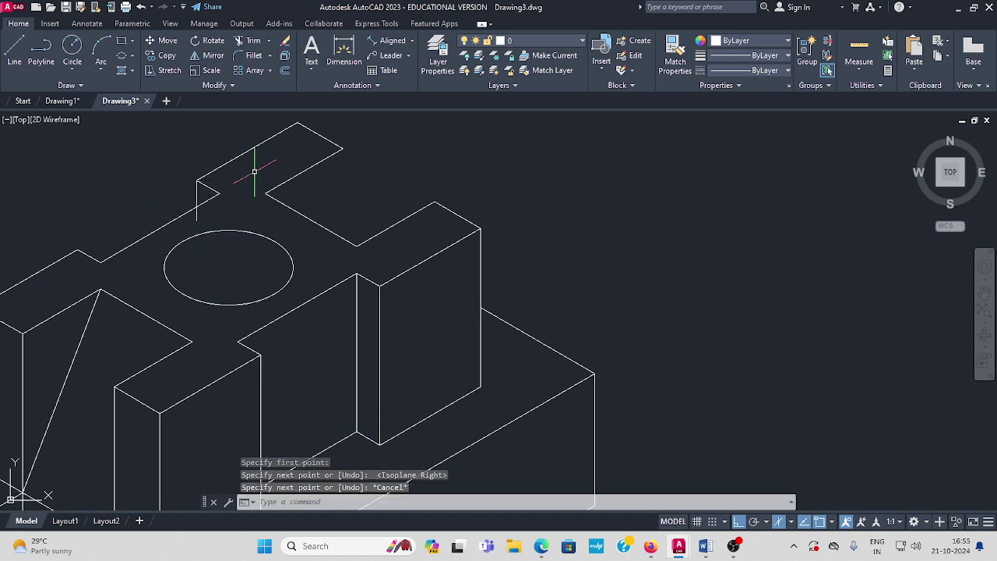
- Trim the short vertical edge's overhang below the upper block's back top edge
click(249, 48)
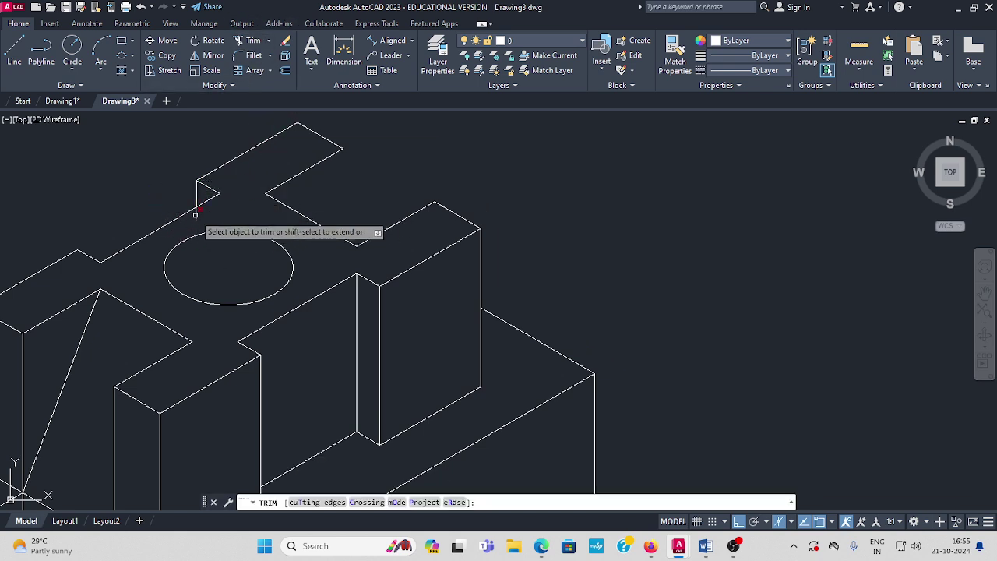
scroll(230, 211, down, 3)
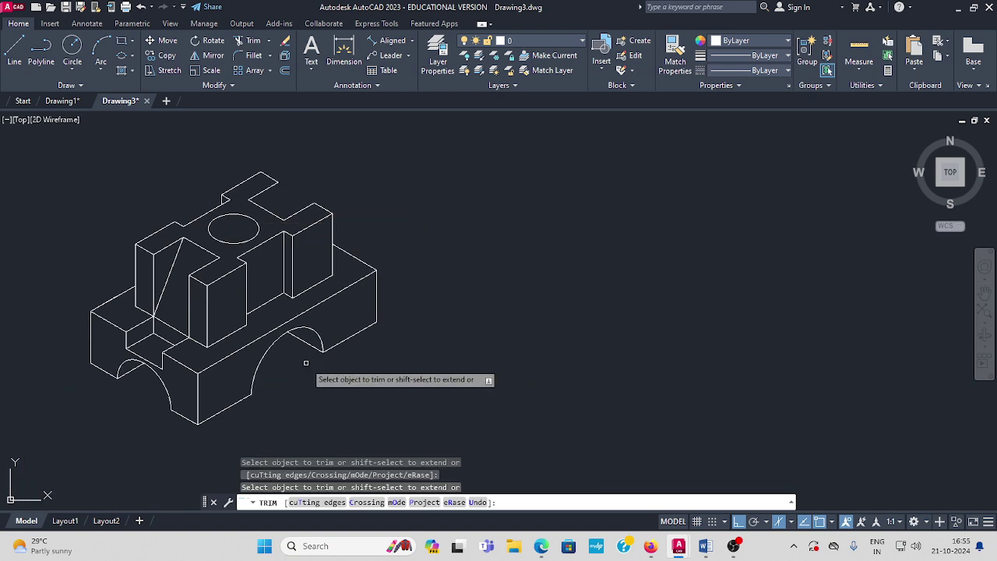
key(Escape)
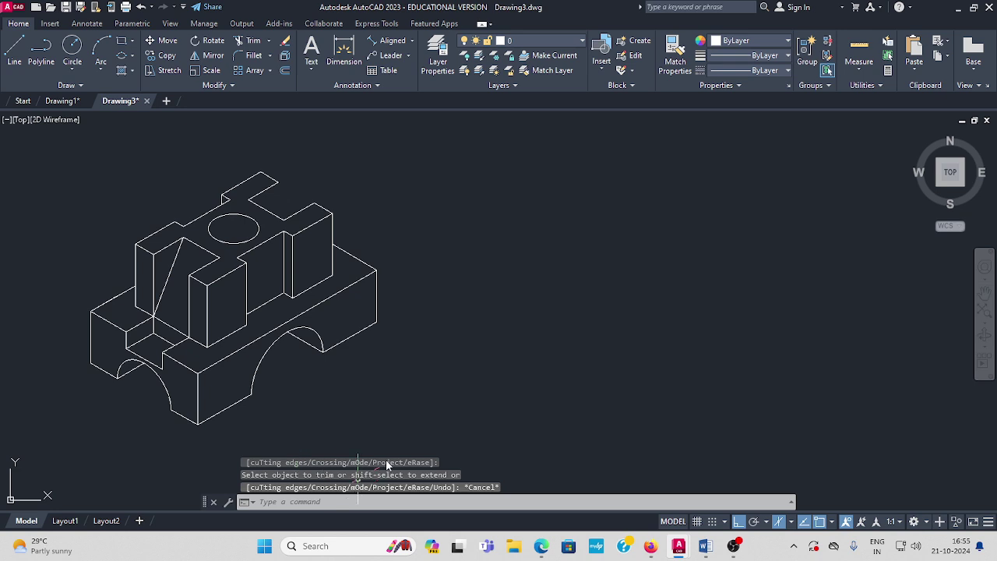
- Compare the isometric drawing with the dimensioned reference picture in Drawing1
mouse_move(343, 448)
middle_down()
mouse_move(332, 402)
mouse_move(336, 410)
middle_up()
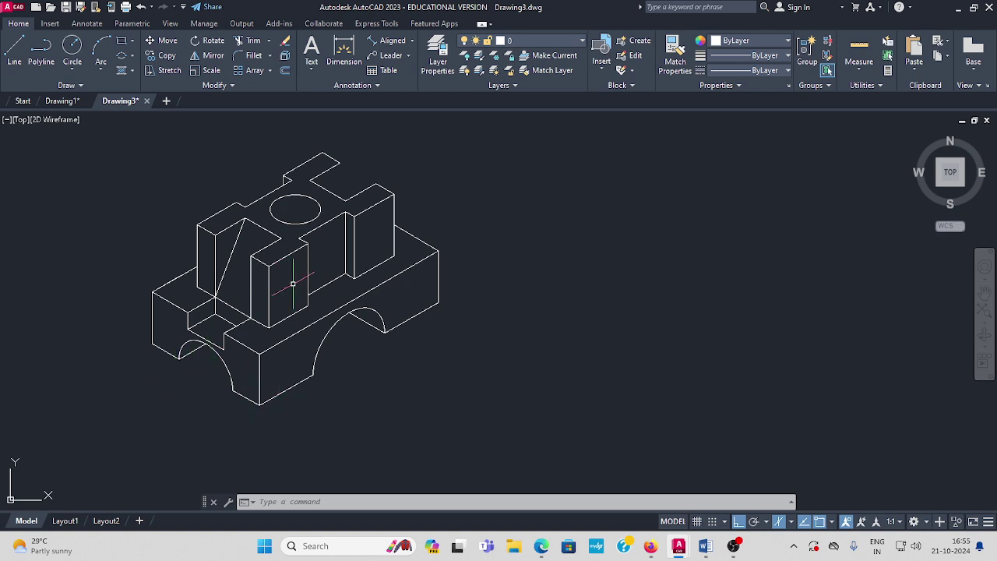
click(60, 102)
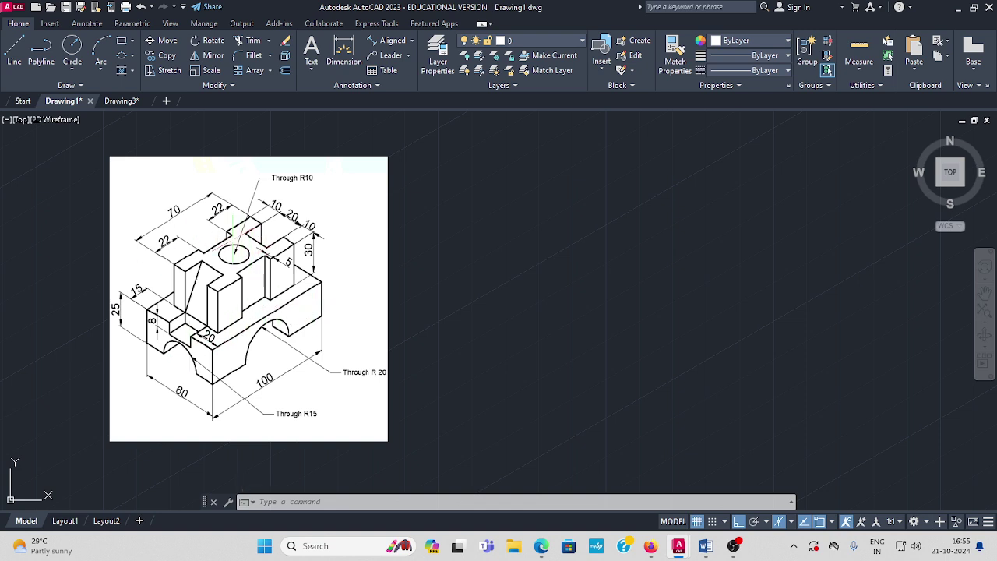
click(118, 102)
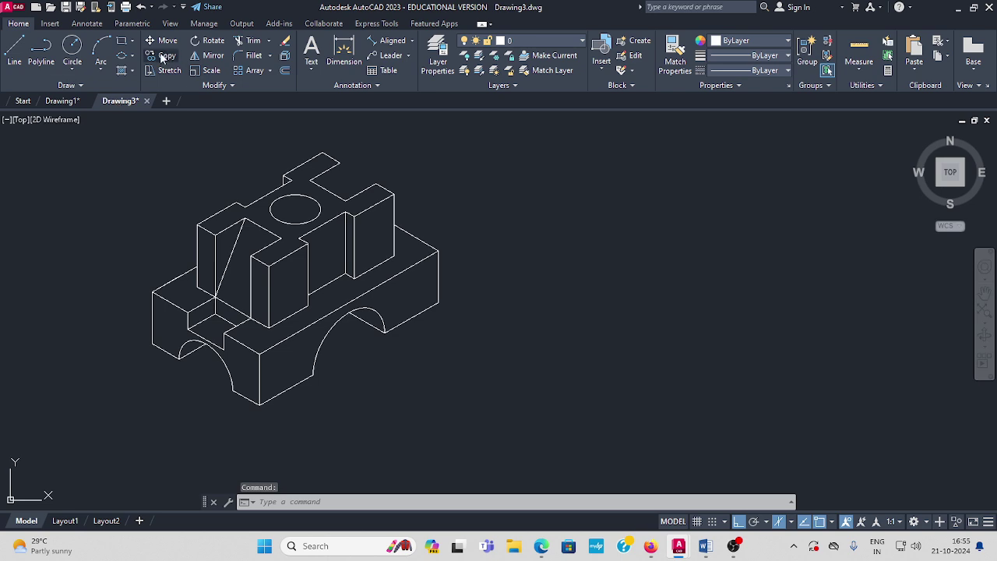
click(14, 50)
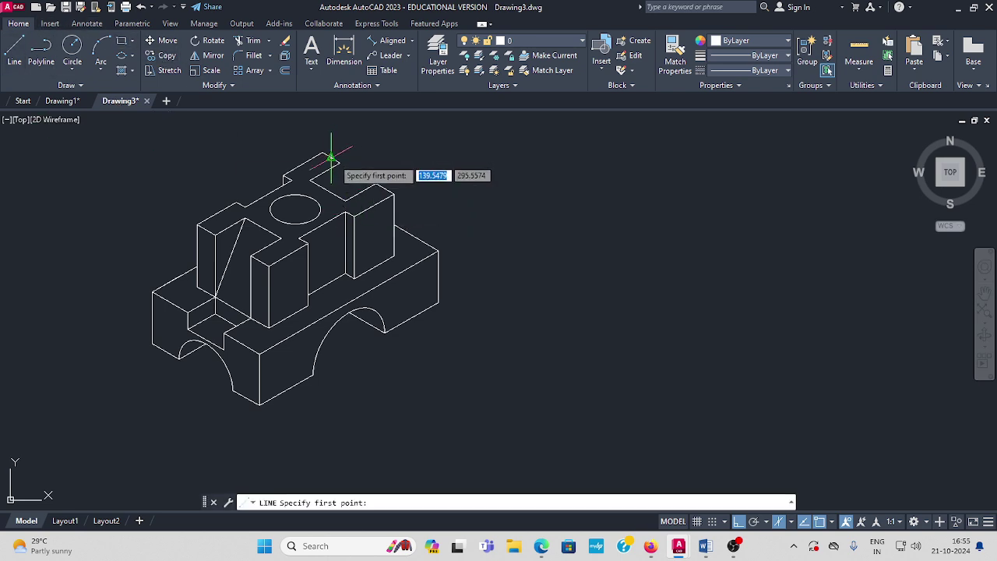
click(338, 163)
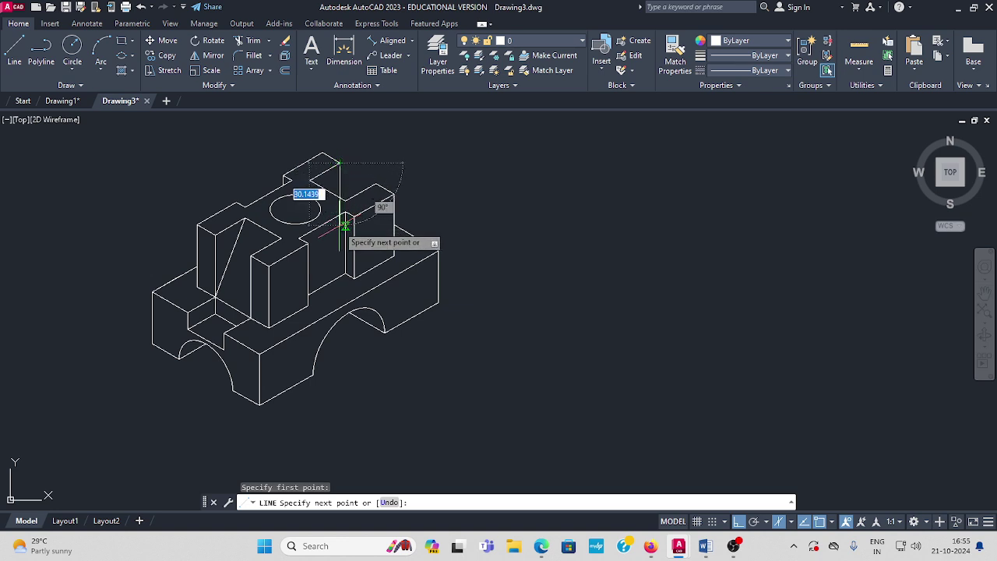
click(338, 212)
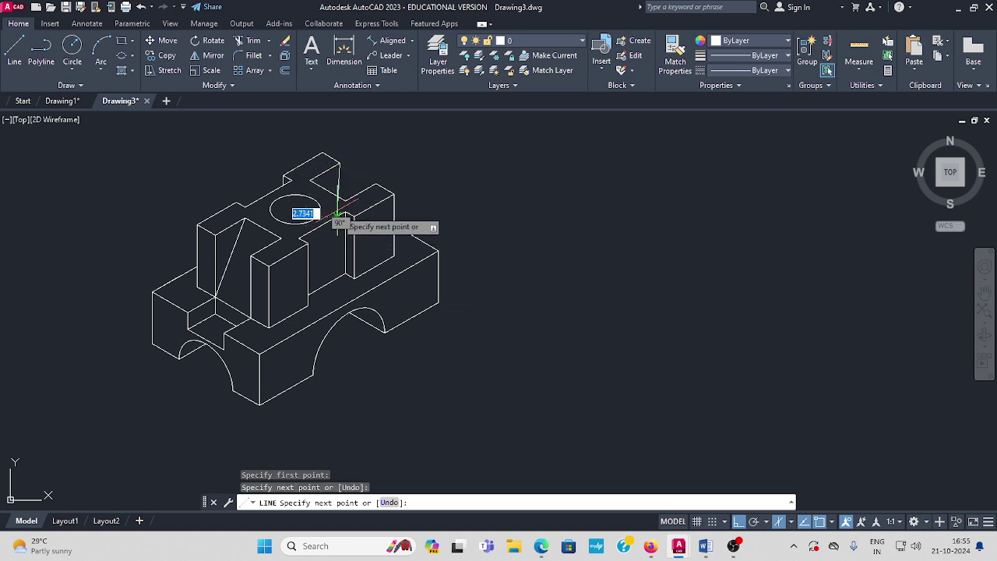
key(Escape)
click(339, 180)
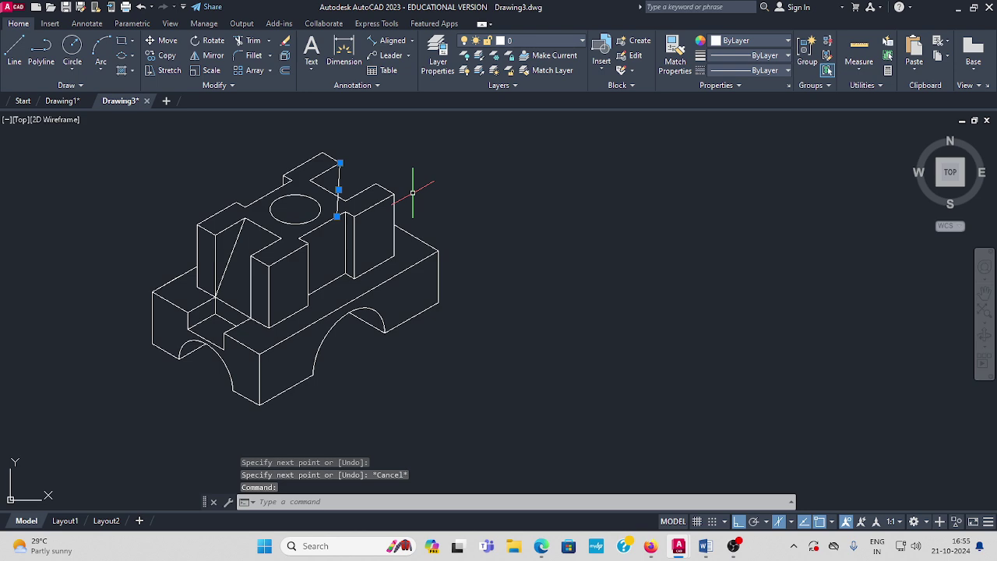
key(Delete)
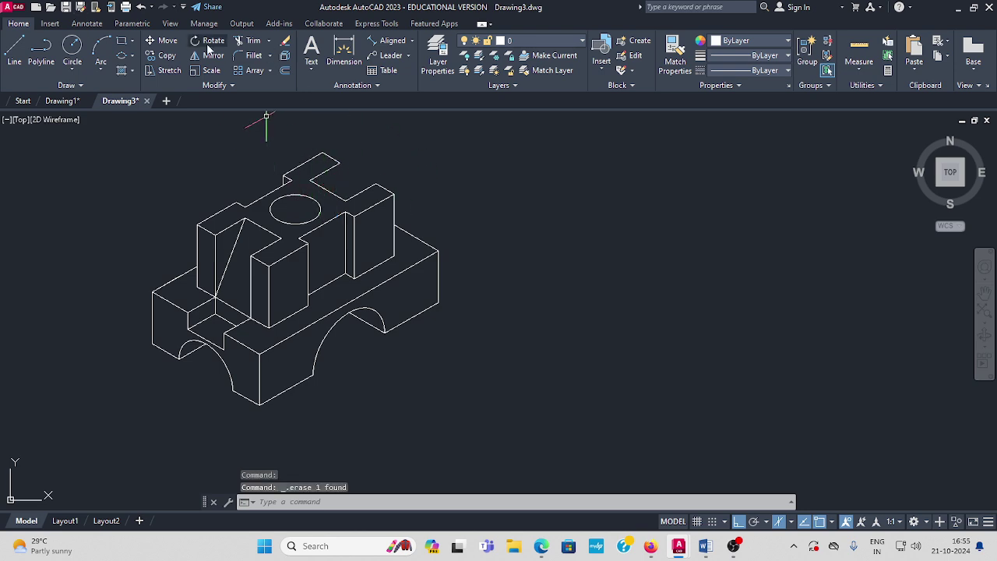
- In isoplane Left, draw a vertical edge down from the rear far leg's outer top corner, past the upper block's top face
click(14, 51)
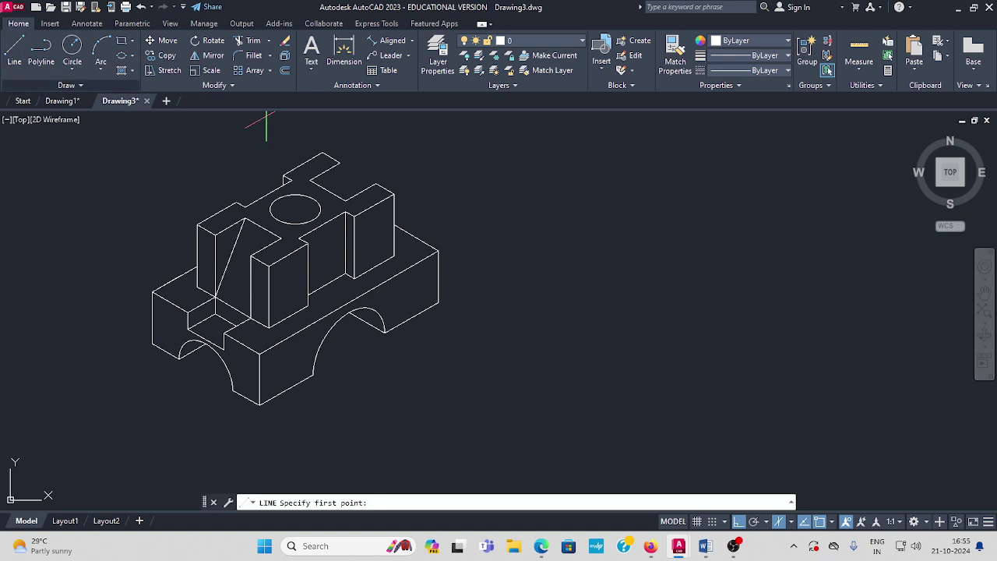
click(339, 163)
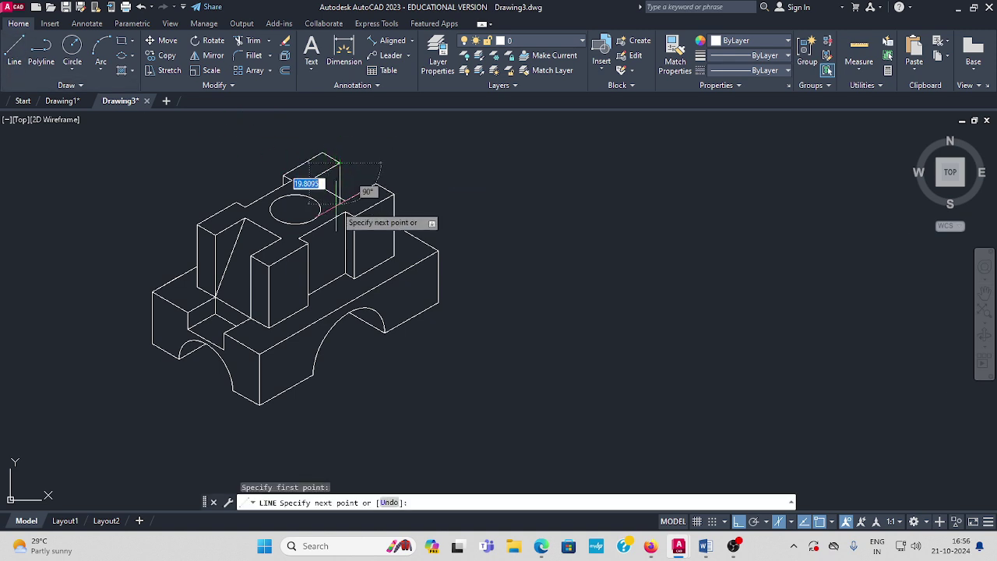
key(F5)
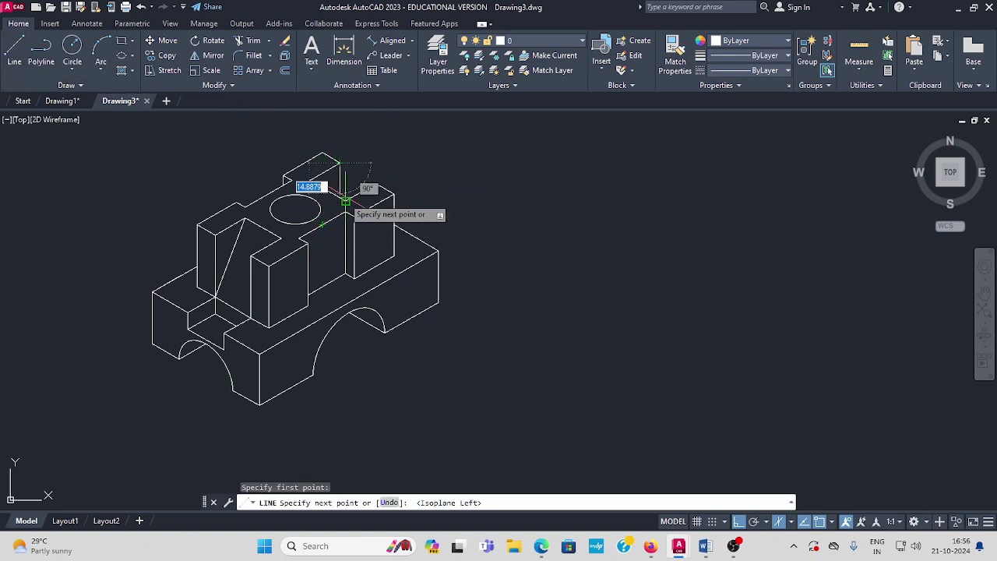
middle_drag(342, 212, 351, 214)
scroll(351, 214, up, 5)
key(Escape)
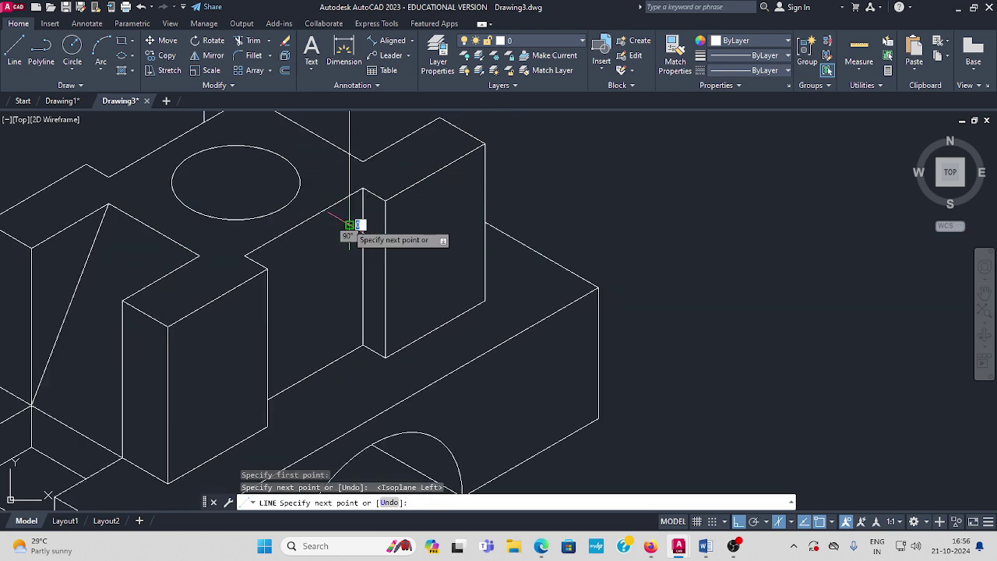
scroll(372, 138, down, 3)
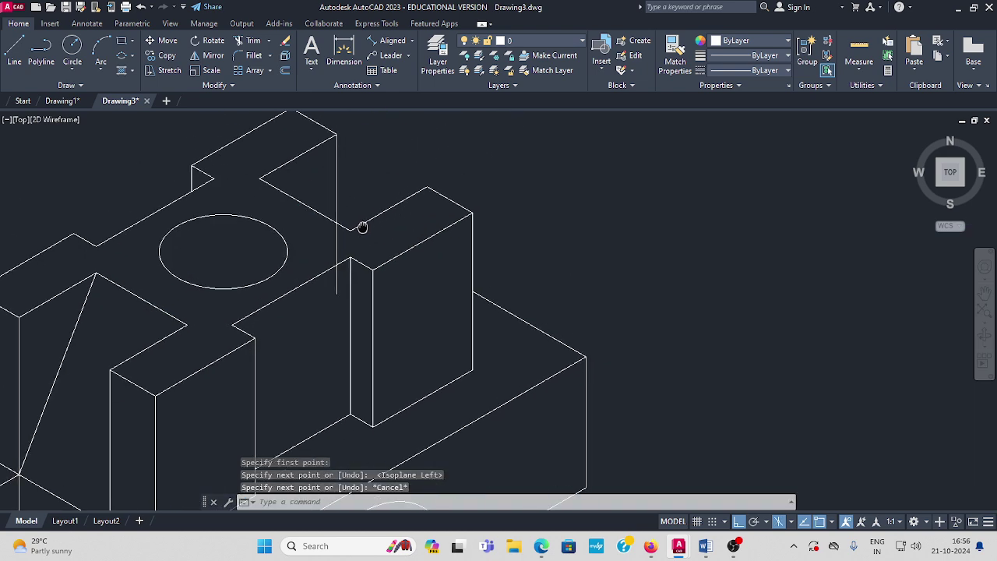
- Trim the new vertical edge's overhang below the rear notch's edge on the upper block's top face
click(253, 42)
click(350, 255)
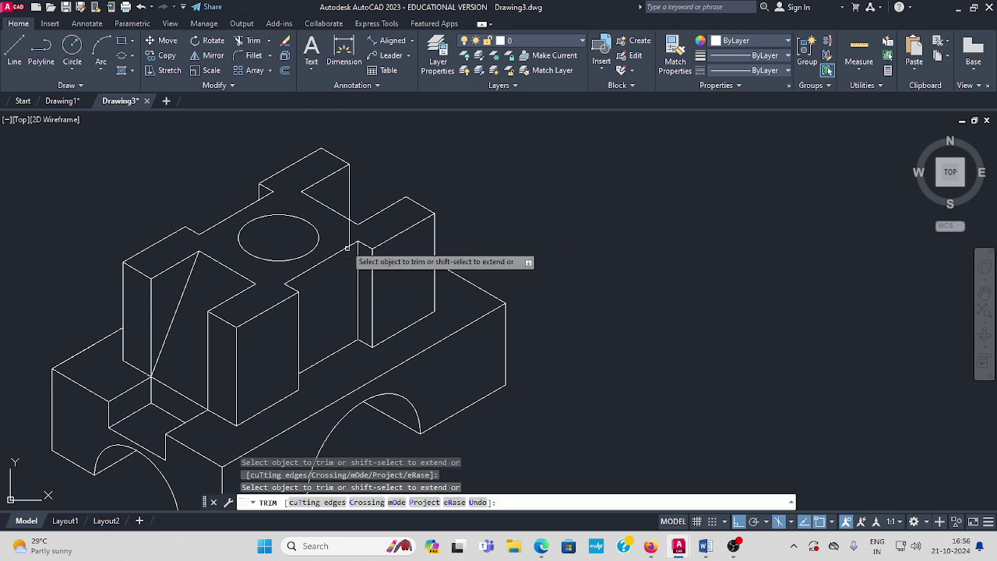
scroll(446, 208, down, 2)
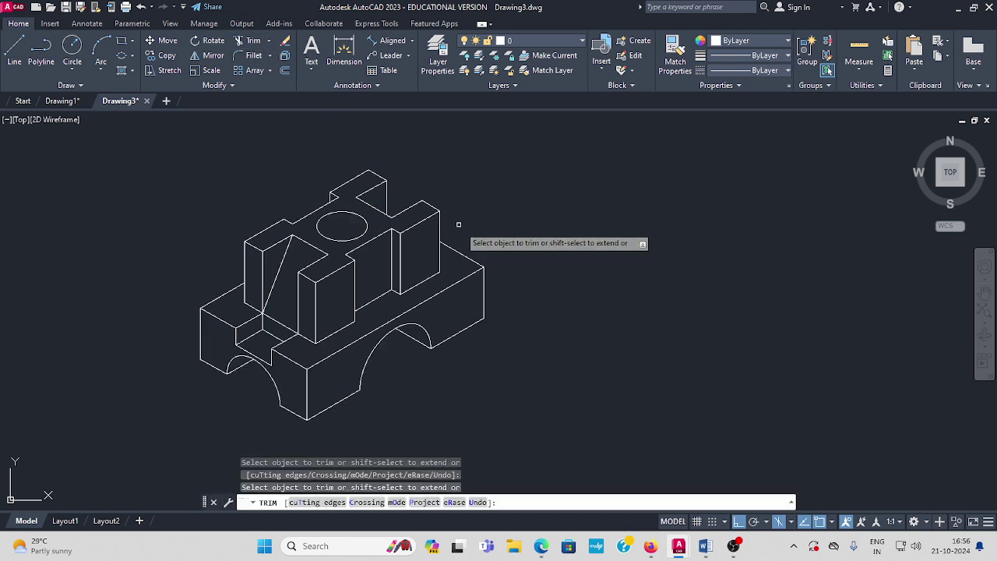
key(Escape)
middle_drag(478, 285, 534, 272)
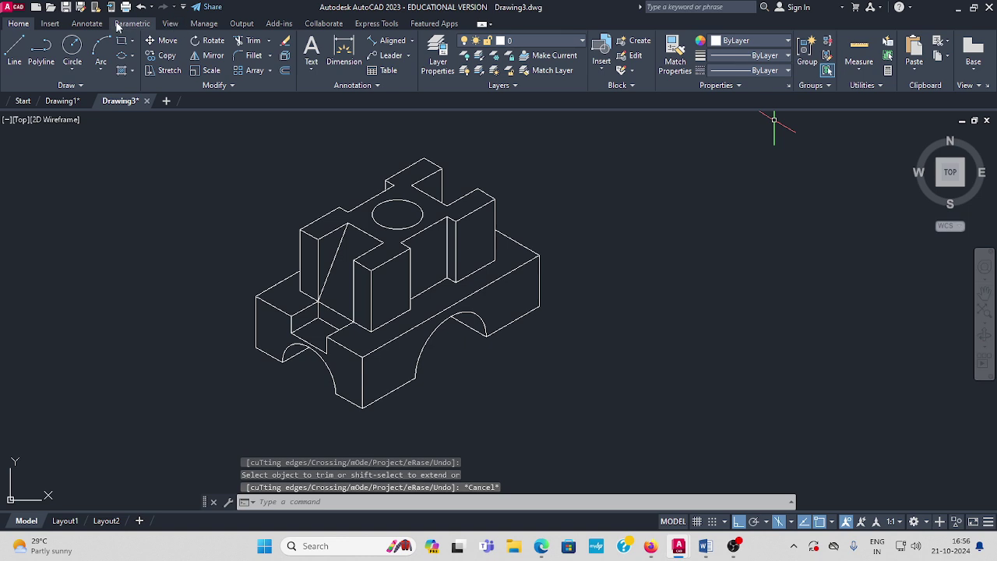
- Add an aligned dimension to the base's long bottom edge, placing it below the arched side
click(87, 24)
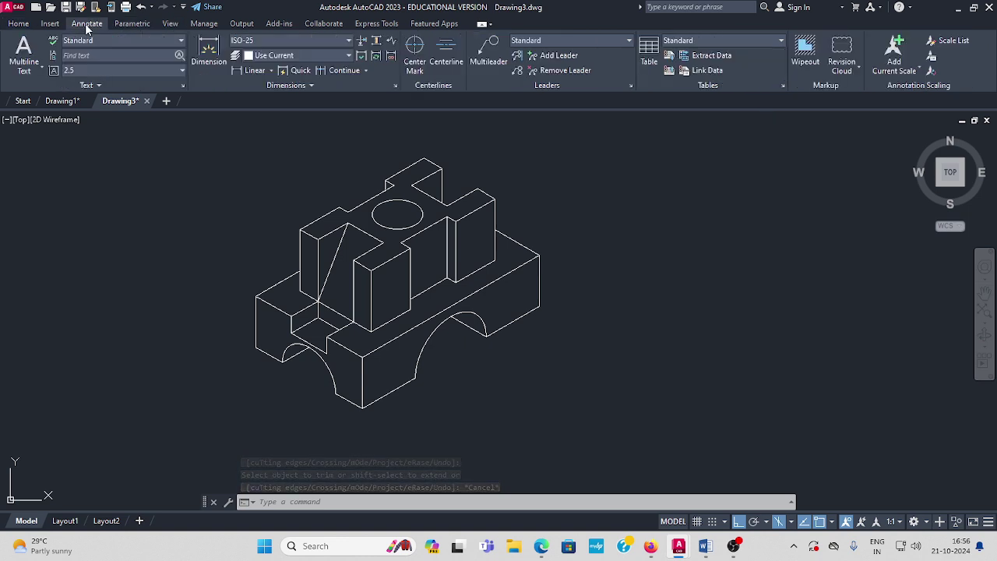
click(273, 71)
click(265, 117)
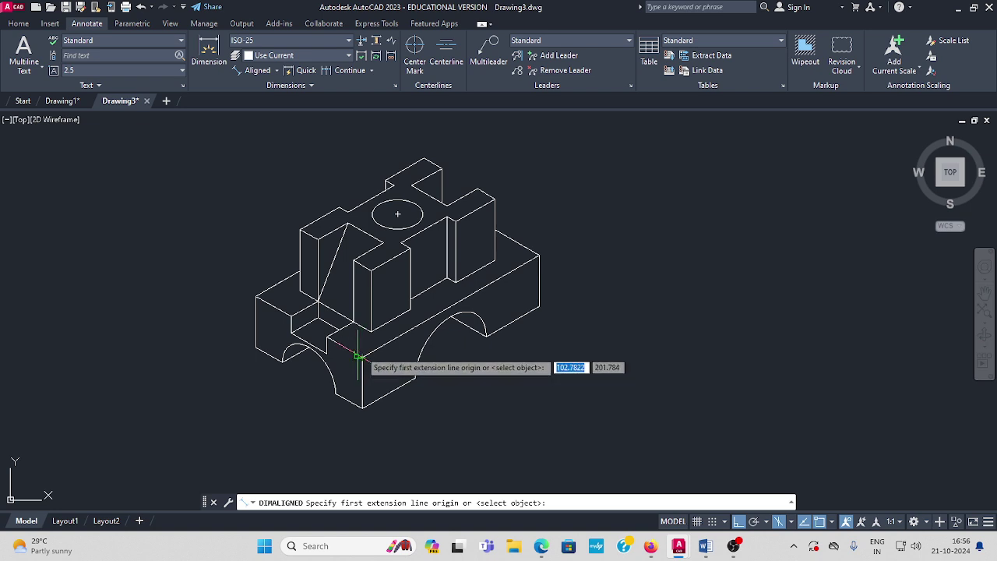
click(362, 408)
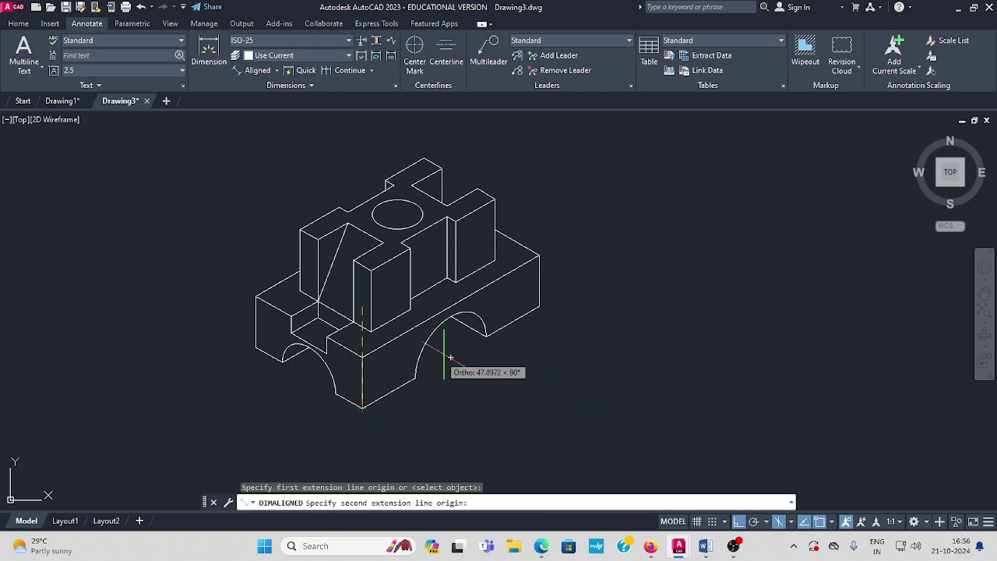
click(538, 306)
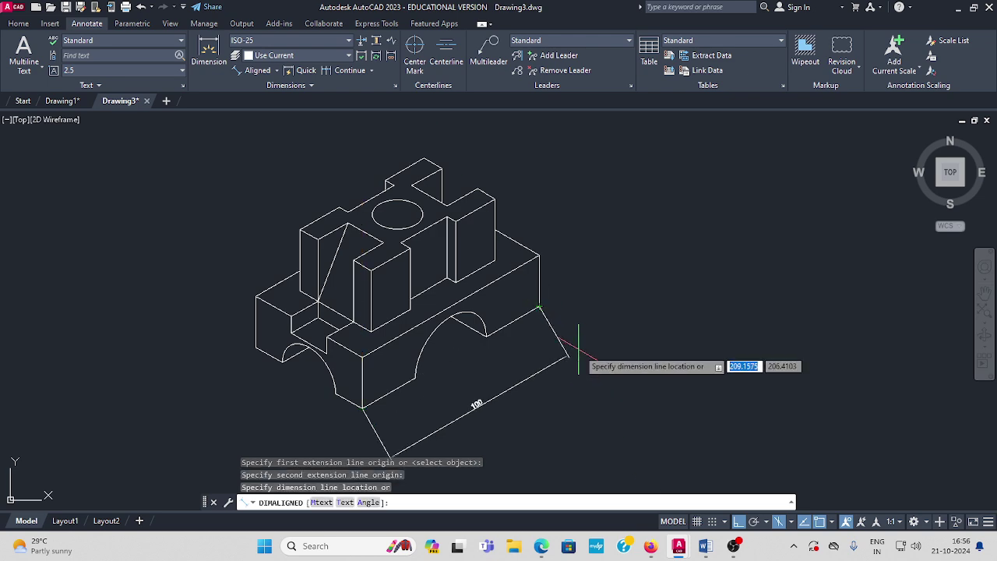
middle_drag(566, 355, 556, 335)
click(543, 336)
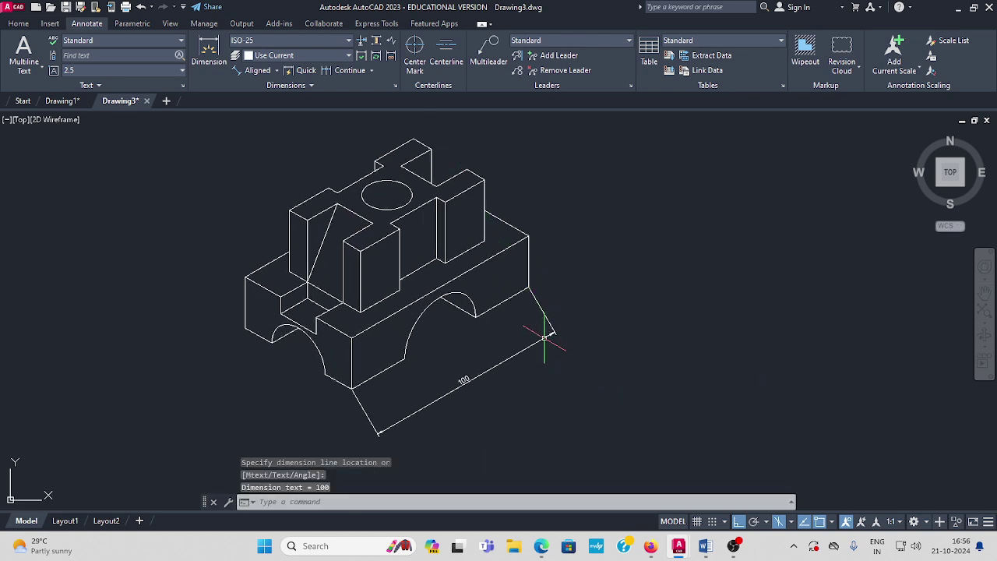
click(277, 70)
click(264, 91)
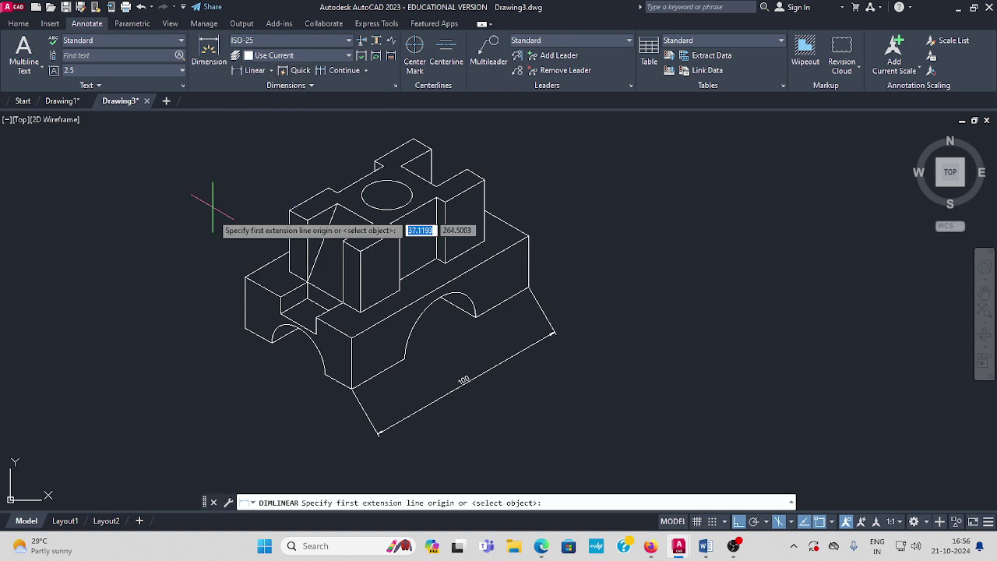
click(246, 328)
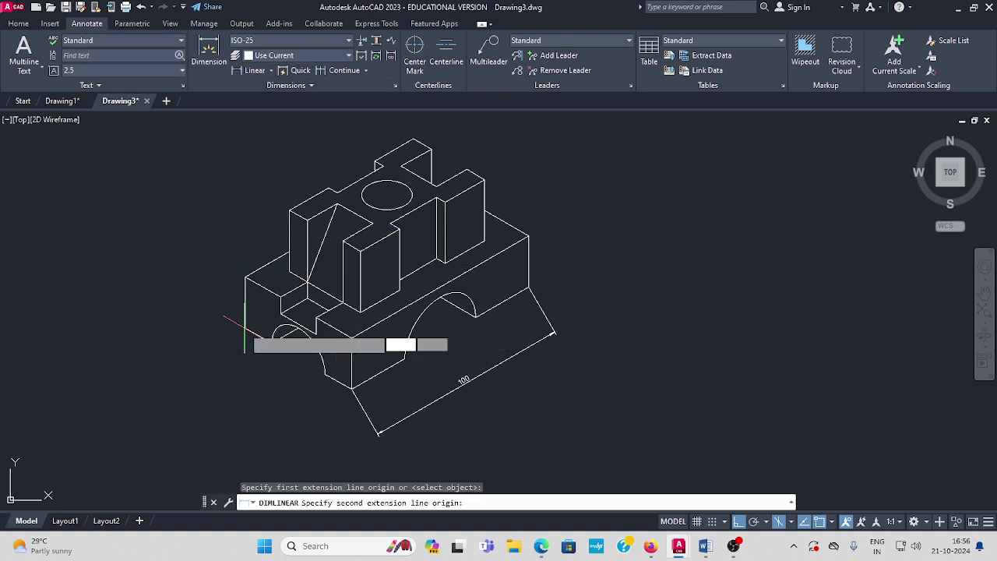
click(351, 388)
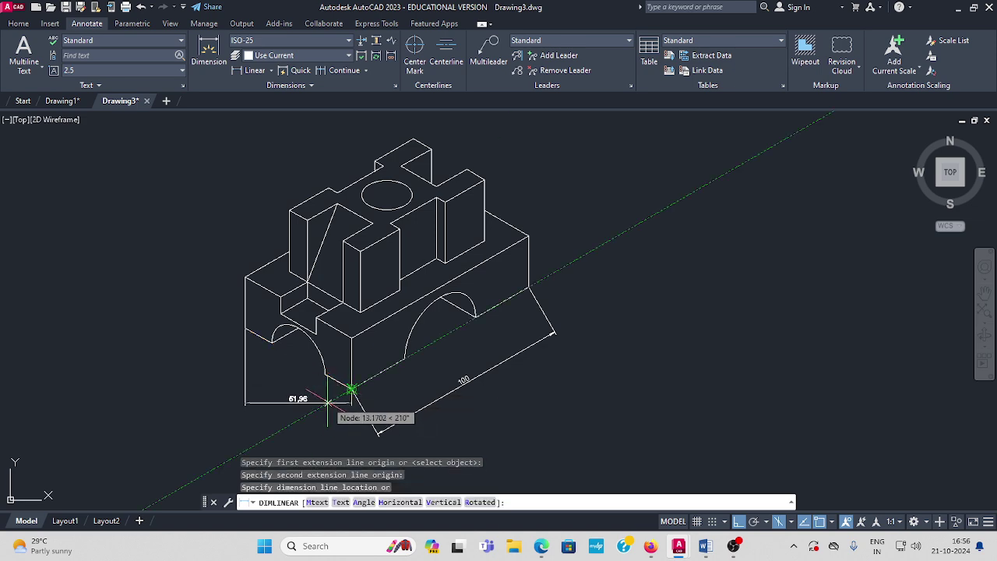
key(Escape)
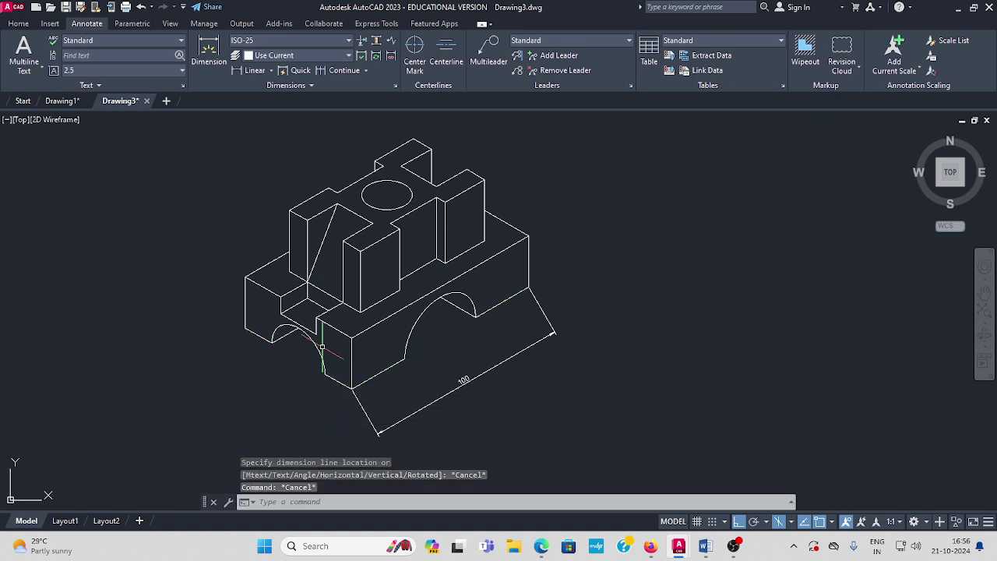
- Add an aligned dimension to the base's width along the slotted end's bottom edge, placing it below the solid
click(271, 71)
click(265, 116)
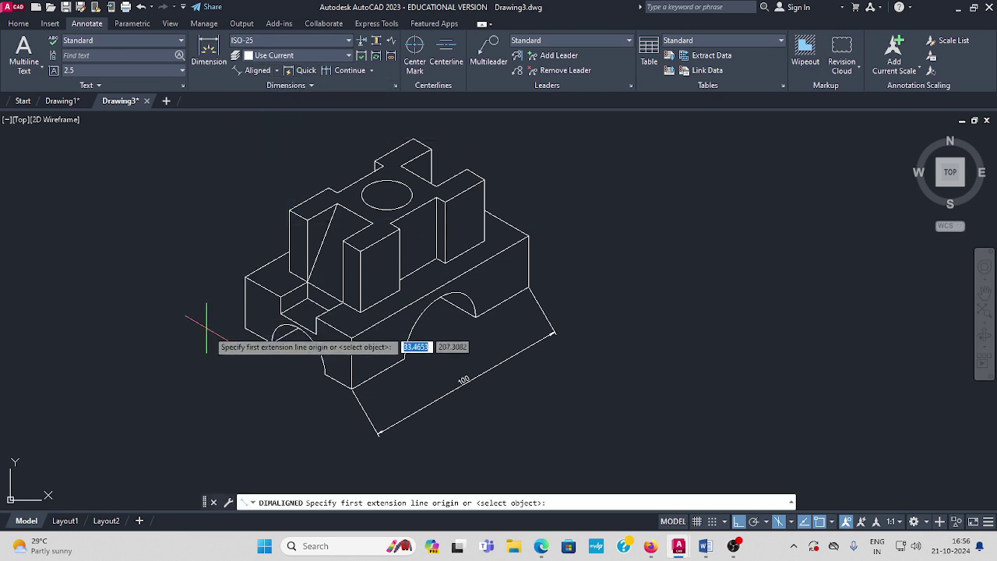
click(246, 328)
click(356, 384)
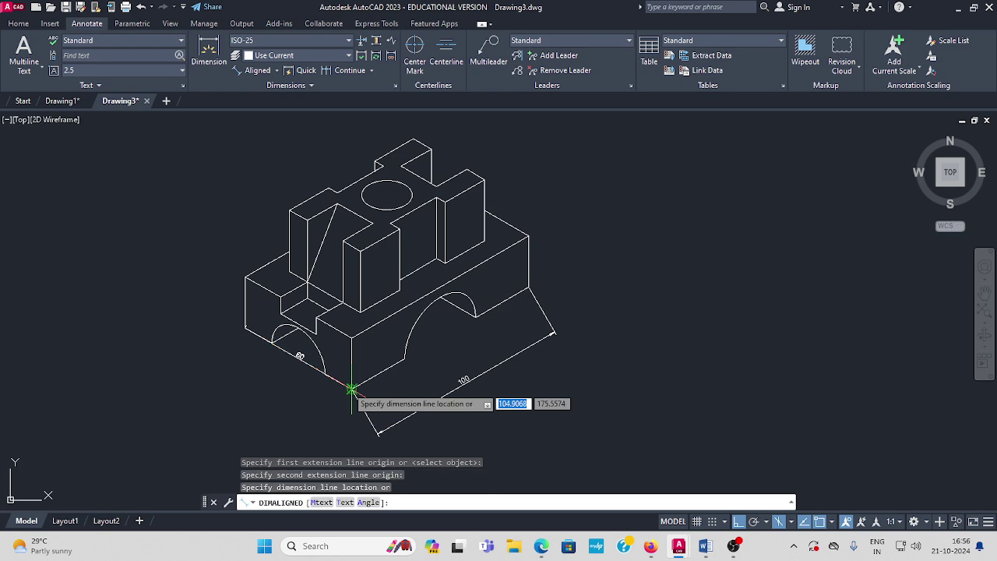
click(322, 413)
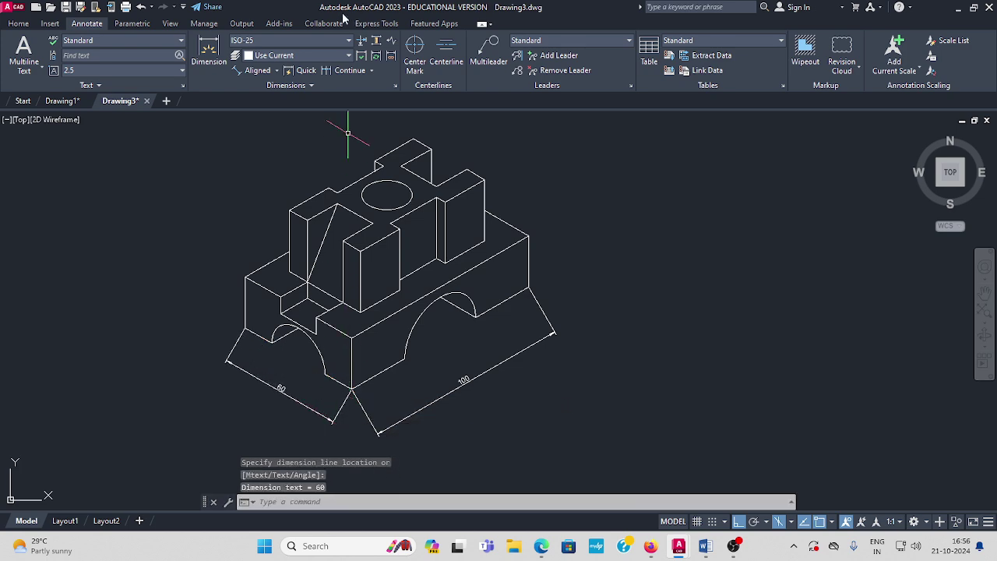
- Add an aligned dimension to the base's height at the outer vertical edge of the slotted end
click(274, 71)
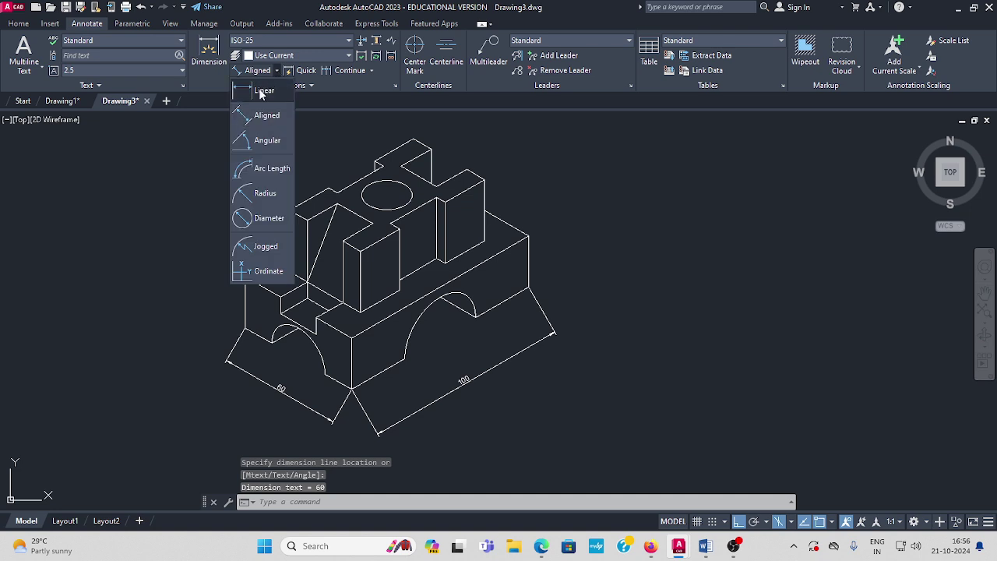
click(263, 116)
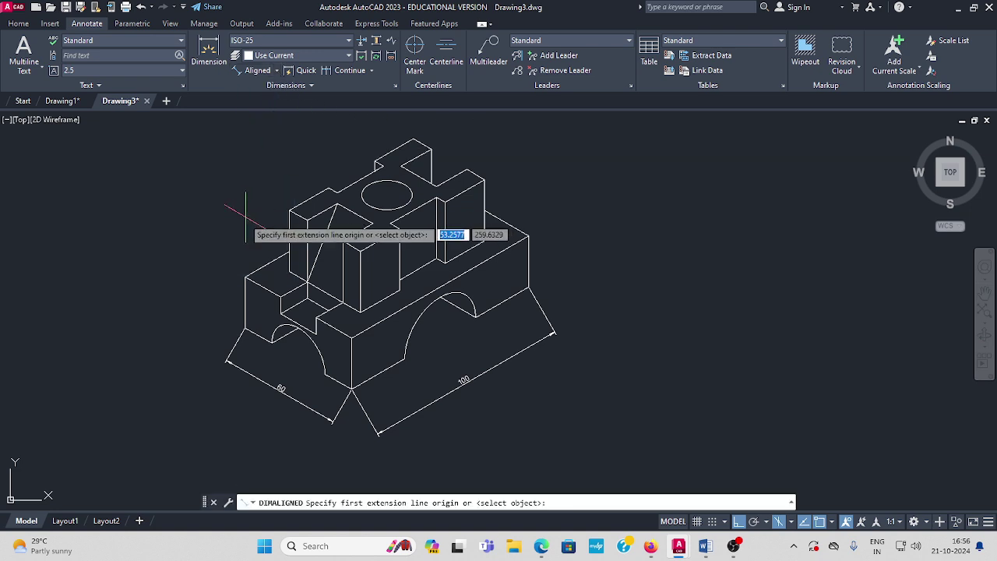
click(245, 330)
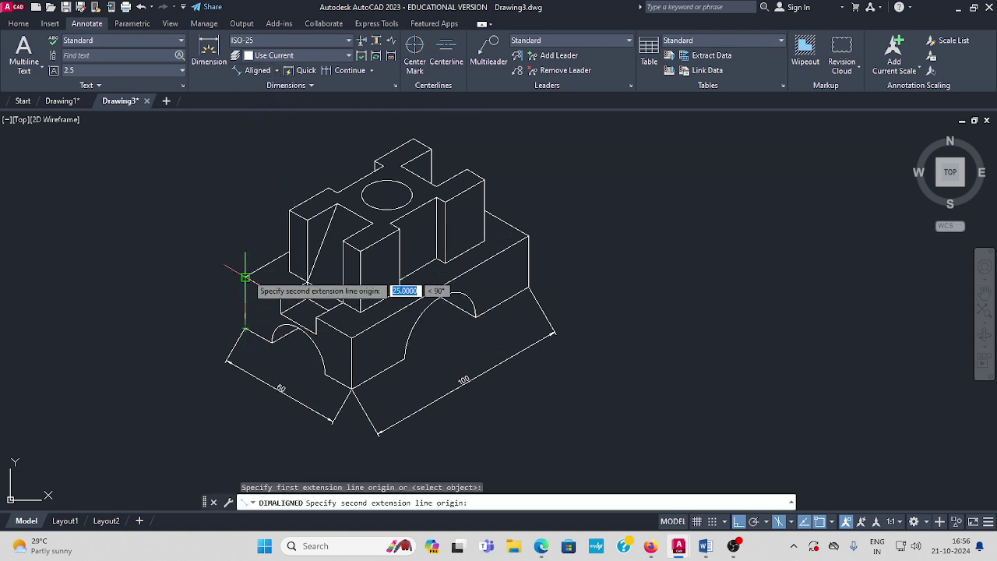
click(246, 277)
click(222, 288)
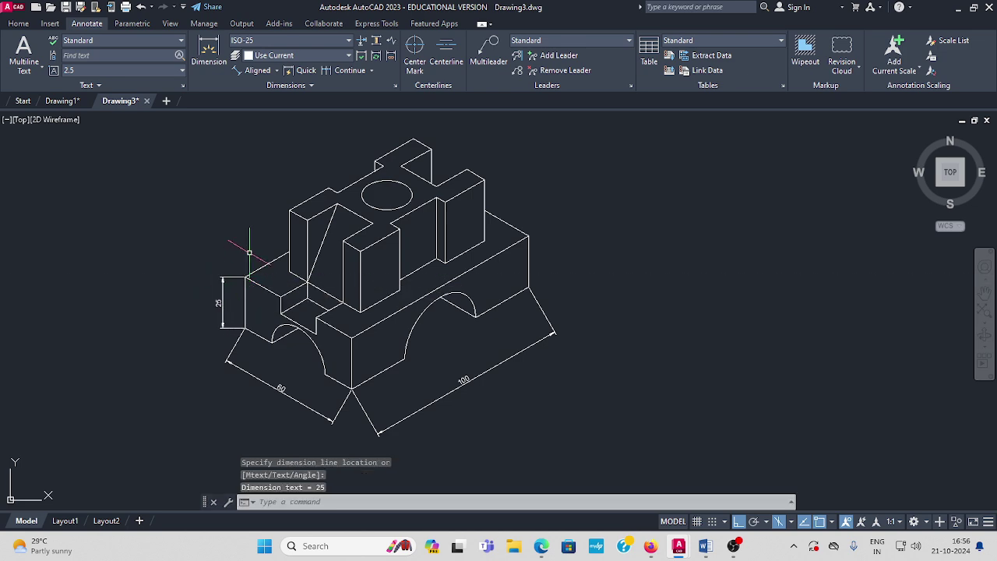
click(276, 70)
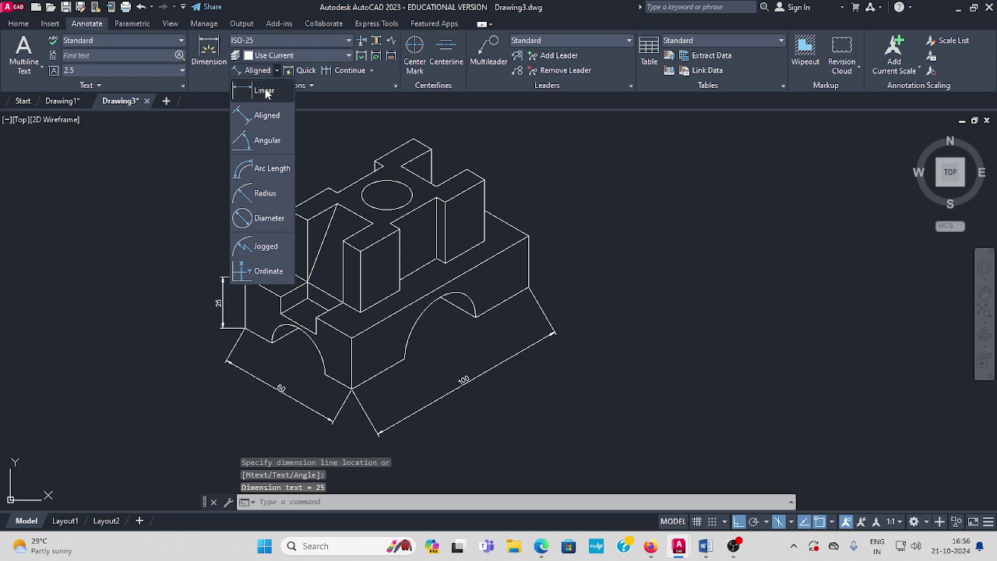
click(265, 91)
click(414, 140)
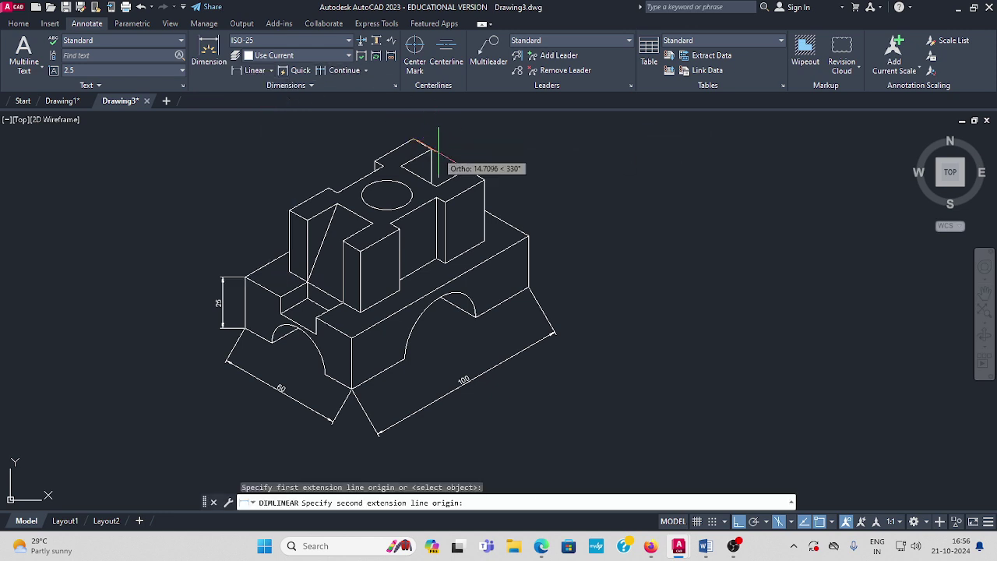
click(430, 151)
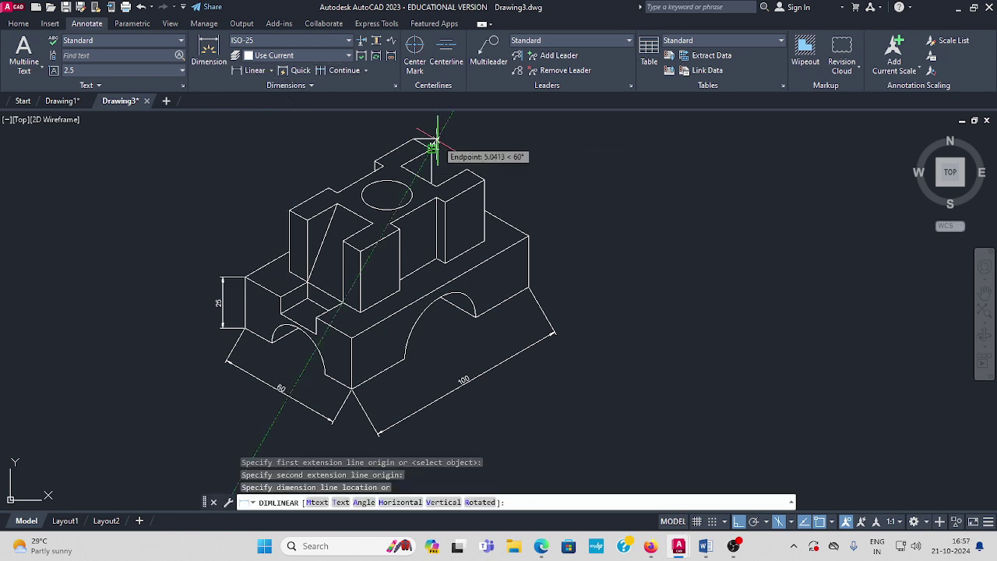
key(Escape)
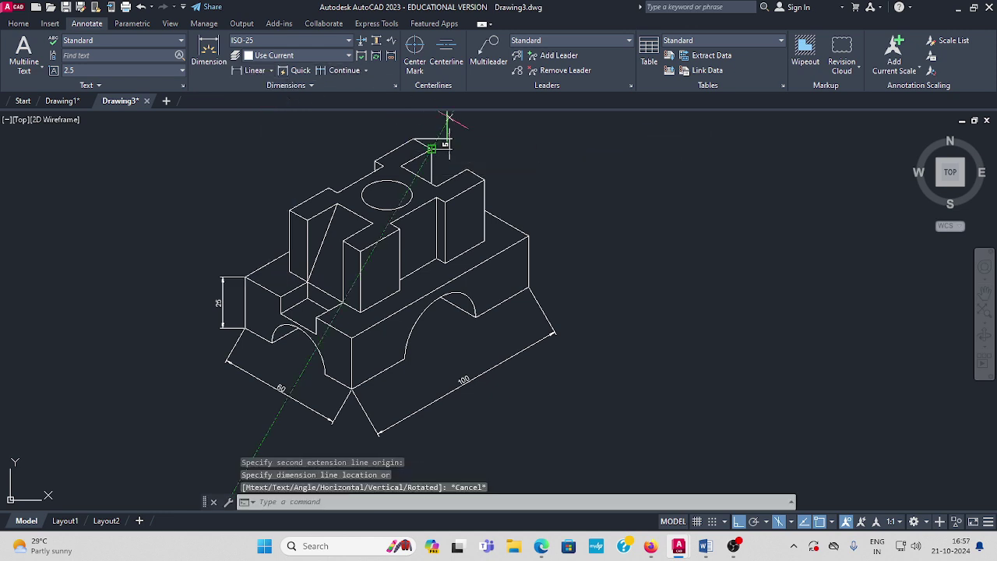
- Add an aligned dimension to the short widthwise top edge of the upper block's far rear arm, placing it beyond the end
click(269, 72)
click(263, 116)
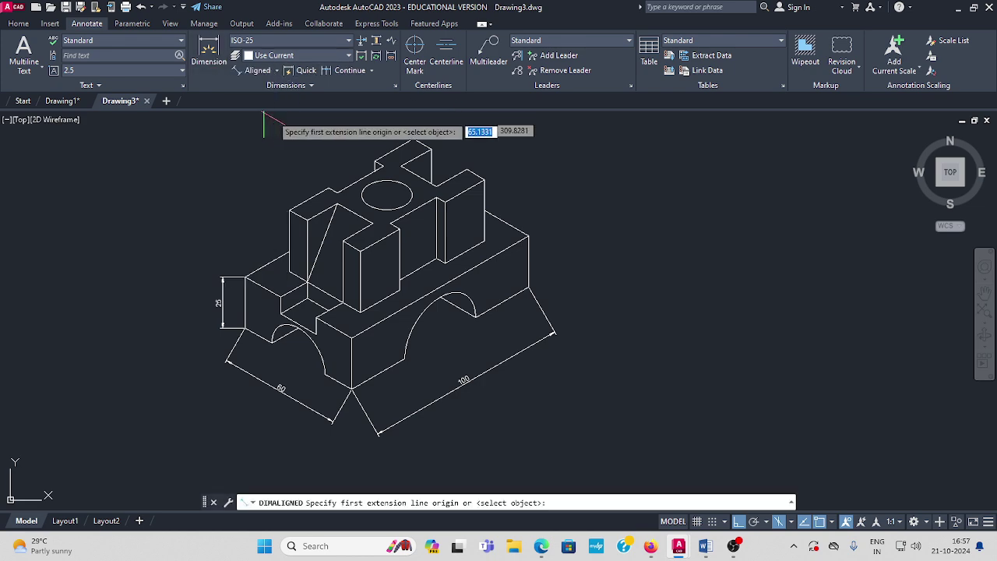
click(413, 140)
click(430, 151)
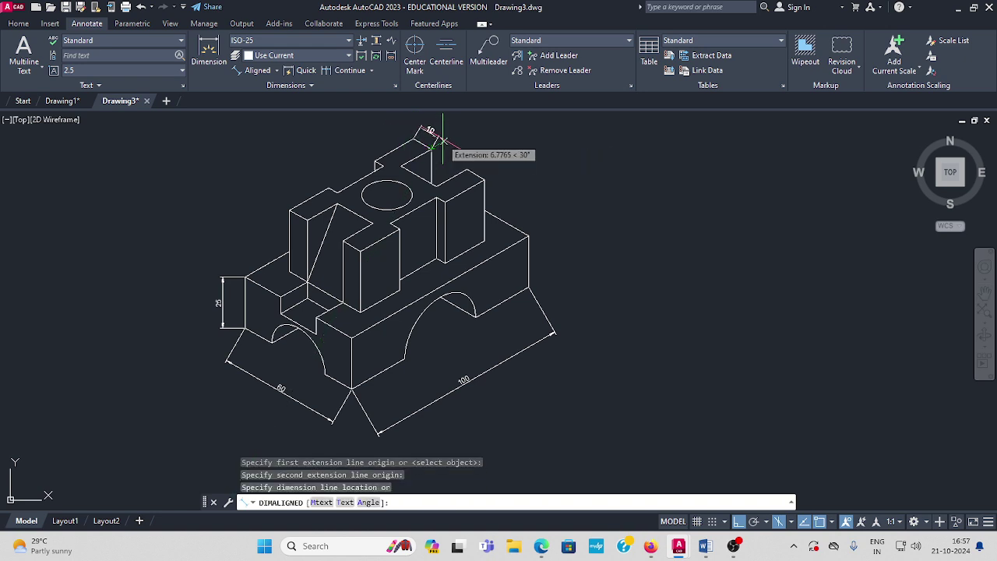
click(442, 138)
- Add an aligned dimension to the lengthwise outer top edge of the upper block's rear arm nearest the slotted end, placing it outside
click(277, 72)
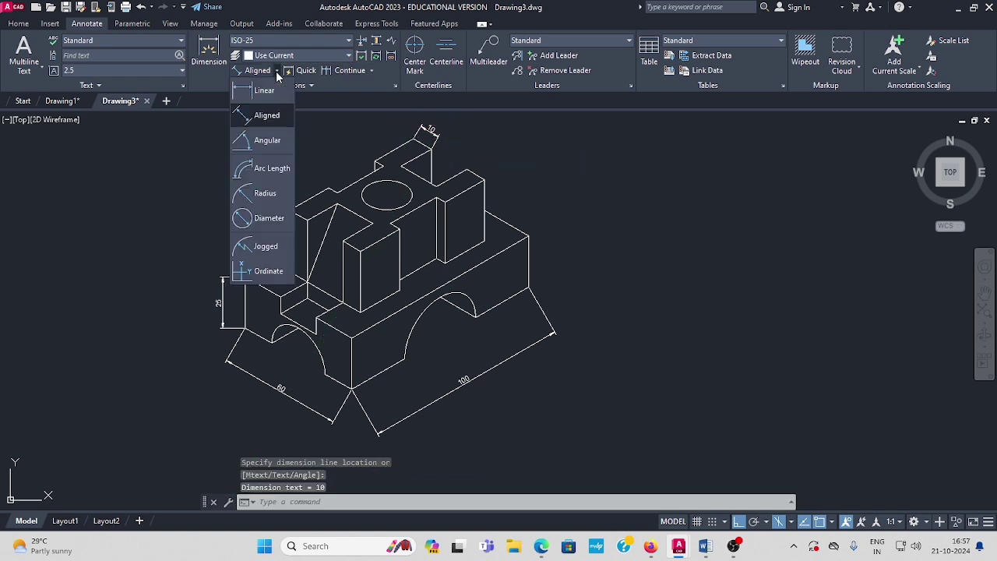
click(264, 116)
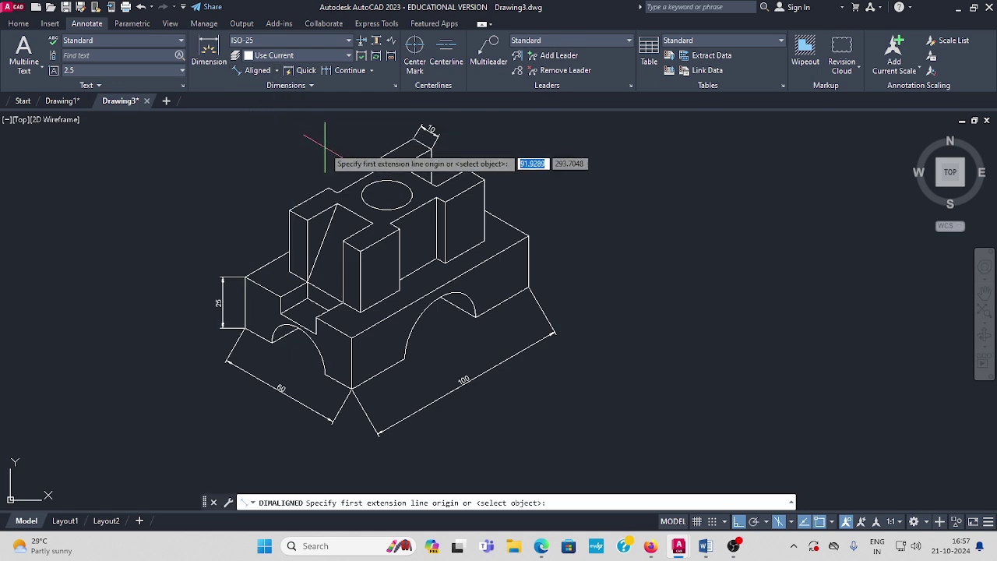
click(289, 208)
click(329, 189)
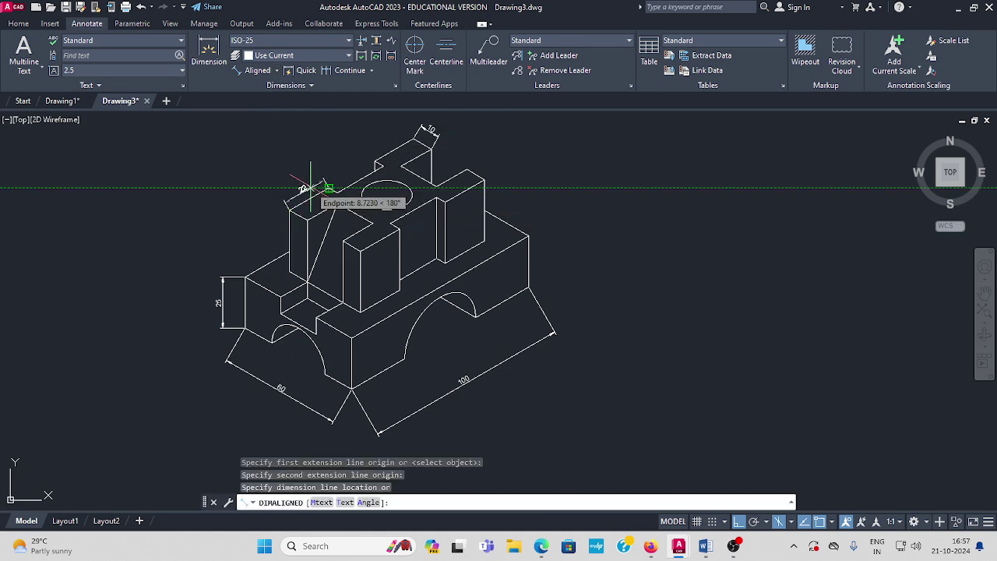
click(289, 186)
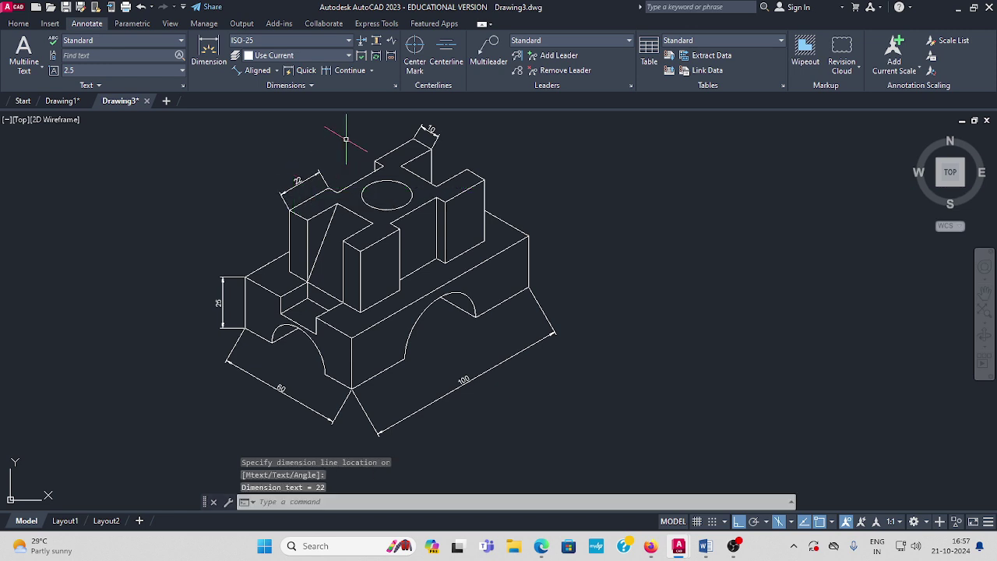
- Add an aligned dimension to the lengthwise outer top edge of the upper block's far rear arm, in line with the neighbouring dimension
click(278, 71)
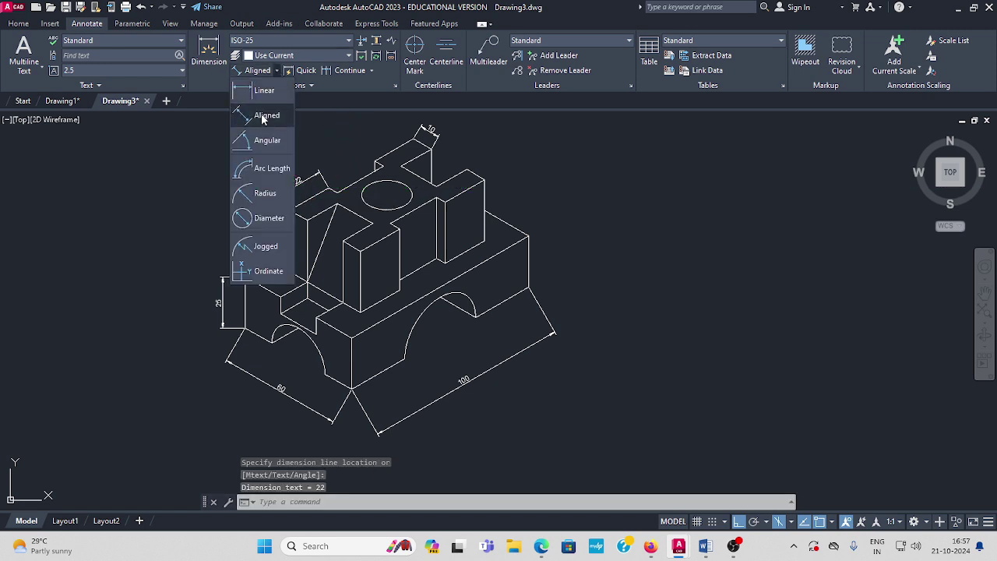
click(263, 117)
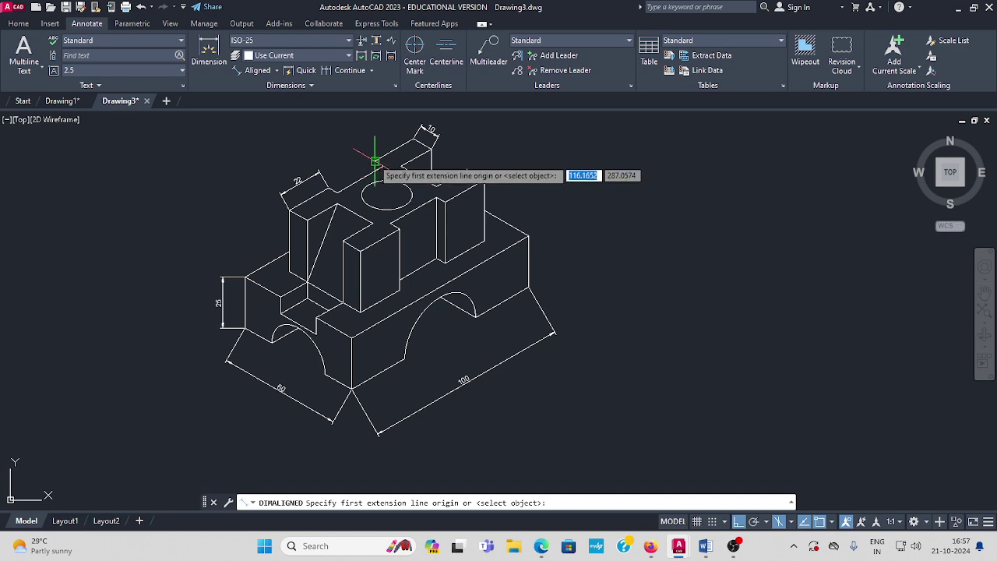
click(375, 161)
click(411, 138)
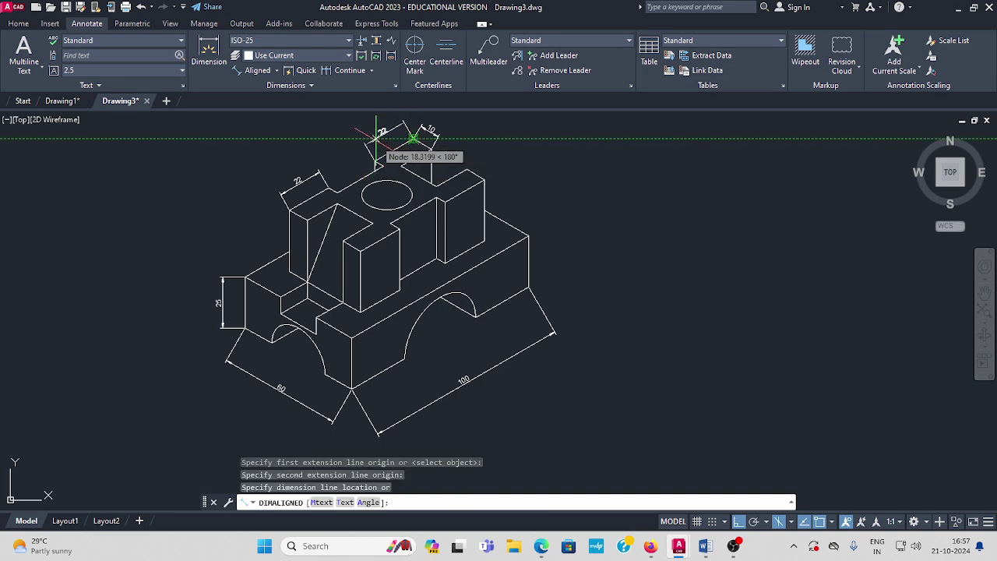
click(375, 138)
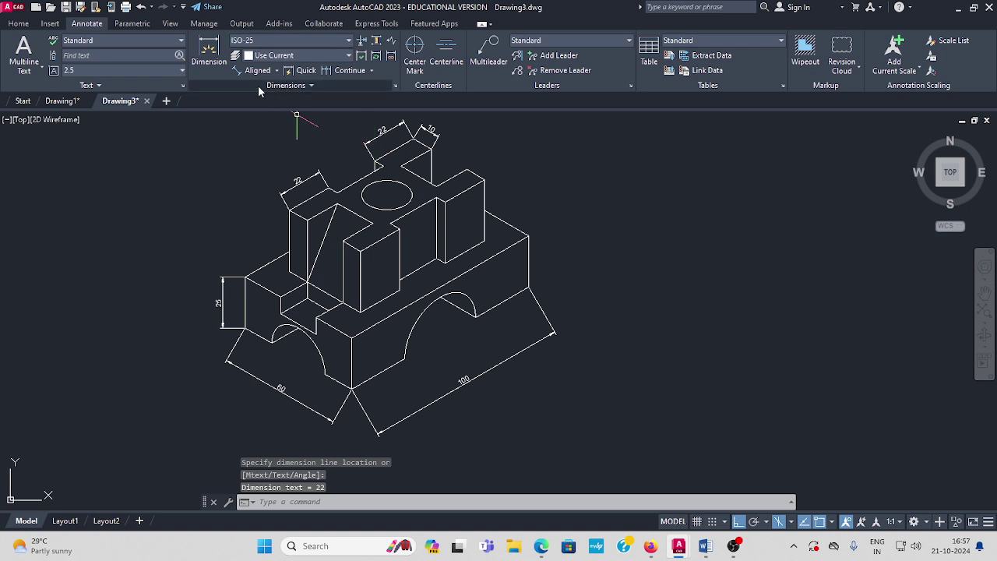
- Add an aligned dimension to the rear notch's long top edge between the upper block's two arms, in line with the arm dimensions
click(278, 71)
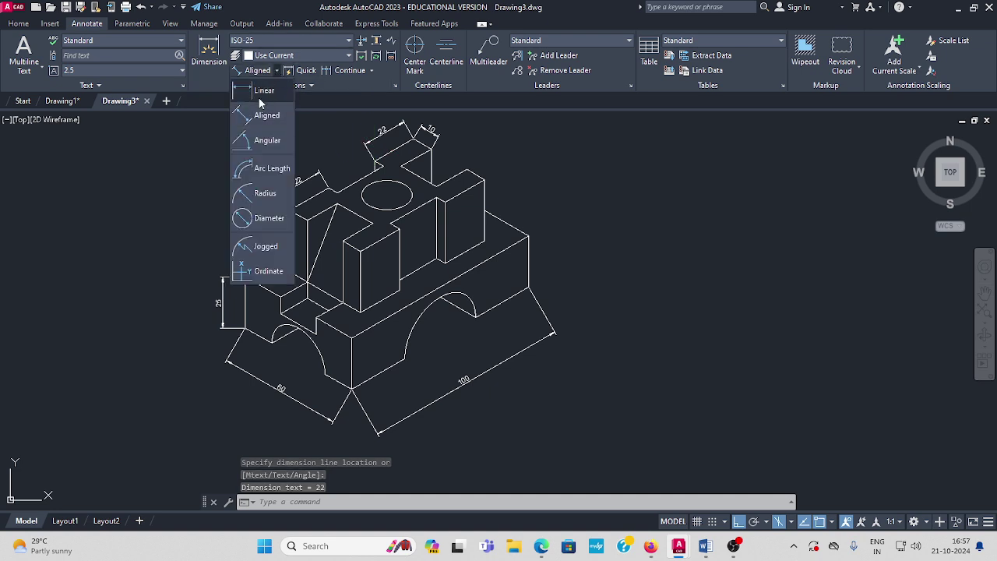
click(265, 121)
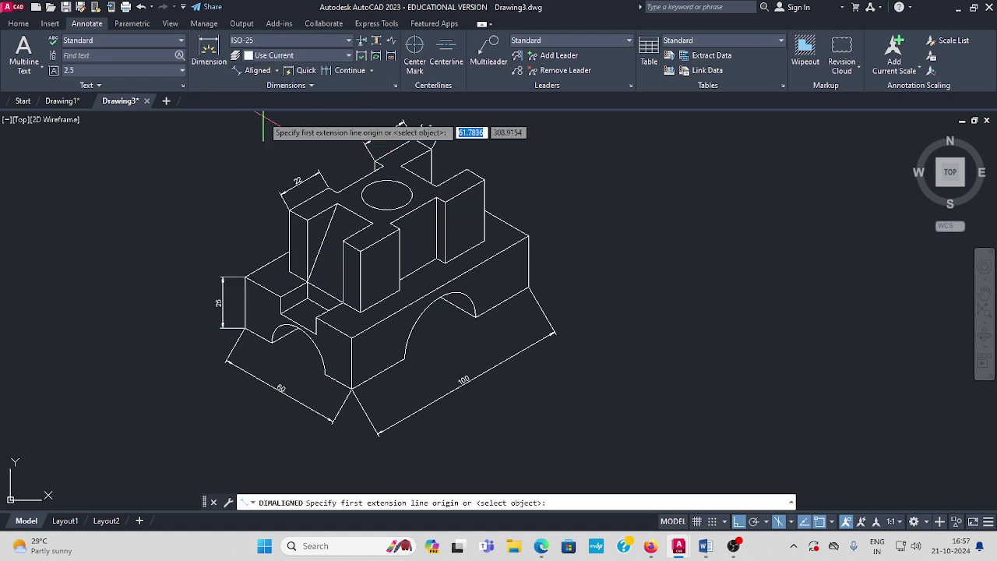
click(343, 190)
click(381, 165)
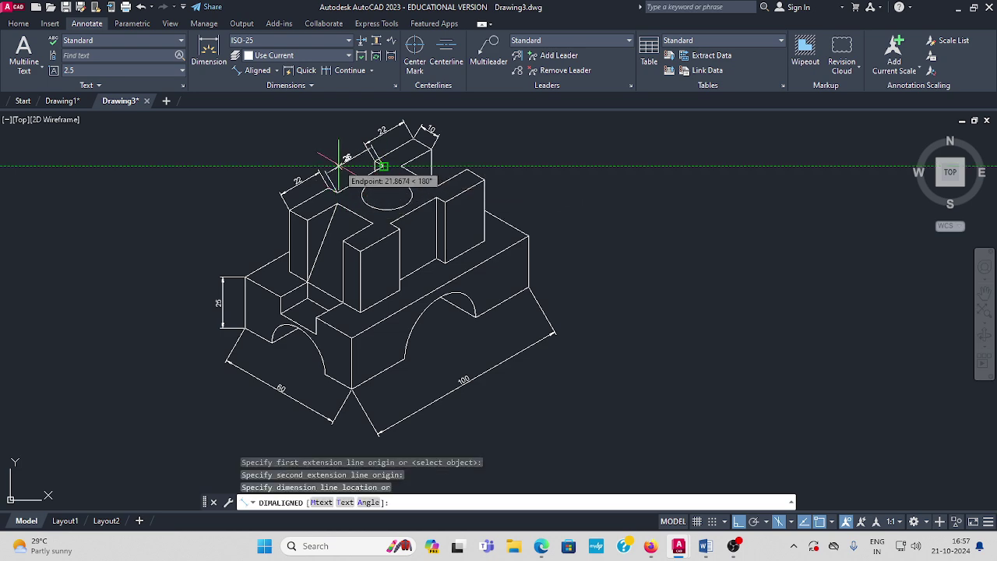
click(345, 154)
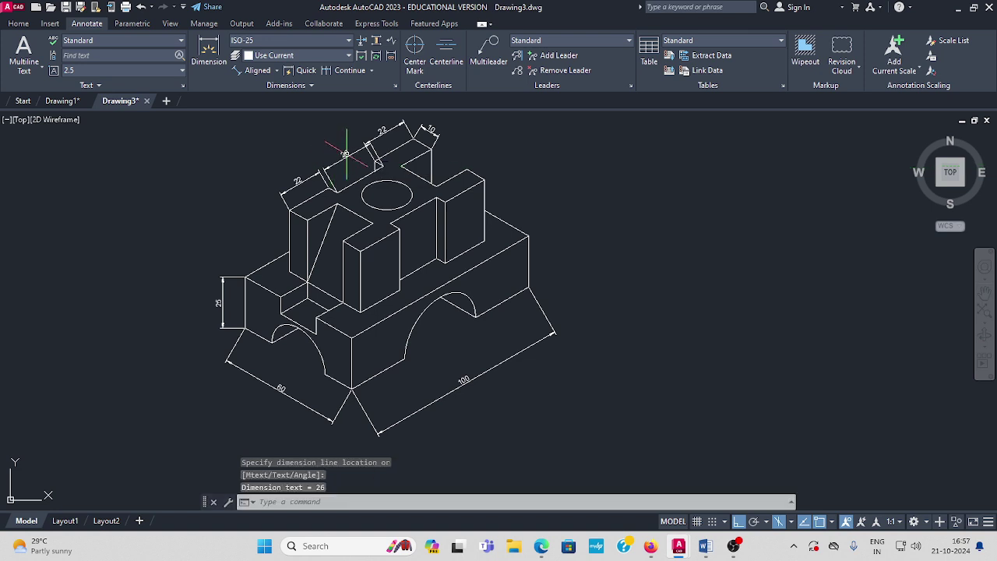
- Add an aligned dimension across the base's top ledge, from the upper block's rear bottom corner to the base's rear long edge
click(278, 71)
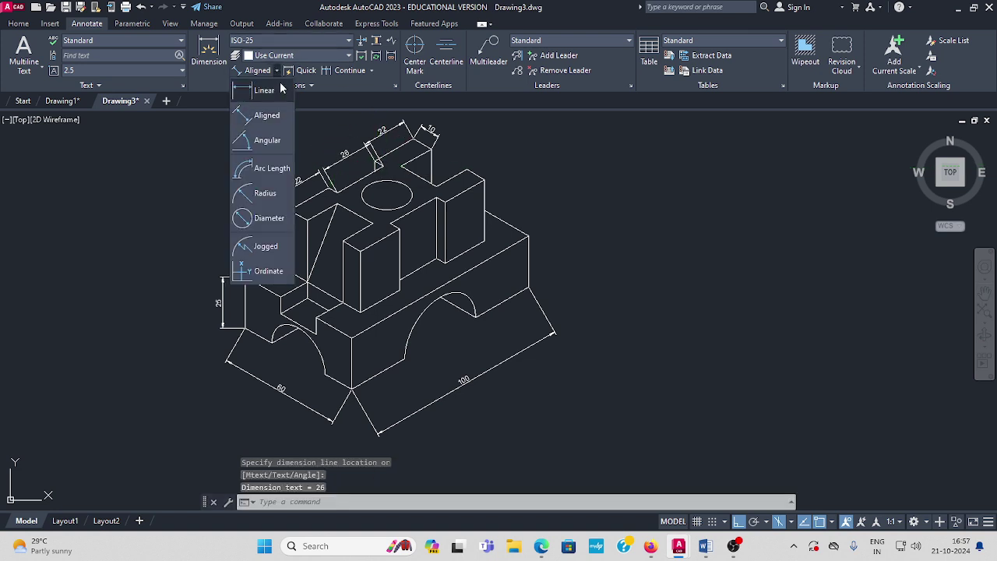
click(266, 116)
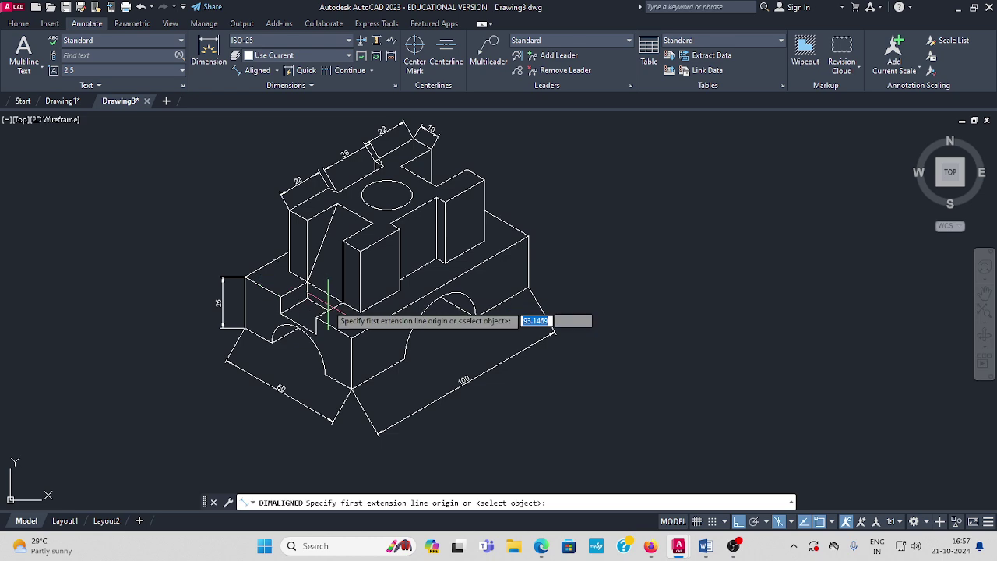
scroll(292, 294, up, 2)
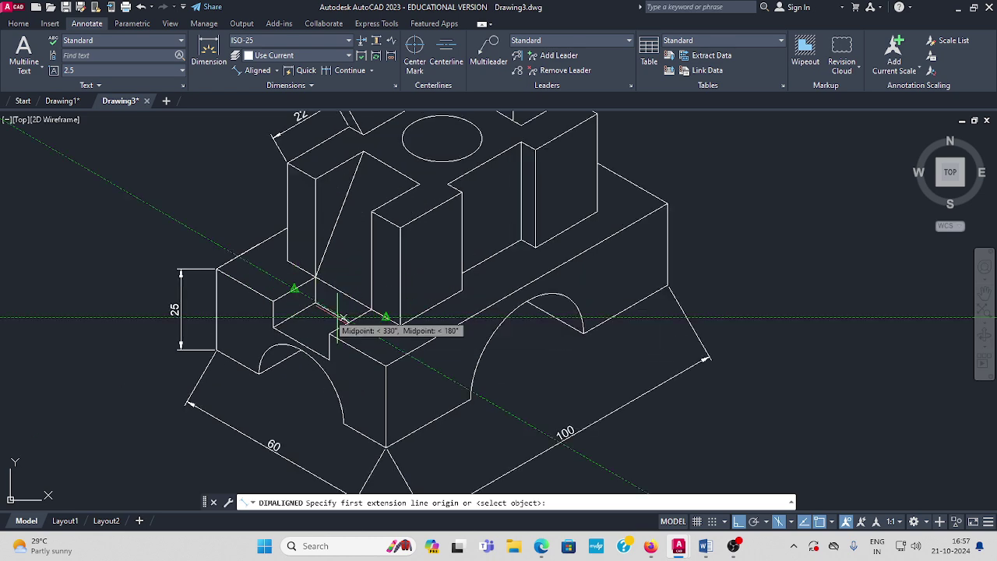
click(297, 266)
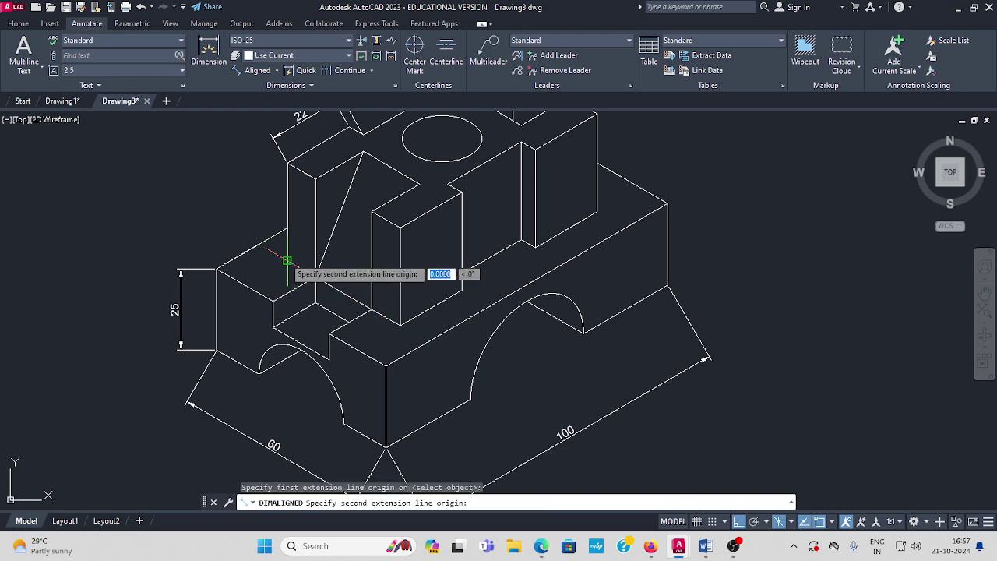
click(259, 245)
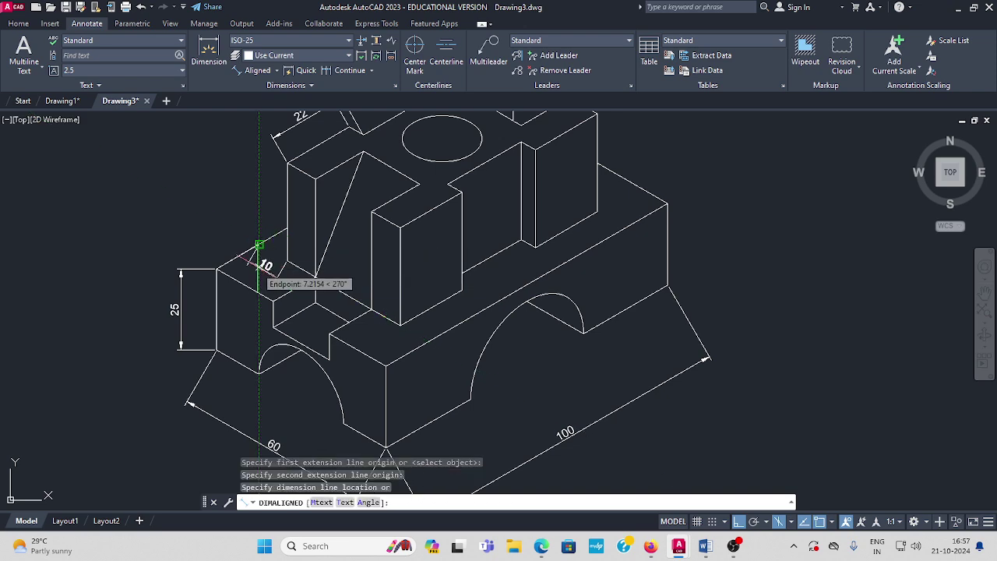
click(261, 252)
scroll(384, 206, down, 3)
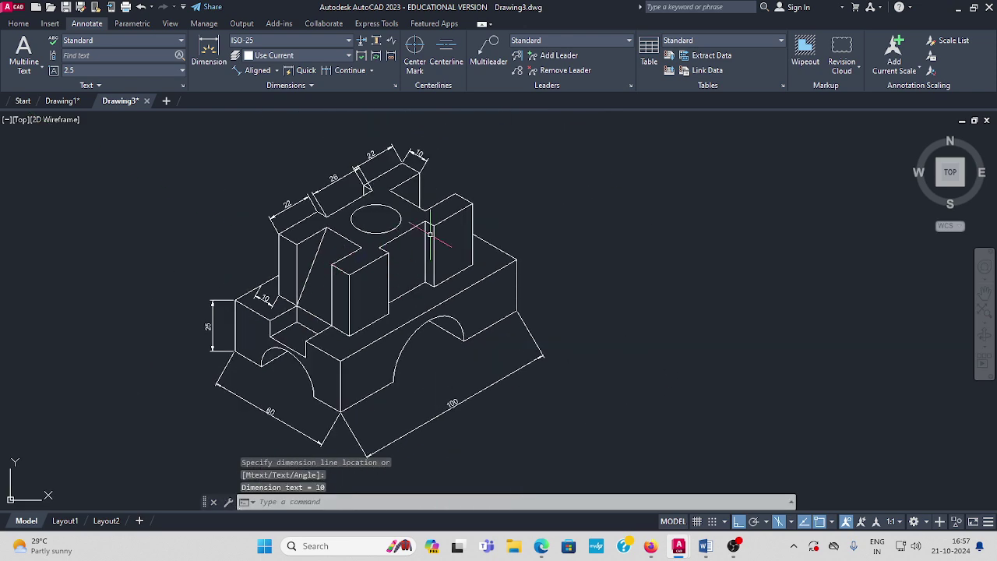
- Add a linear vertical dimension to the upper block's height at its outer vertical edge on the far end, placing it beyond the block
click(258, 71)
click(278, 72)
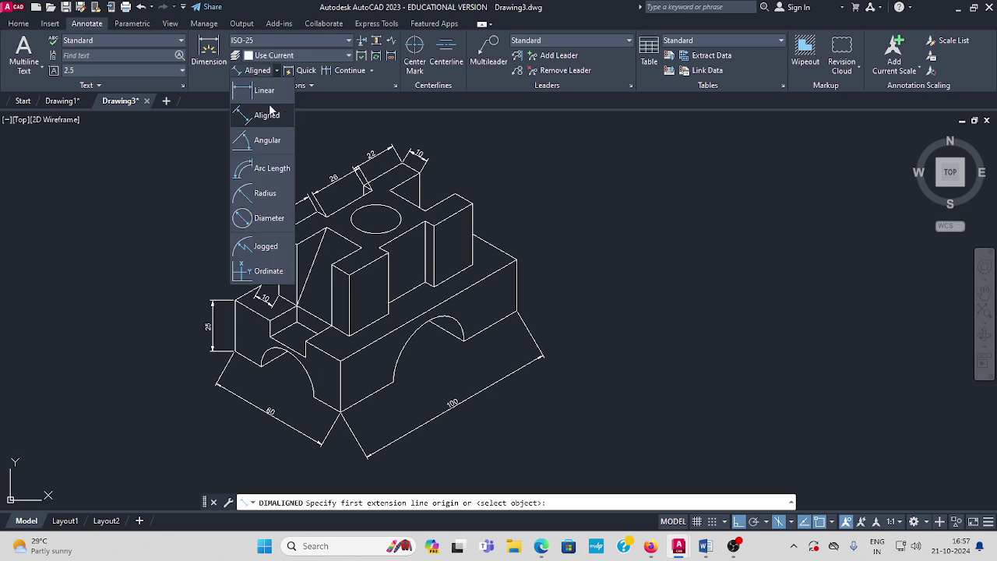
click(261, 88)
click(472, 265)
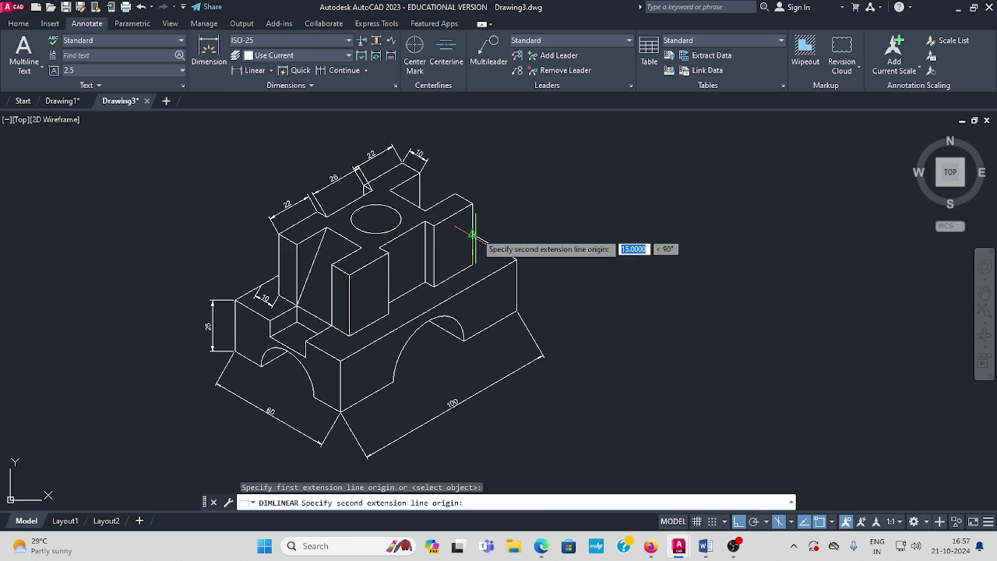
click(472, 204)
click(496, 204)
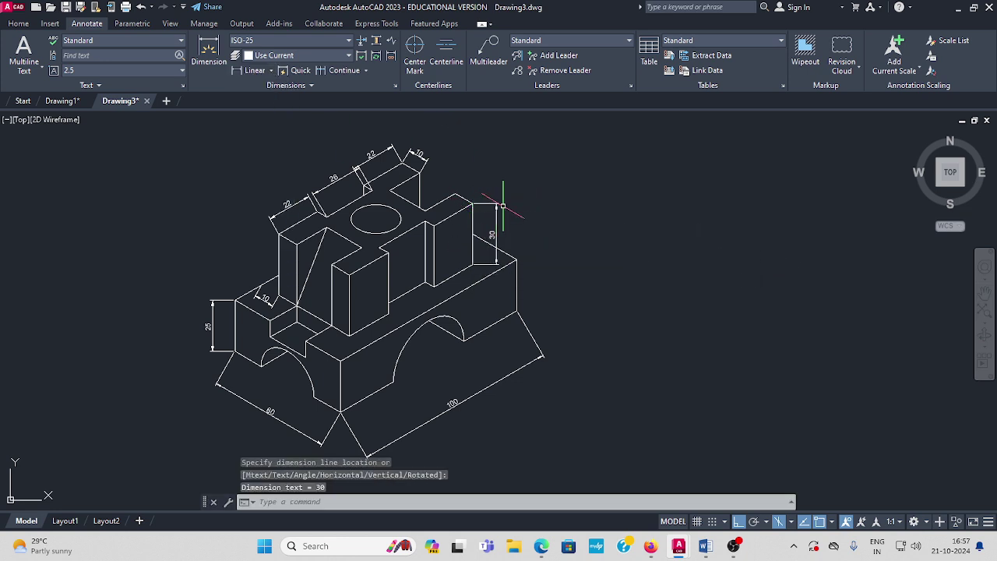
middle_drag(537, 238, 499, 229)
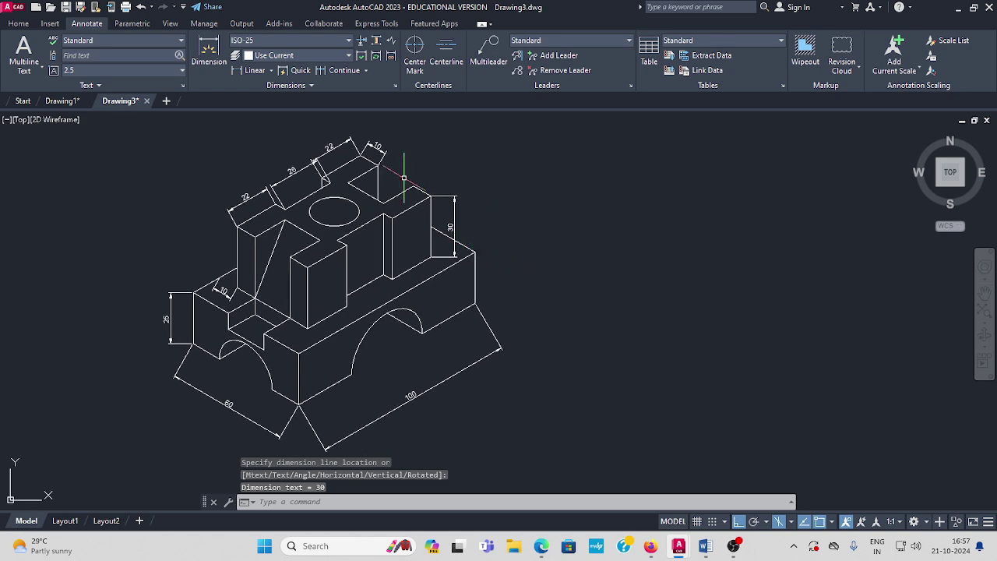
click(272, 71)
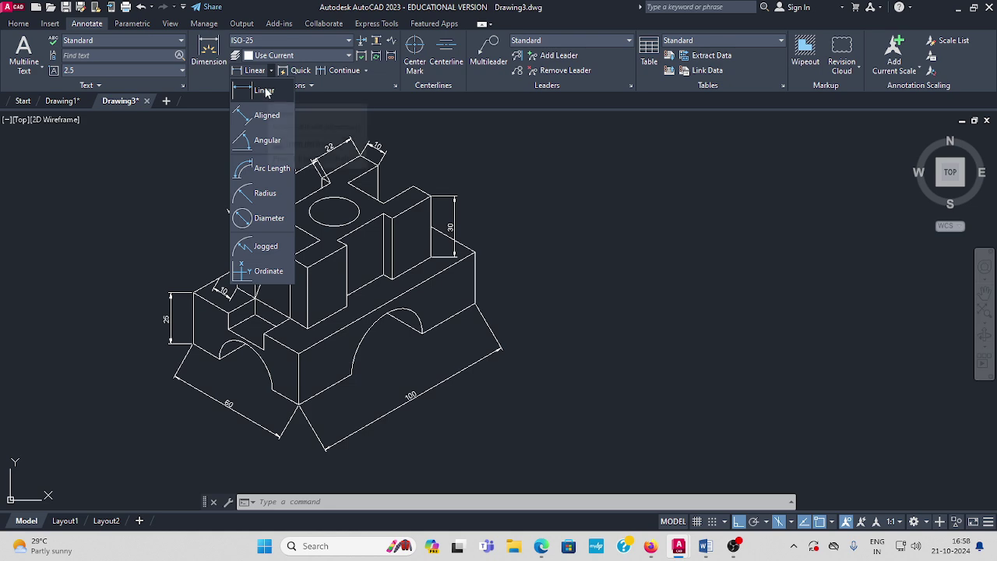
middle_drag(498, 322, 469, 321)
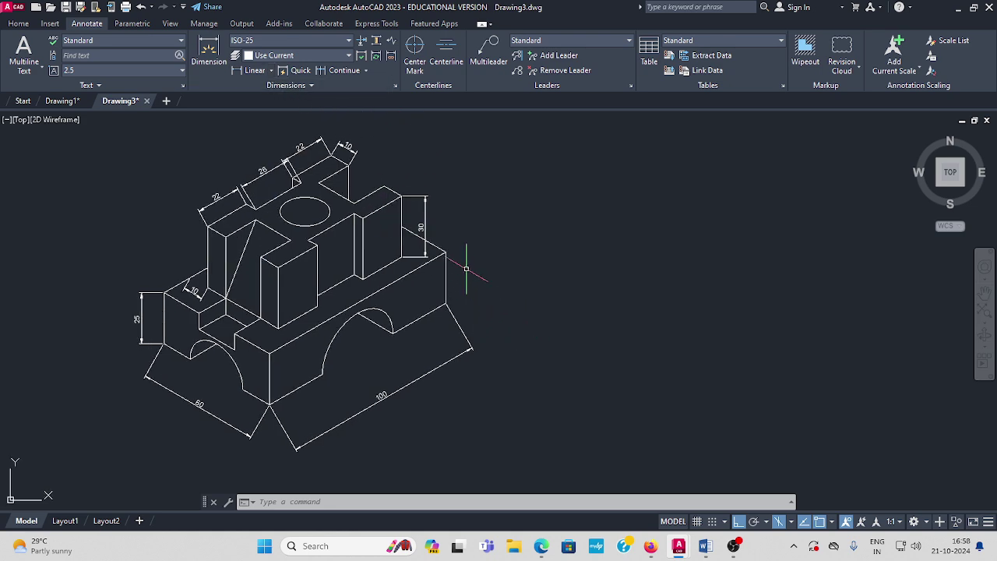
- Oblique the three lengthwise dimensions along the upper block's rear top edge, taking the angle from two points on a widthwise top edge
click(314, 86)
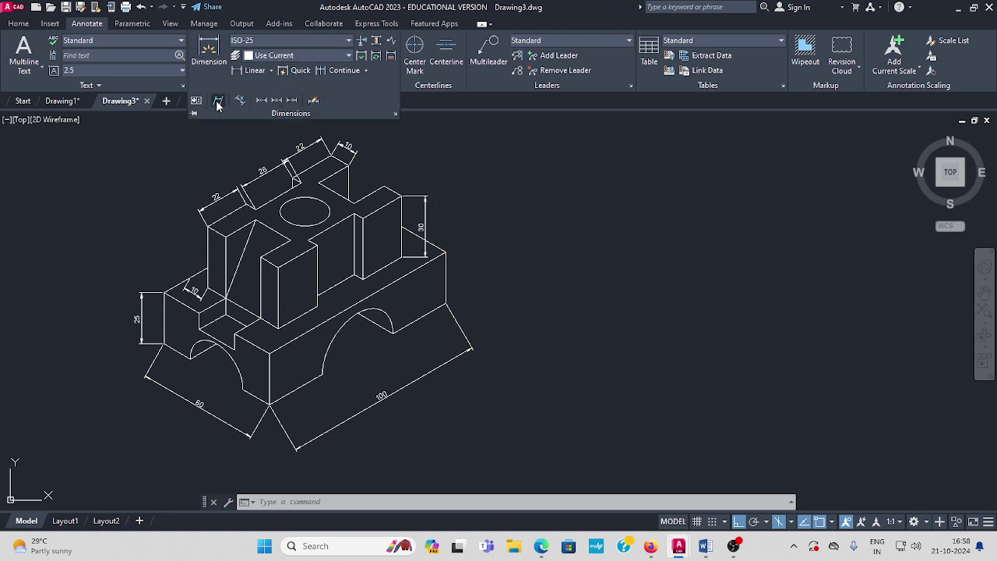
click(218, 103)
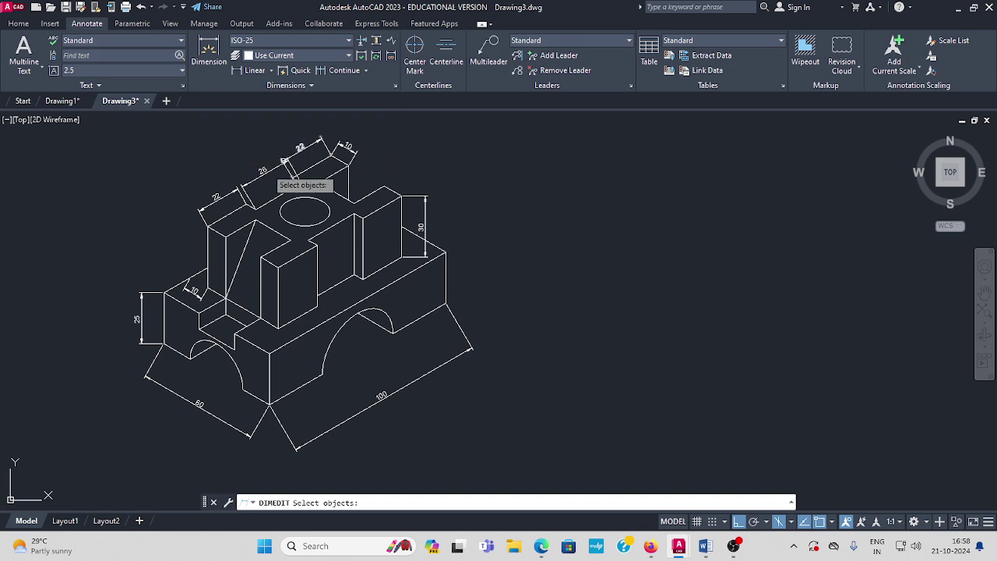
click(230, 194)
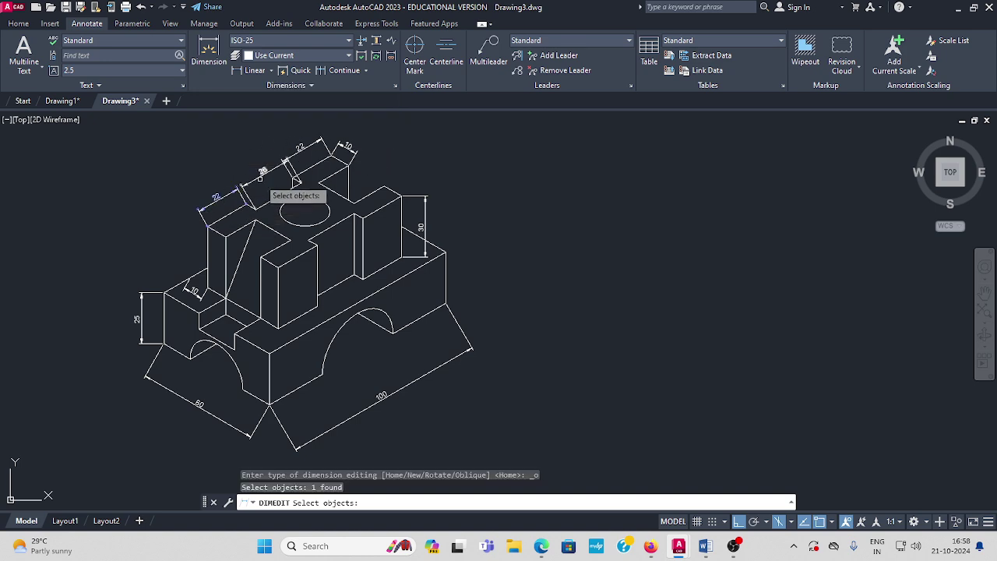
click(260, 178)
click(299, 149)
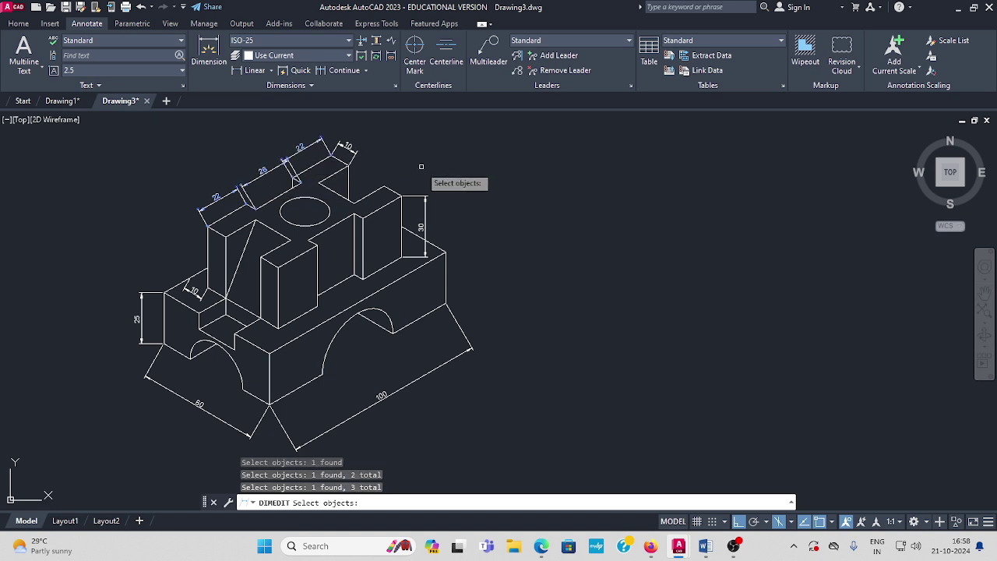
key(Return)
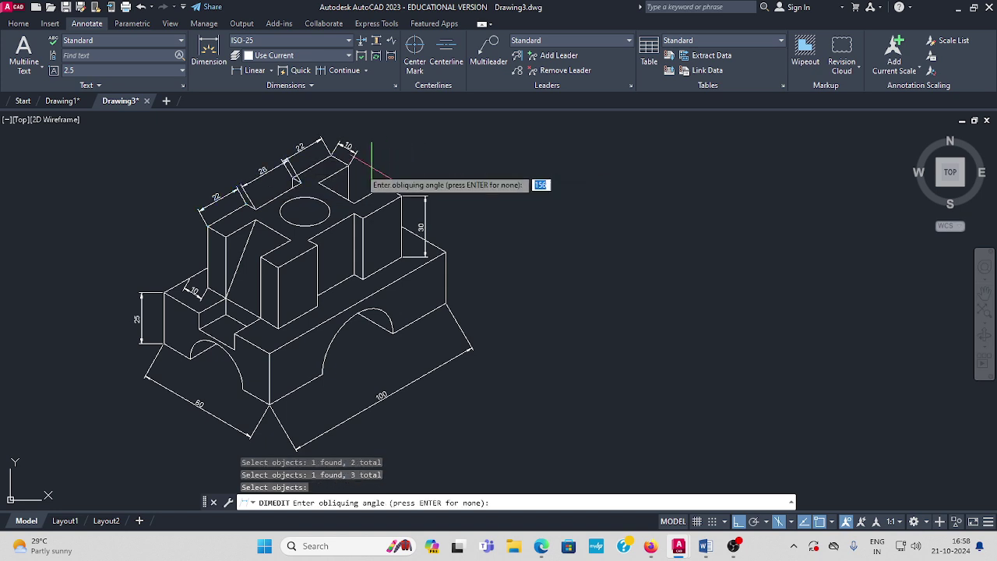
click(319, 182)
click(354, 201)
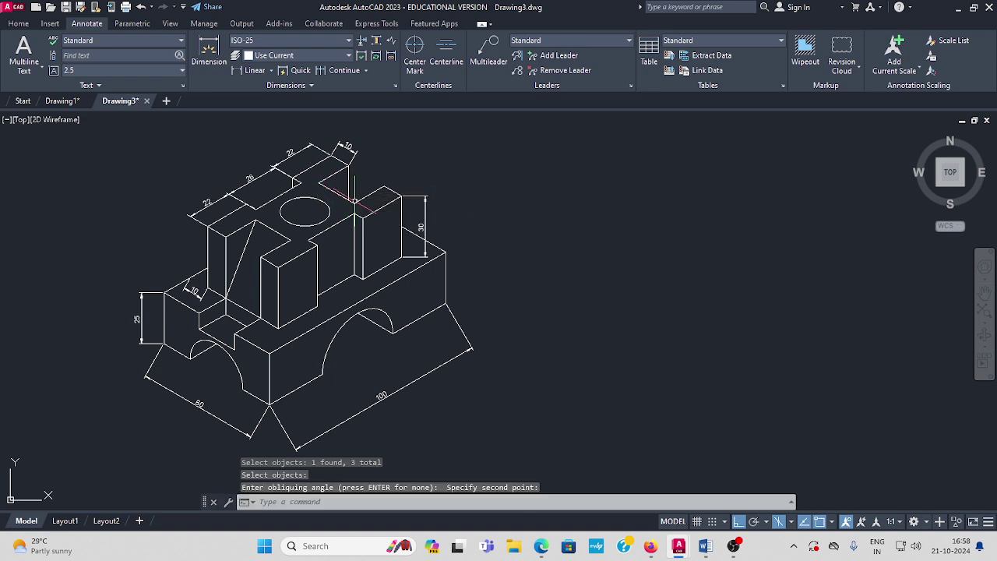
- Oblique the base's overall length and width dimensions to vertical, taking the angle from two points on the base's near vertical edge
click(308, 87)
click(222, 109)
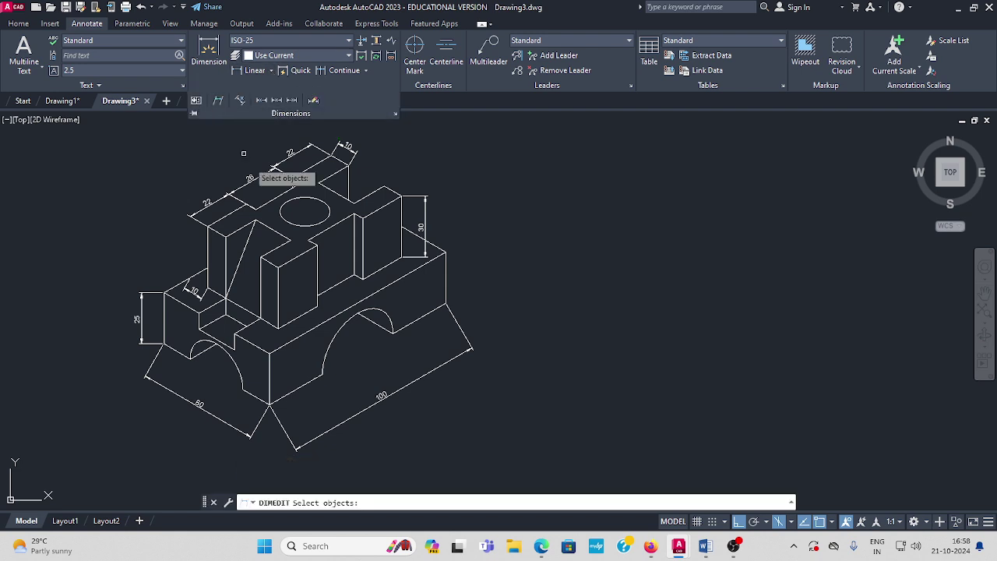
click(380, 397)
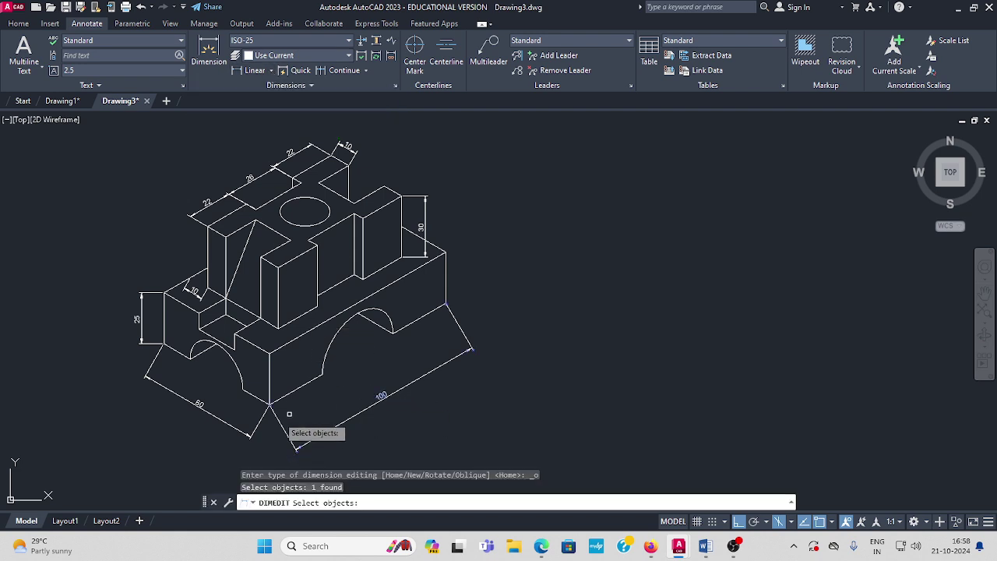
click(232, 427)
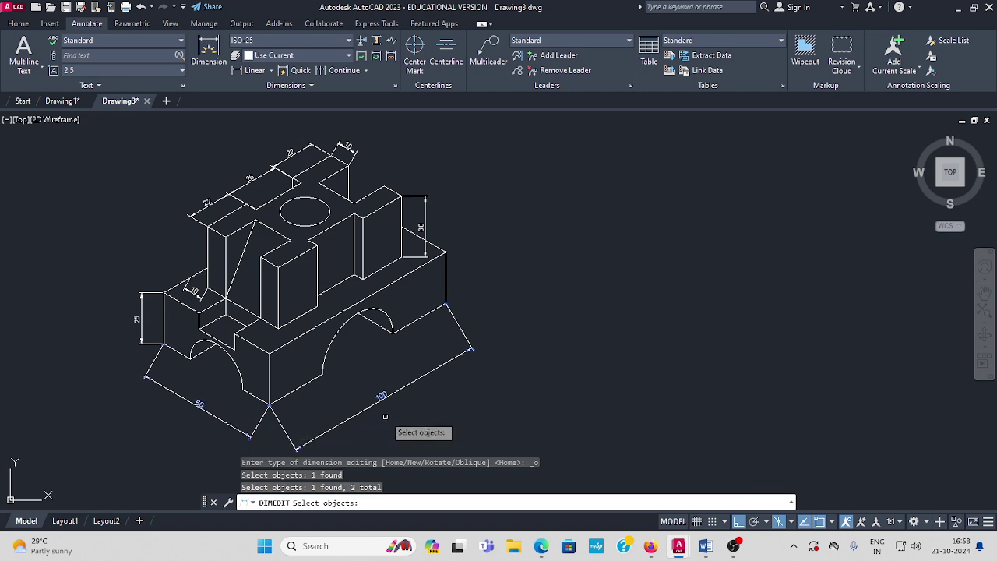
key(Return)
click(270, 403)
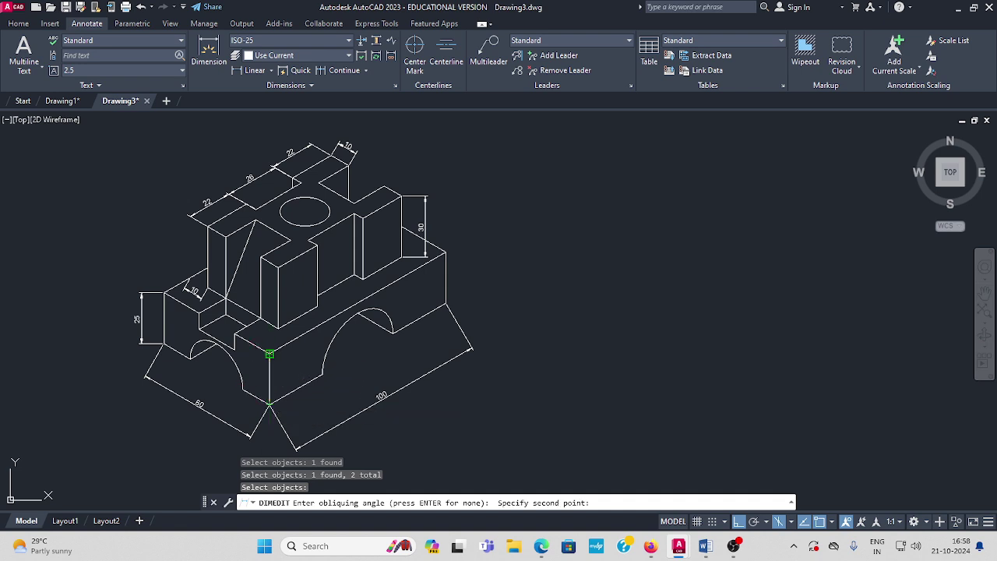
click(270, 354)
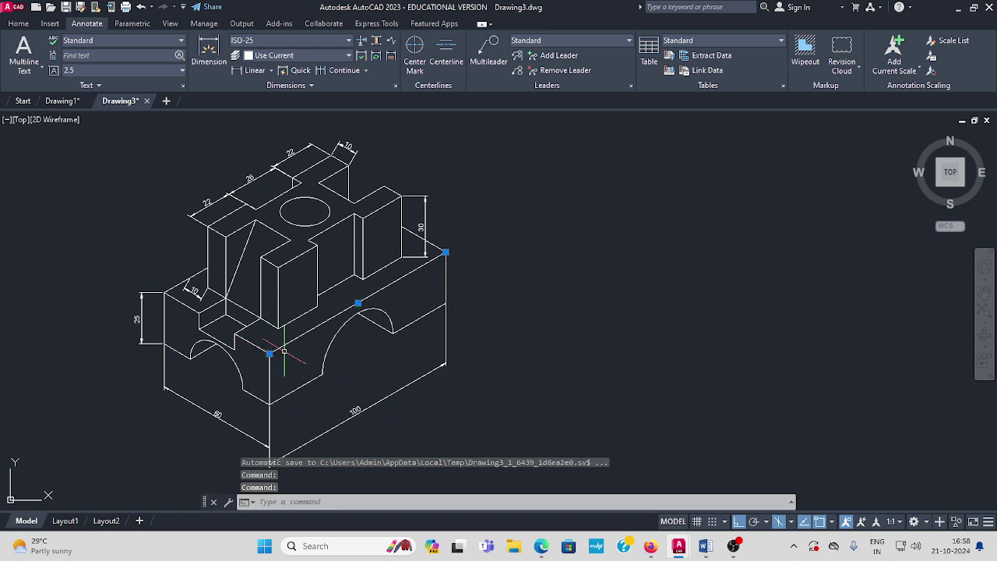
- Try to oblique the base's height dimension without entering an obliquing angle
click(312, 86)
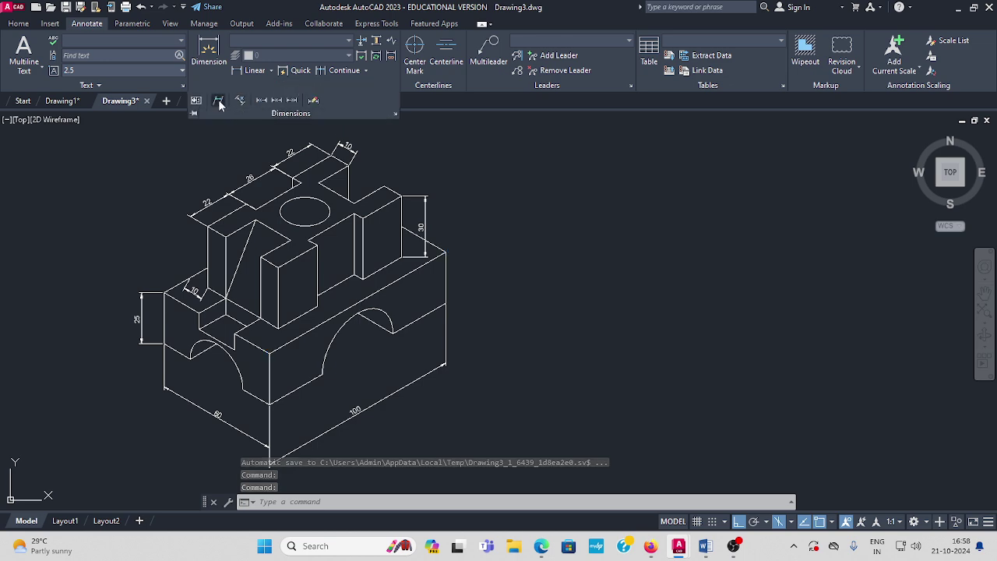
click(219, 102)
click(142, 296)
key(Return)
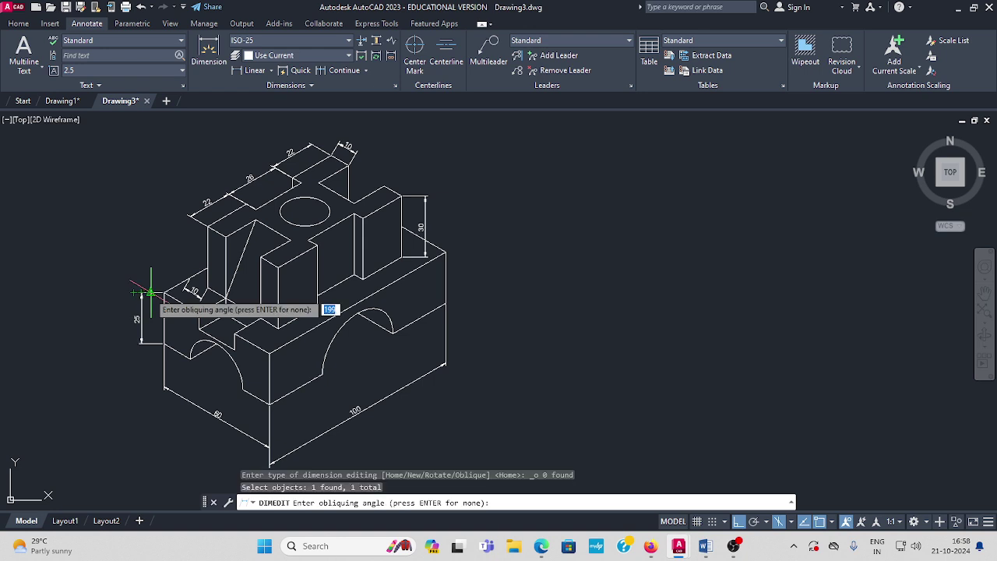
key(Return)
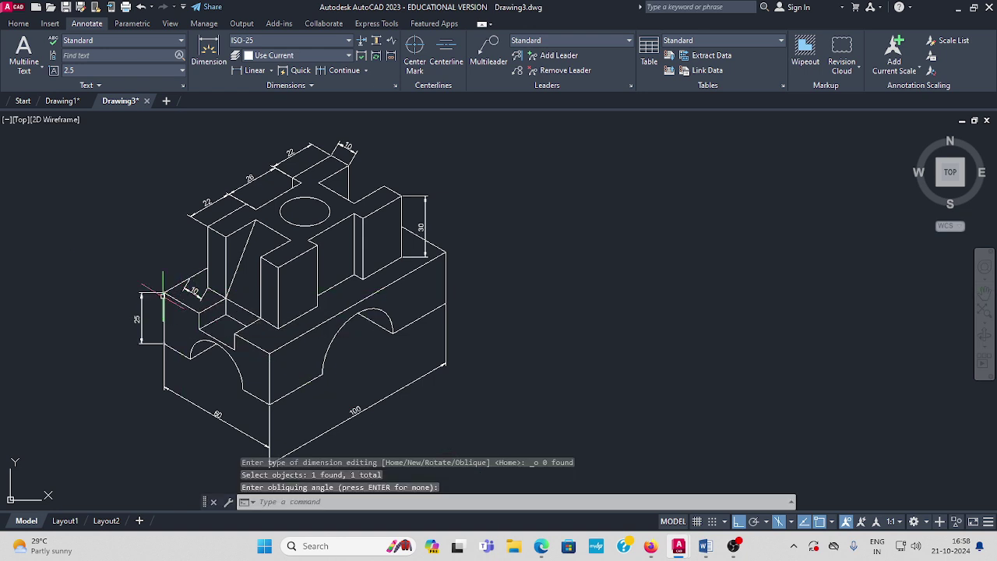
- Oblique the base's height dimension along the width direction, taking the angle from two points on the base's widthwise top edge
click(311, 87)
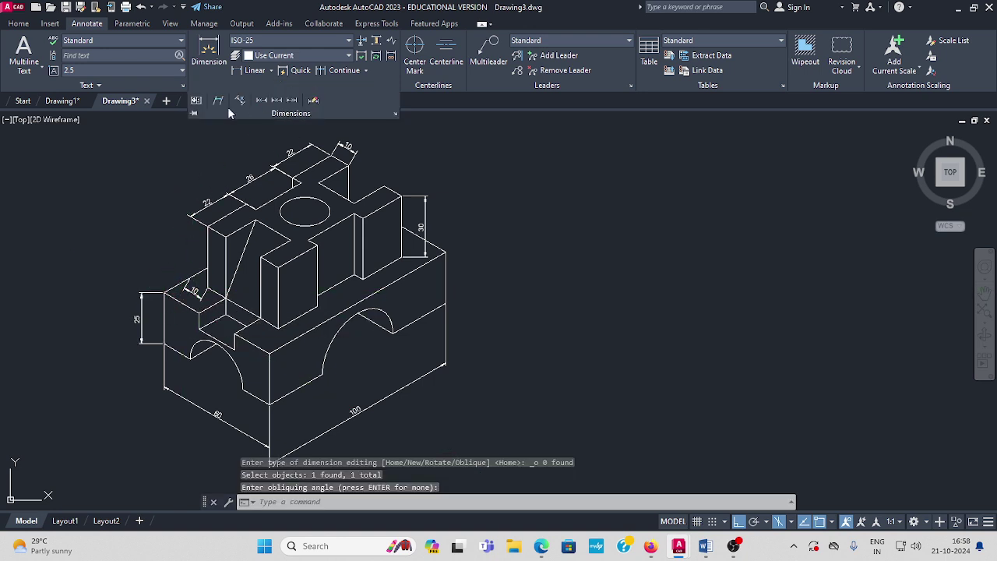
click(218, 101)
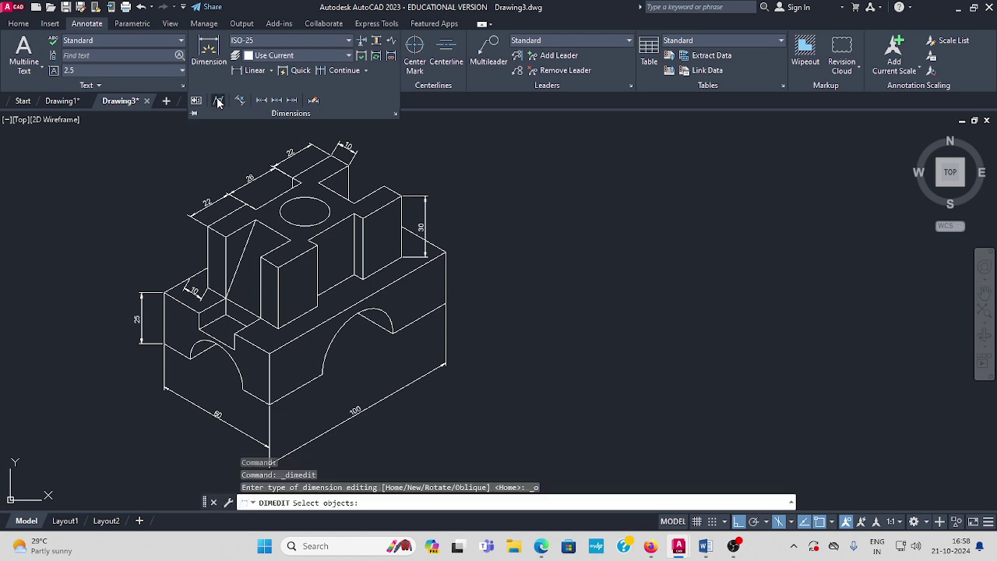
click(151, 322)
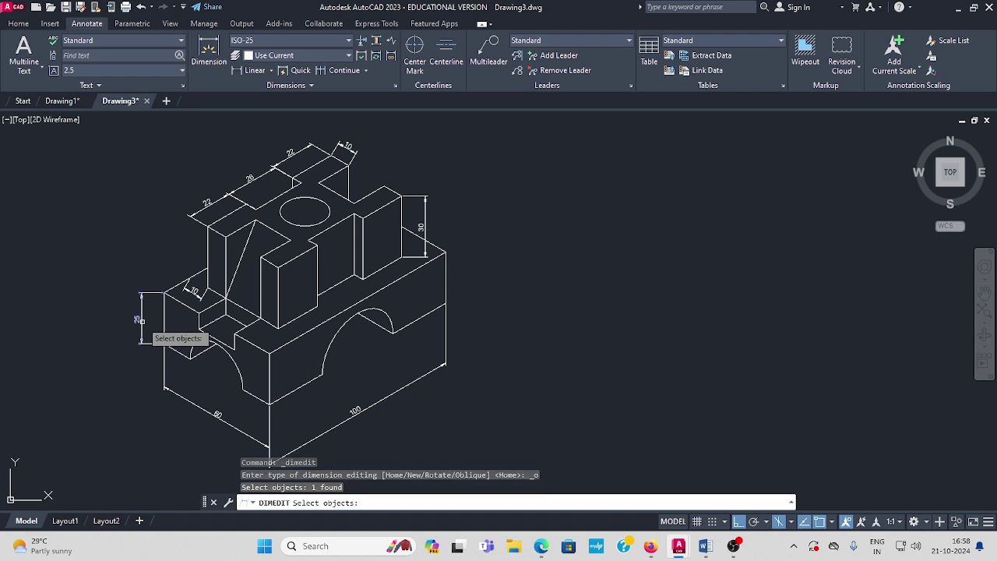
key(Return)
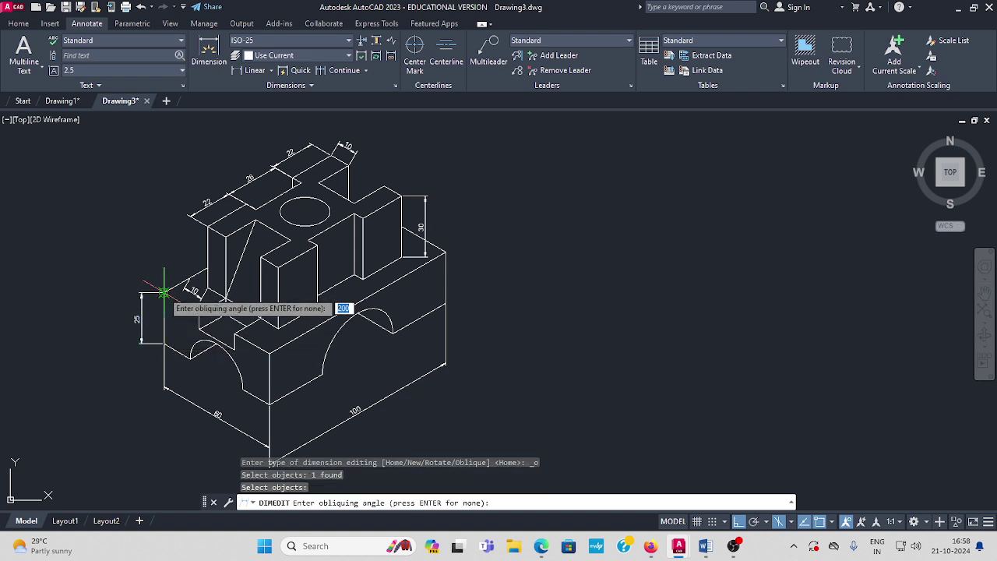
click(165, 294)
click(187, 306)
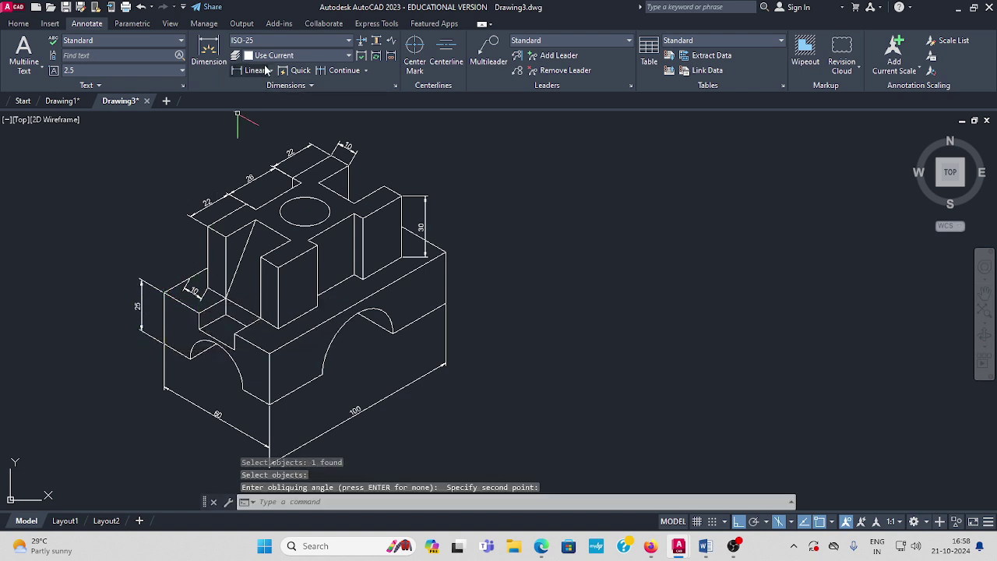
- Oblique the base's top ledge dimension along the length direction, picking the angle from the upper block's rear bottom corner
click(312, 86)
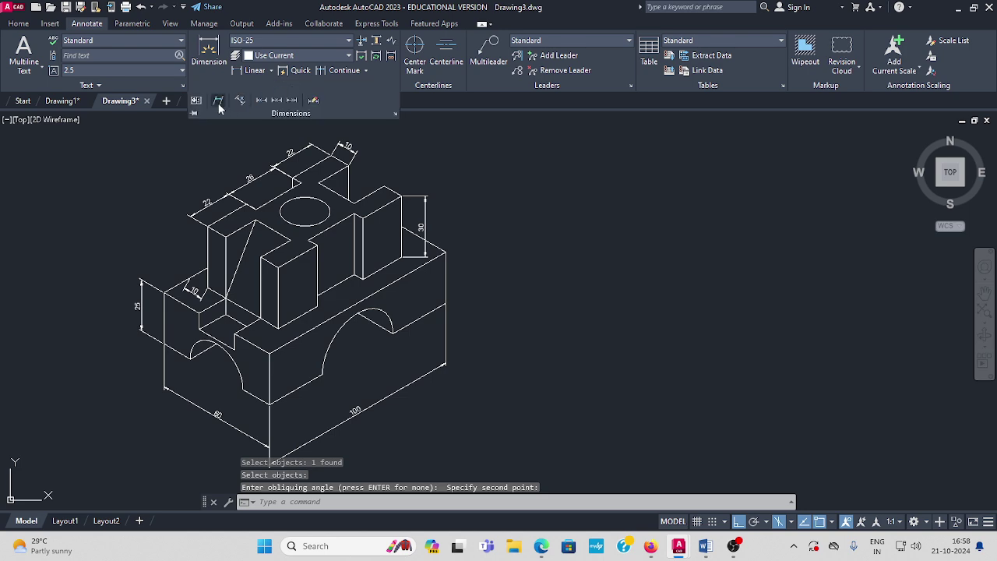
click(218, 100)
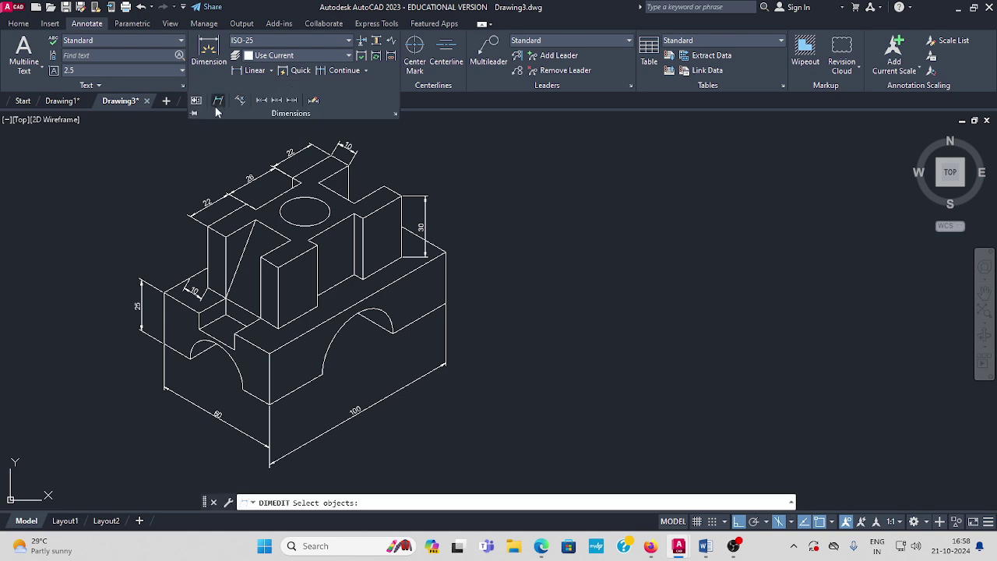
click(195, 291)
key(Return)
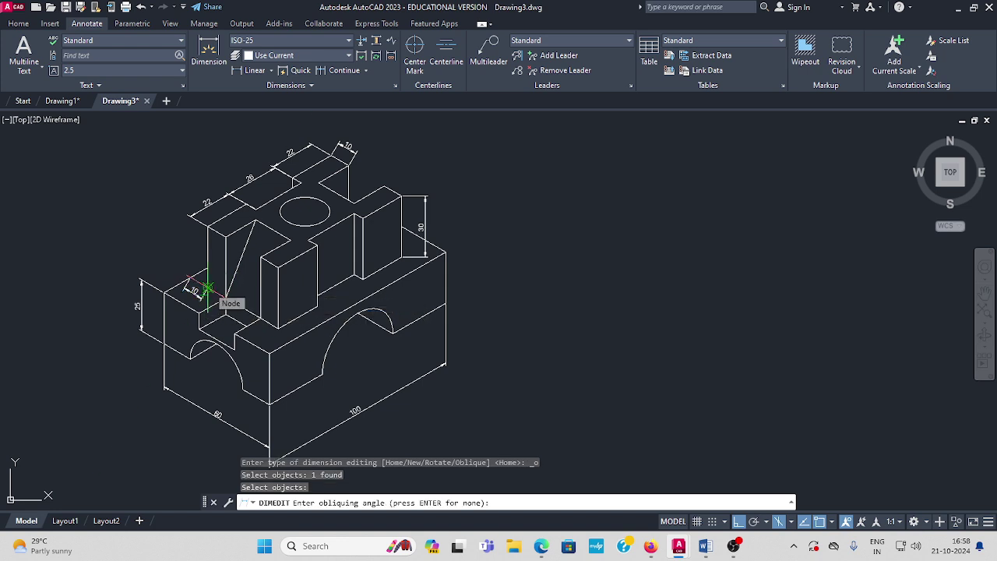
click(208, 288)
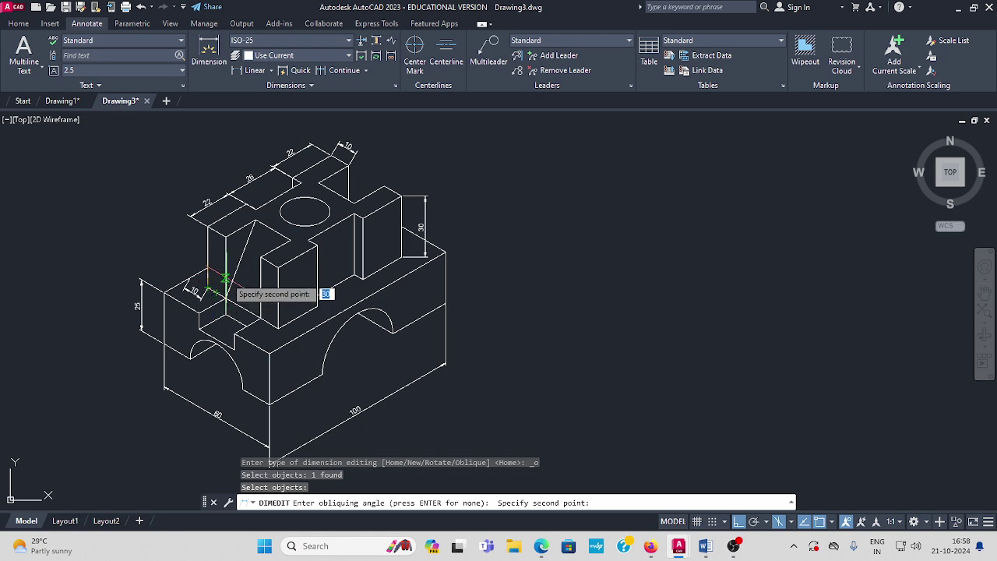
click(284, 242)
key(Escape)
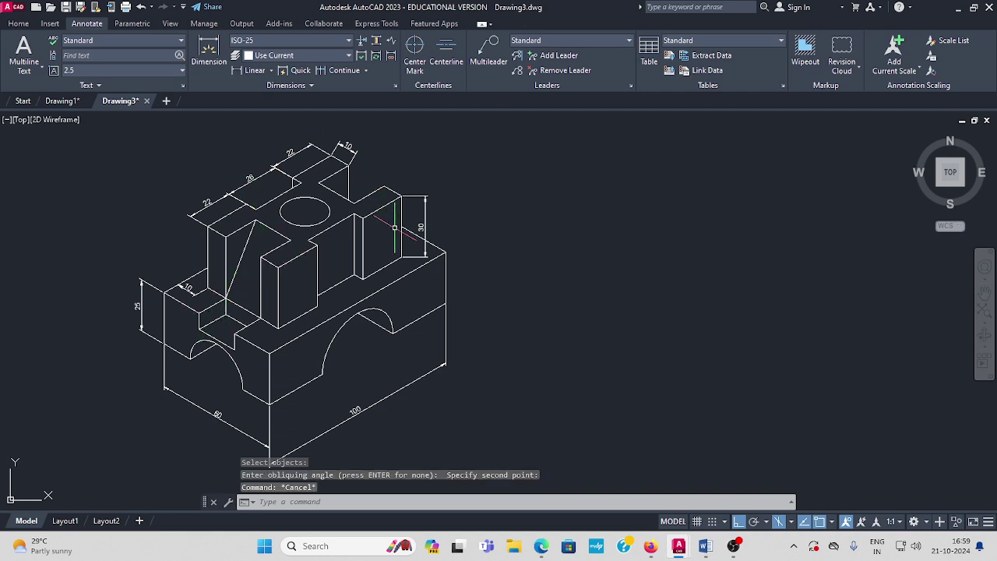
- Oblique the upper block's height dimension along the length direction, picking the angle from the block's far bottom corner
middle_drag(395, 227, 357, 238)
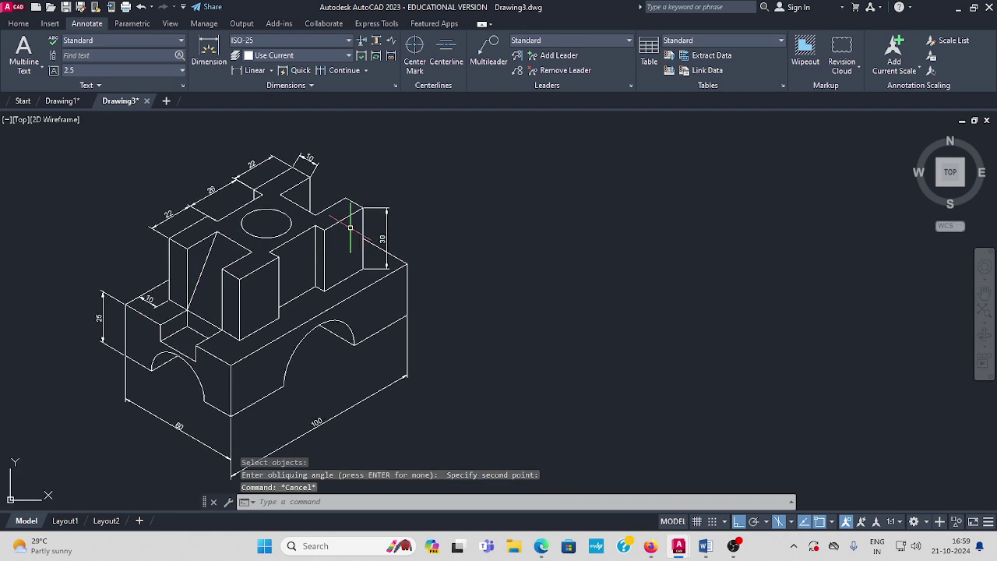
click(309, 88)
click(219, 108)
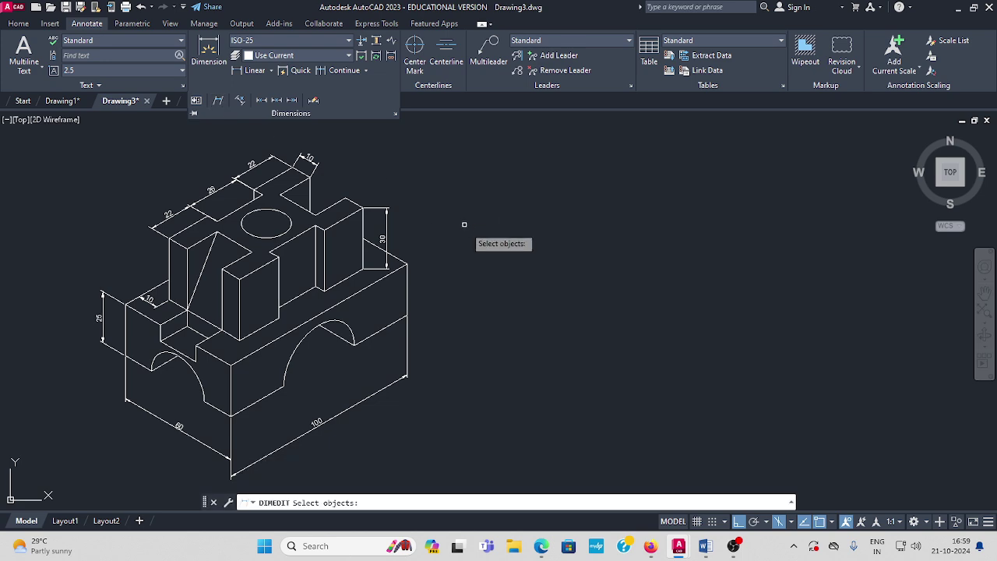
click(385, 235)
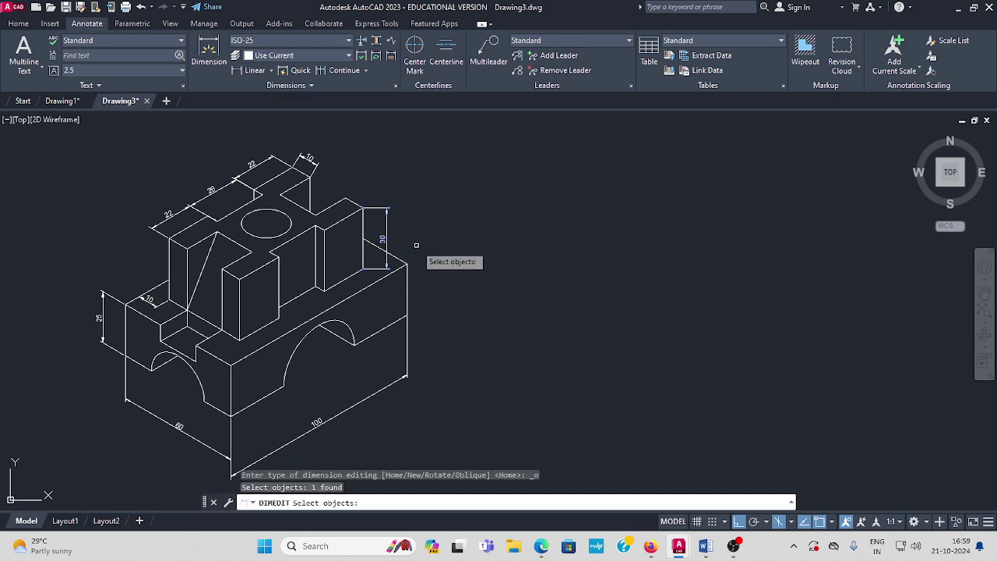
key(Return)
click(363, 271)
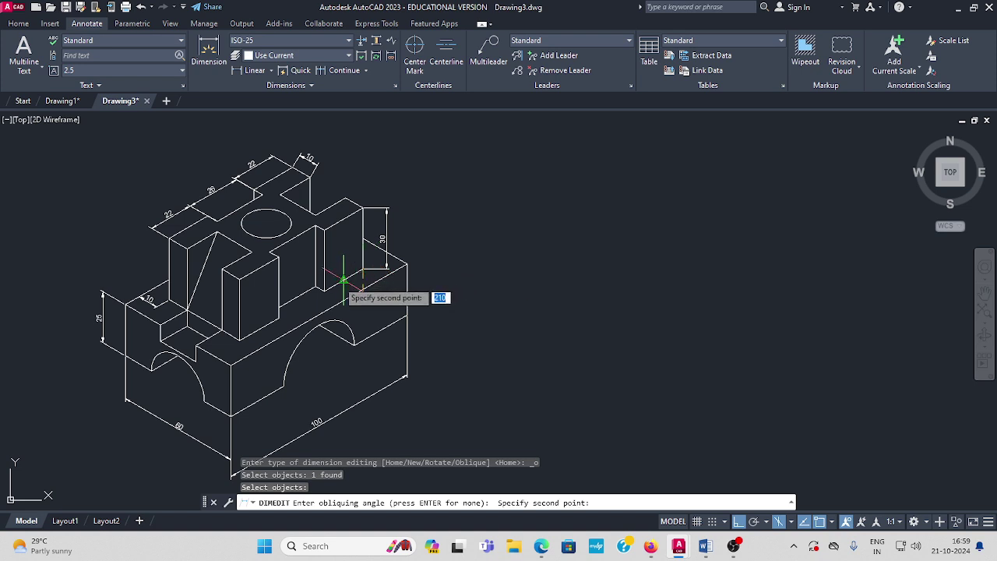
click(372, 254)
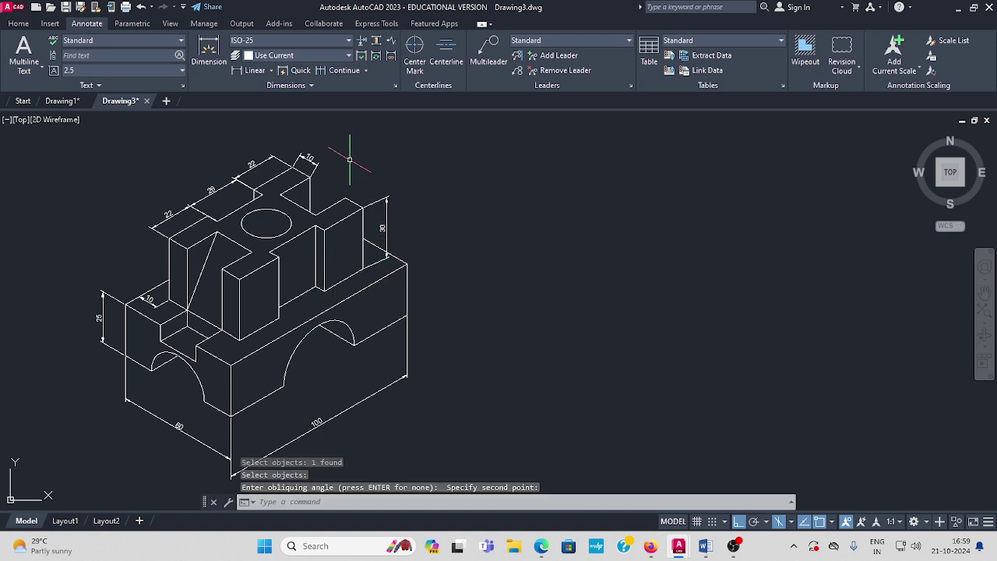
click(271, 70)
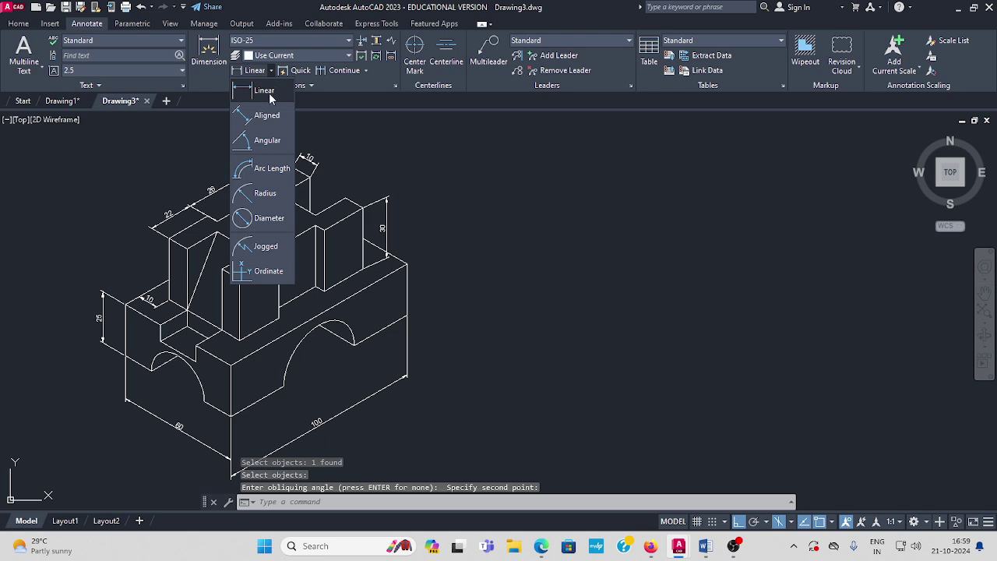
click(266, 115)
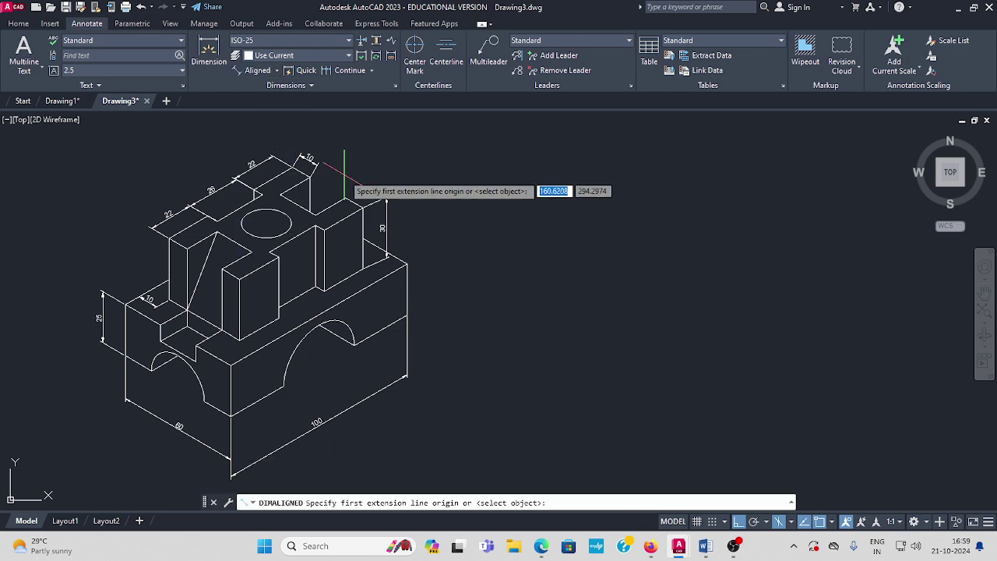
key(Escape)
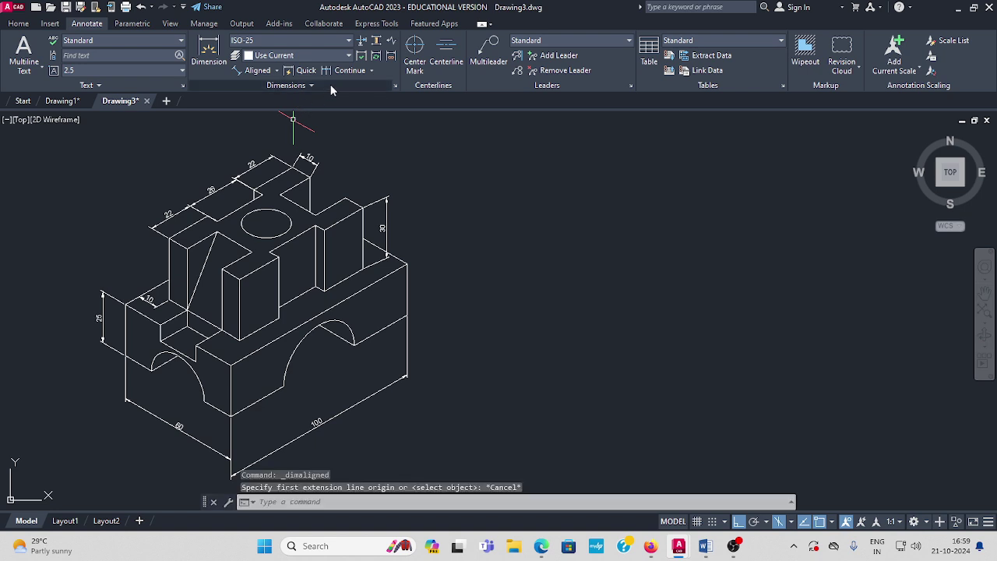
- Oblique the widthwise dimension at the far end of the upper block's rear arm along the lengthwise axis, picking the angle from the arm's top corner
click(312, 87)
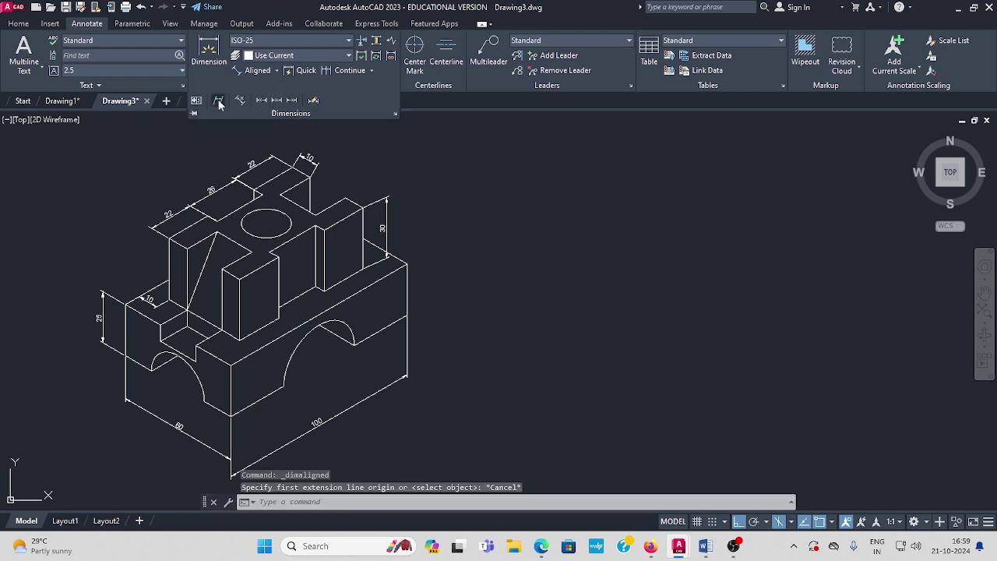
click(219, 100)
click(309, 159)
key(Return)
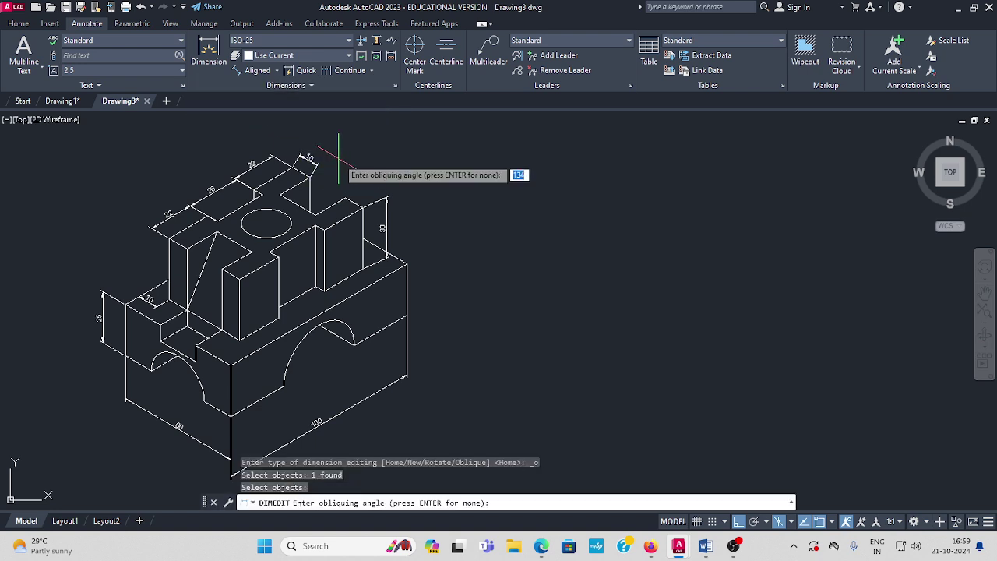
click(310, 181)
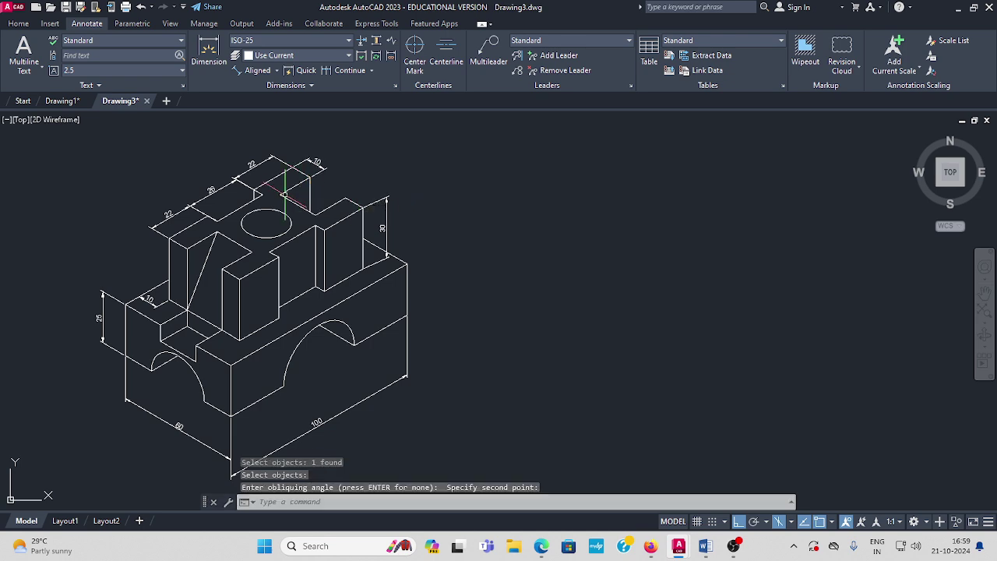
- Stretch the base's length dimension line closer to the base so that its near end meets the width dimension line's end
middle_drag(410, 233, 409, 206)
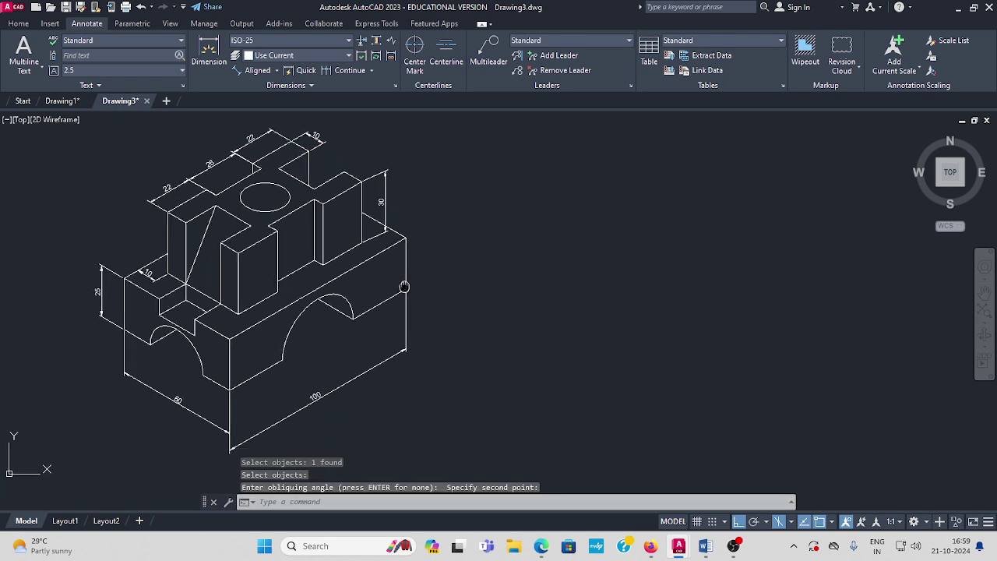
click(316, 397)
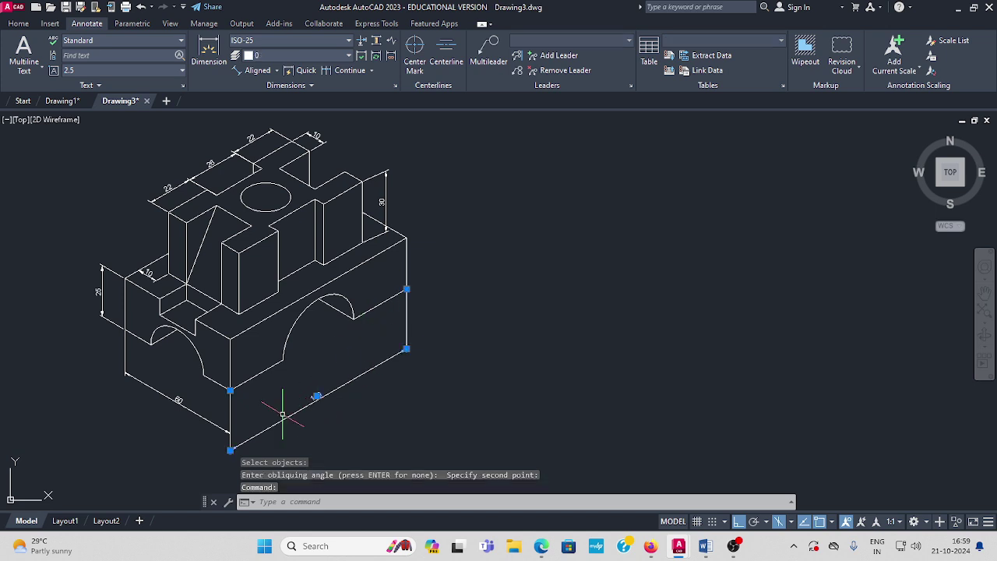
click(231, 450)
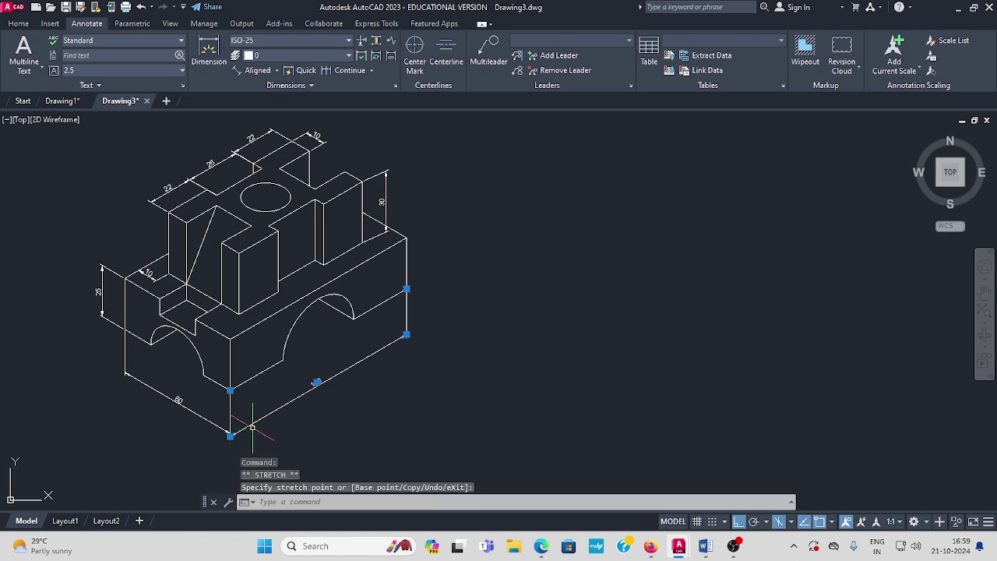
key(Escape)
scroll(242, 423, up, 2)
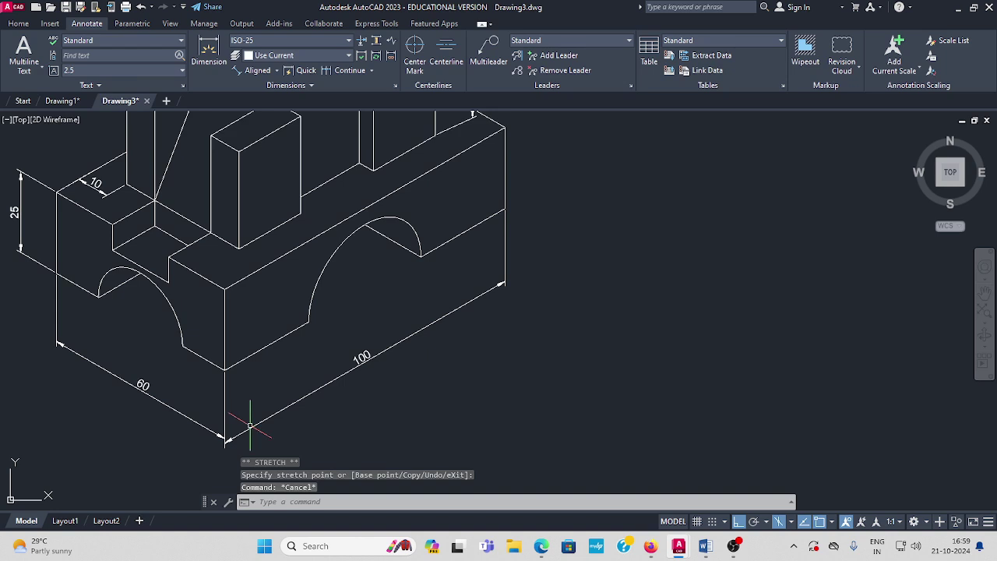
scroll(250, 425, up, 2)
click(253, 424)
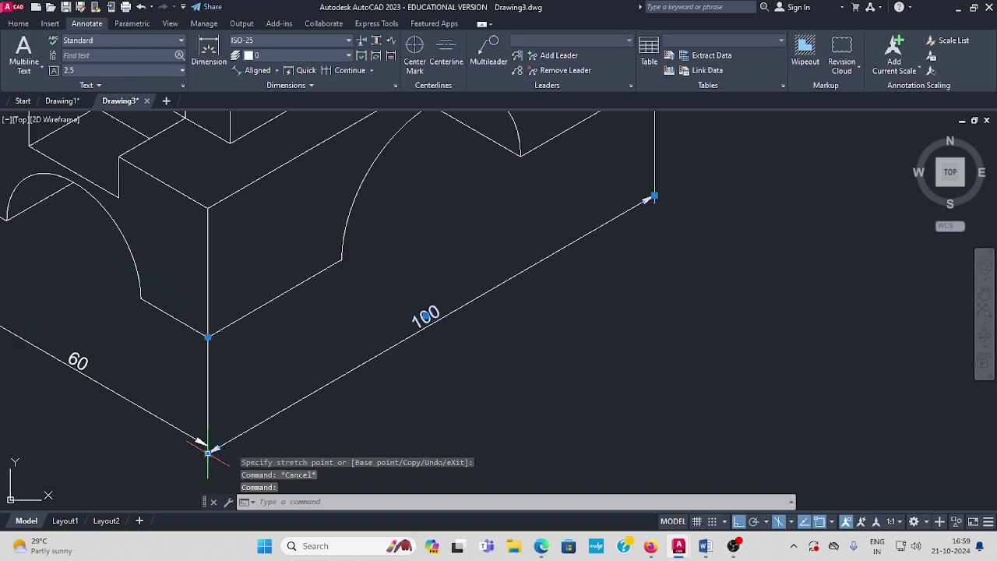
click(208, 450)
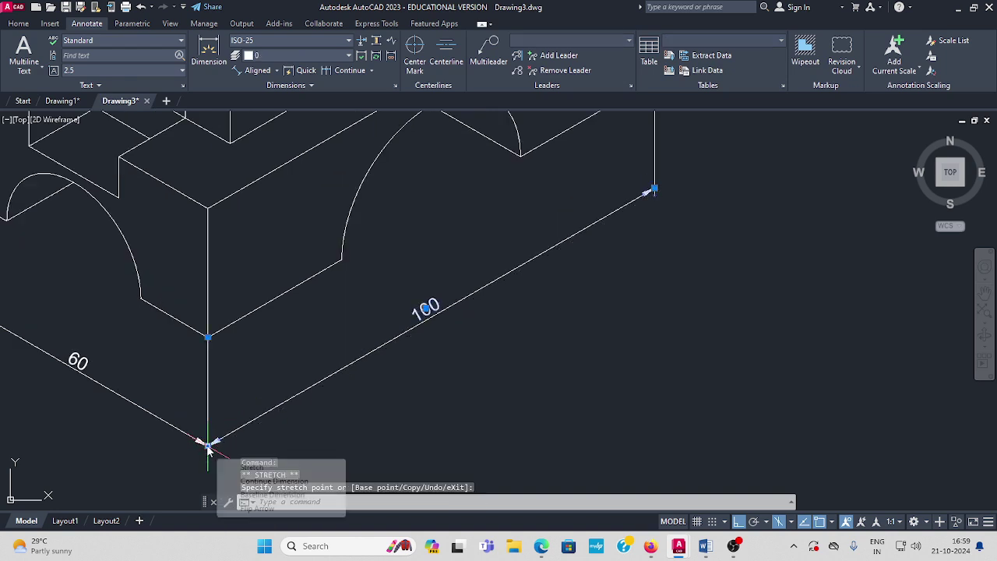
- Add a multileader with the text R20 from the long-side arch to beyond the far end of the base, with Ortho off
key(Escape)
scroll(314, 347, down, 2)
middle_drag(319, 327, 296, 393)
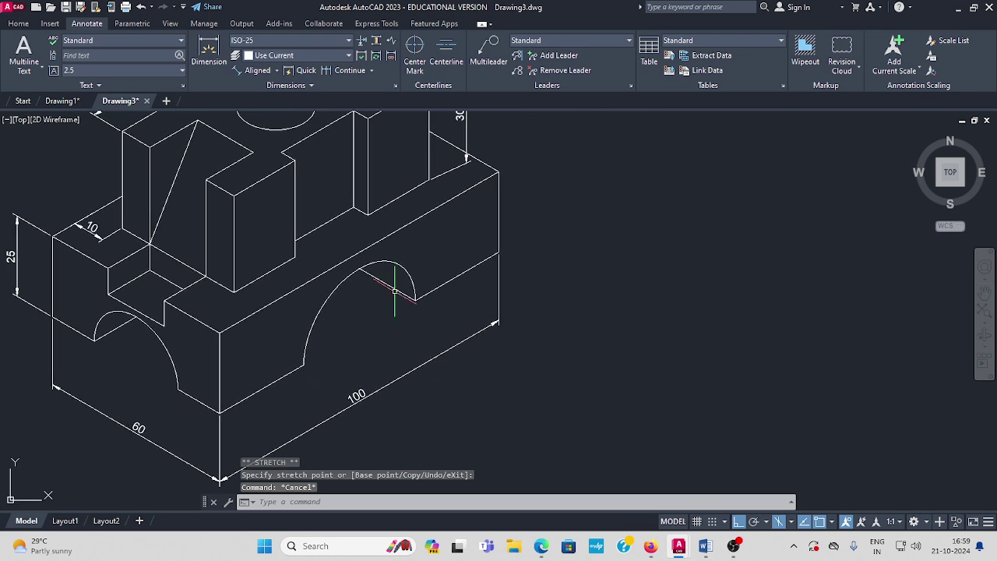
scroll(361, 317, down, 2)
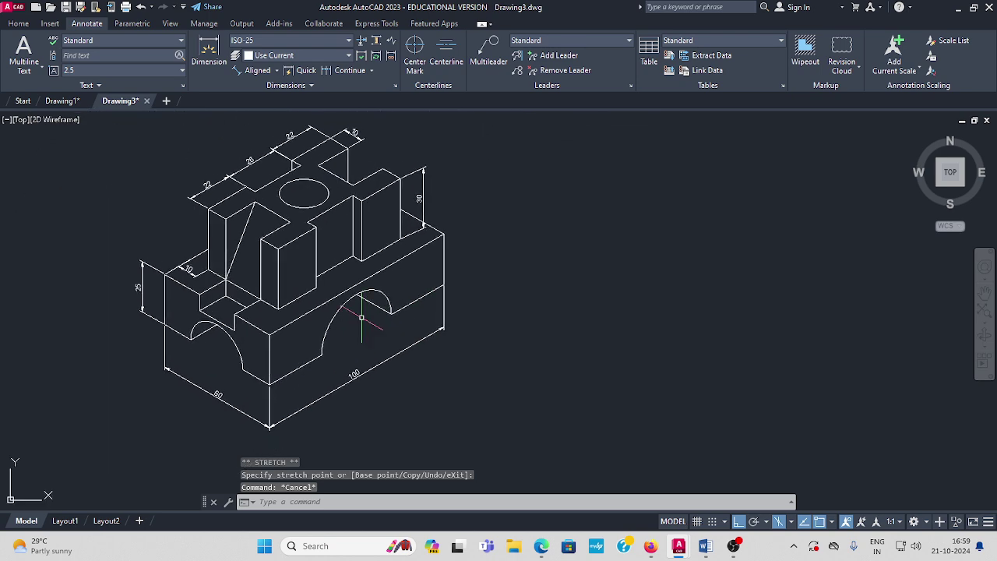
click(489, 45)
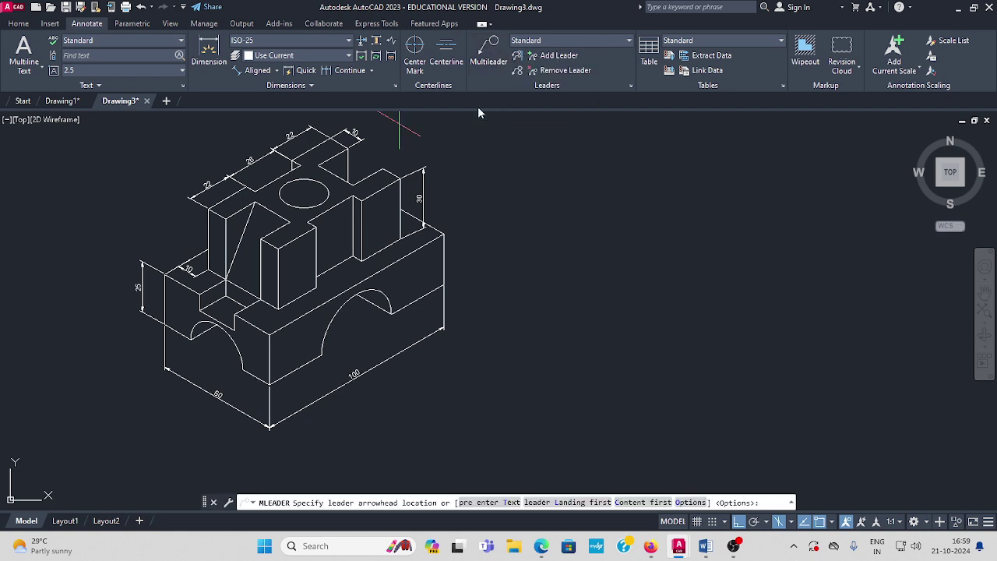
click(355, 295)
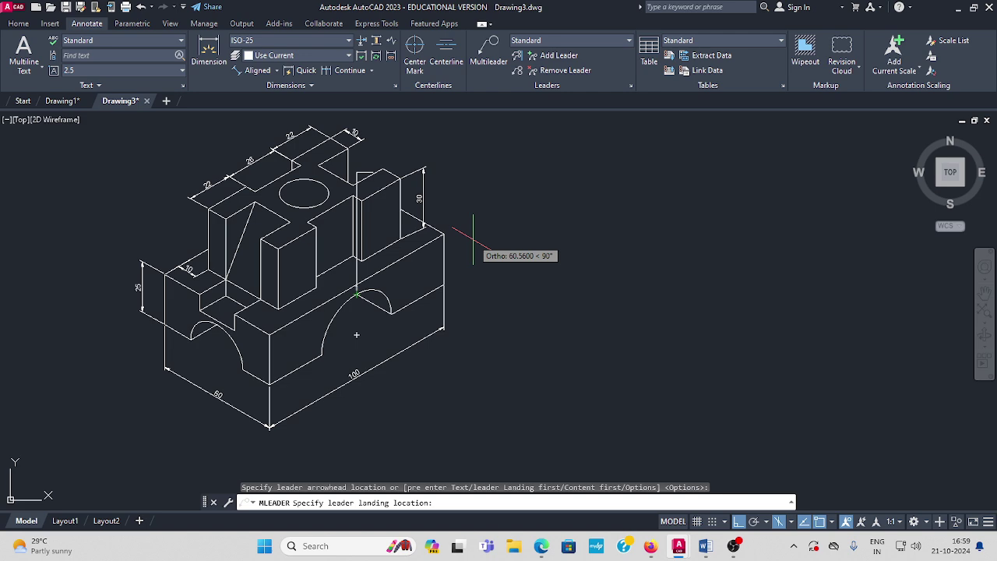
key(F8)
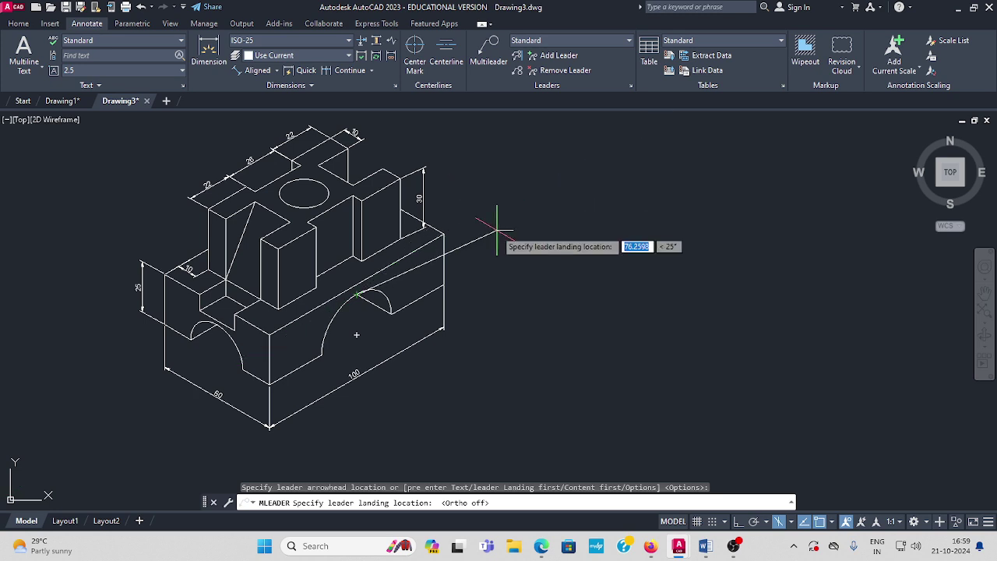
click(491, 231)
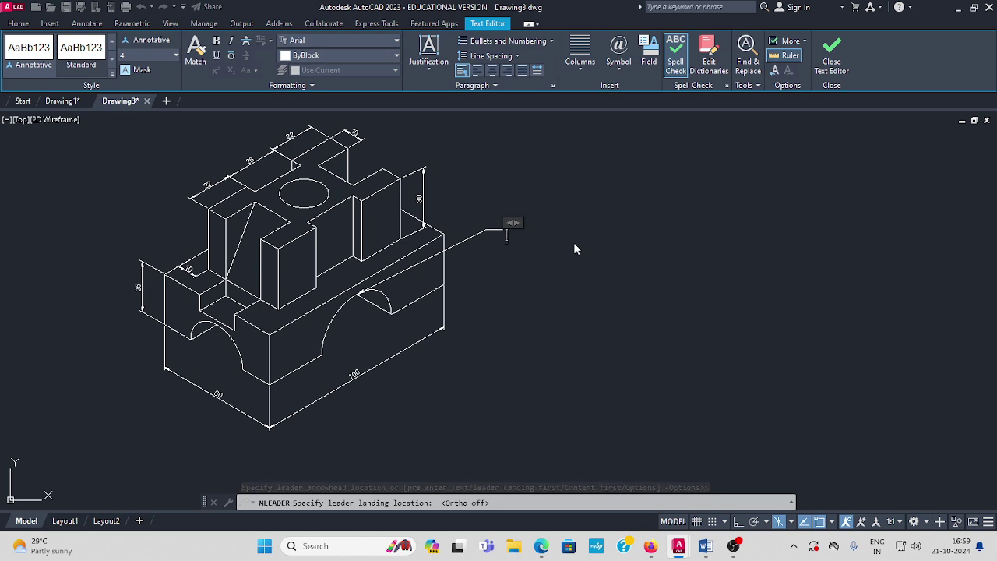
text(R)
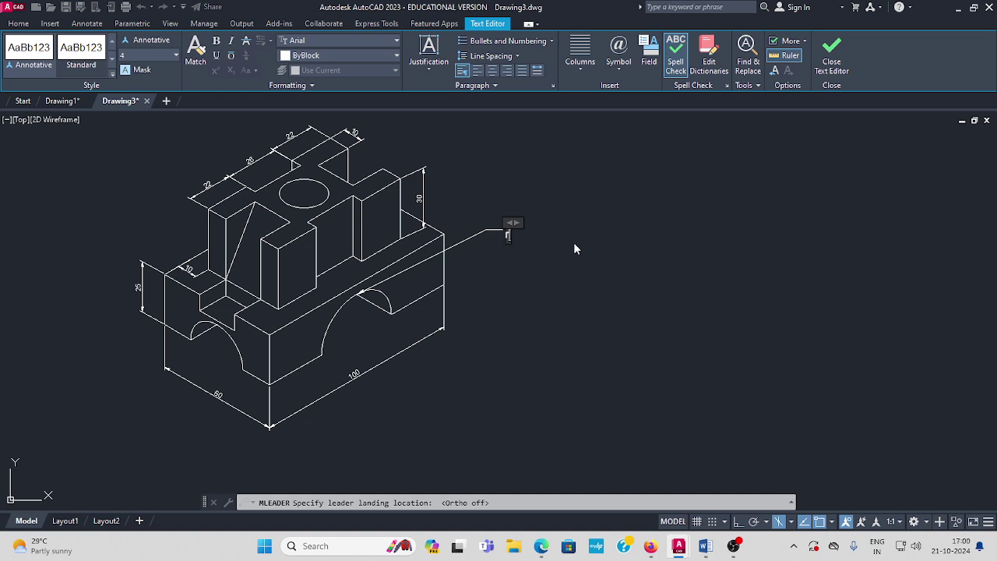
key(BackSpace)
text(R20)
click(505, 306)
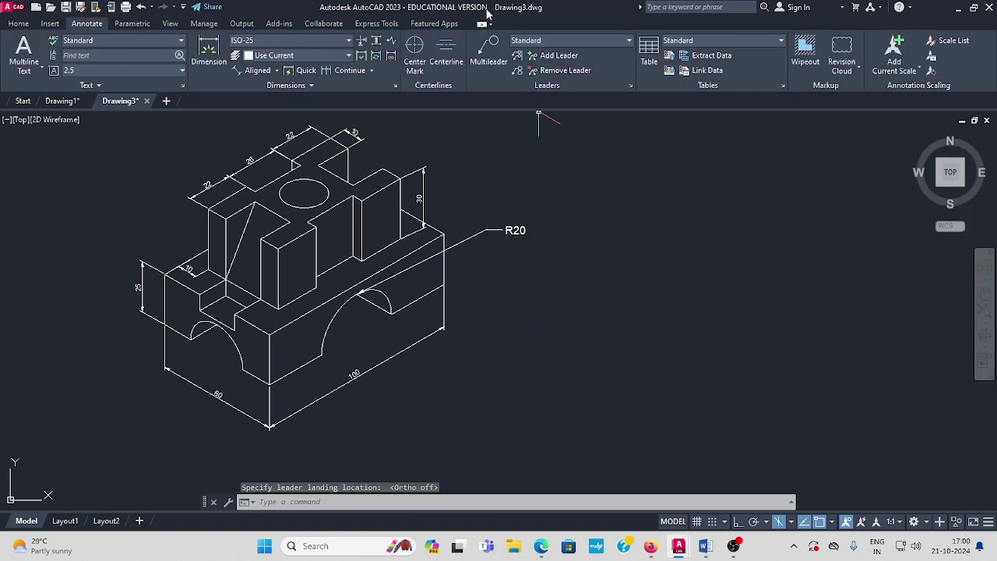
- Add a multileader with the text R10 from the centre of the circular hole on the upper block's top face
key(Return)
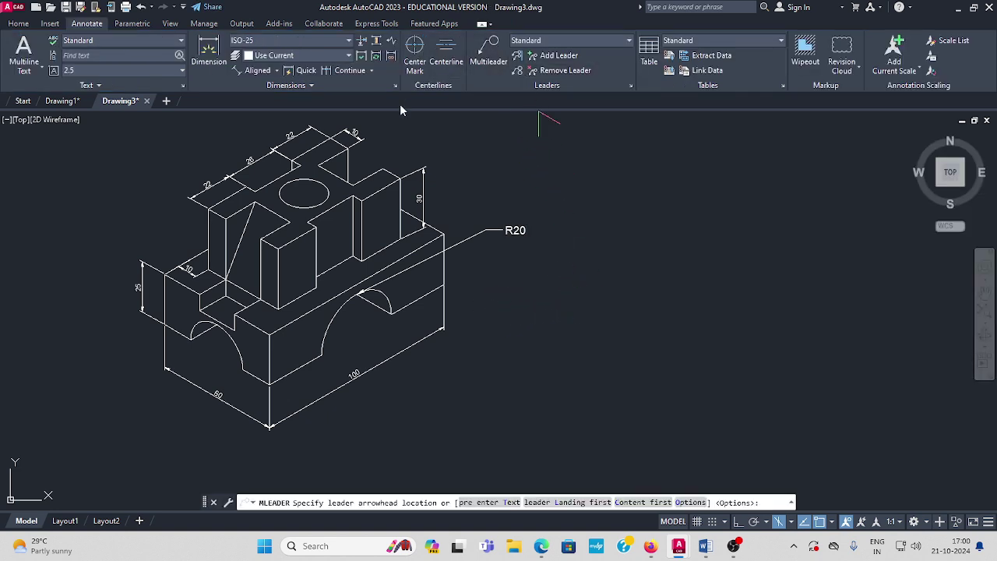
click(304, 189)
click(388, 146)
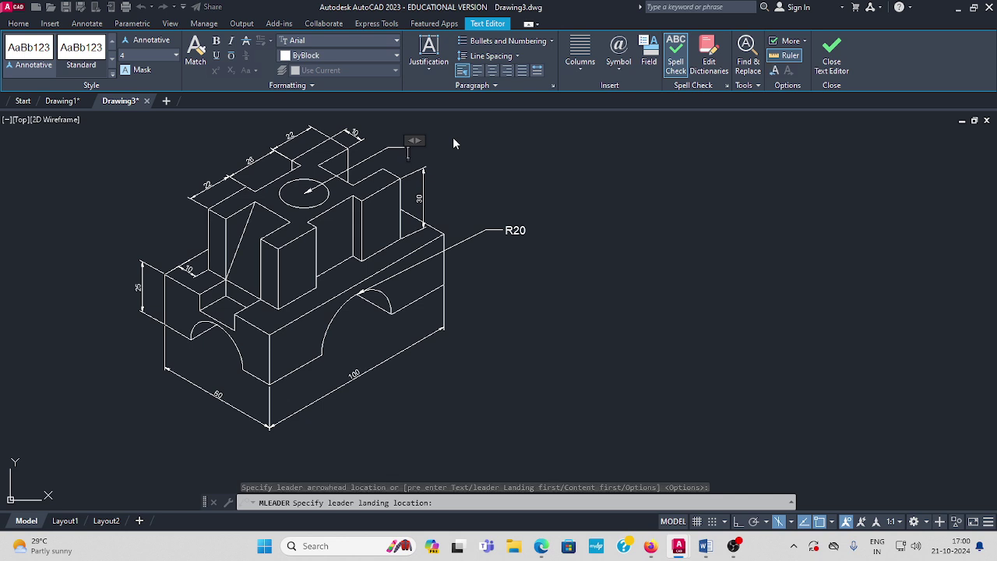
text(R)
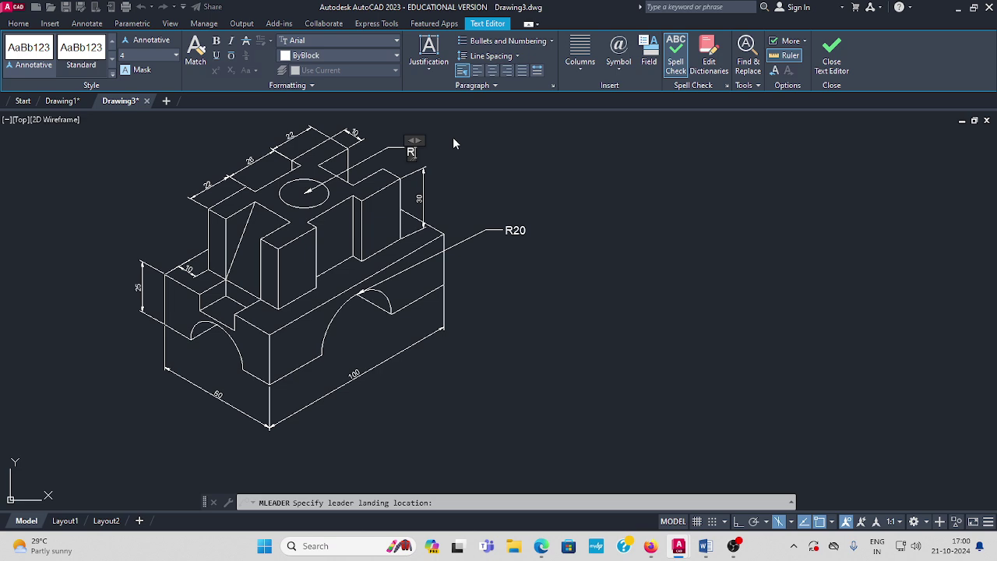
text(10)
click(462, 180)
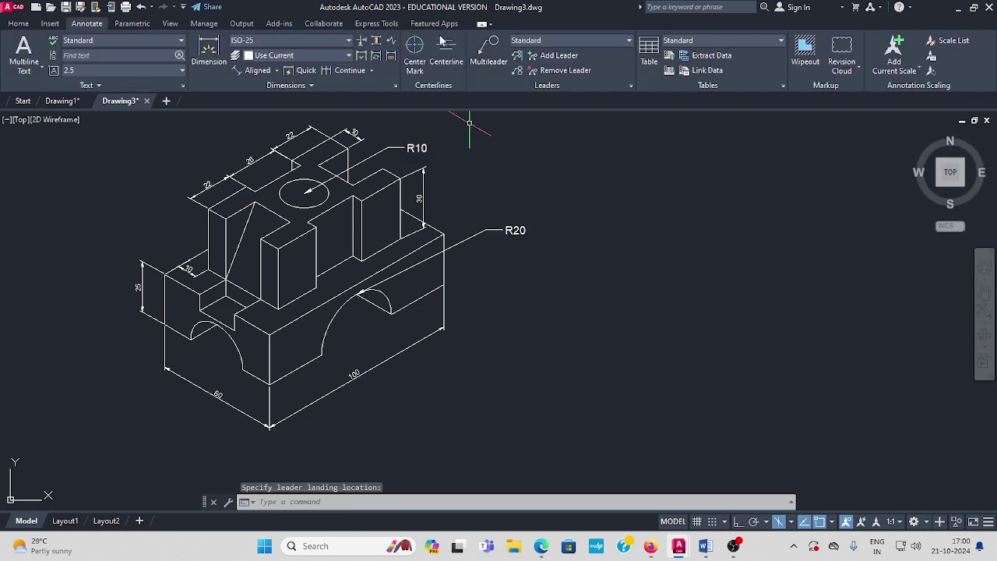
- Add a multileader with the text R15 from the arch on the base's short side to outside the 25 mm height dimension
click(494, 43)
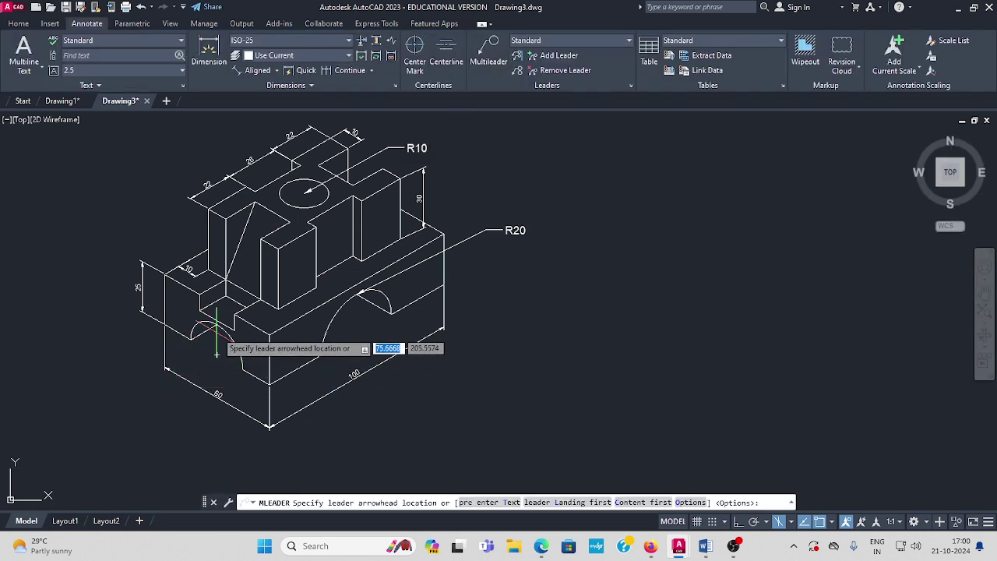
click(115, 347)
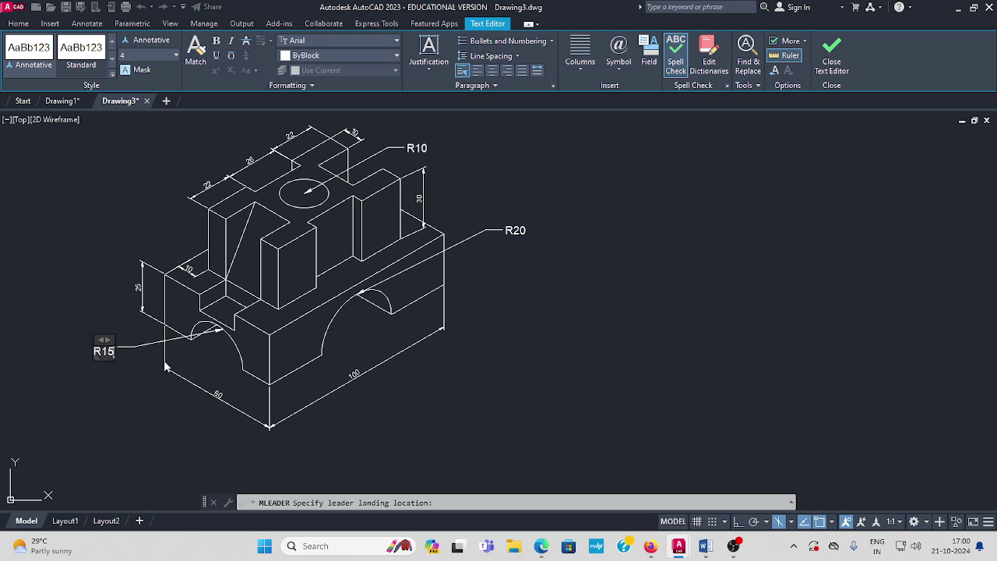
click(468, 425)
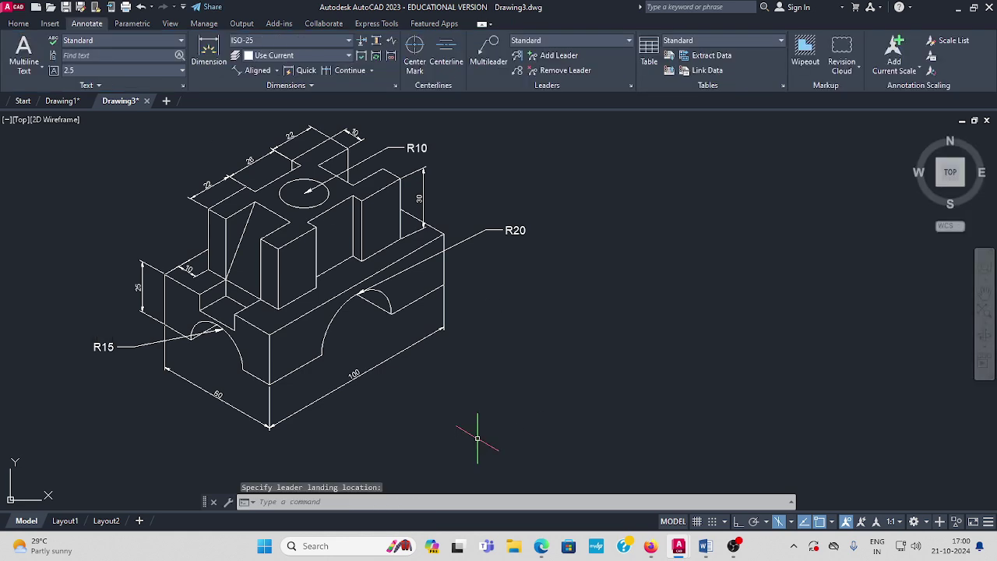
key(Return)
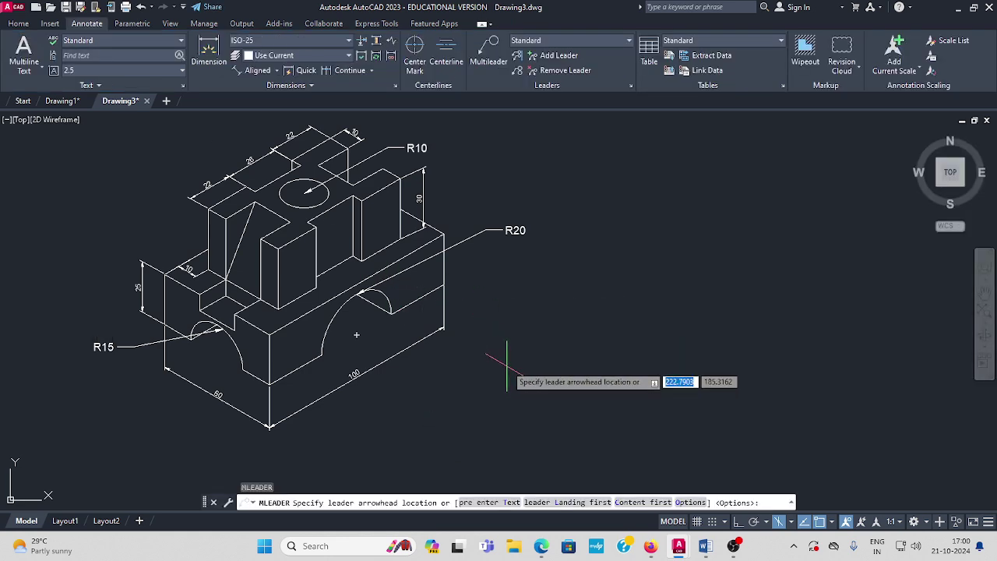
key(Escape)
mouse_move(479, 343)
middle_down()
mouse_move(527, 359)
mouse_move(476, 331)
mouse_move(541, 329)
middle_up()
mouse_move(285, 182)
middle_down()
mouse_move(262, 178)
mouse_move(282, 170)
middle_up()
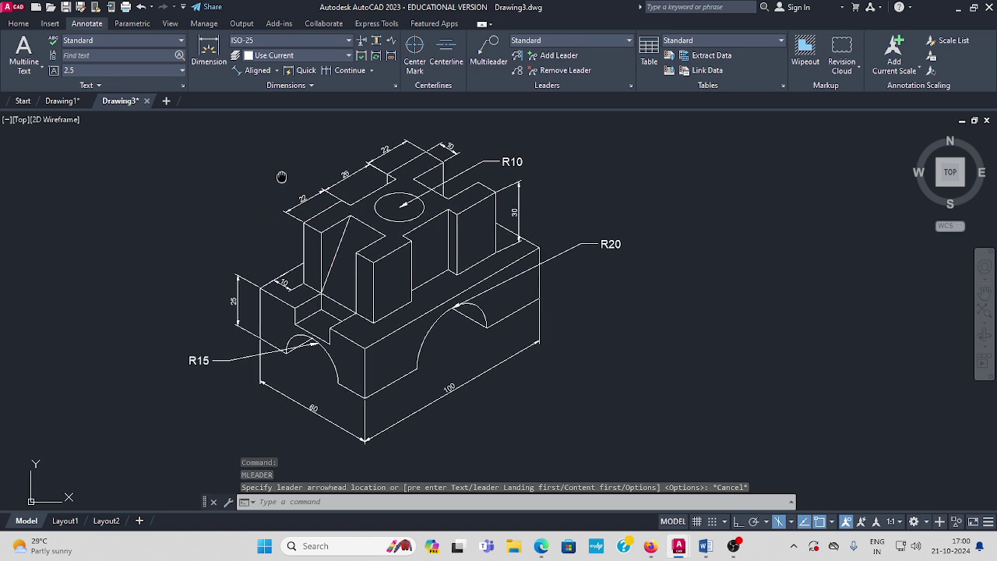
- Change the colour of the whole isometric drawing, including all dimensions and leaders, to Yellow
click(18, 23)
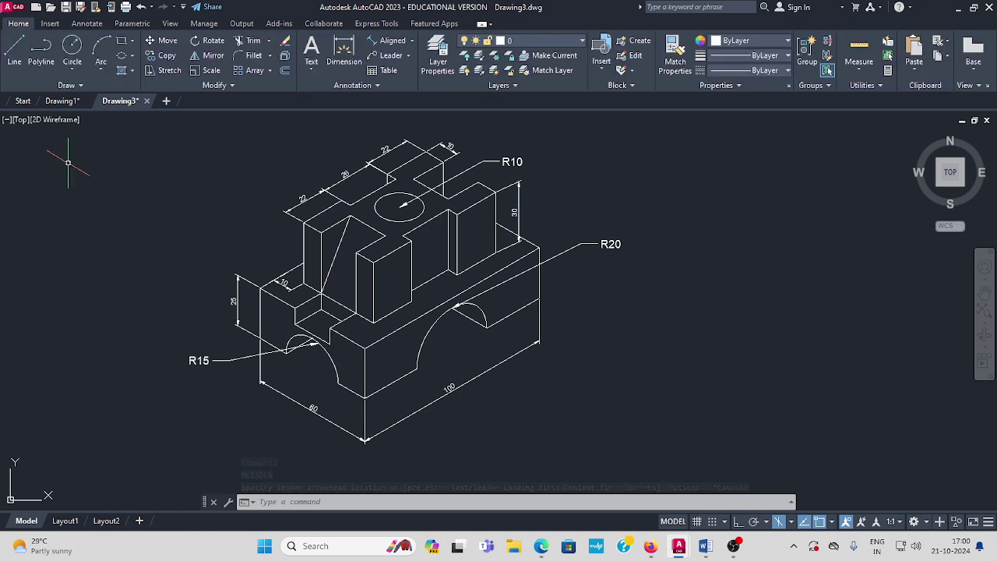
scroll(208, 164, down, 3)
scroll(208, 164, up, 3)
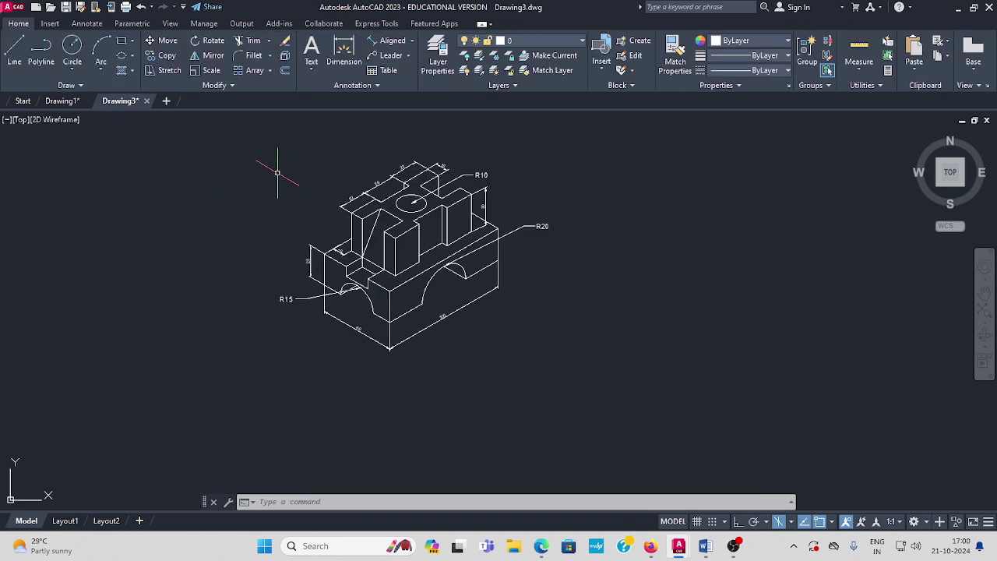
mouse_move(257, 129)
mouse_down()
mouse_move(188, 191)
mouse_move(191, 314)
mouse_move(270, 410)
mouse_move(545, 413)
mouse_move(665, 296)
mouse_move(669, 146)
mouse_up()
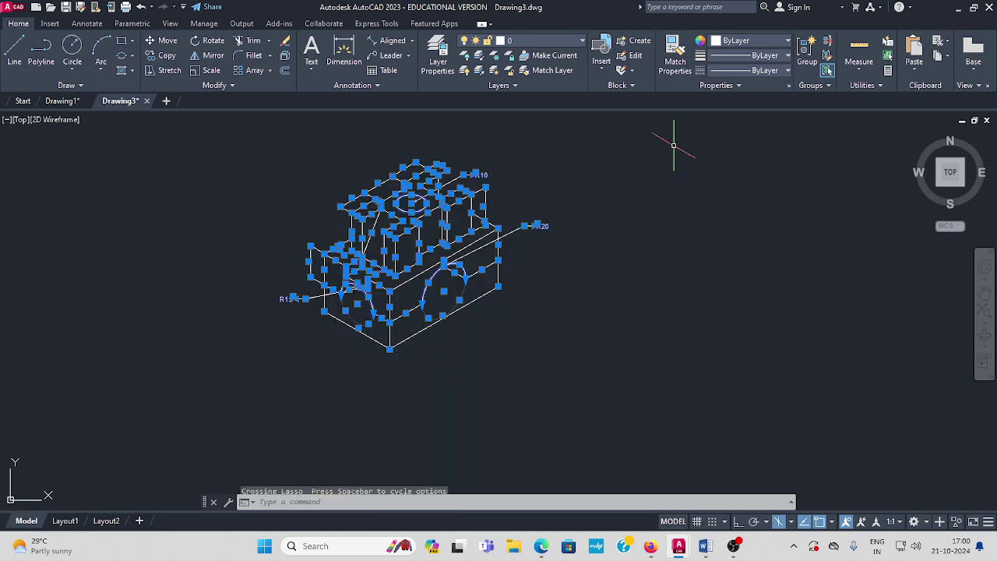
click(786, 43)
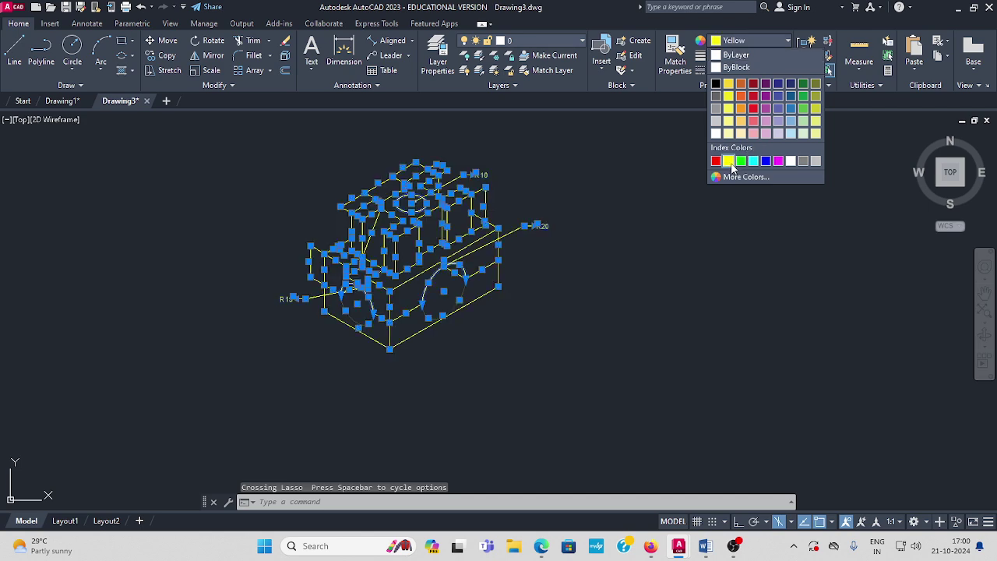
click(728, 160)
text(mld)
key(Return)
scroll(513, 282, up, 3)
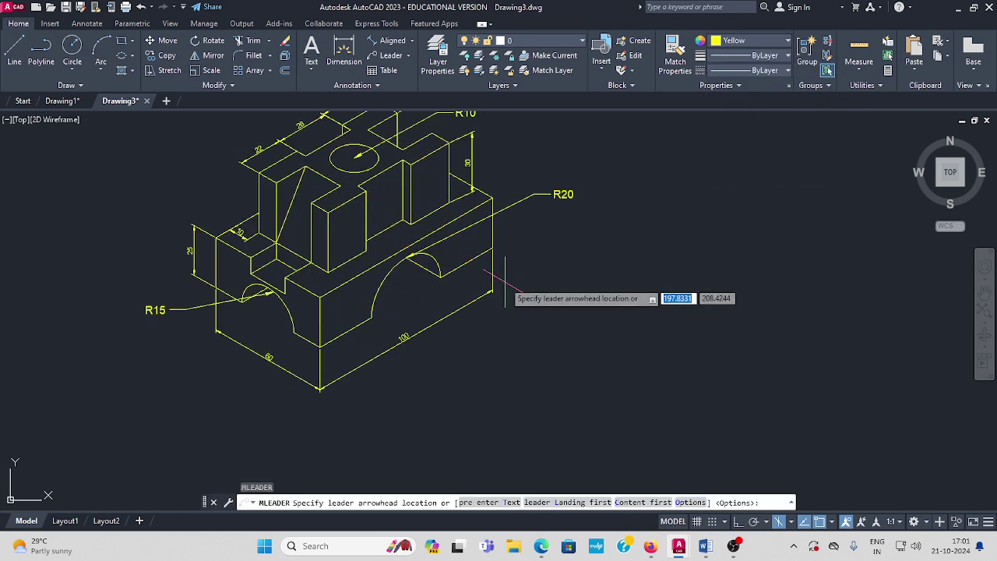
mouse_move(545, 319)
middle_down()
mouse_move(565, 367)
mouse_move(629, 374)
mouse_move(660, 363)
middle_up()
key(Escape)
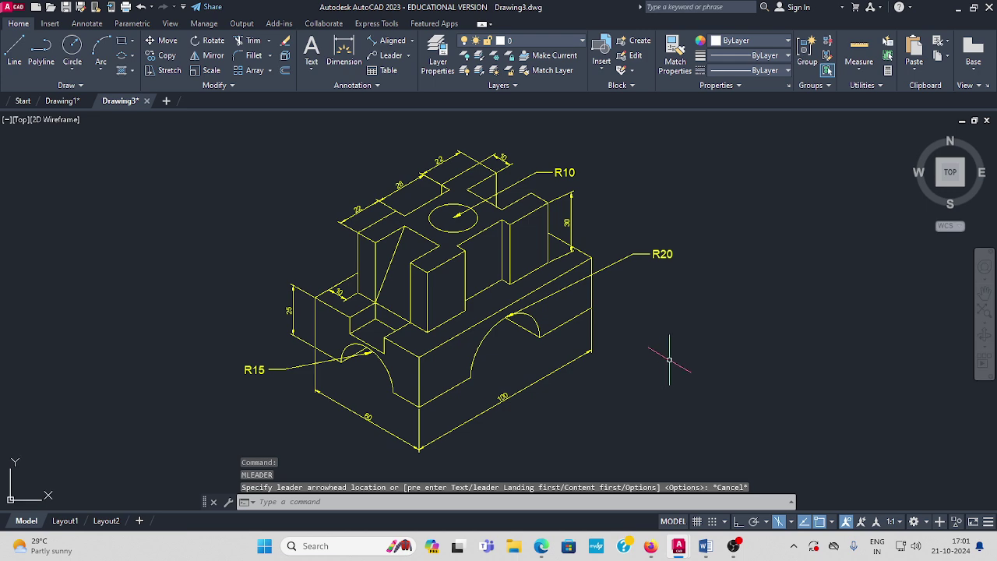
- Compare the dimensioned isometric drawing in Drawing3 with the reference figure in Drawing1
click(61, 101)
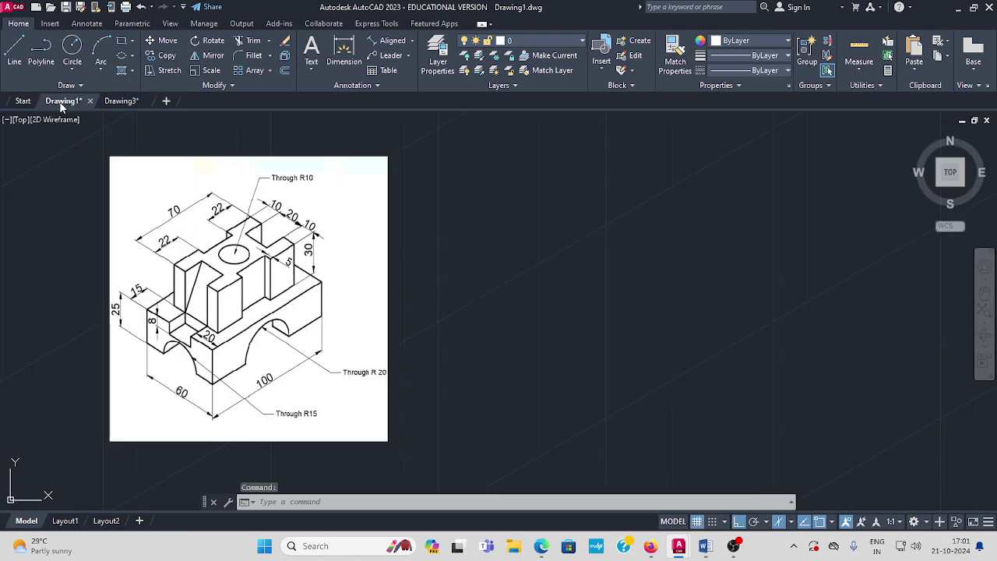
click(123, 102)
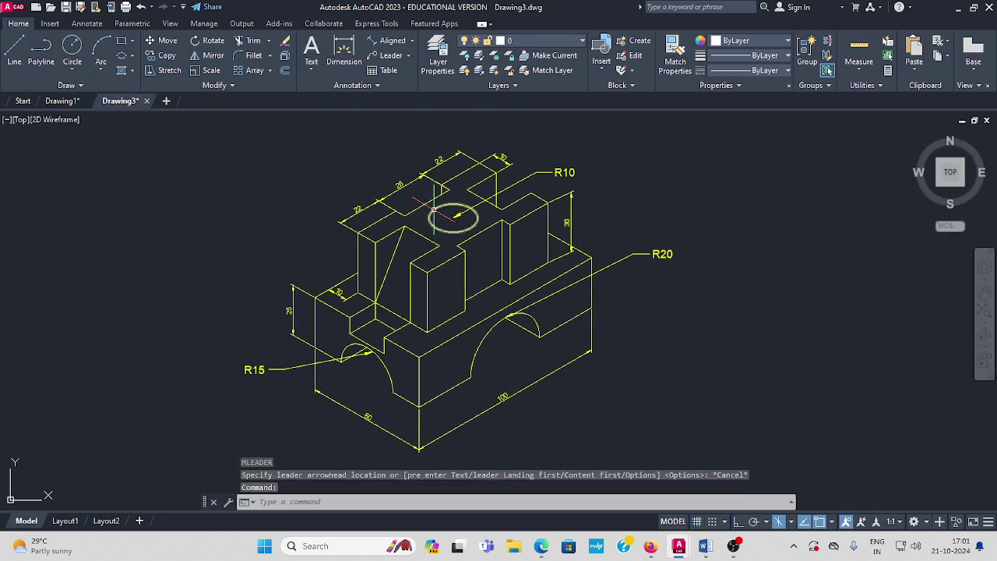
scroll(668, 315, up, 2)
mouse_move(638, 318)
middle_down()
mouse_move(690, 311)
mouse_move(664, 326)
middle_up()
scroll(685, 310, down, 2)
mouse_move(735, 546)
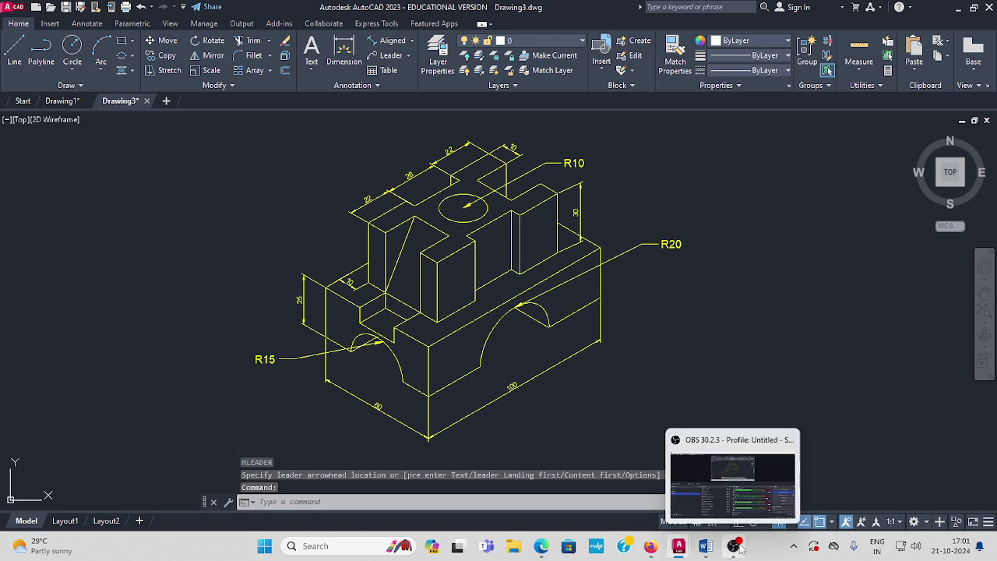
click(740, 509)
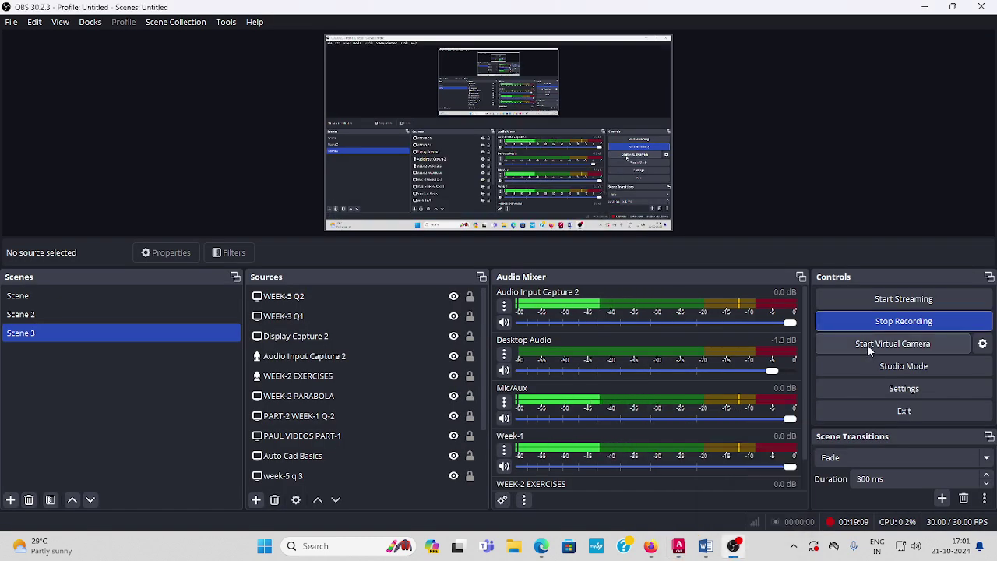